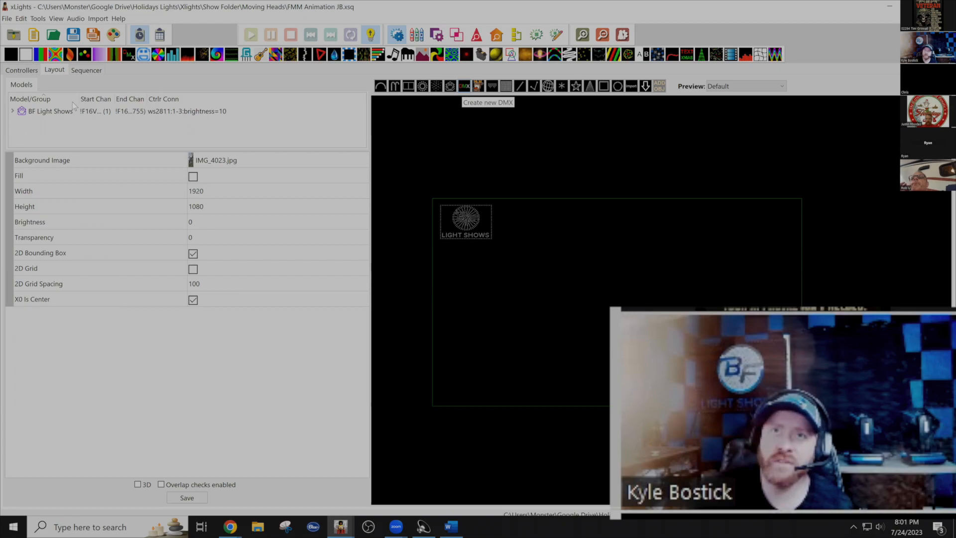
# Add a DMX Moving Head 3D model to the layout just below the Light Shows logo.
pyautogui.click(464, 87)
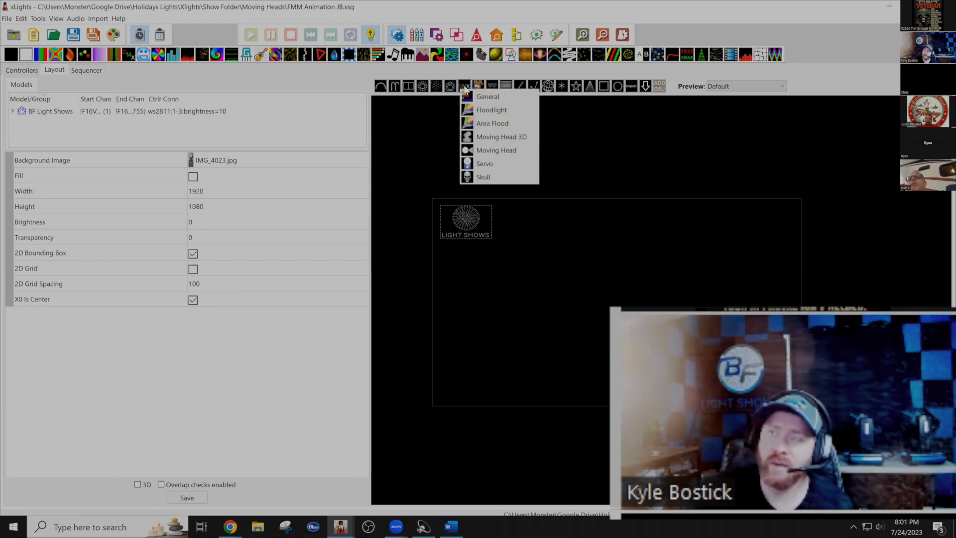
pyautogui.click(501, 139)
pyautogui.moveTo(450, 271); pyautogui.dragTo(483, 310)
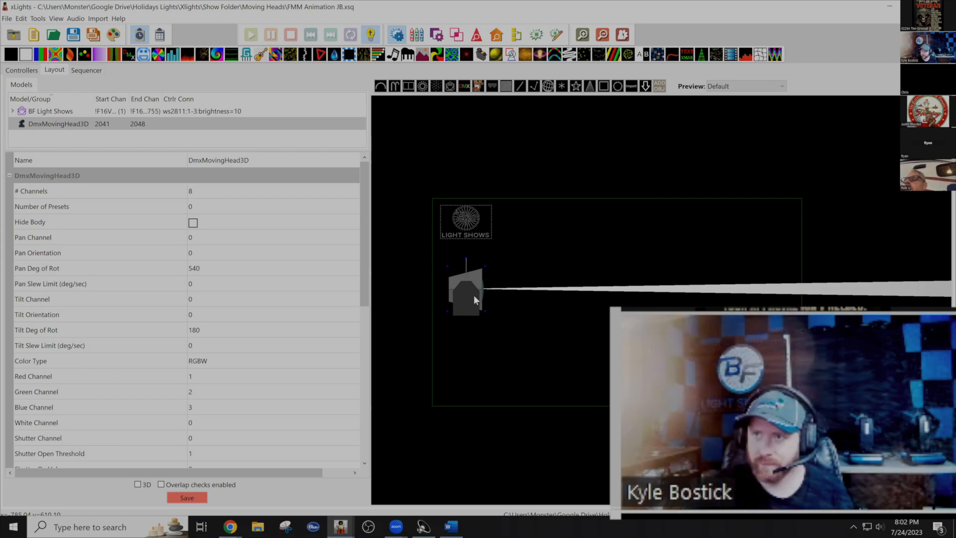
# Rename the new moving head model MH1 and set its number of channels to 16.
pyautogui.click(256, 158)
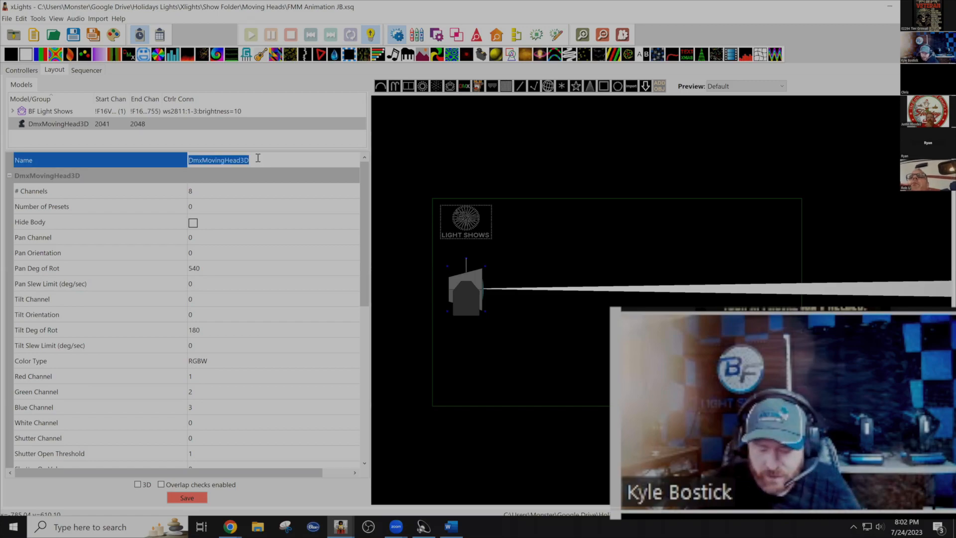
pyautogui.write('MH1')
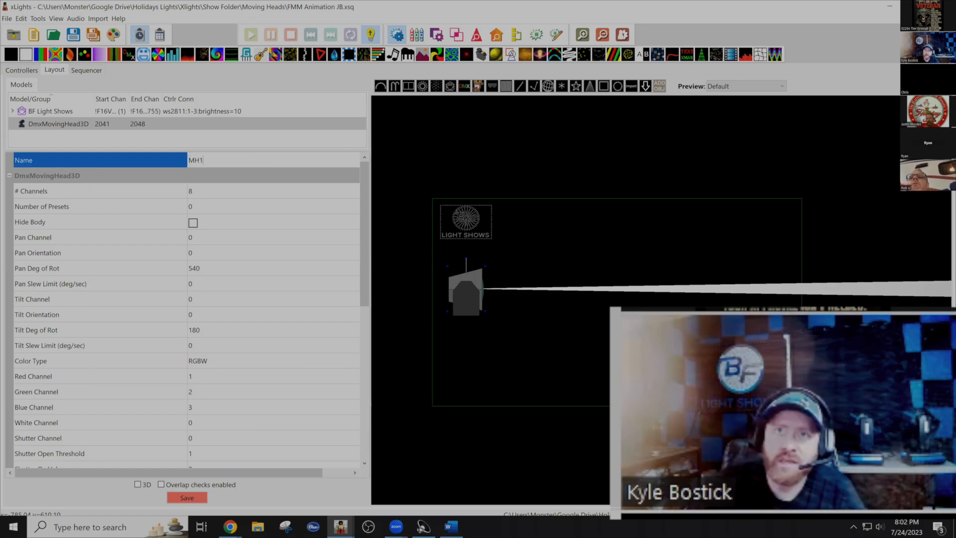
pyautogui.press('Return')
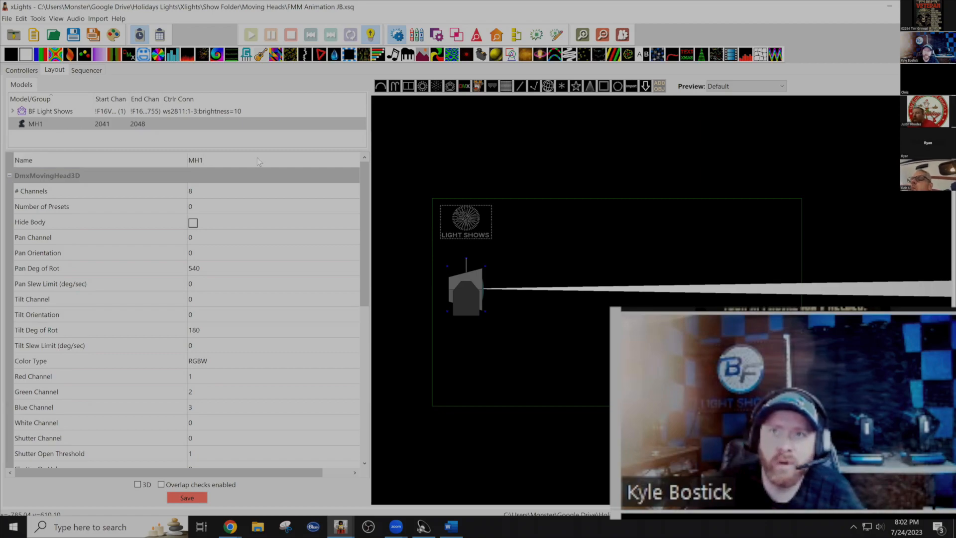
pyautogui.click(221, 187)
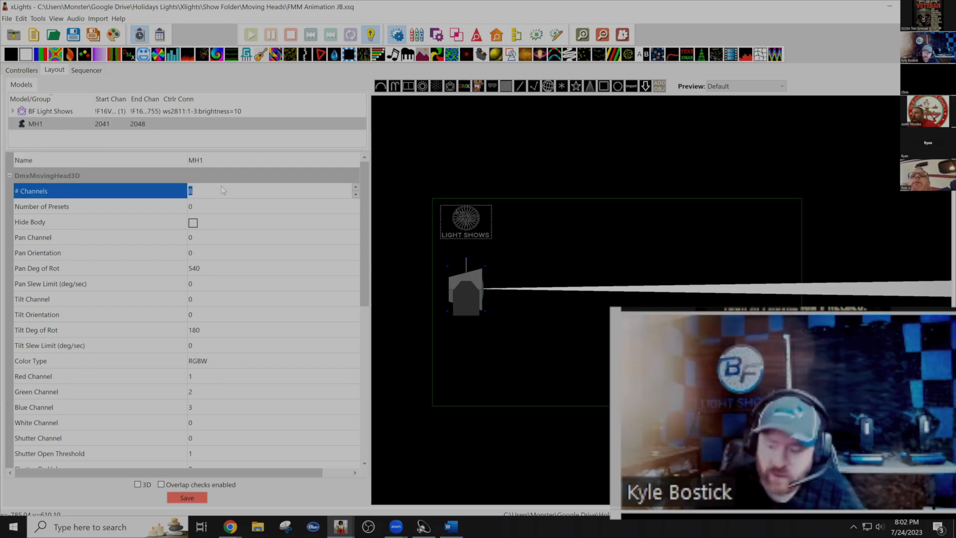
pyautogui.write('16')
pyautogui.press('Return')
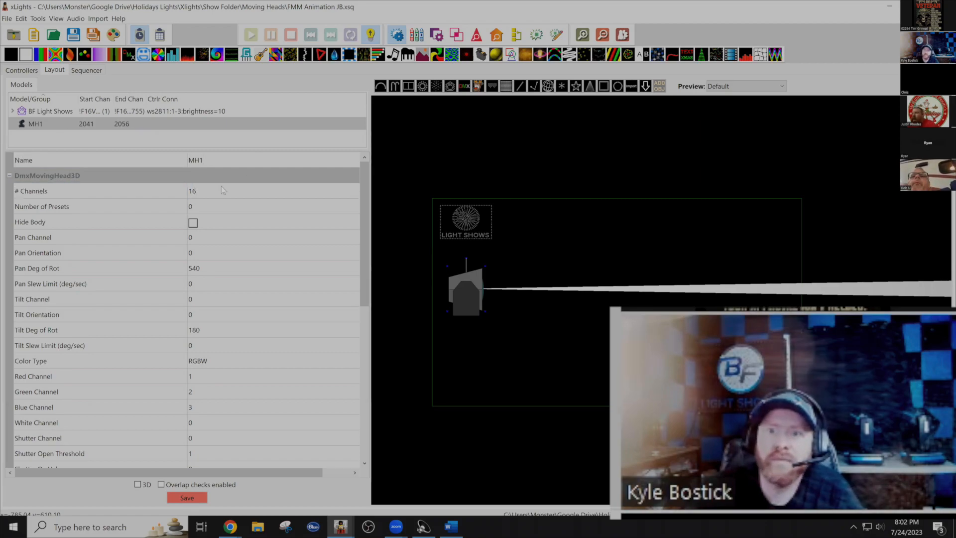
# Look up the DMX channel table in the 7R 230W moving head user manual in Chrome, then return to the xLights layout.
pyautogui.moveTo(230, 526)
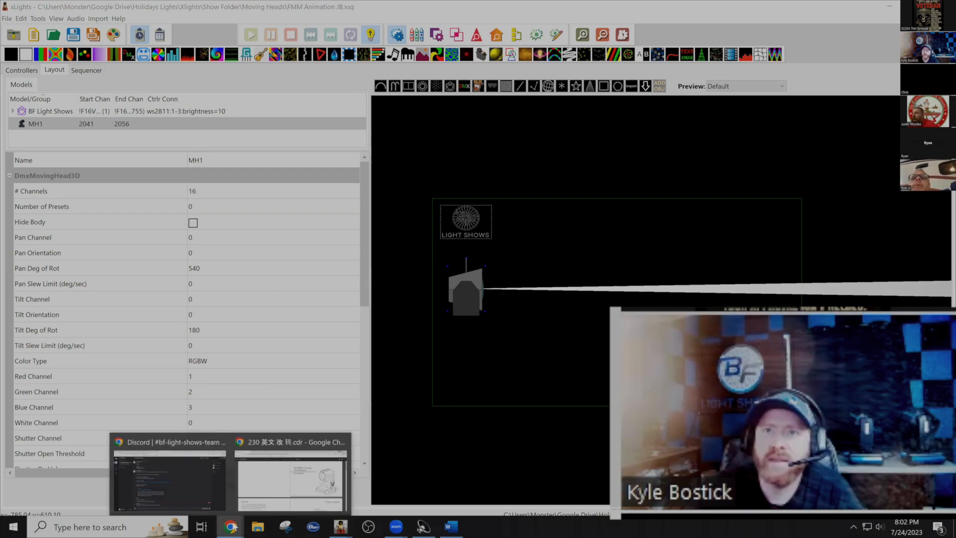
pyautogui.click(277, 447)
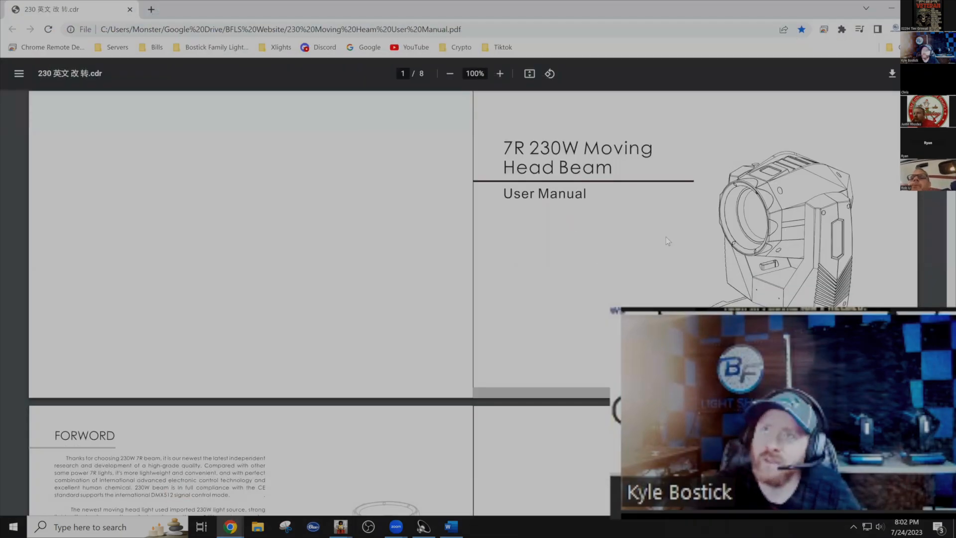
pyautogui.scroll(-15, 573, 255)
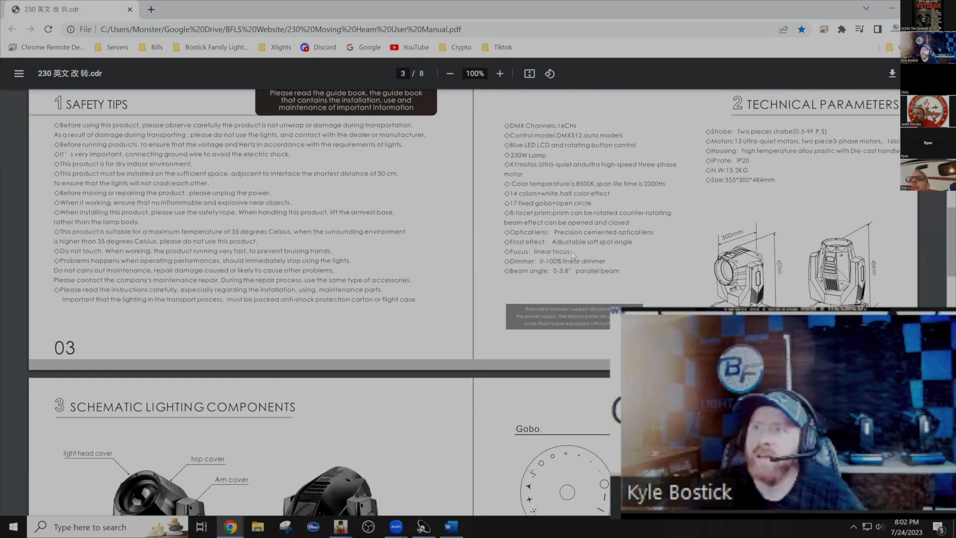
pyautogui.scroll(-5, 554, 325)
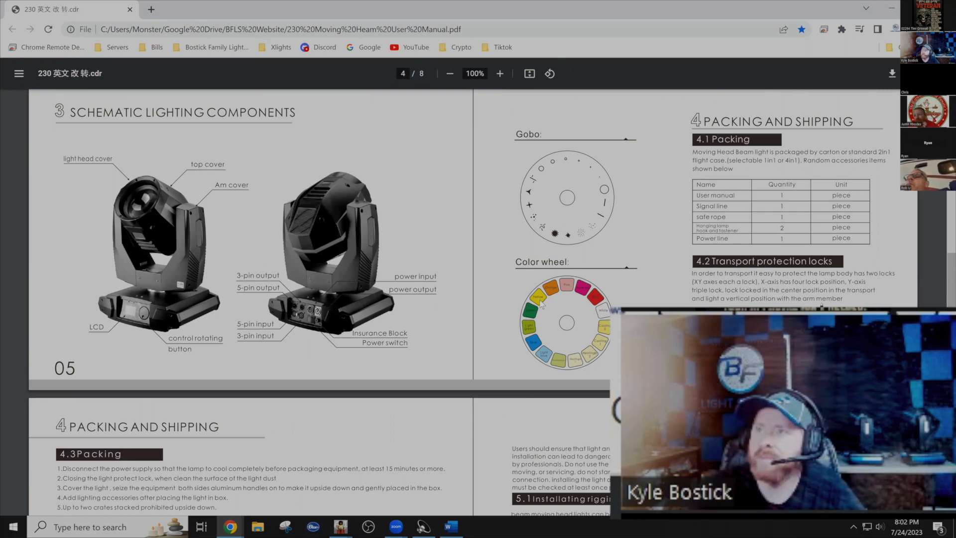
pyautogui.scroll(-5, 542, 305)
pyautogui.scroll(-9, 540, 300)
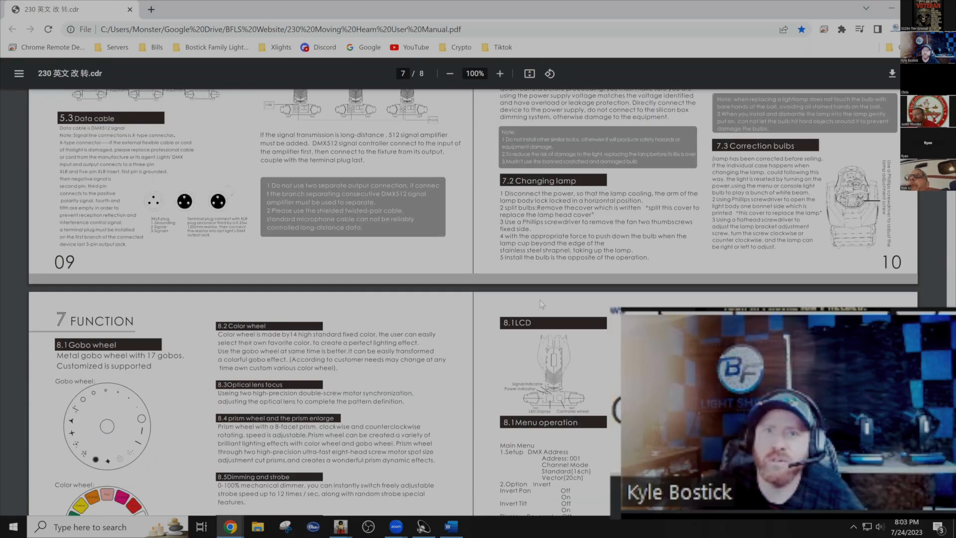
pyautogui.scroll(-8, 540, 300)
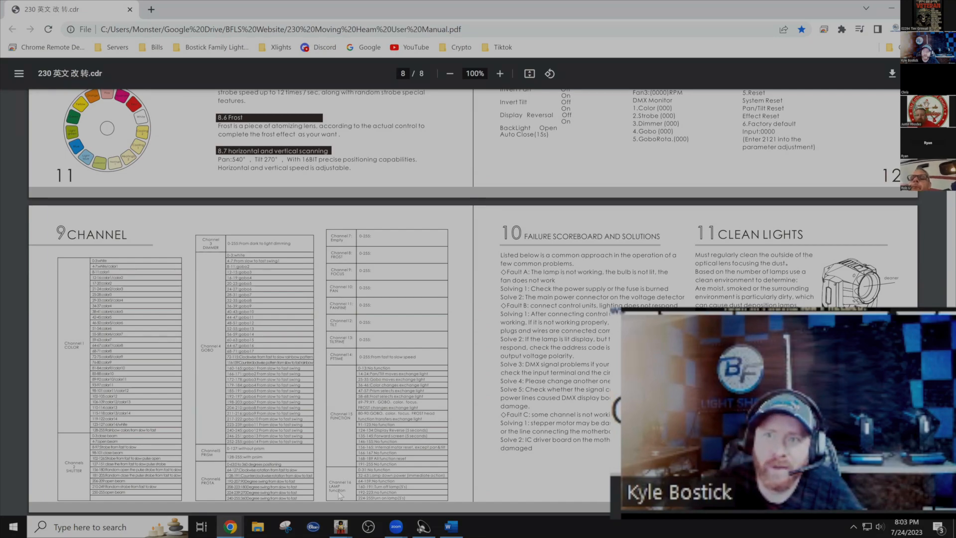
pyautogui.click(891, 8)
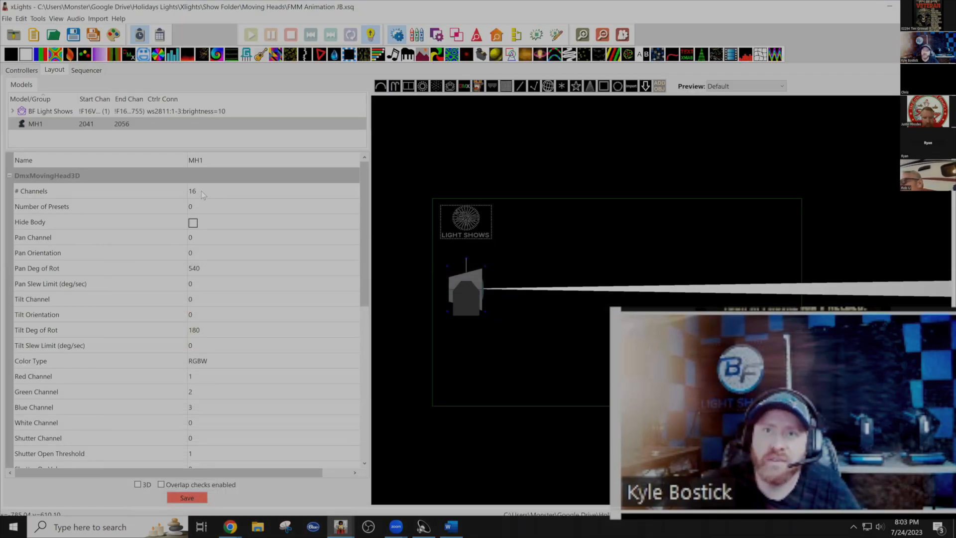
# Set MH1's pan channel to 10 and its pan slew limit to 150 deg/sec.
pyautogui.click(200, 236)
pyautogui.write('1')
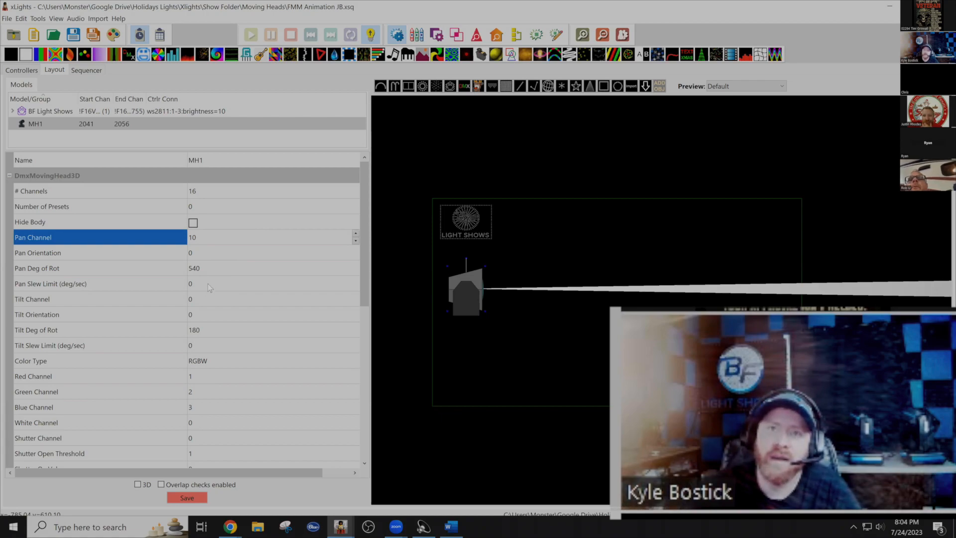
pyautogui.click(208, 283)
pyautogui.write('150')
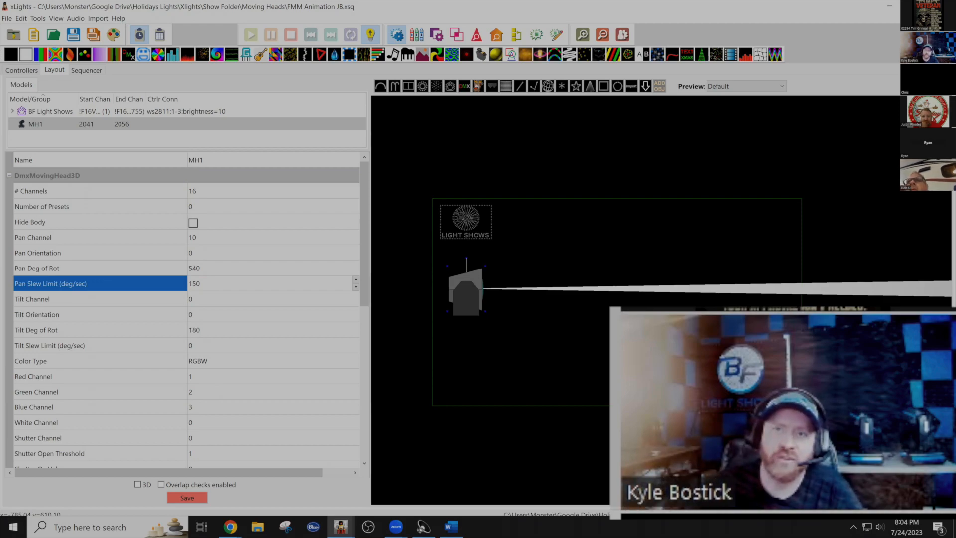
# Set MH1's tilt channel to 12 and its tilt orientation to 322.
pyautogui.click(228, 295)
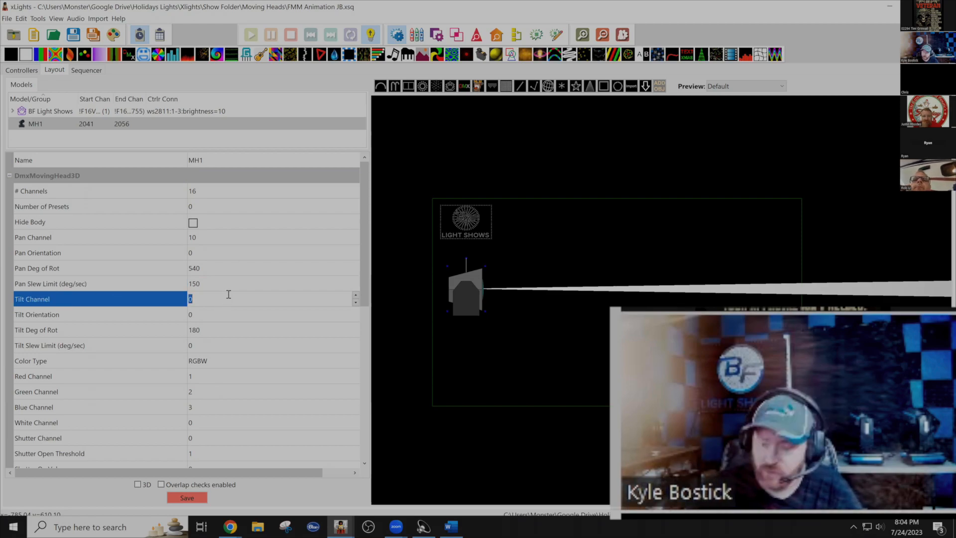
pyautogui.write('12')
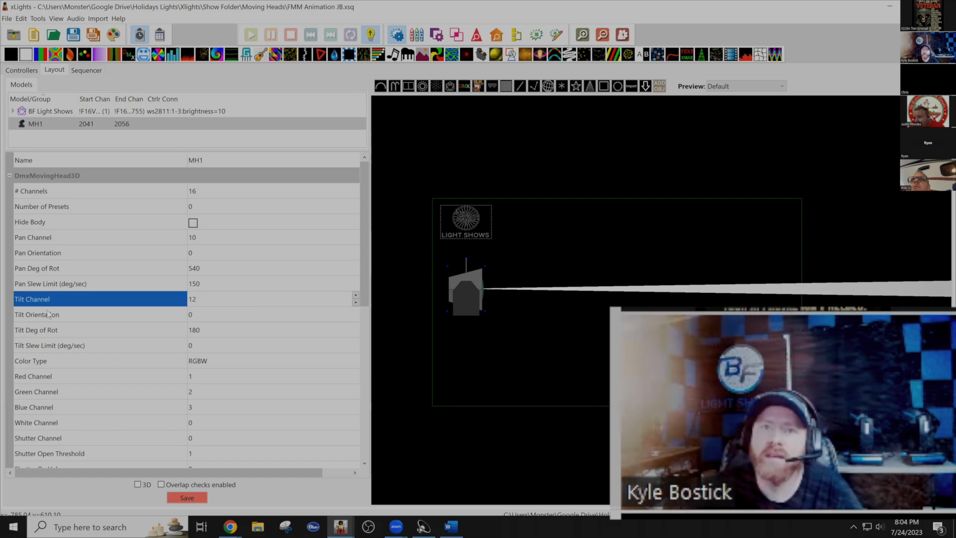
pyautogui.click(206, 311)
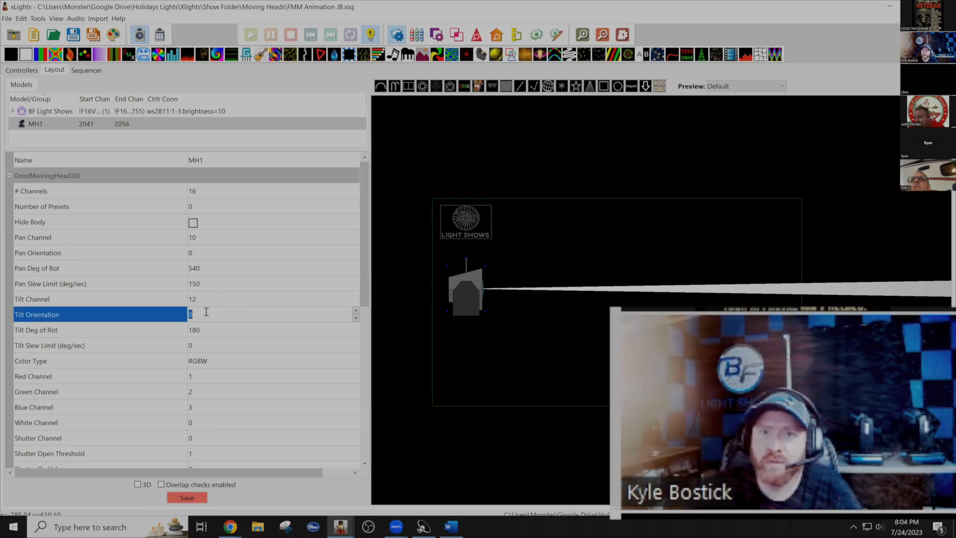
pyautogui.write('322')
pyautogui.press('Return')
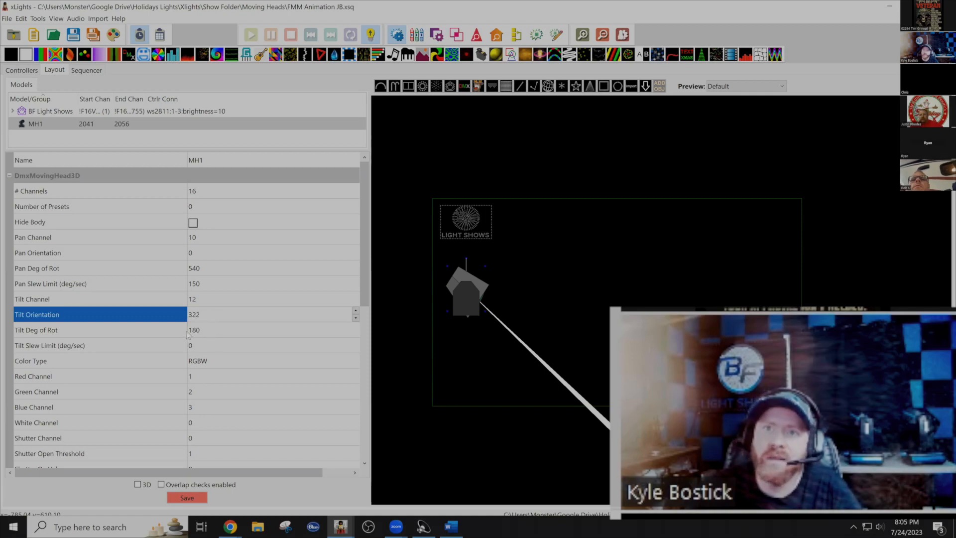
# Set MH1's tilt degrees of rotation to 270 and its tilt slew limit to 150 deg/sec.
pyautogui.click(207, 329)
pyautogui.write('270')
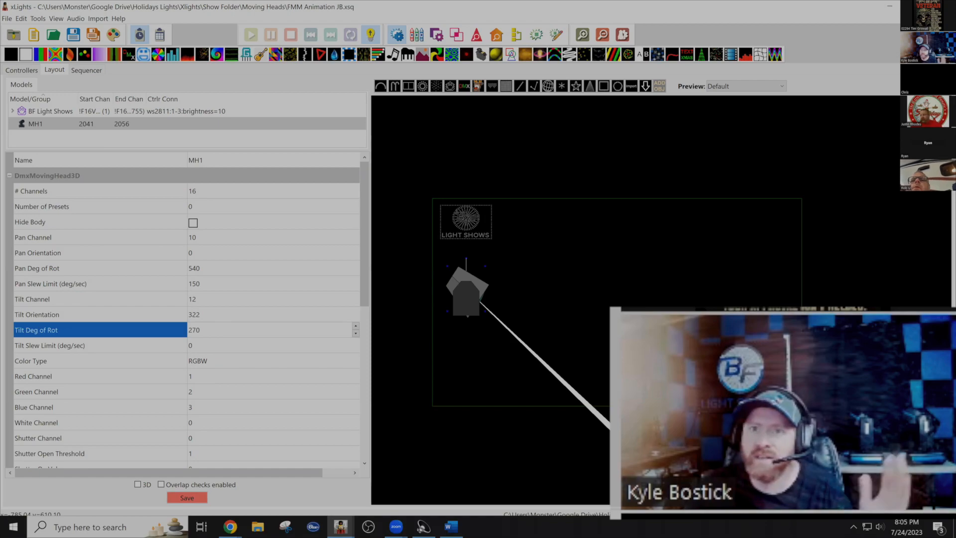
pyautogui.click(220, 344)
pyautogui.write('150')
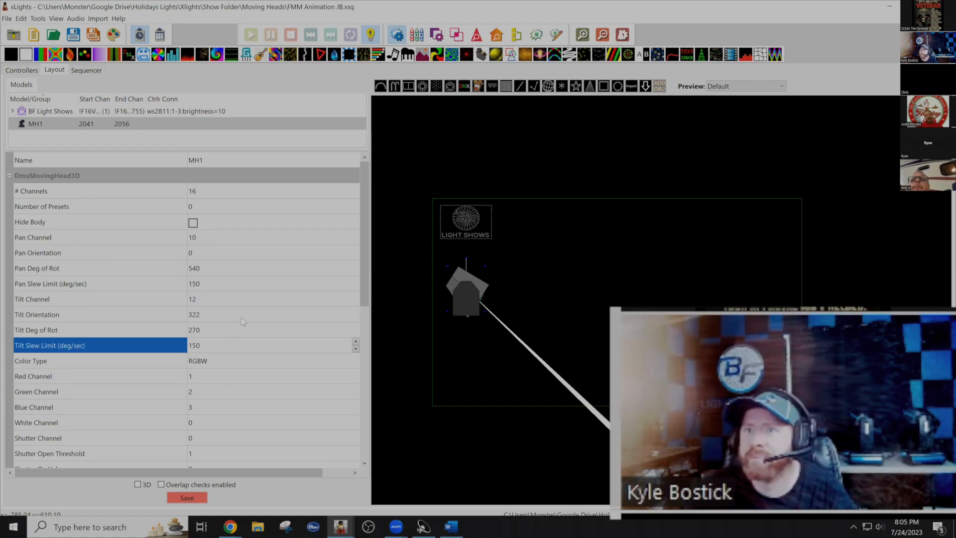
# Change MH1's color type to ColorWheel.
pyautogui.click(249, 363)
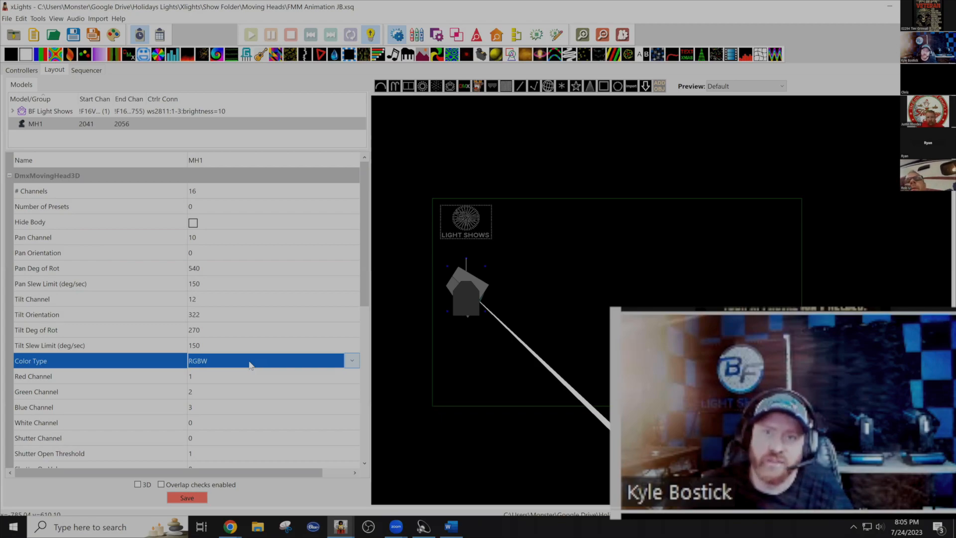
pyautogui.click(250, 364)
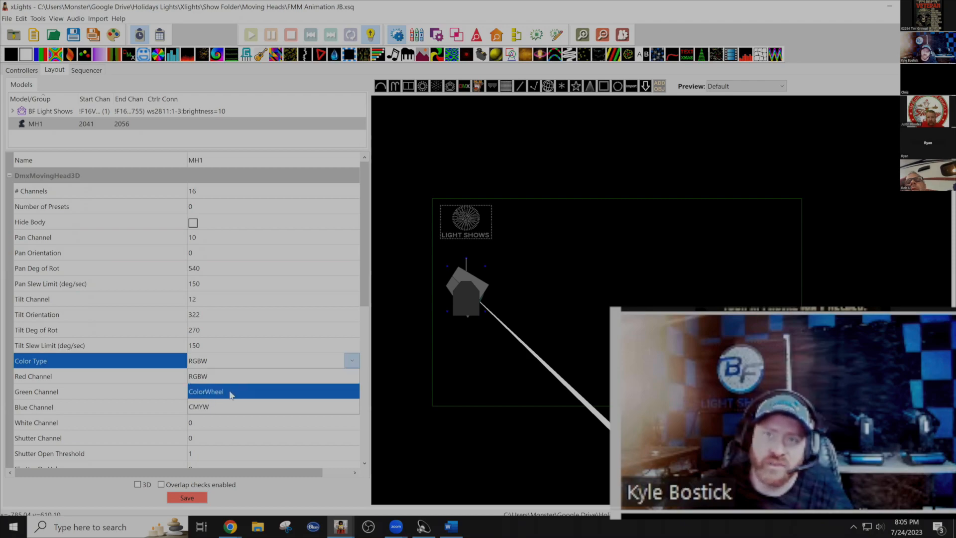
pyautogui.click(254, 360)
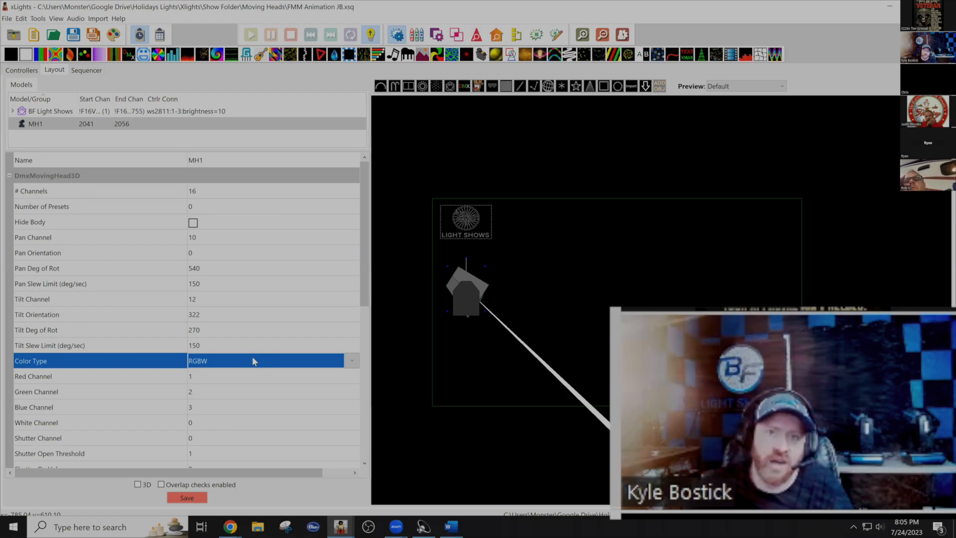
pyautogui.click(217, 361)
pyautogui.click(230, 392)
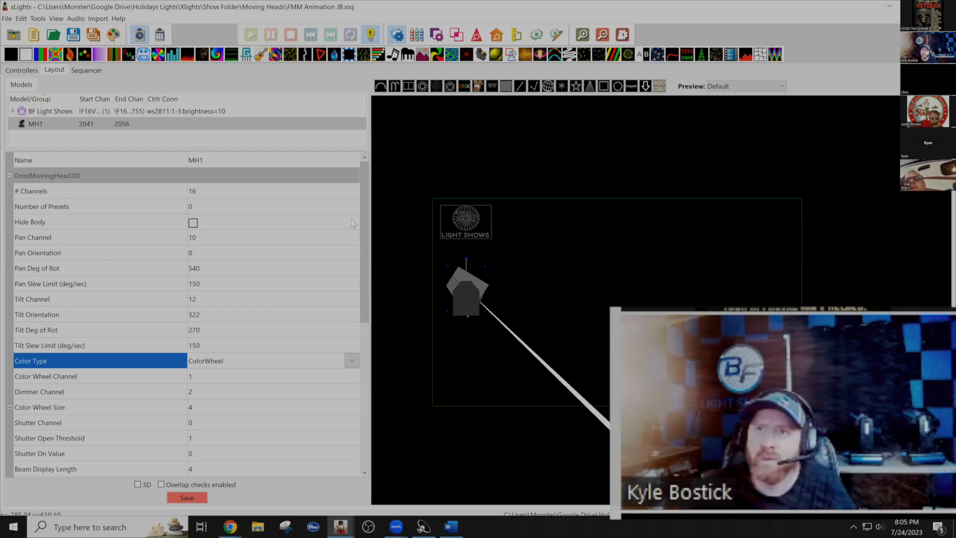
# Review the color wheel colors and DMX values of MH-1 in the other xLights show window, dismissing the Google Drive error.
pyautogui.click(344, 526)
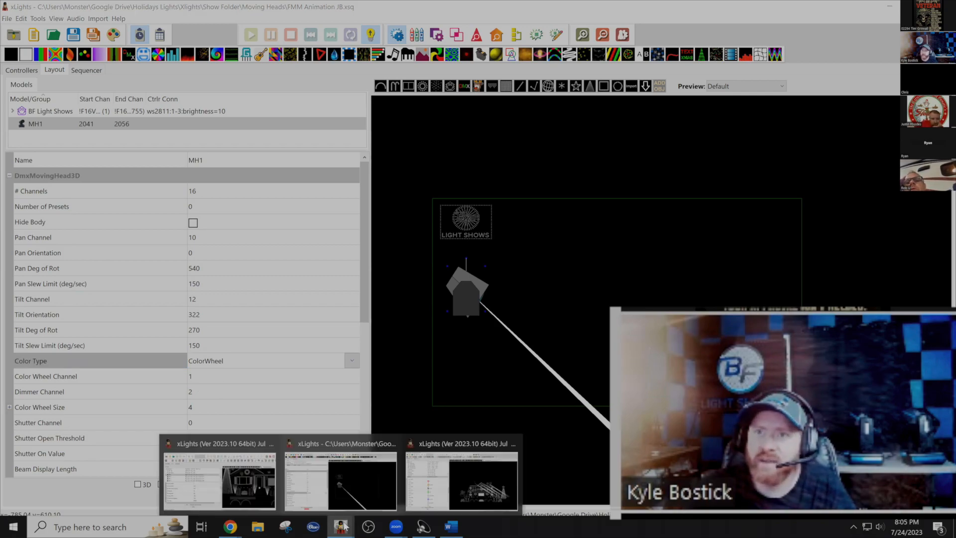
pyautogui.click(473, 491)
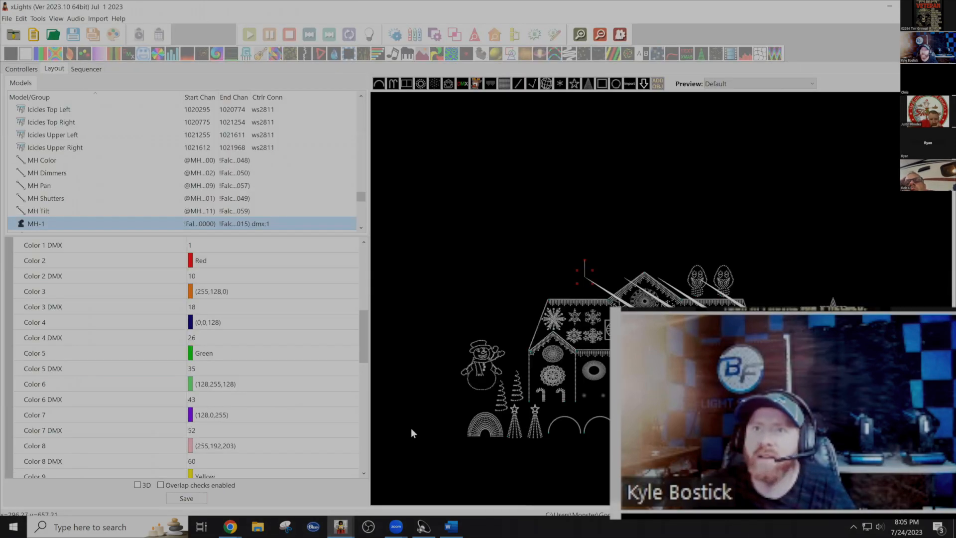
pyautogui.moveTo(361, 330); pyautogui.dragTo(360, 301)
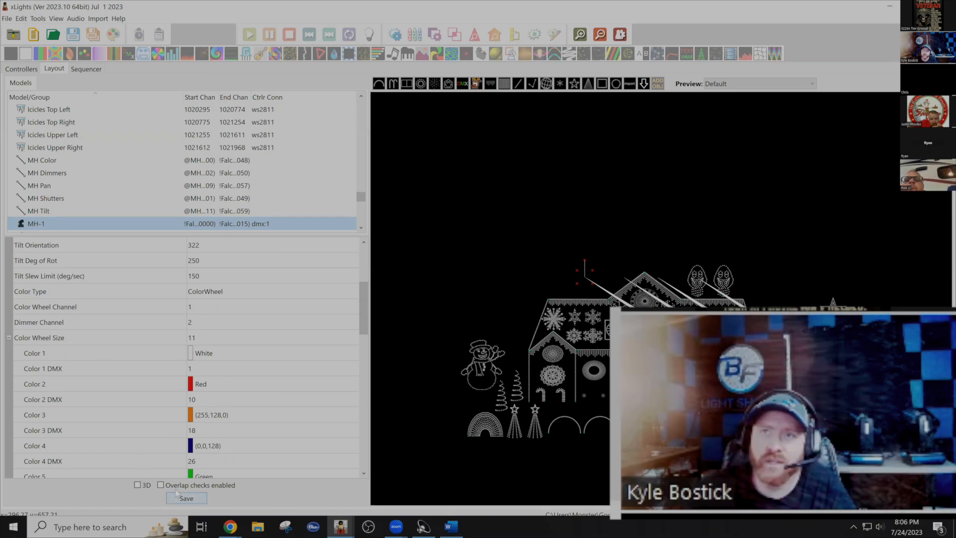
pyautogui.moveTo(361, 292); pyautogui.dragTo(360, 309)
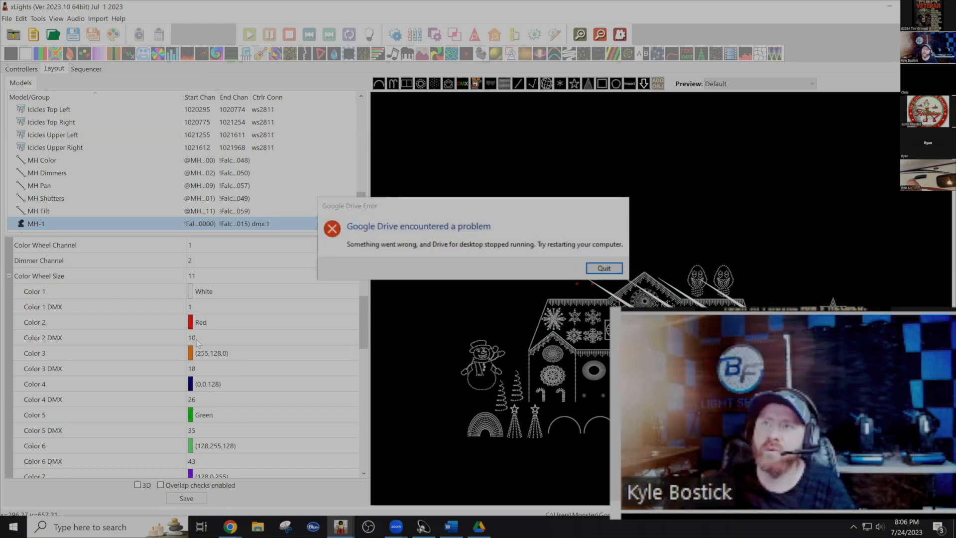
pyautogui.click(612, 266)
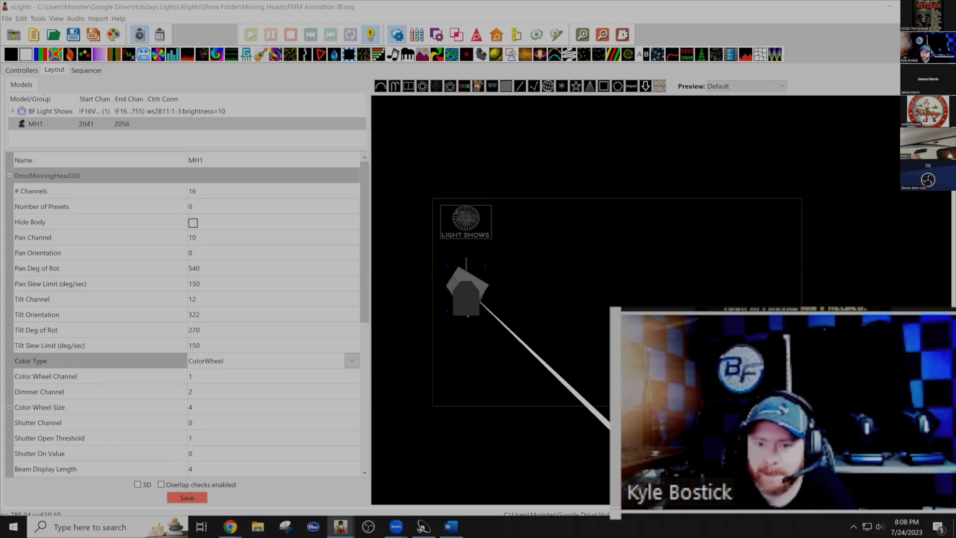
# Set MH1's color wheel size to 11.
pyautogui.click(219, 380)
pyautogui.click(241, 360)
pyautogui.click(217, 376)
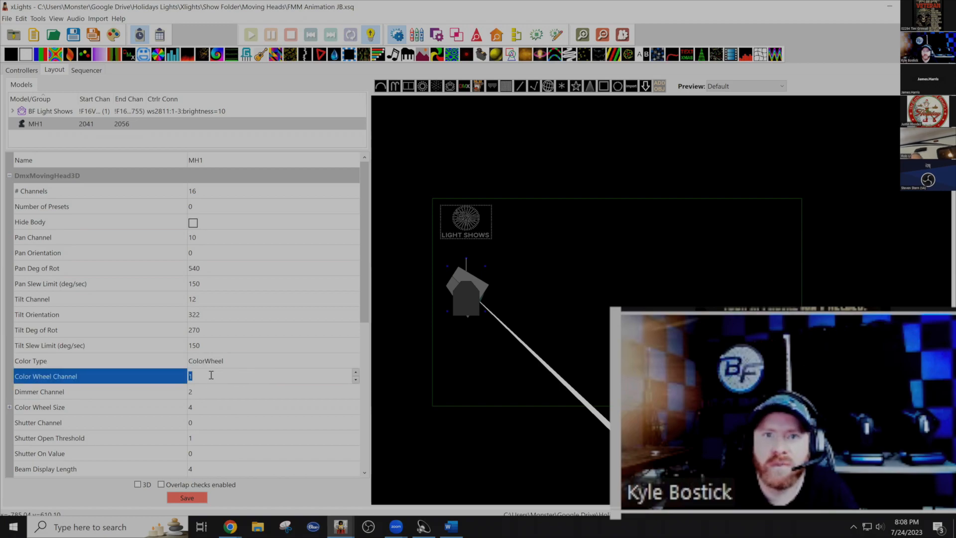
pyautogui.click(233, 409)
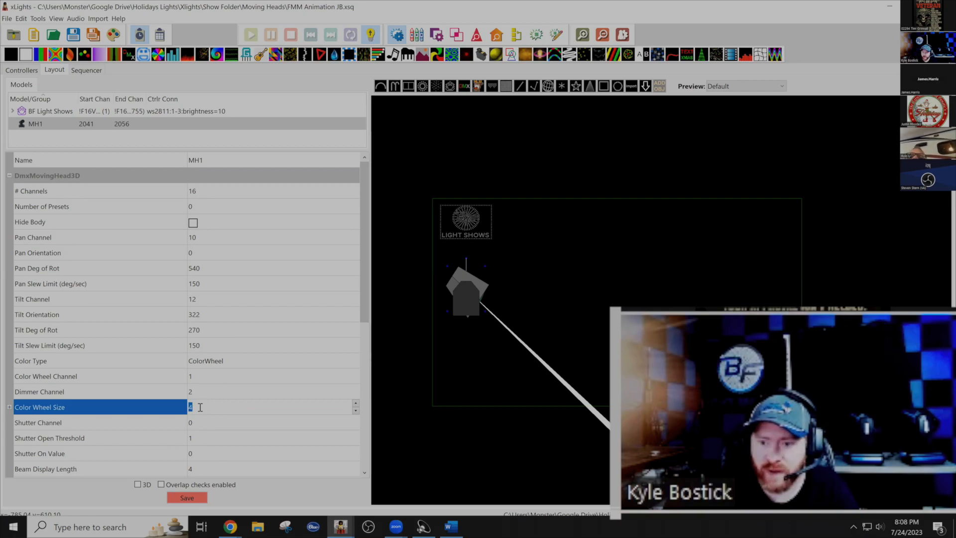
pyautogui.write('11')
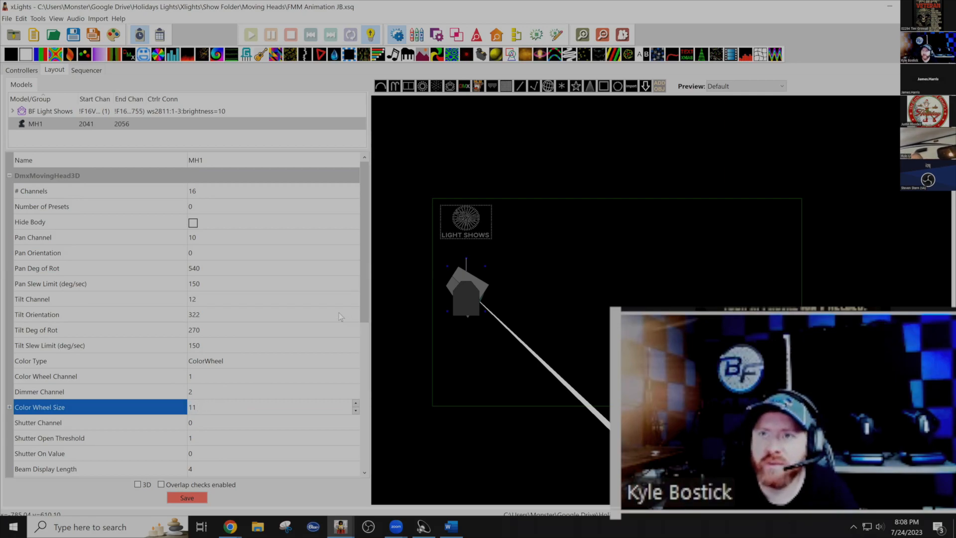
pyautogui.scroll(-2, 363, 309)
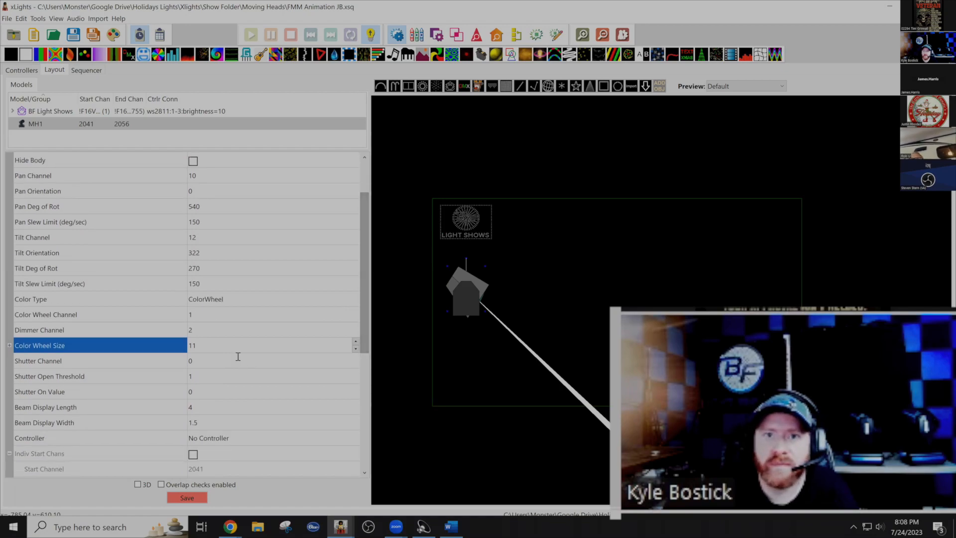
# Expand MH1's color wheel entries and set Color 1 DMX to 1 and Color 2 DMX to 10.
pyautogui.click(111, 358)
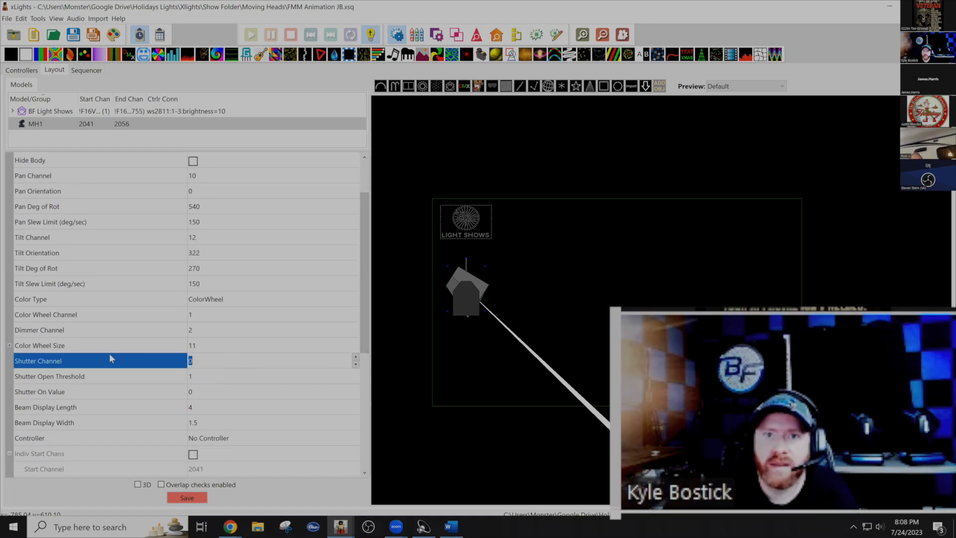
pyautogui.click(9, 345)
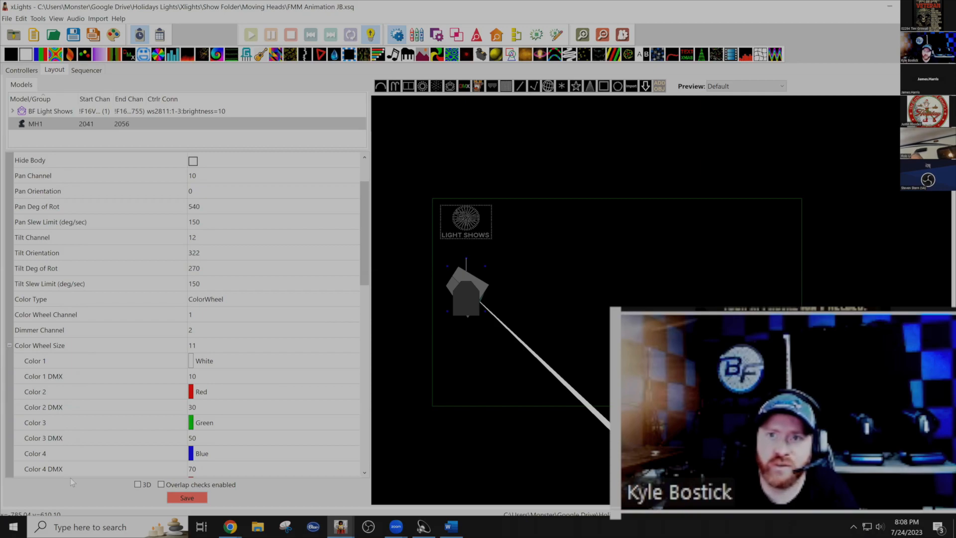
pyautogui.moveTo(366, 254); pyautogui.dragTo(366, 273)
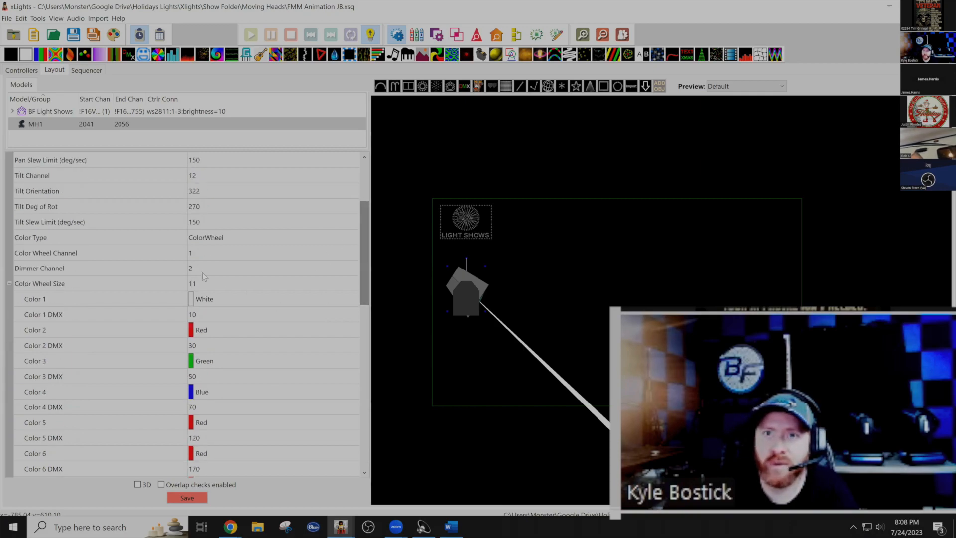
pyautogui.click(218, 314)
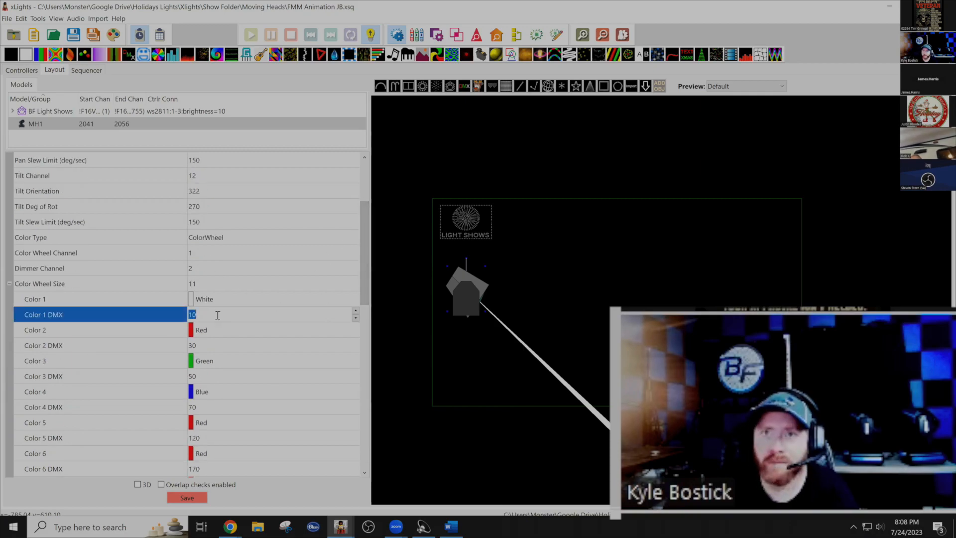
pyautogui.write('1')
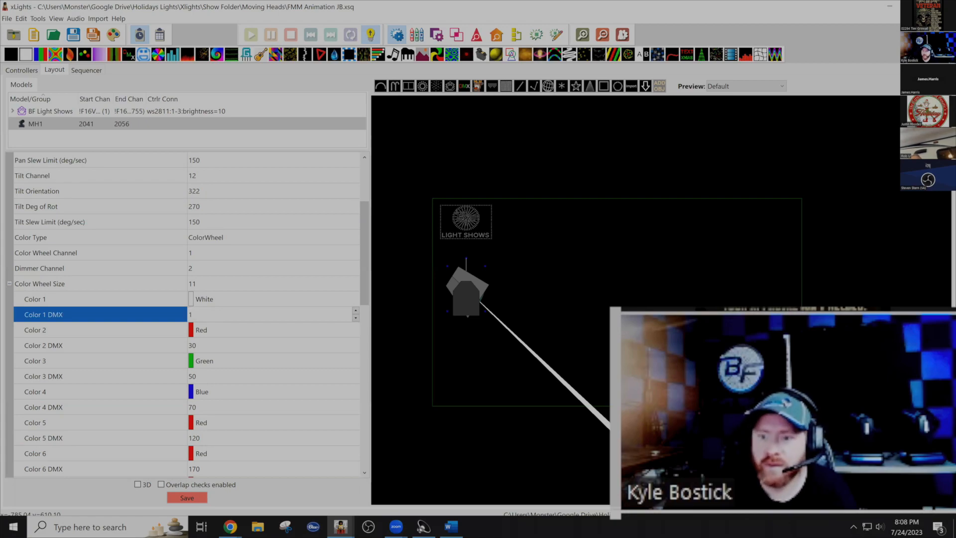
pyautogui.click(220, 345)
pyautogui.write('1')
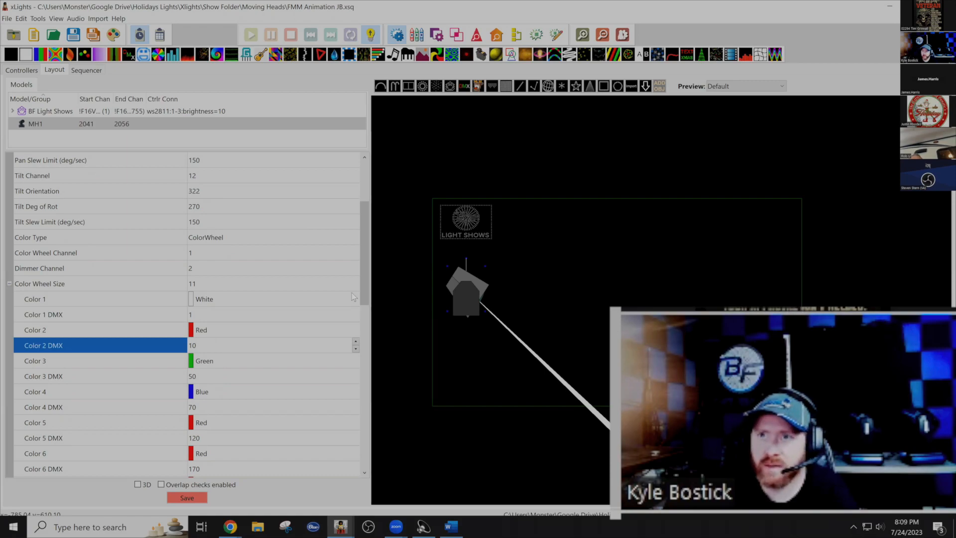
# Set MH1's Color 3 DMX to 18 and change Color 3 to orange (255,128,0).
pyautogui.scroll(-2, 339, 296)
pyautogui.click(255, 314)
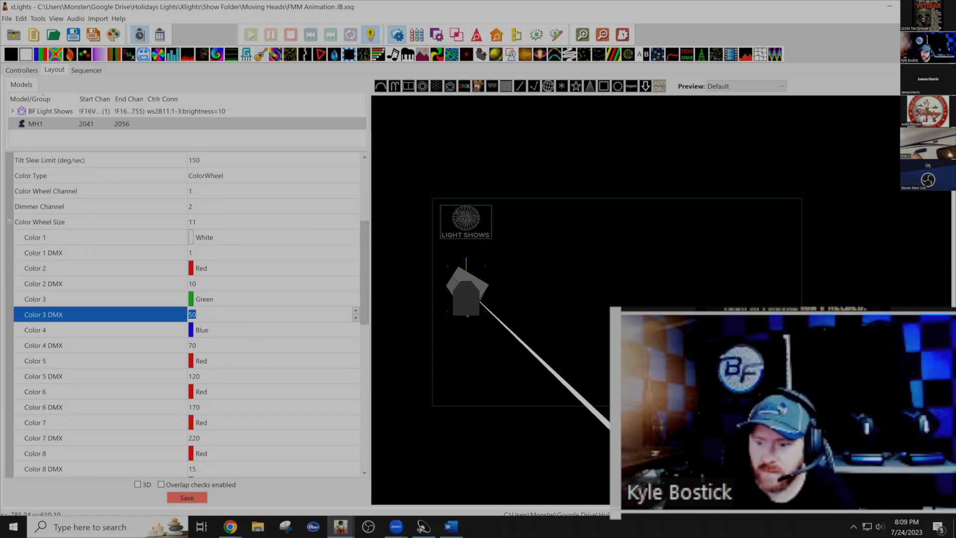
pyautogui.write('18')
pyautogui.click(195, 301)
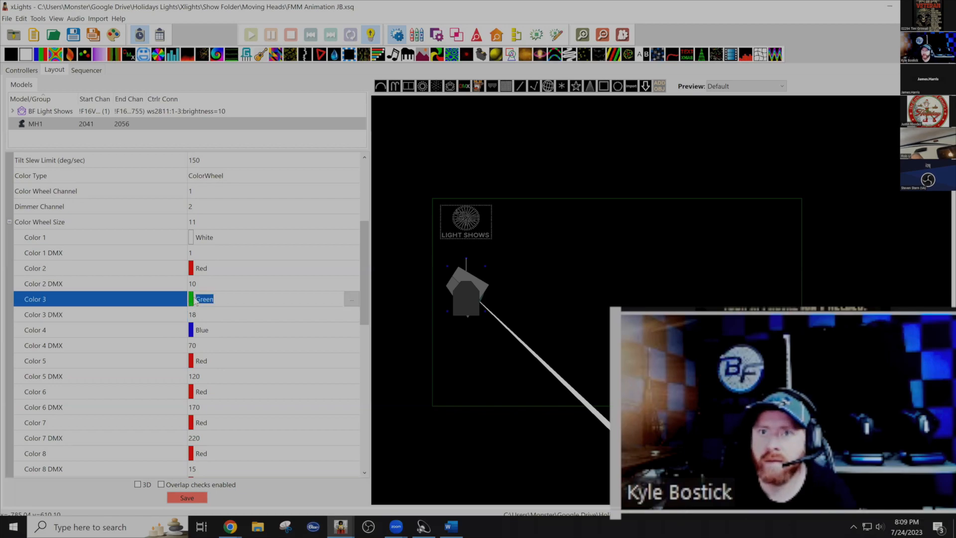
pyautogui.click(190, 301)
pyautogui.doubleClick(209, 302)
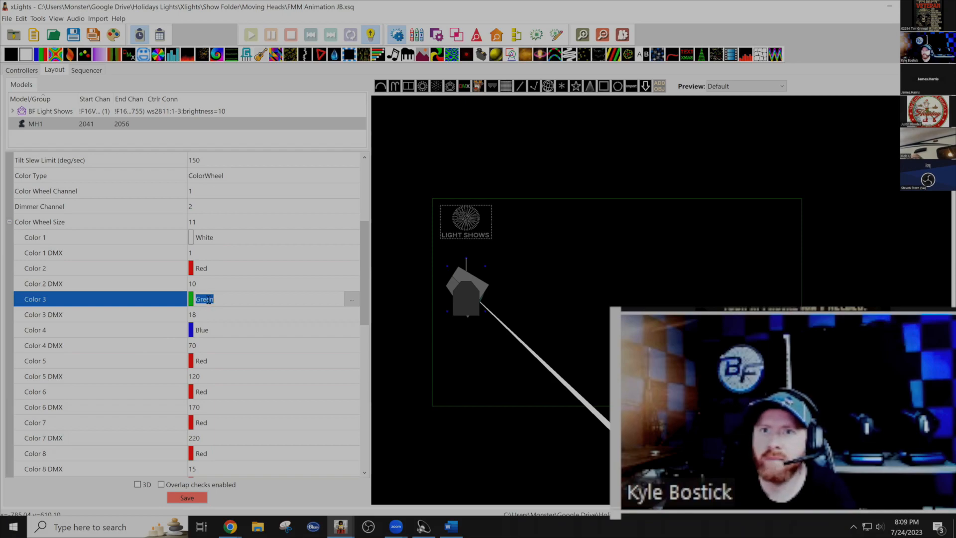
pyautogui.click(194, 300)
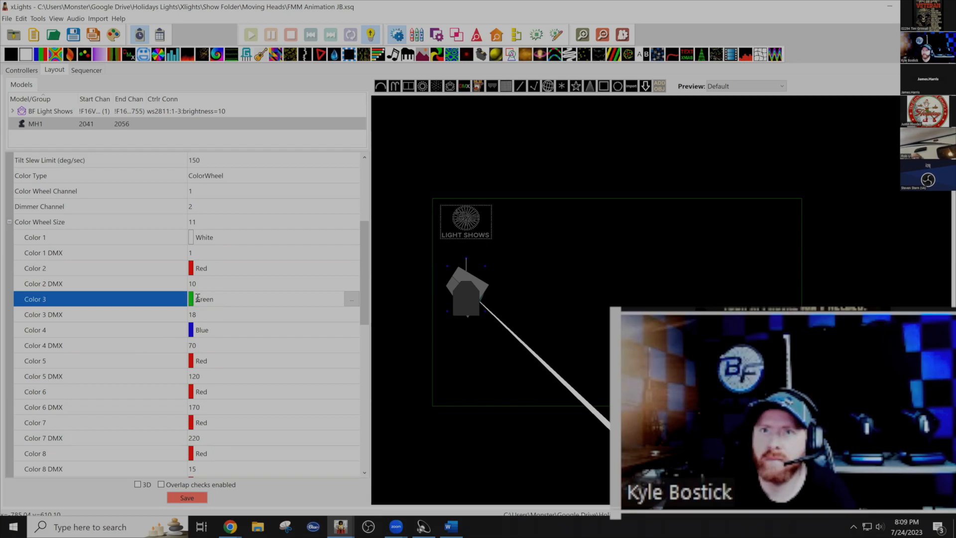
pyautogui.click(351, 299)
pyautogui.click(31, 97)
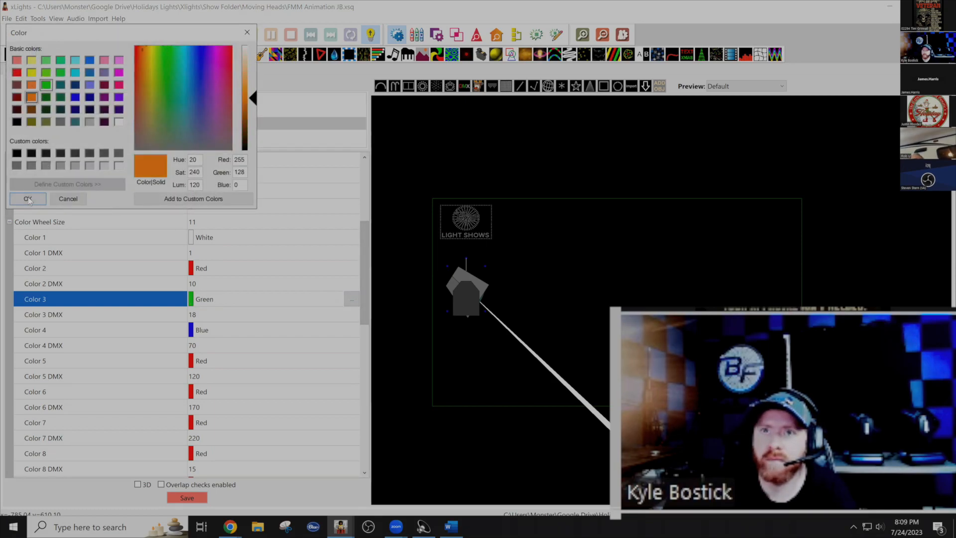
pyautogui.click(28, 198)
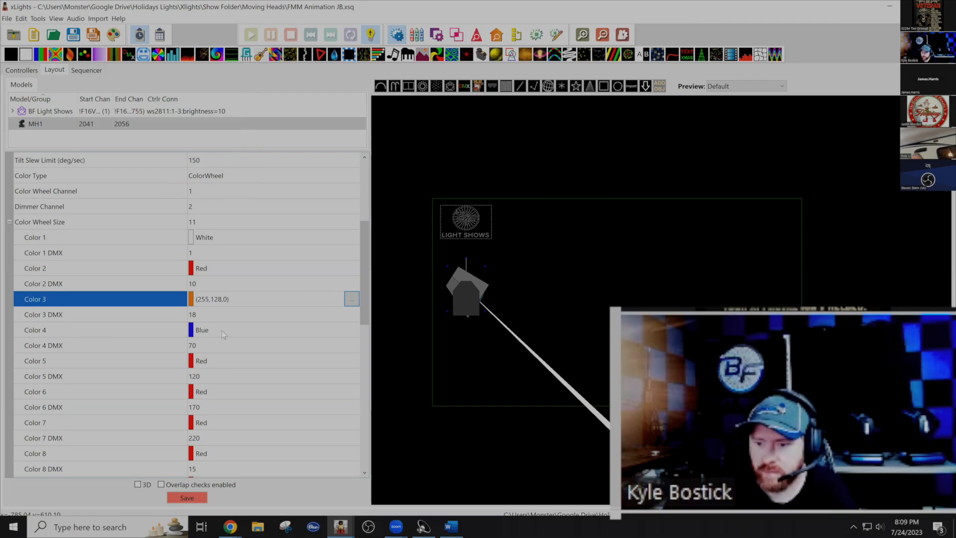
# Change MH1's Color 4 to dark blue (0,0,128) and set Color 4 DMX to 26.
pyautogui.click(225, 328)
pyautogui.click(352, 330)
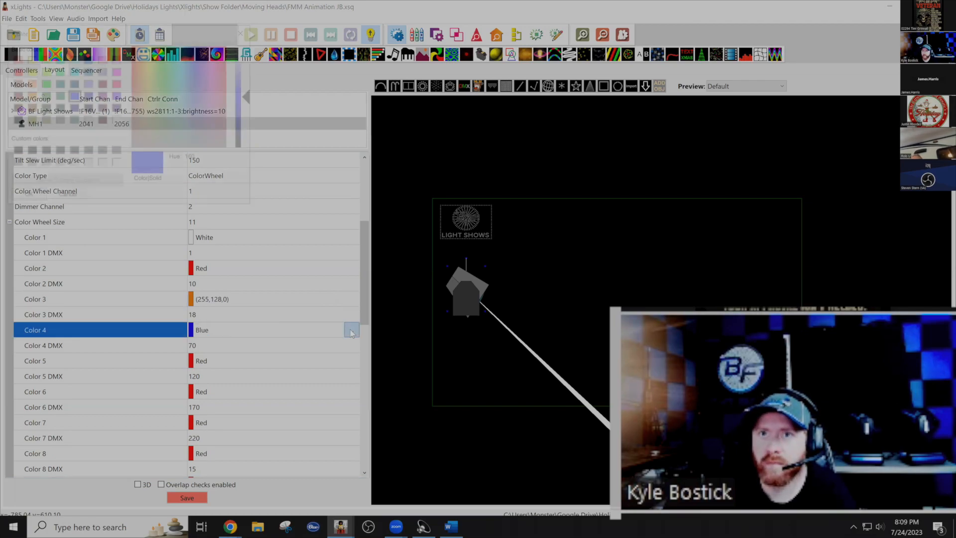
pyautogui.click(74, 85)
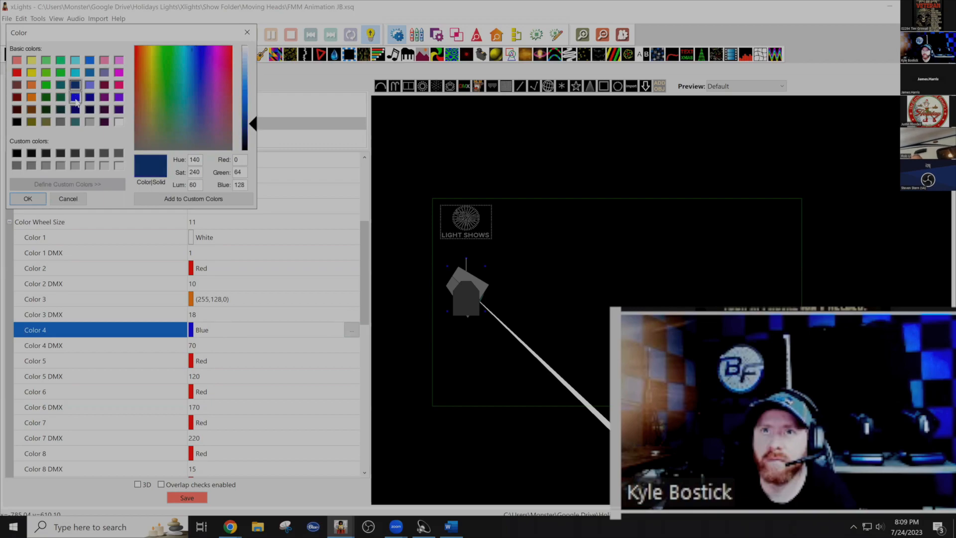
pyautogui.click(76, 109)
pyautogui.click(28, 200)
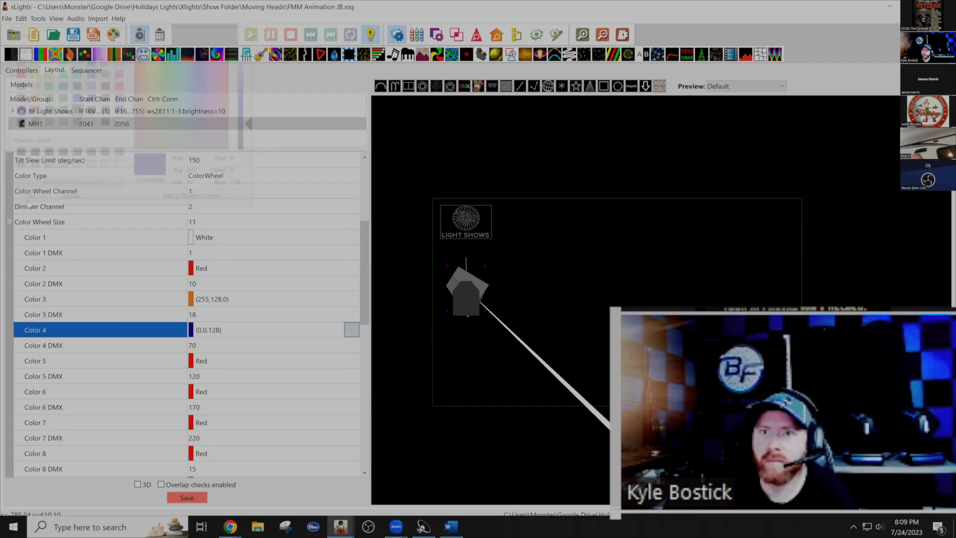
pyautogui.click(204, 349)
pyautogui.write('26')
# Change MH1's Color 5 to Green and set Color 5 DMX to 35.
pyautogui.click(222, 361)
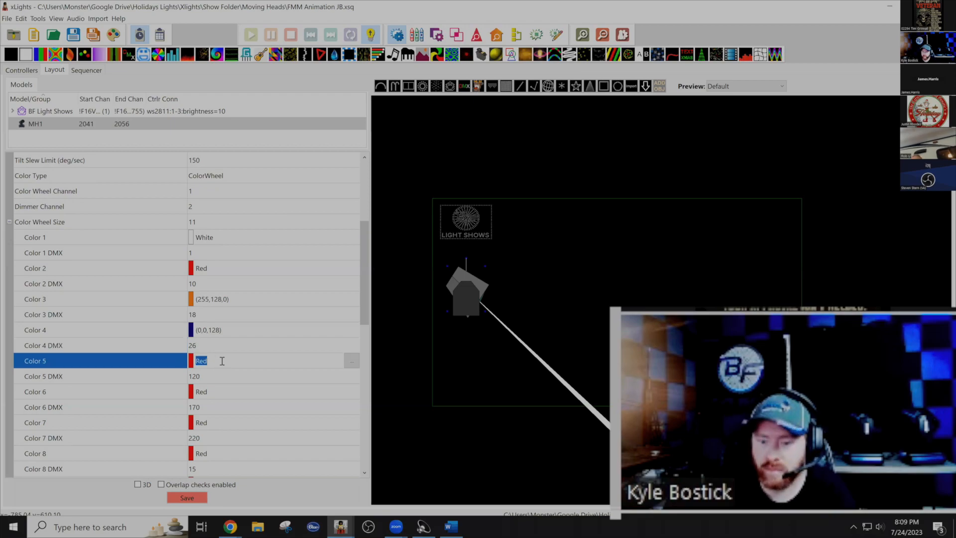
pyautogui.write('Green')
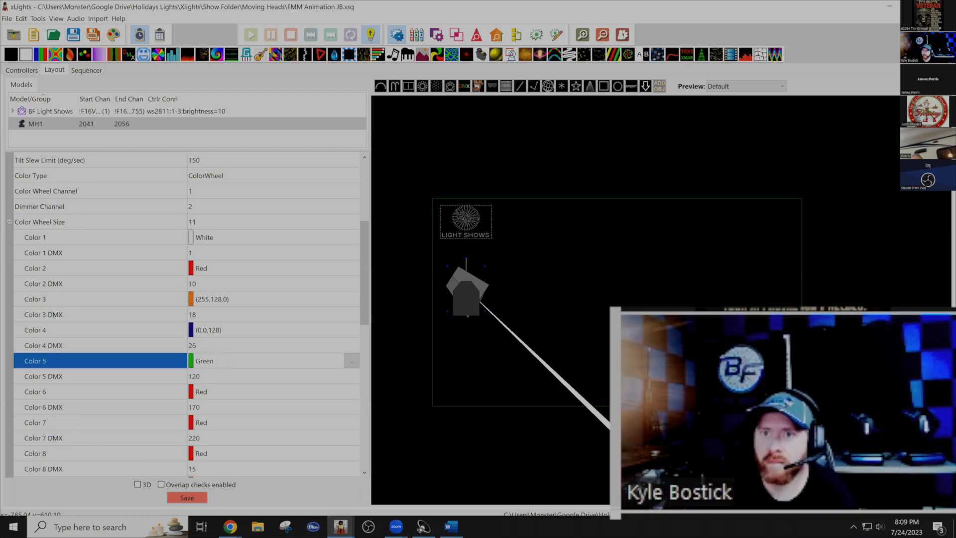
pyautogui.click(214, 377)
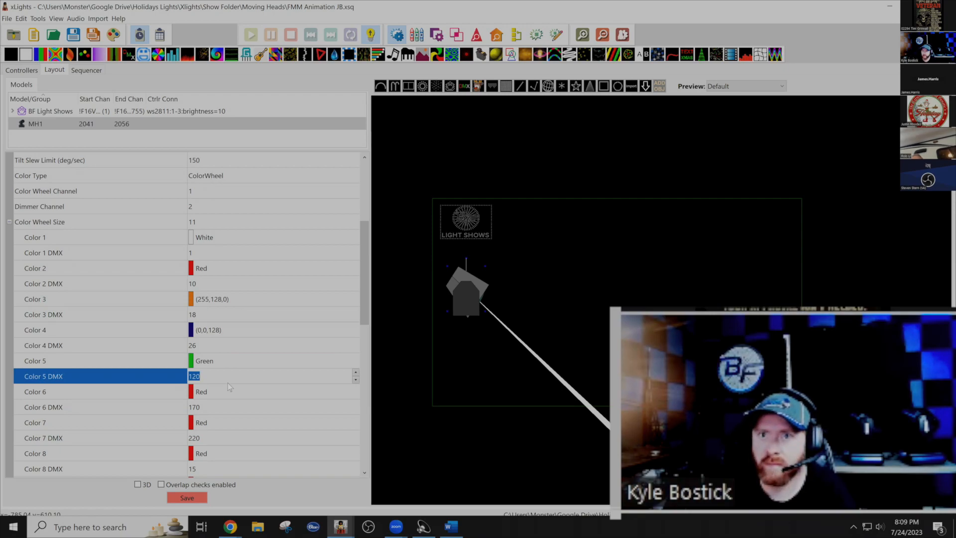
pyautogui.write('35')
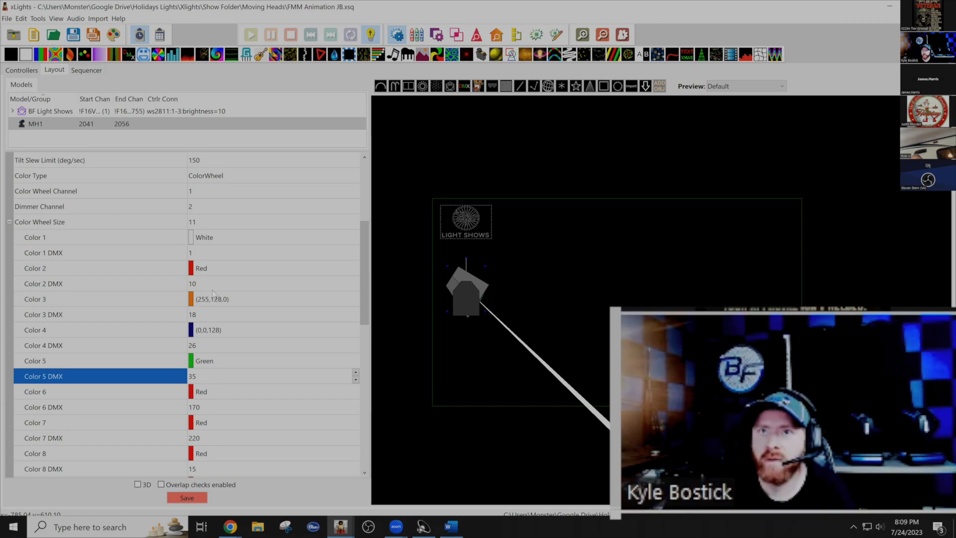
# Reduce MH1's color wheel size to 5.
pyautogui.scroll(1, 204, 253)
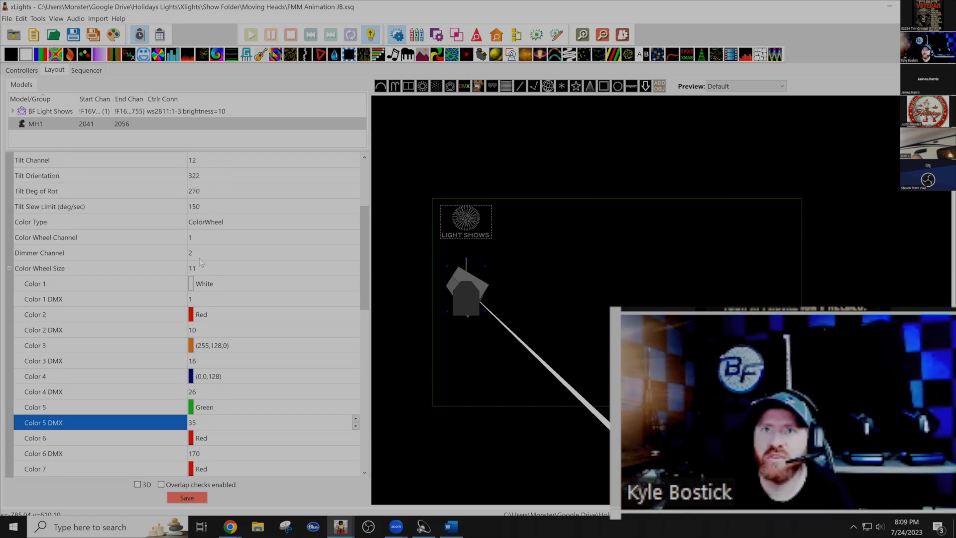
pyautogui.click(199, 268)
pyautogui.write('5')
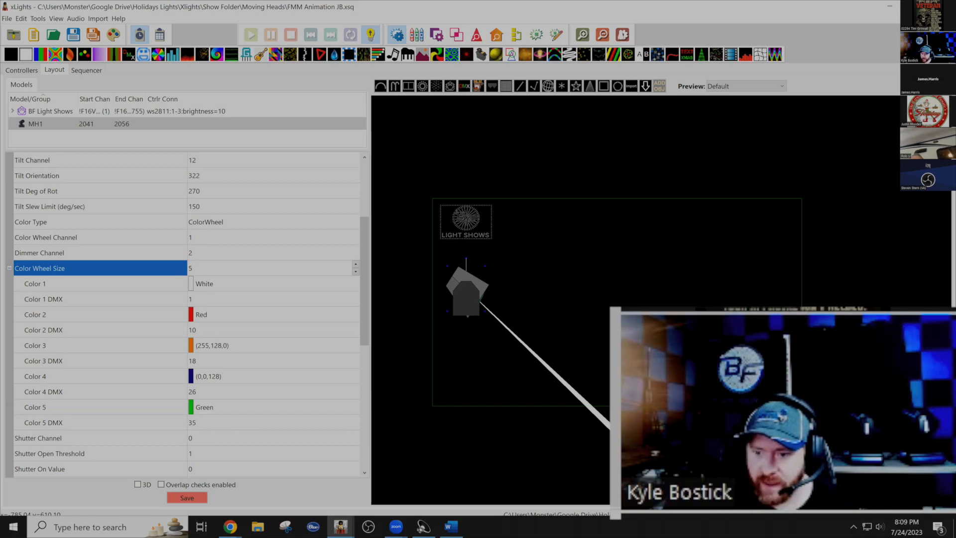
# Set MH1's shutter channel to 2.
pyautogui.scroll(3, 209, 306)
pyautogui.scroll(-3, 228, 413)
pyautogui.scroll(-2, 195, 427)
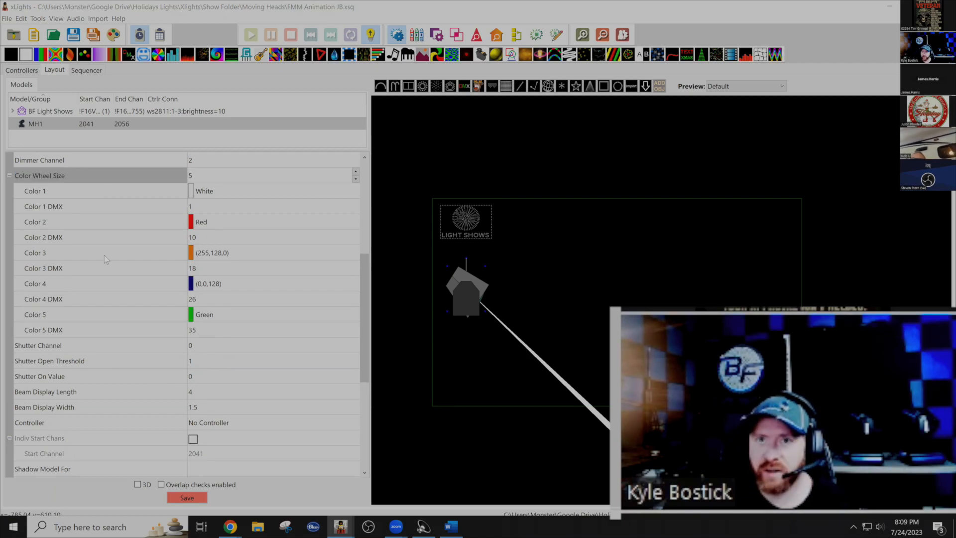
pyautogui.click(208, 345)
pyautogui.write('2')
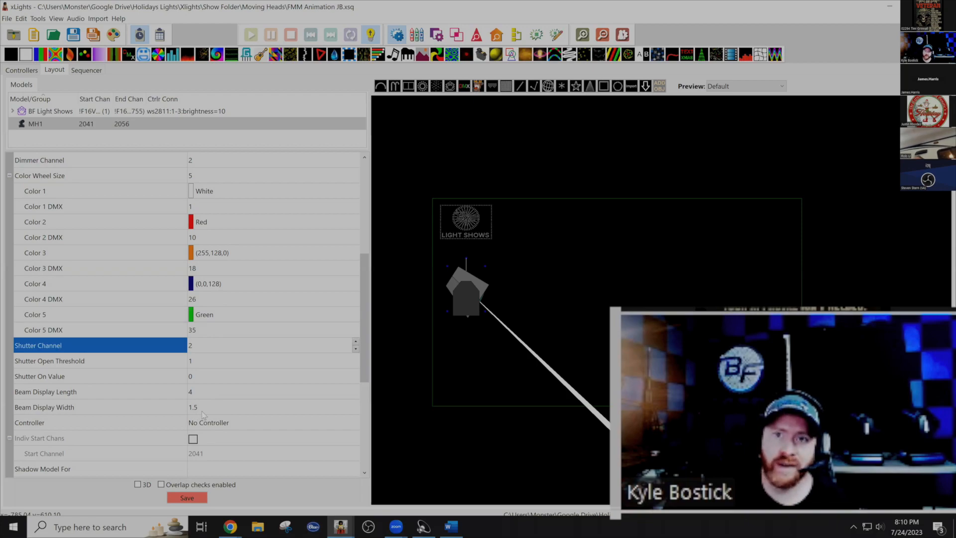
# Set MH1's dimmer channel to 3 and save the layout.
pyautogui.scroll(2, 237, 381)
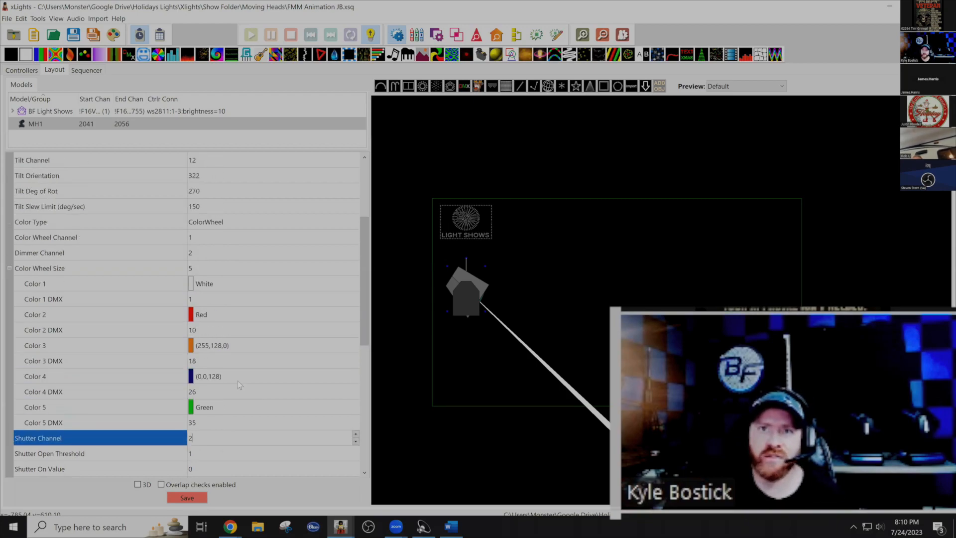
pyautogui.click(207, 254)
pyautogui.write('3')
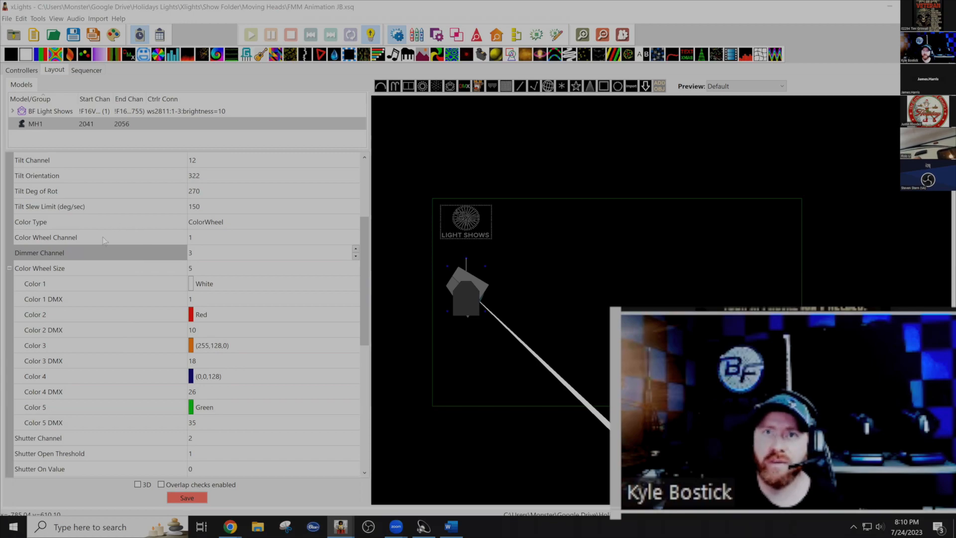
pyautogui.scroll(3, 149, 407)
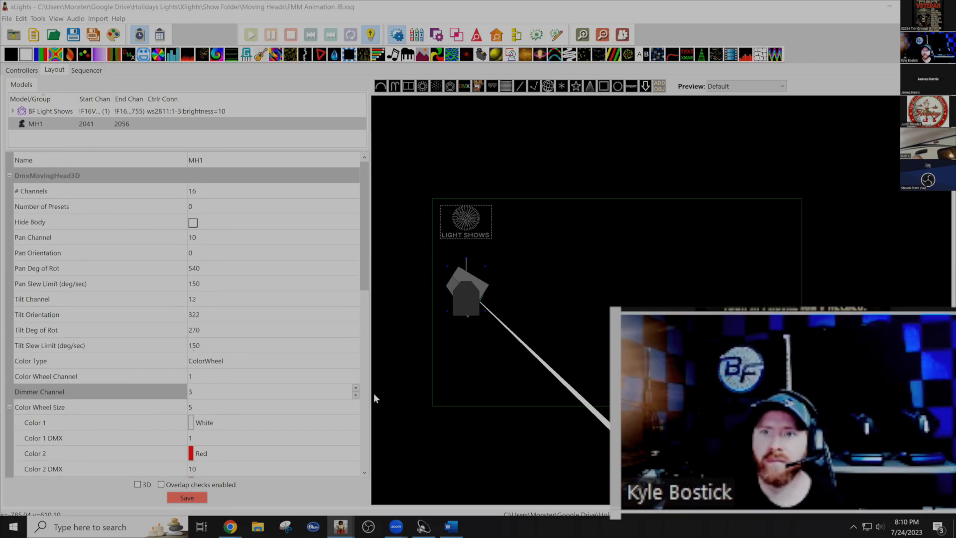
pyautogui.click(195, 501)
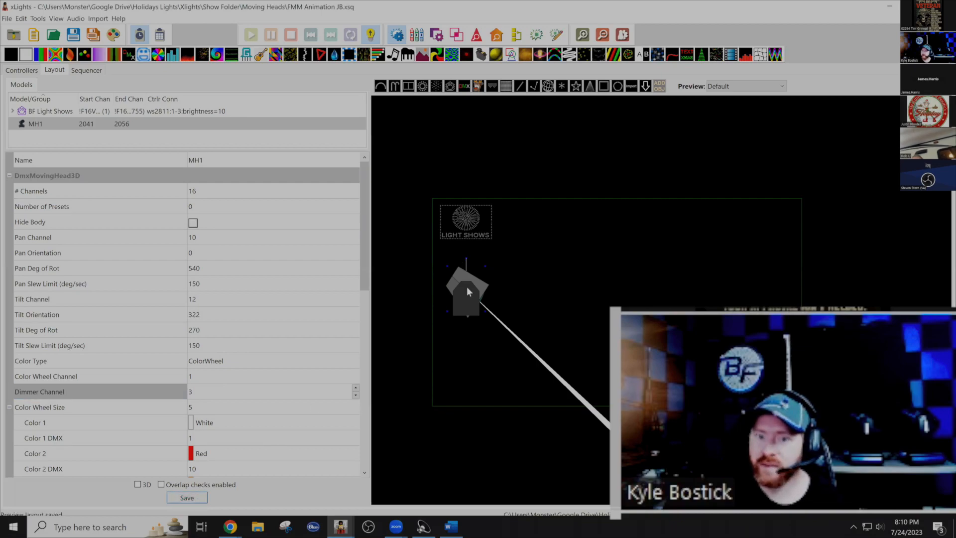
# Duplicate the MH1 moving head three times in the layout preview and spread the copies out beside it.
pyautogui.click(468, 291)
pyautogui.hotkey('ctrl', 'v')
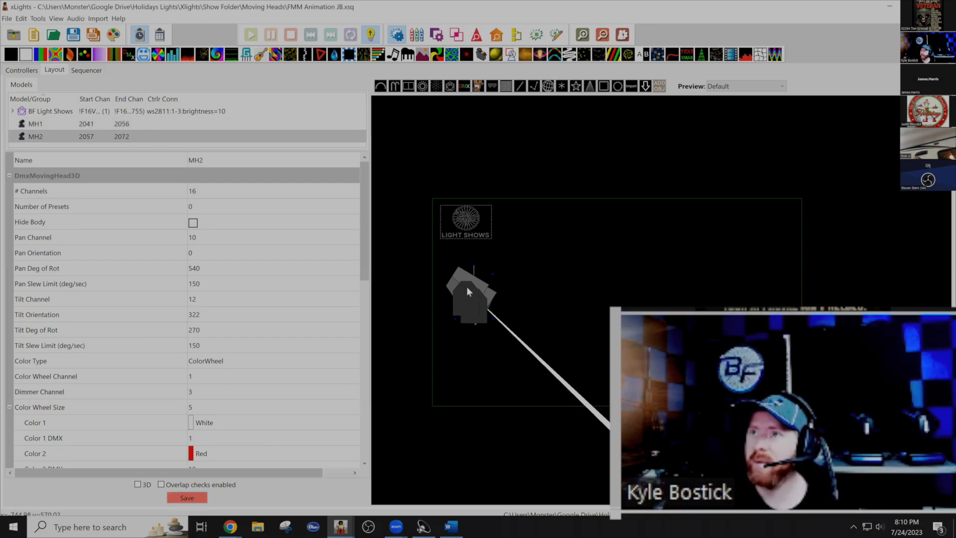
pyautogui.moveTo(483, 314); pyautogui.dragTo(570, 290)
pyautogui.hotkey('ctrl', 'v')
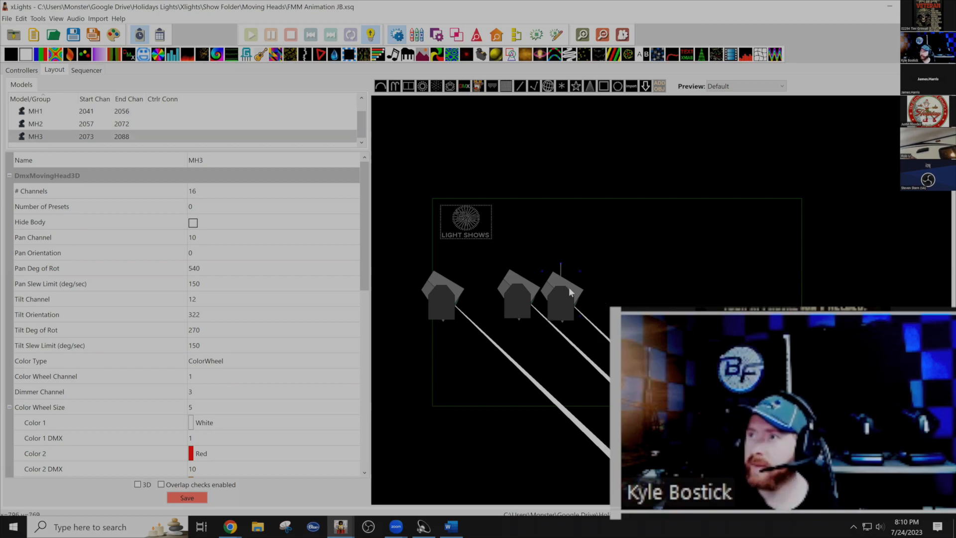
pyautogui.hotkey('ctrl', 'v')
pyautogui.moveTo(454, 297); pyautogui.dragTo(683, 299)
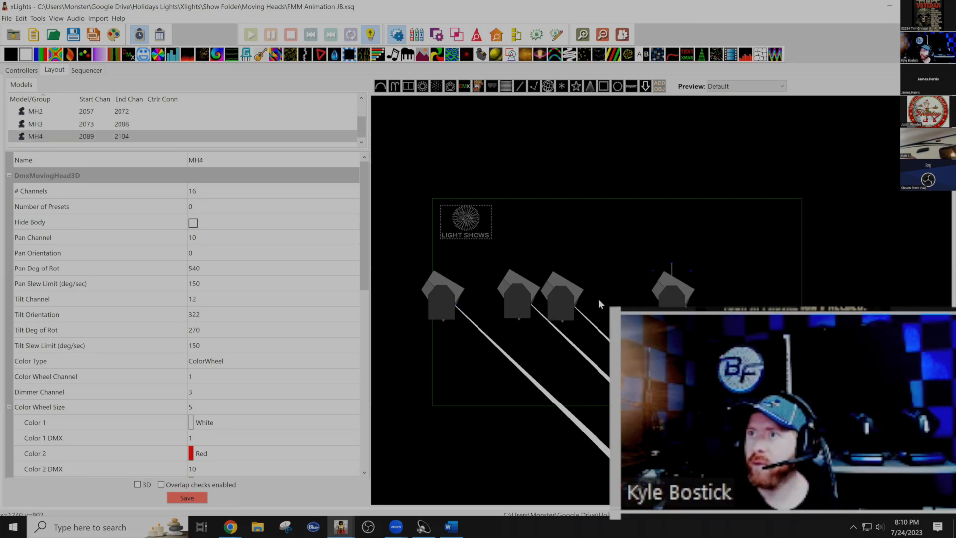
# Space the four moving heads evenly in a row and move the BF Light Shows model above MH1.
pyautogui.moveTo(565, 295); pyautogui.dragTo(615, 294)
pyautogui.moveTo(528, 293); pyautogui.dragTo(559, 282)
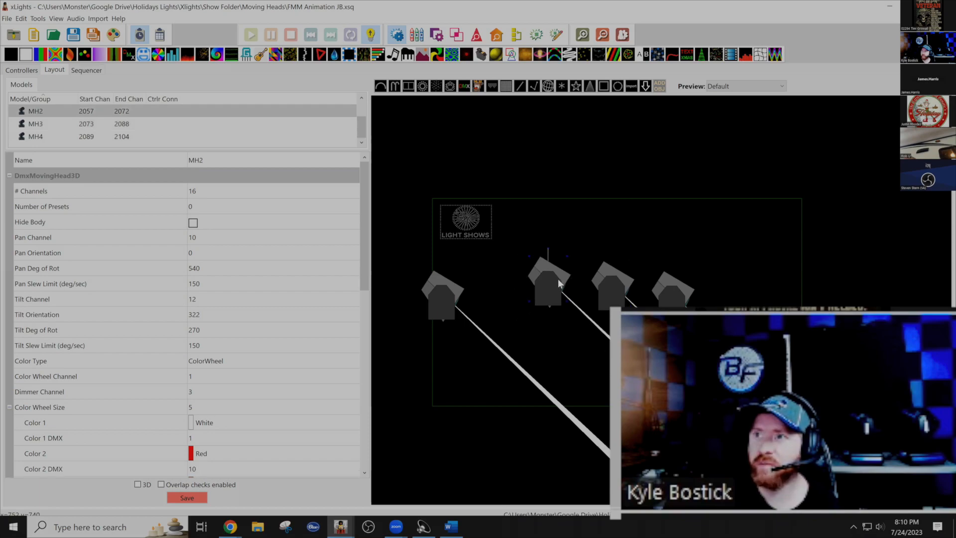
pyautogui.moveTo(448, 296); pyautogui.dragTo(487, 282)
pyautogui.moveTo(445, 238); pyautogui.dragTo(479, 238)
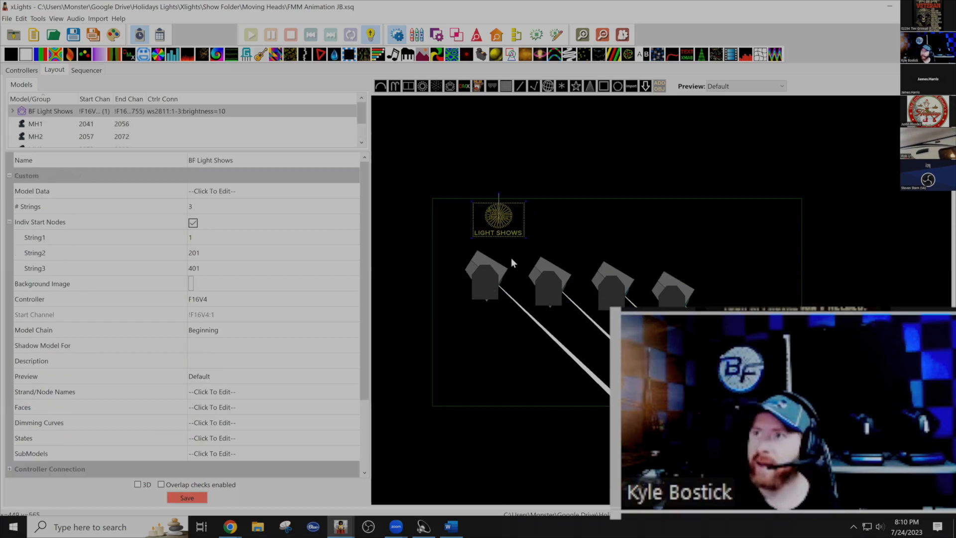
# Align the MH1, MH2, MH3 and MH4 moving heads with each other by their vertical centers.
pyautogui.click(473, 269)
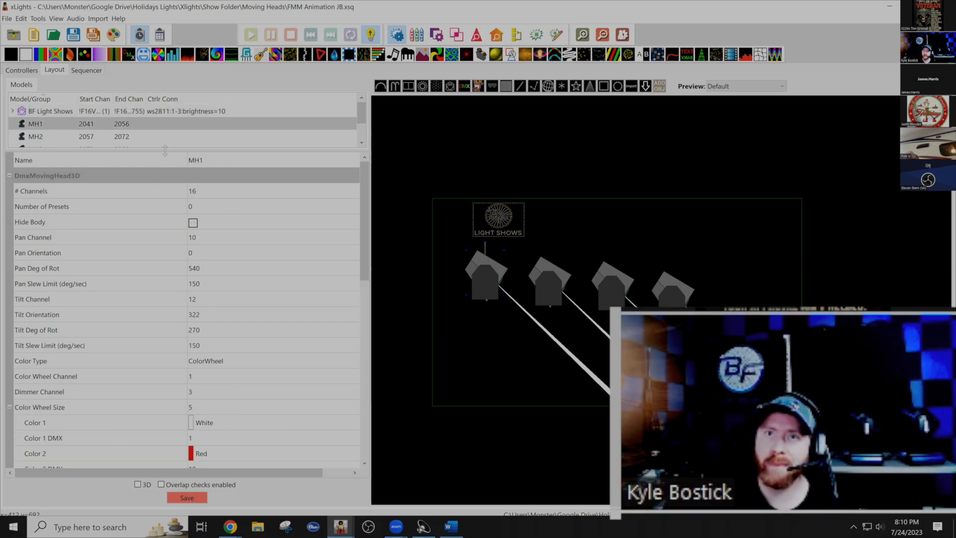
pyautogui.moveTo(168, 151); pyautogui.dragTo(177, 190)
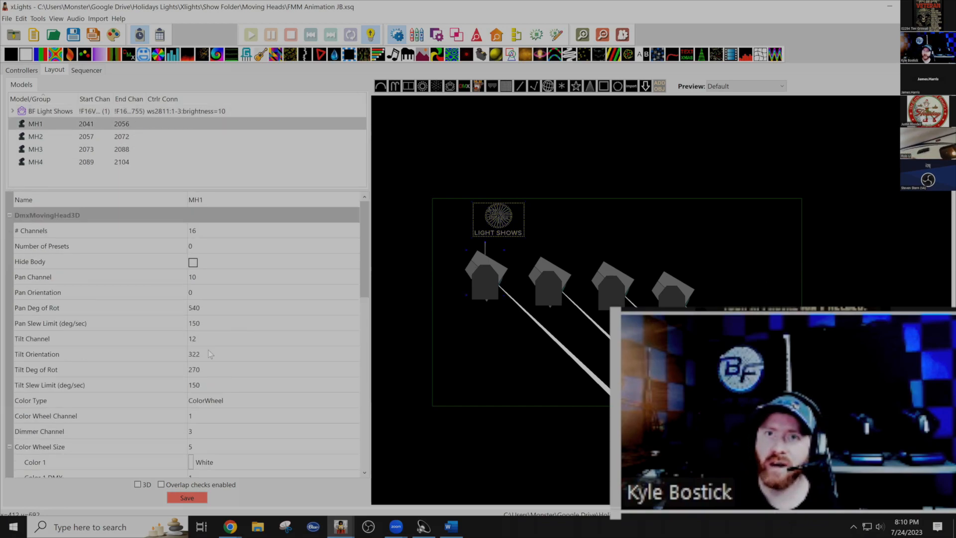
pyautogui.keyDown('shift'); pyautogui.click(41, 165); pyautogui.keyUp('shift')
pyautogui.rightClick(40, 165)
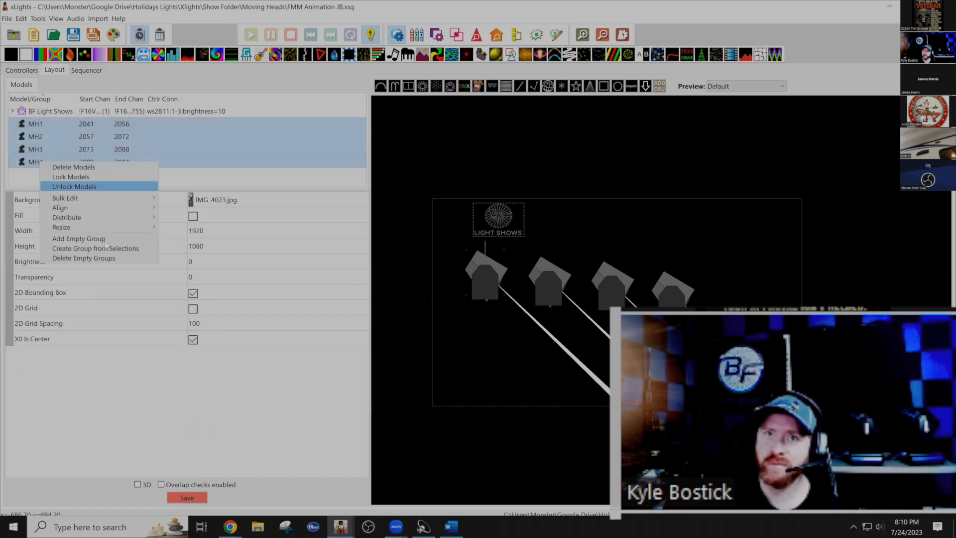
pyautogui.moveTo(126, 224)
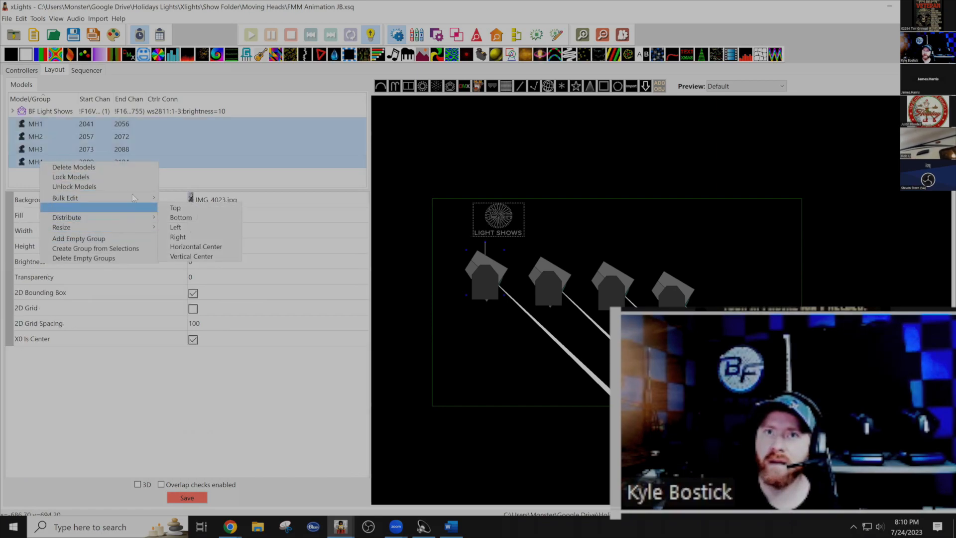
pyautogui.moveTo(125, 208)
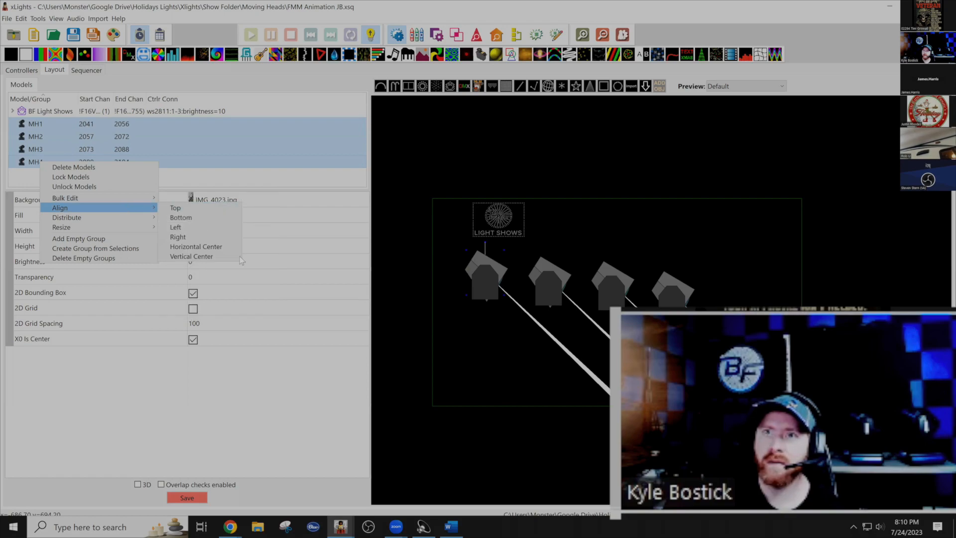
pyautogui.click(210, 256)
pyautogui.click(507, 377)
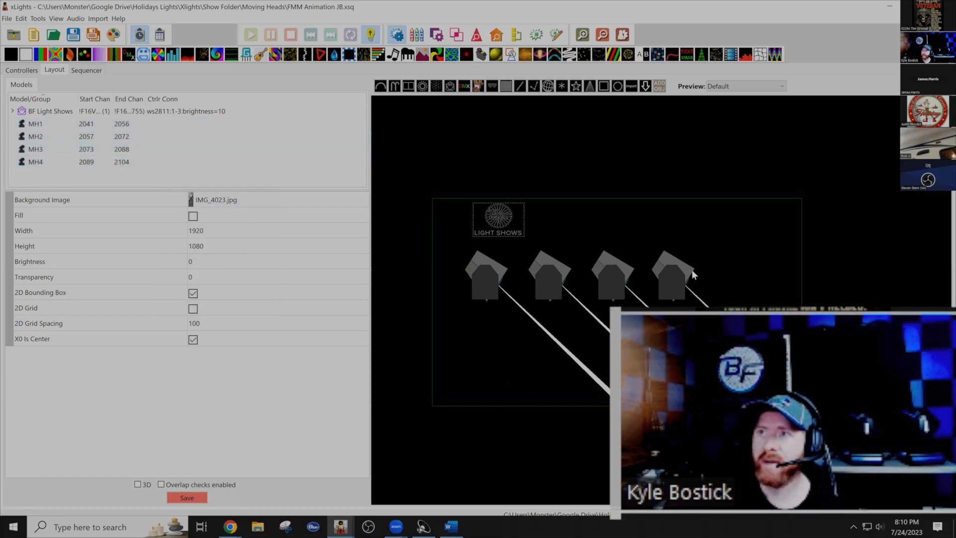
# Draw a single line model in the layout preview above the moving heads and name it Dimmer.
pyautogui.moveTo(157, 189); pyautogui.dragTo(169, 272)
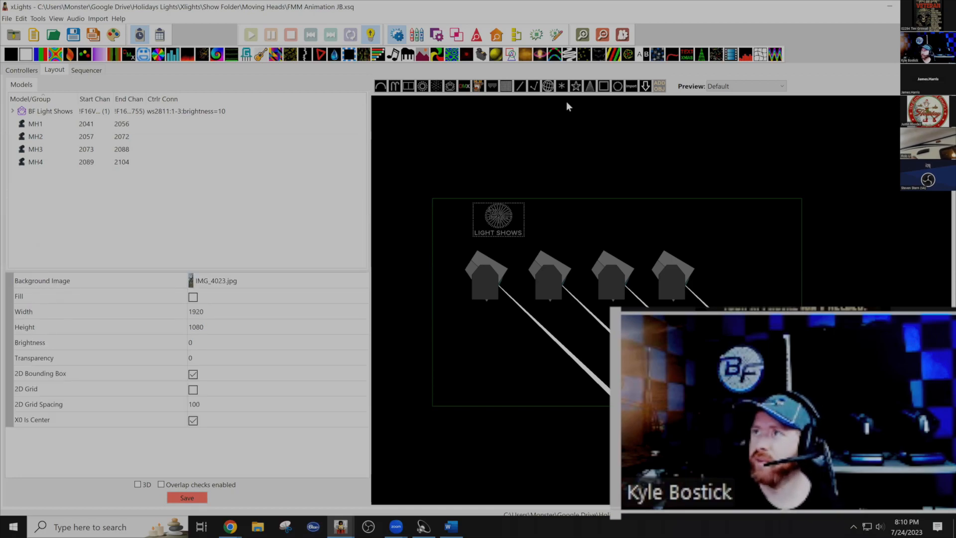
pyautogui.click(520, 87)
pyautogui.moveTo(629, 160); pyautogui.dragTo(728, 173)
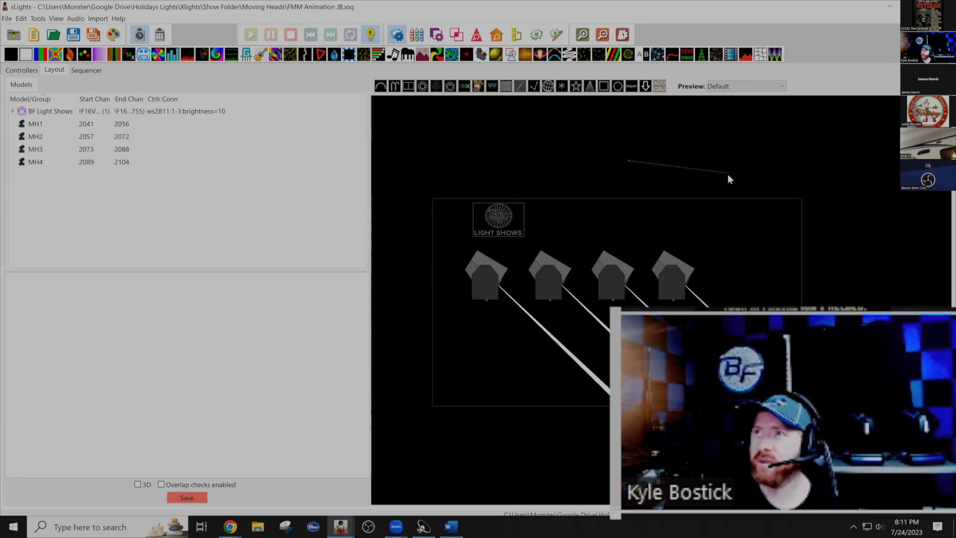
pyautogui.click(244, 280)
pyautogui.write('Dimmer')
pyautogui.press('Return')
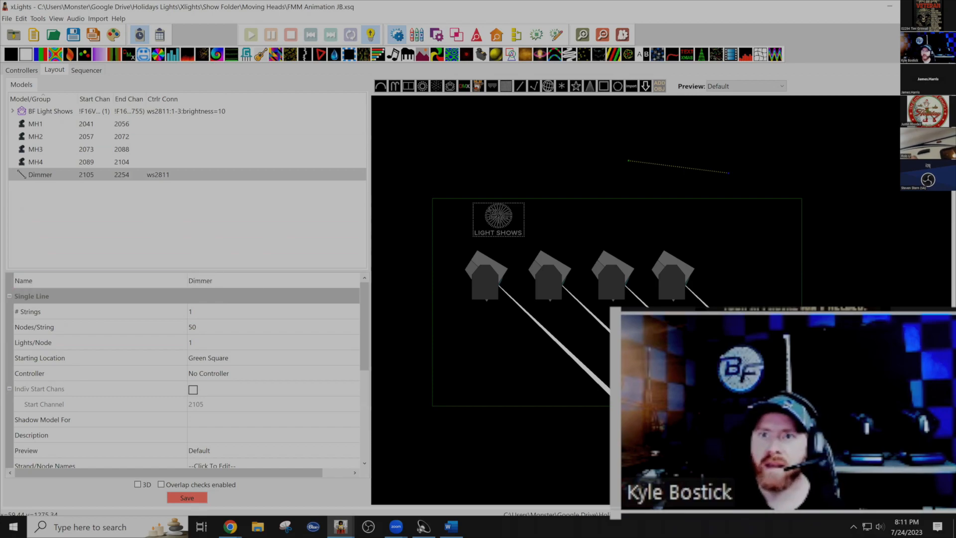
# Set the Dimmer line to 4 strings with 1 node per string.
pyautogui.click(247, 309)
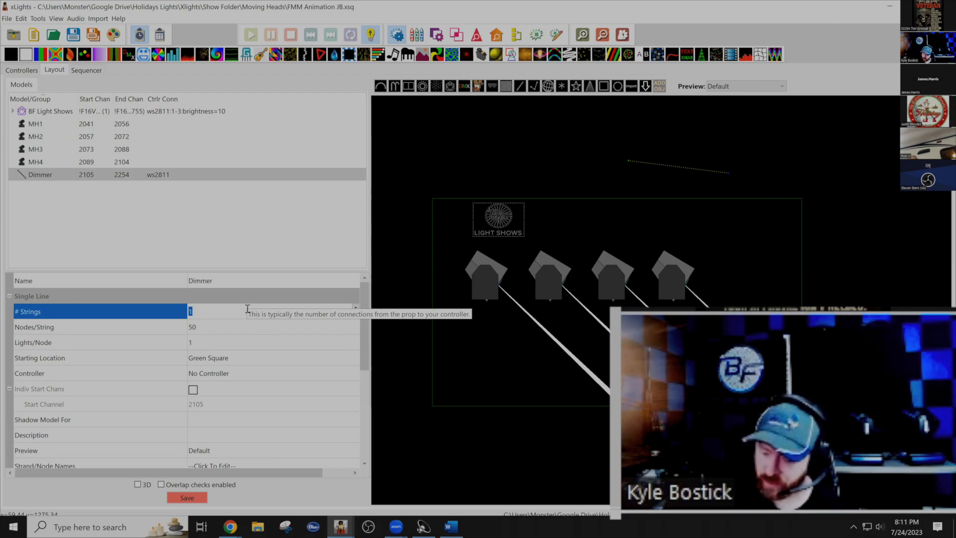
pyautogui.write('4')
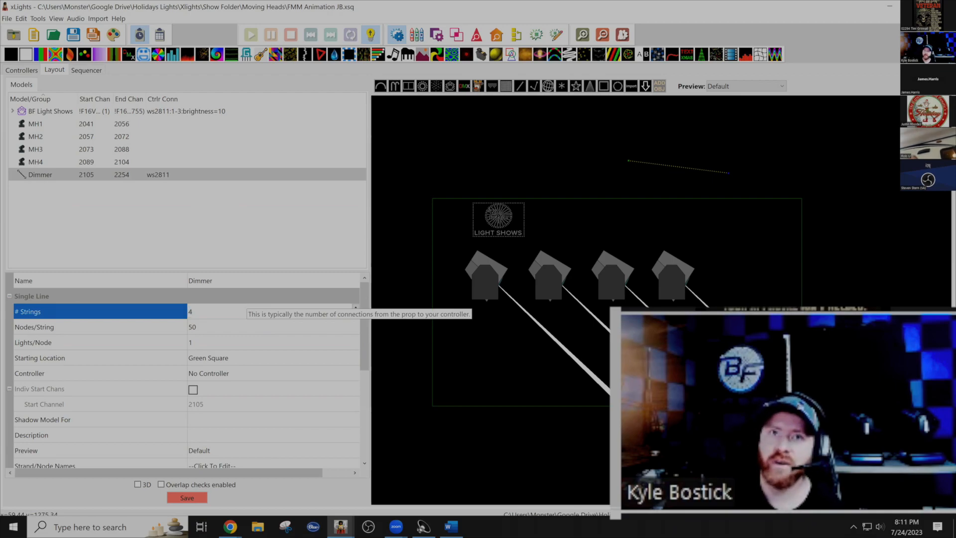
pyautogui.press('Return')
pyautogui.click(226, 329)
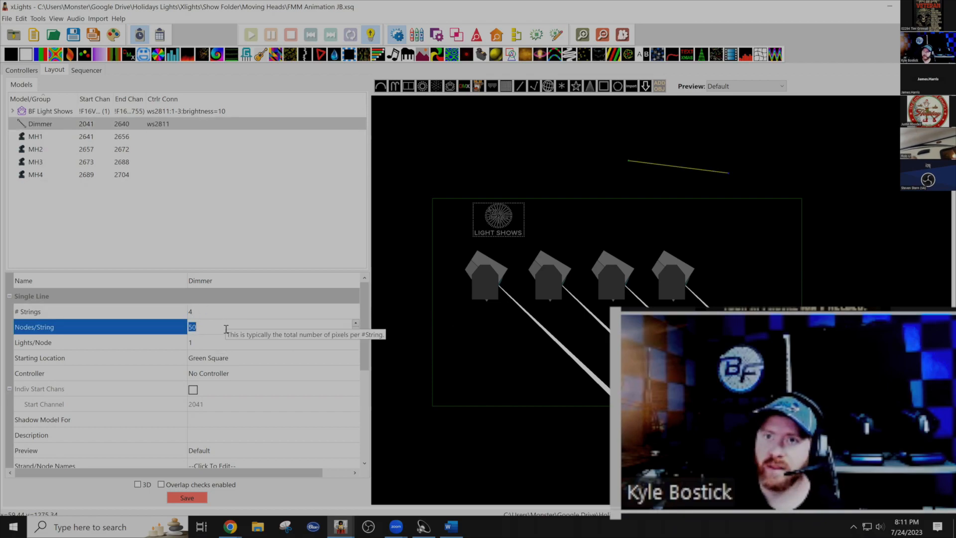
pyautogui.write('1')
pyautogui.press('Return')
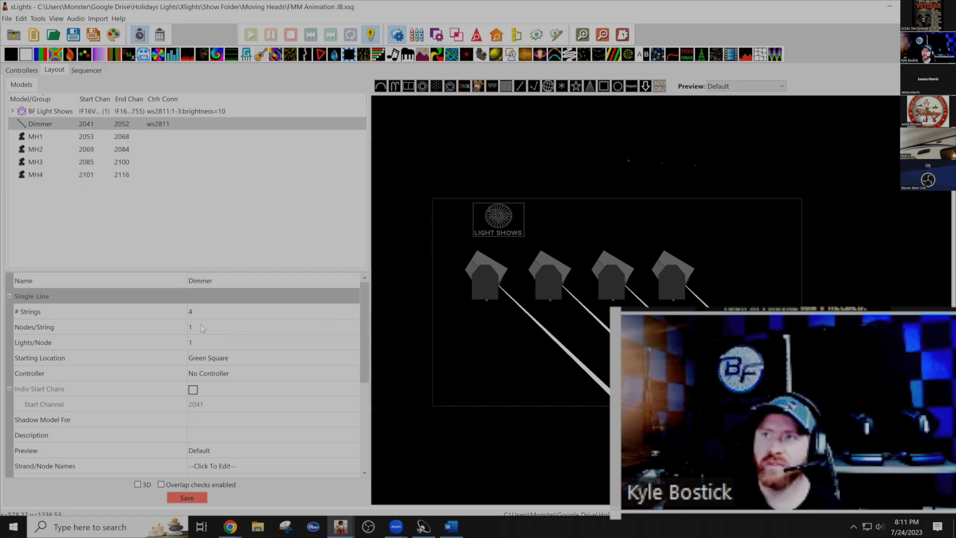
# Set the Dimmer model's controller assignment to Use Start Channel.
pyautogui.click(217, 378)
pyautogui.click(351, 374)
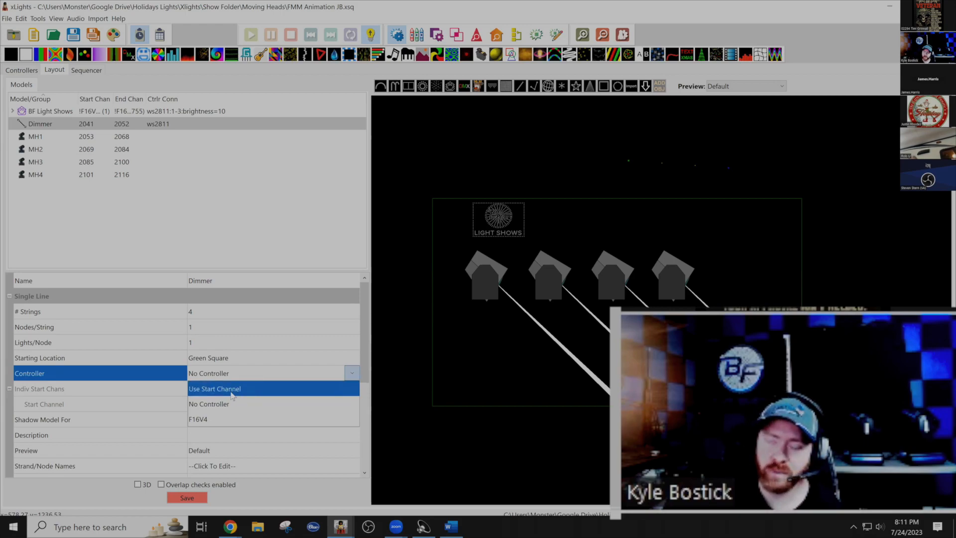
pyautogui.click(206, 393)
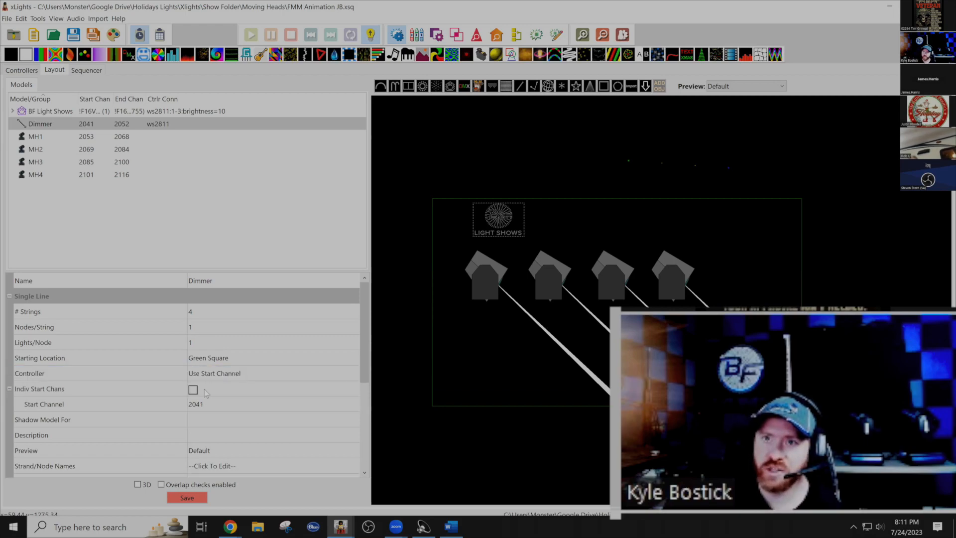
# Set the Dimmer model's start channel to 3, offset from the start of model MH1.
pyautogui.click(330, 405)
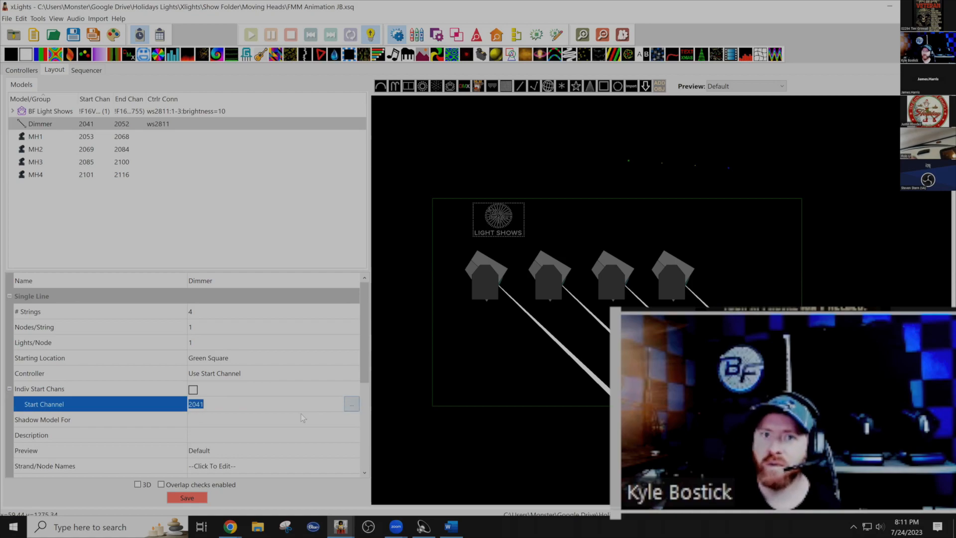
pyautogui.click(350, 405)
pyautogui.click(52, 132)
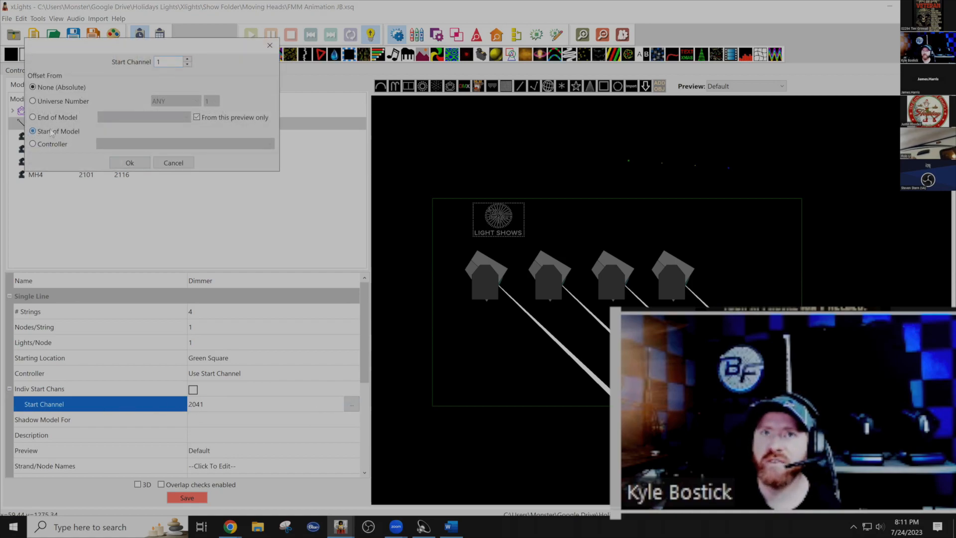
pyautogui.click(178, 119)
pyautogui.click(149, 144)
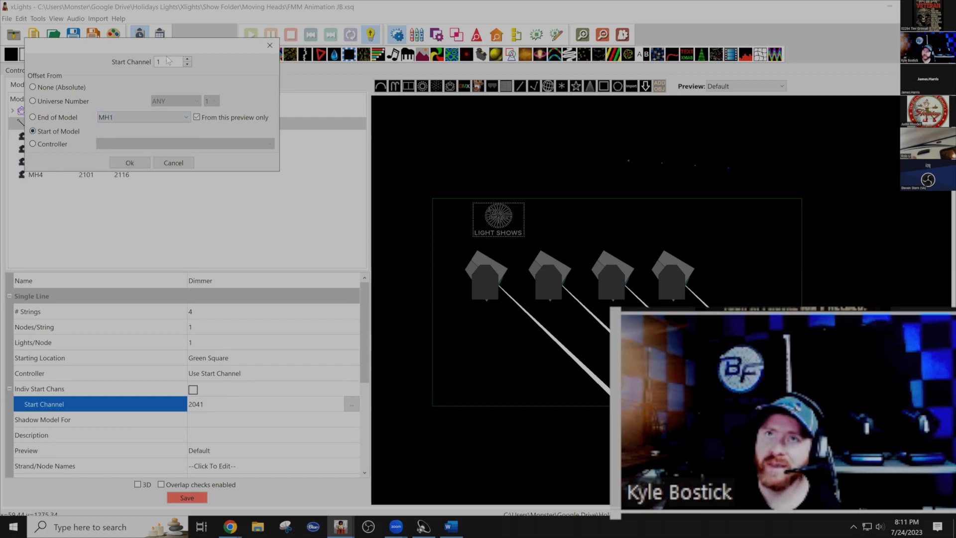
pyautogui.click(188, 59)
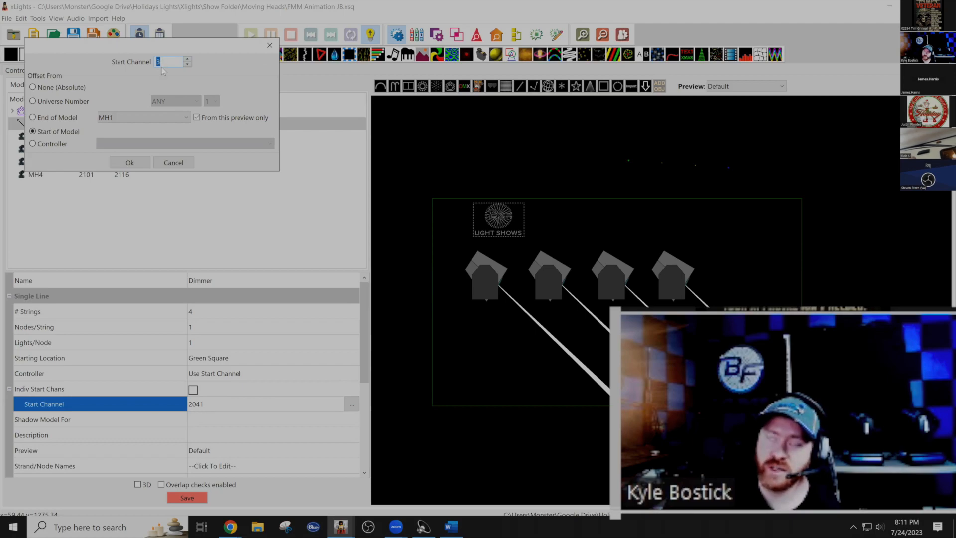
pyautogui.click(131, 163)
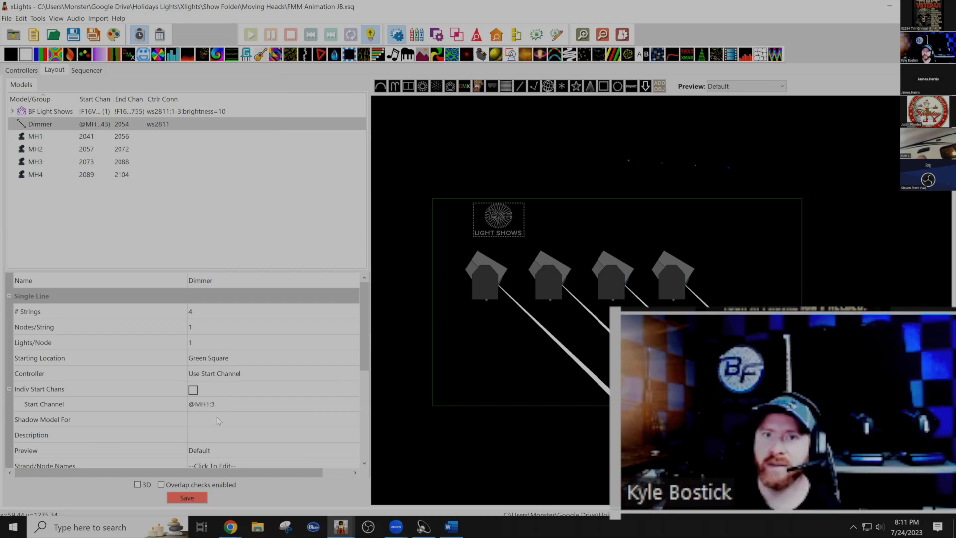
pyautogui.click(193, 390)
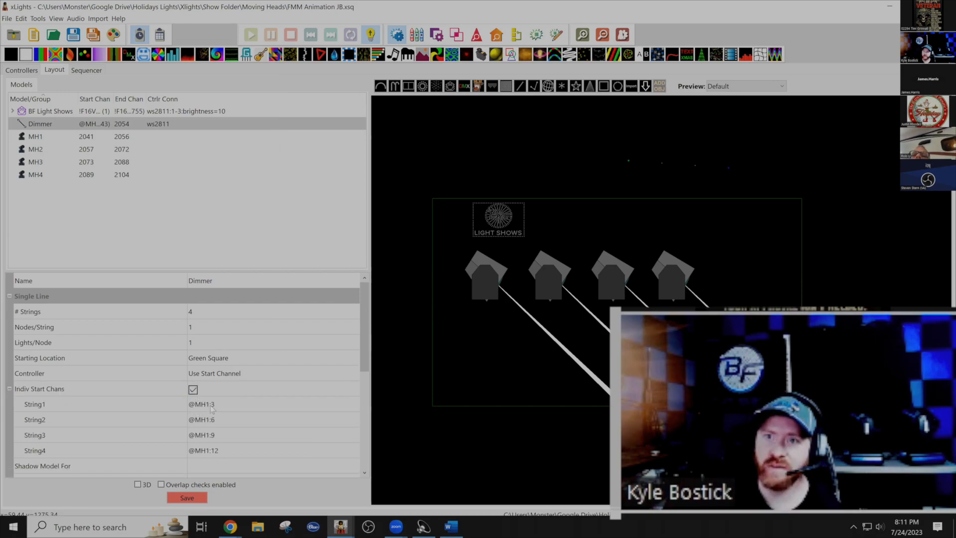
pyautogui.click(235, 419)
pyautogui.click(235, 418)
pyautogui.press('BackSpace')
pyautogui.press('BackSpace')
pyautogui.press('BackSpace')
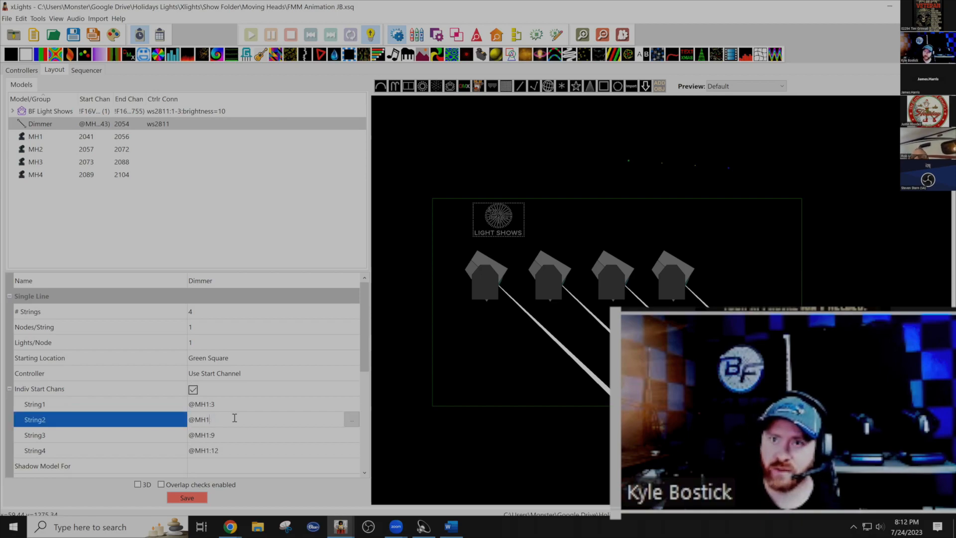
pyautogui.write('2:34')
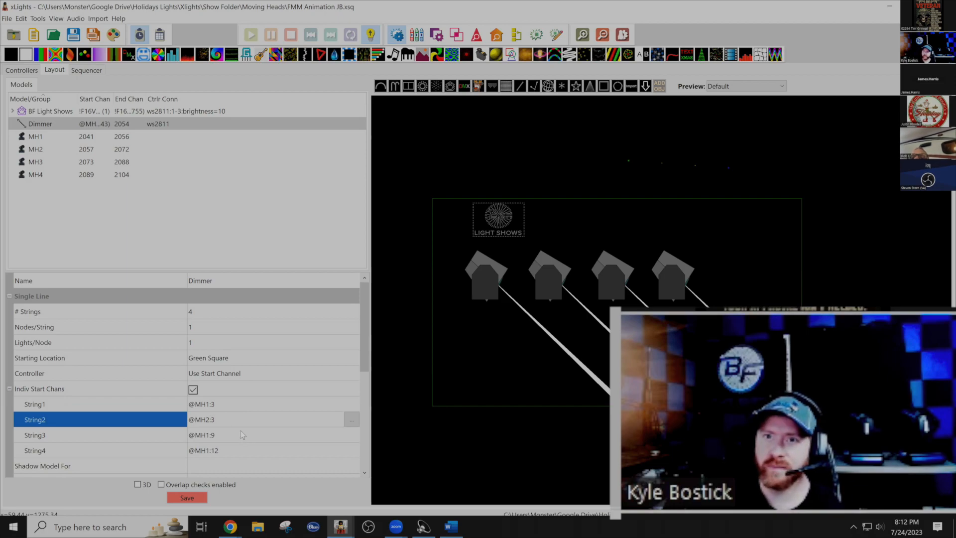
pyautogui.click(241, 434)
pyautogui.press('BackSpace')
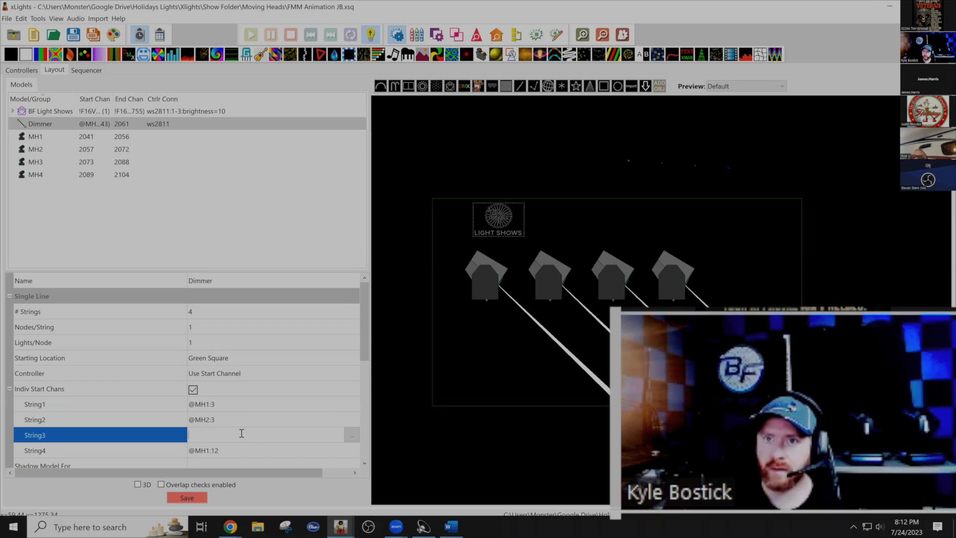
pyautogui.click(239, 420)
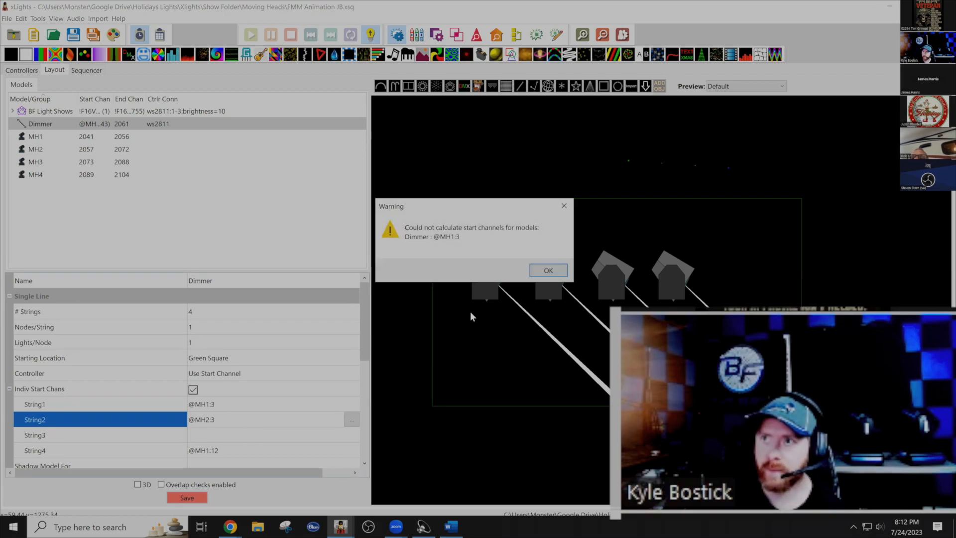
pyautogui.click(548, 270)
pyautogui.click(250, 432)
pyautogui.write('@MH3')
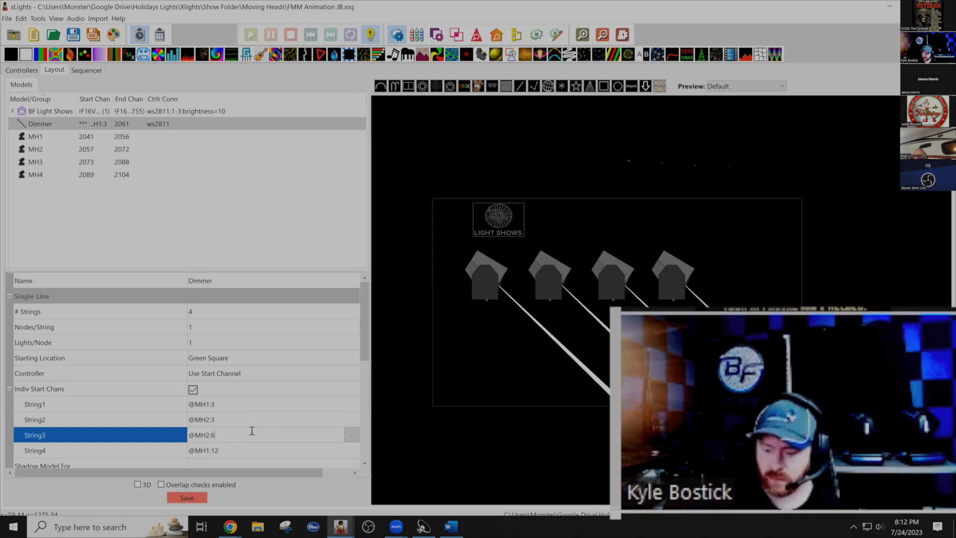
pyautogui.write(':3')
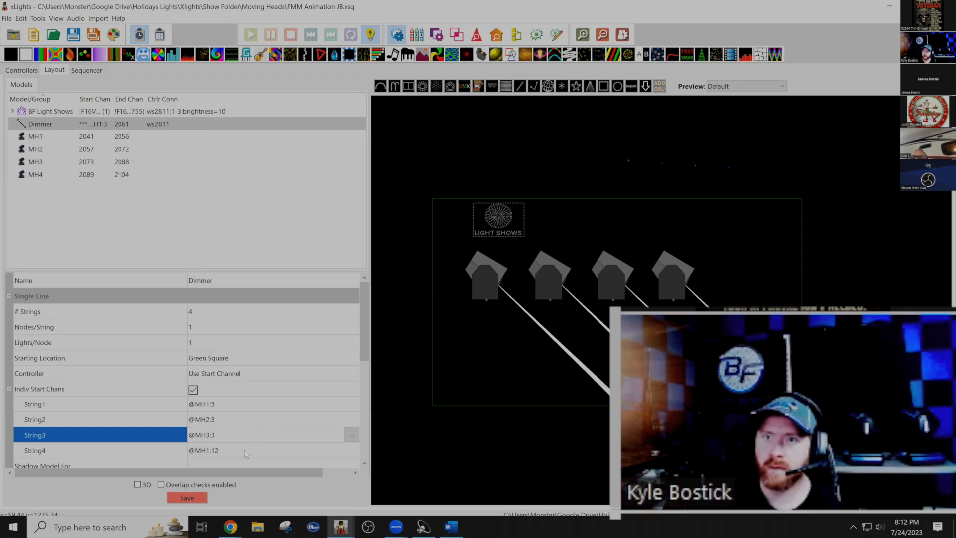
pyautogui.click(261, 450)
pyautogui.click(261, 450)
pyautogui.press('BackSpace')
pyautogui.write('4')
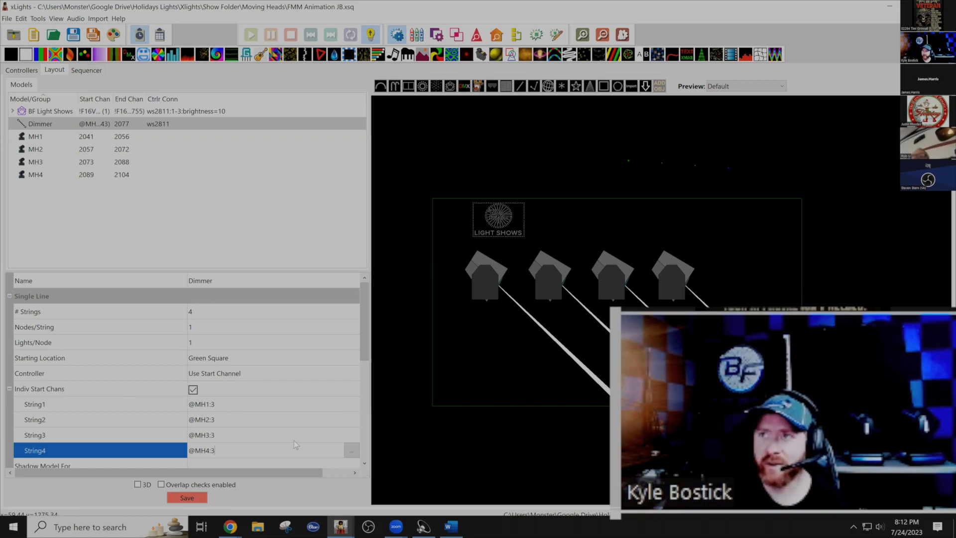
pyautogui.click(254, 450)
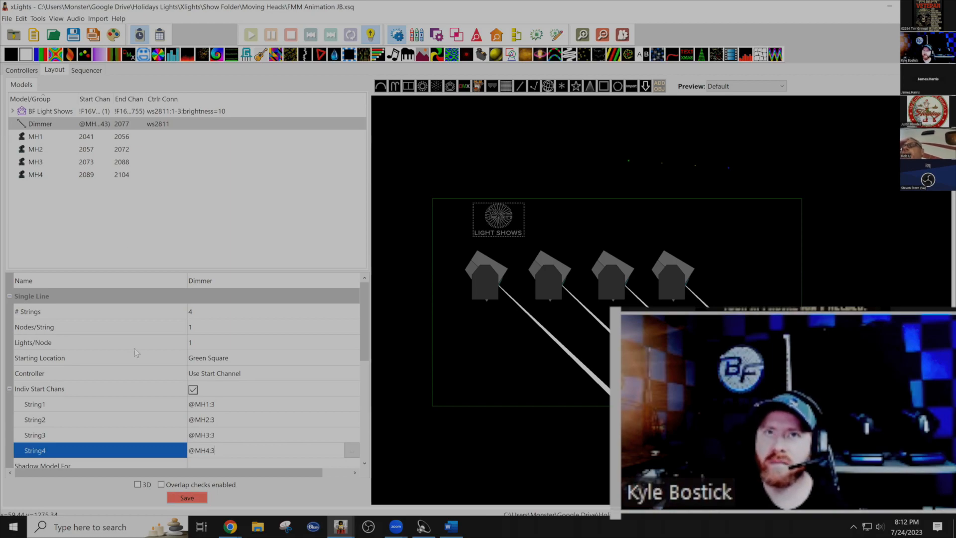
pyautogui.click(198, 499)
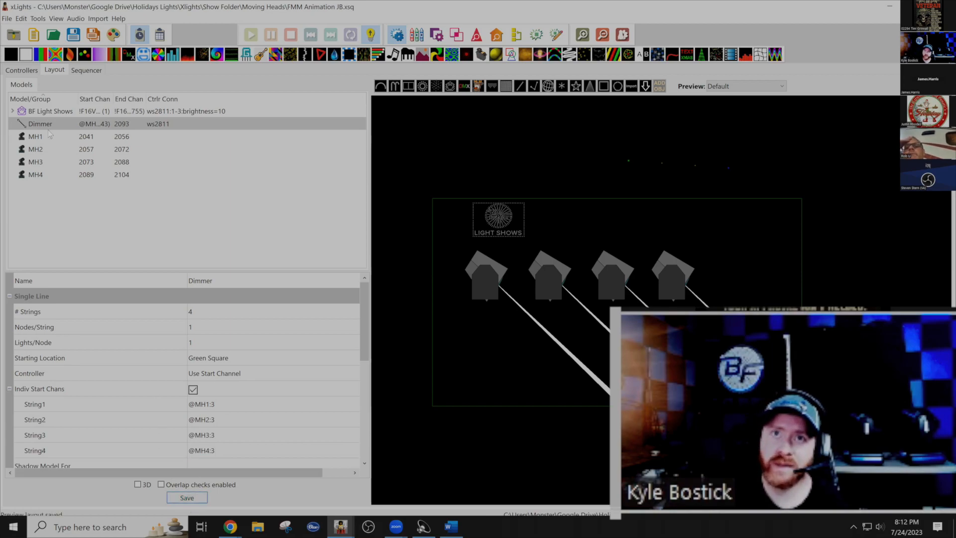
# Nudge the Dimmer line's end point slightly upward and add a copy of the model named Shutter.
pyautogui.moveTo(729, 167); pyautogui.dragTo(723, 162)
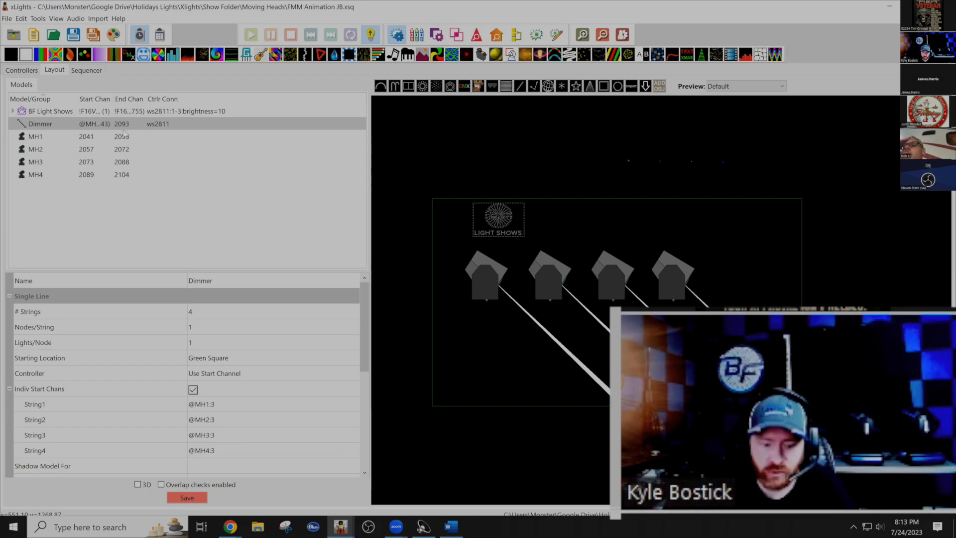
pyautogui.hotkey('ctrl', 'v')
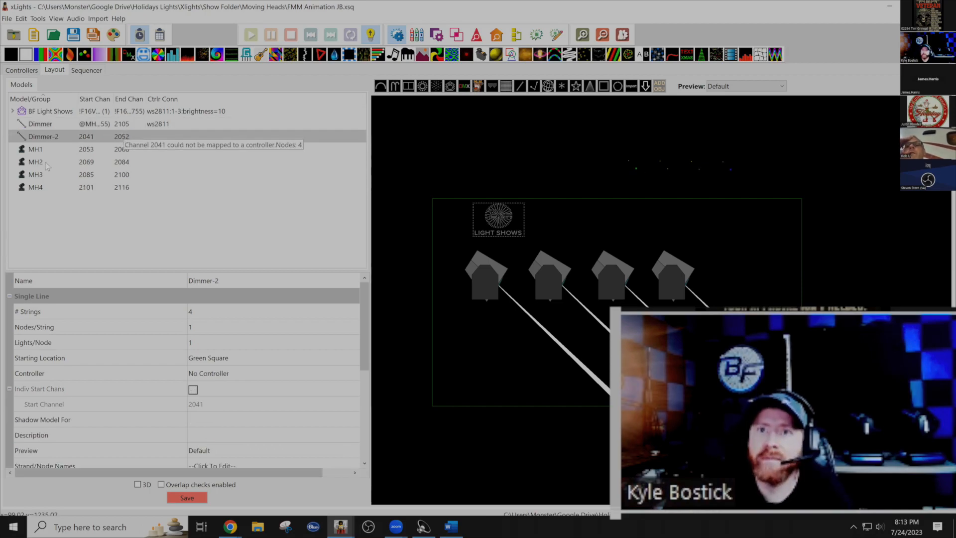
pyautogui.click(234, 281)
pyautogui.write('Shutter')
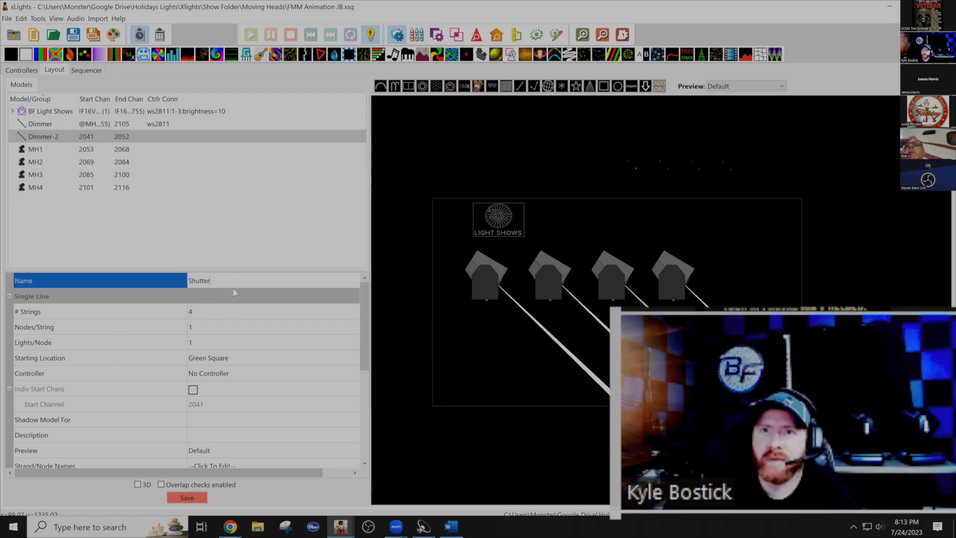
# Set the Shutter model's controller to Use Start Channel.
pyautogui.click(241, 372)
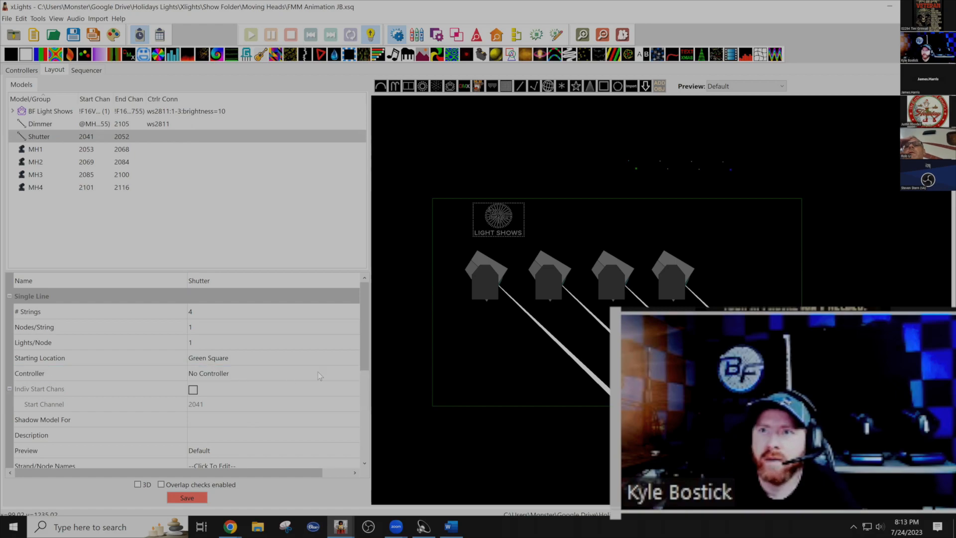
pyautogui.click(352, 373)
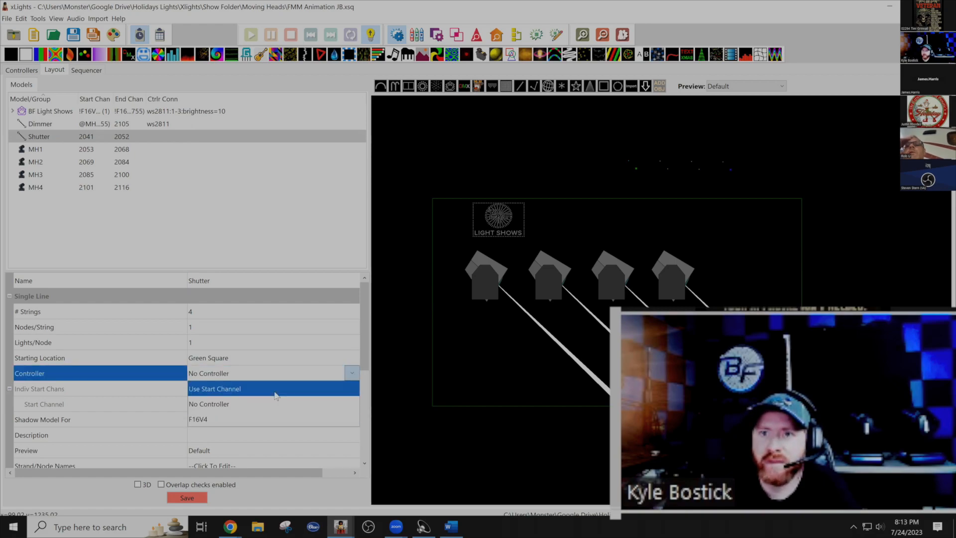
pyautogui.click(214, 389)
pyautogui.click(219, 422)
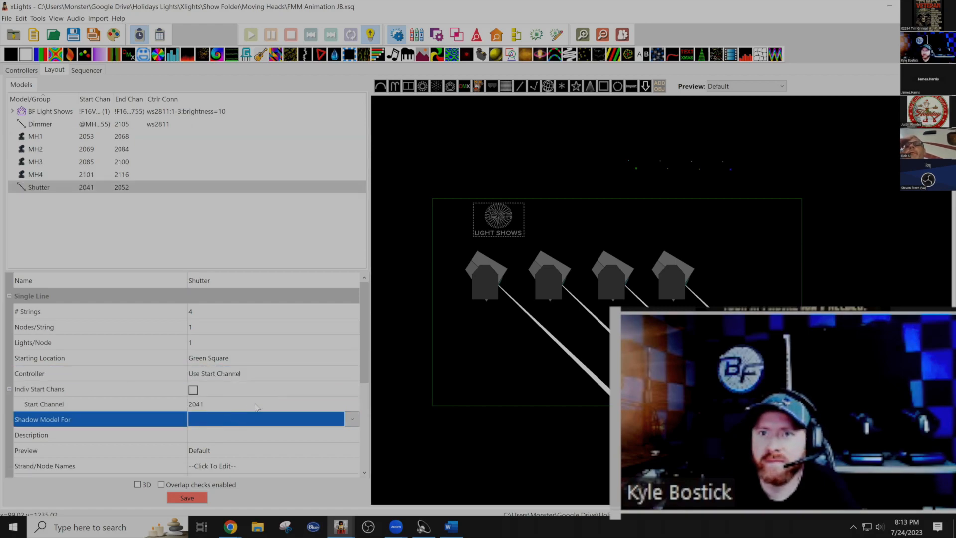
# Set the Shutter model's start channel to 2, offset from the start of model MH1.
pyautogui.click(351, 403)
pyautogui.click(350, 404)
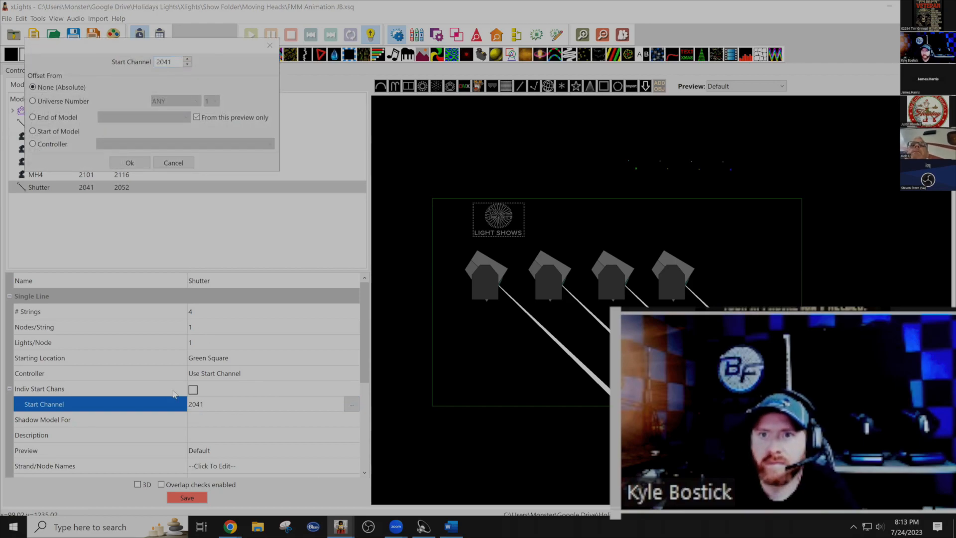
pyautogui.click(57, 131)
pyautogui.click(102, 115)
pyautogui.click(127, 151)
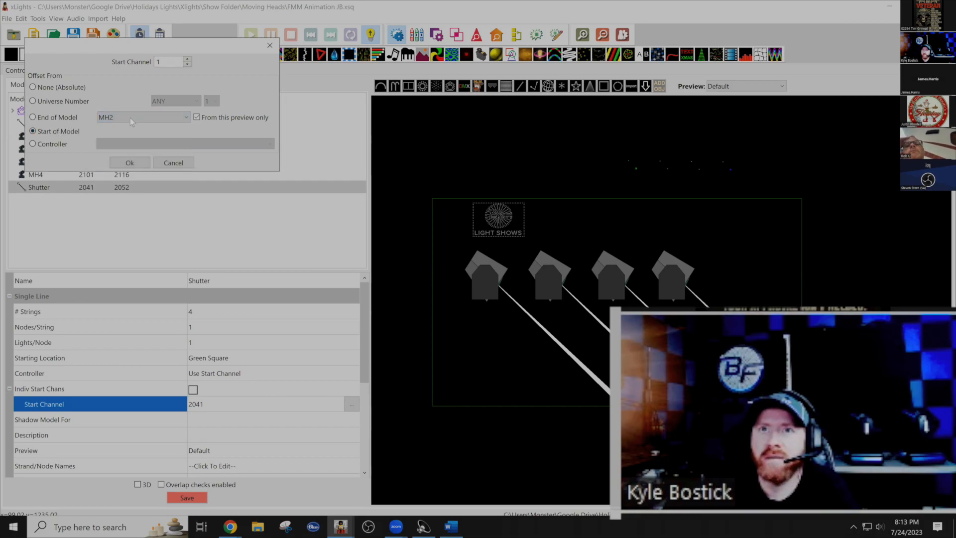
pyautogui.click(130, 118)
pyautogui.click(120, 146)
pyautogui.click(187, 59)
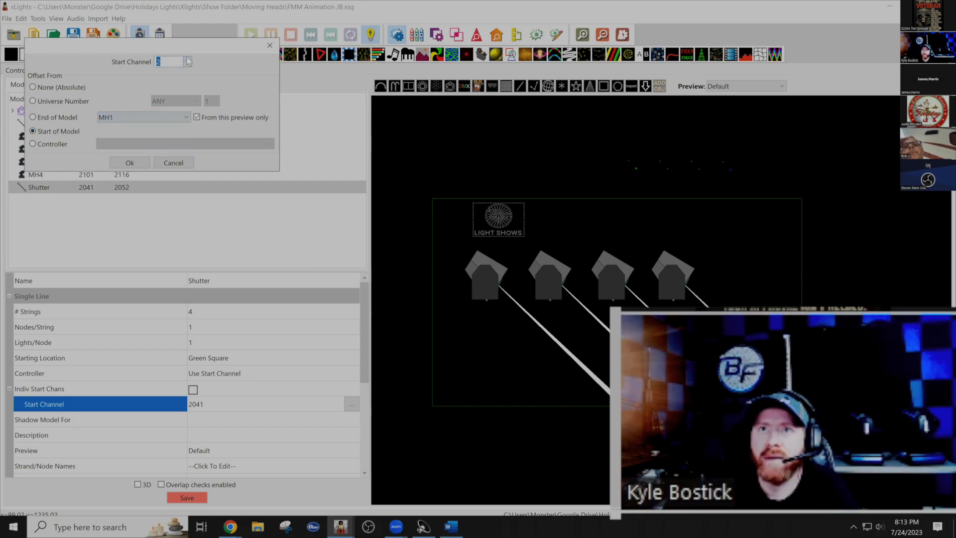
pyautogui.click(137, 165)
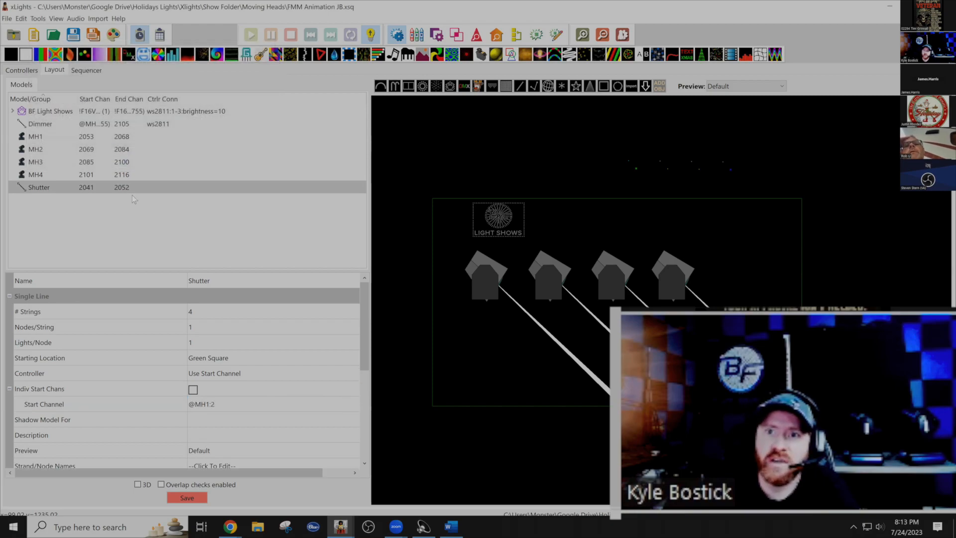
pyautogui.click(193, 390)
pyautogui.click(241, 419)
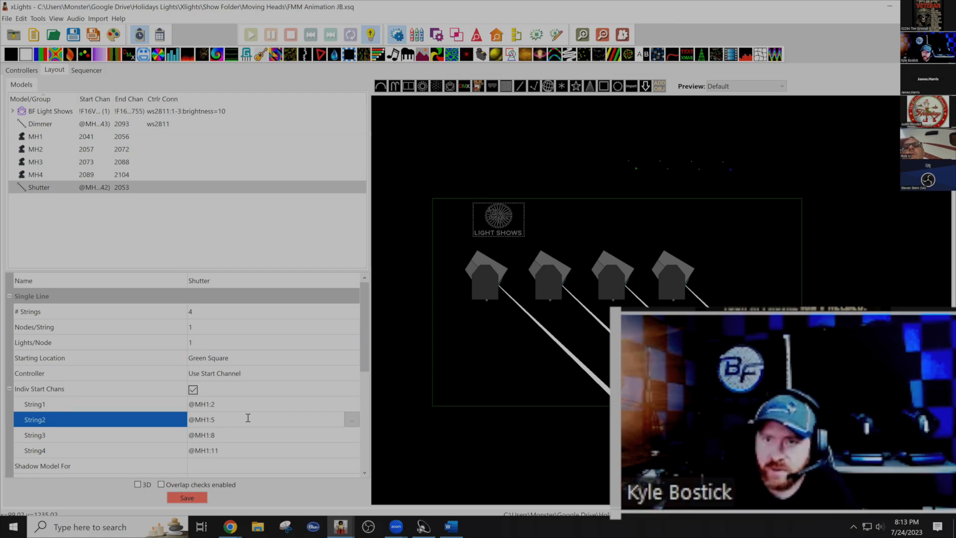
pyautogui.press('BackSpace')
pyautogui.press('BackSpace')
pyautogui.press('BackSpace')
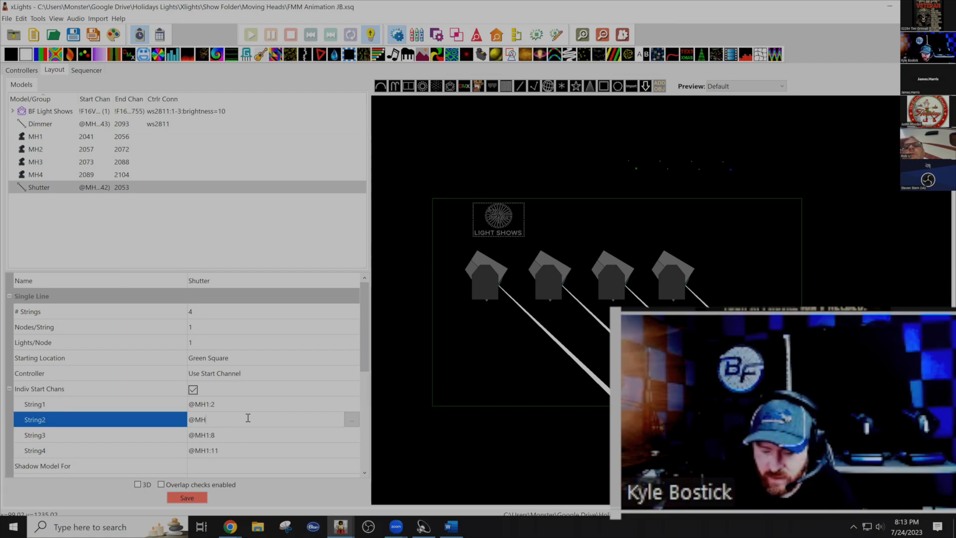
pyautogui.write('2:2')
pyautogui.press('Return')
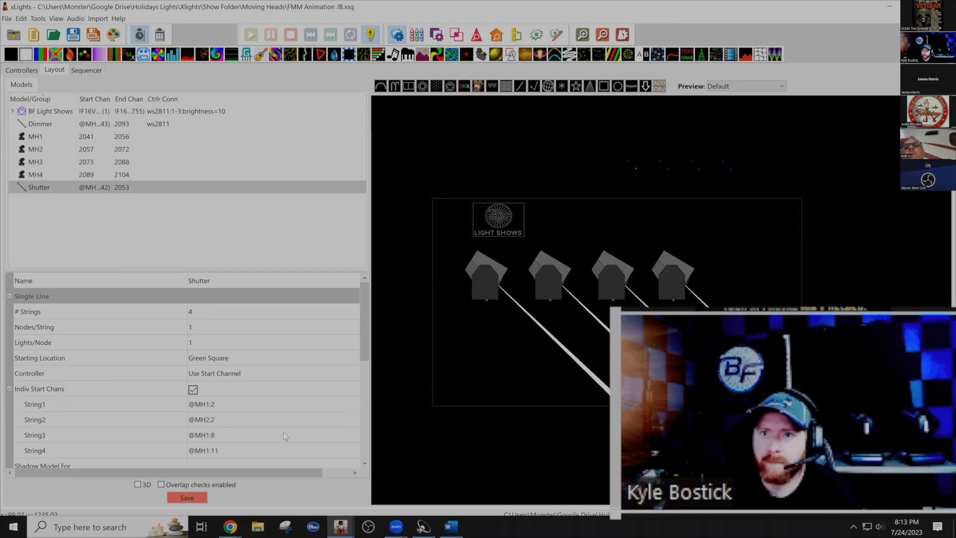
pyautogui.click(288, 433)
pyautogui.press('End')
pyautogui.press('BackSpace')
pyautogui.press('BackSpace')
pyautogui.press('BackSpace')
pyautogui.press('BackSpace')
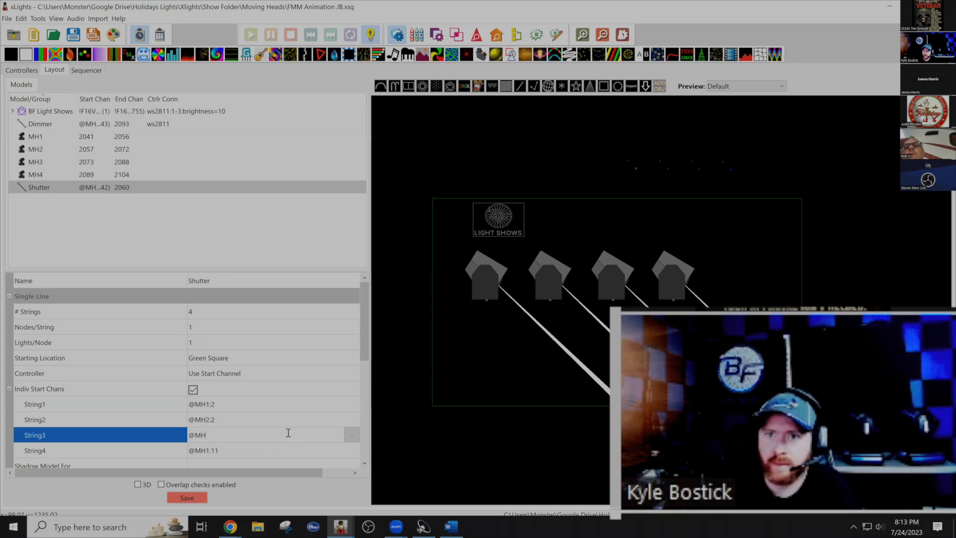
pyautogui.write('H')
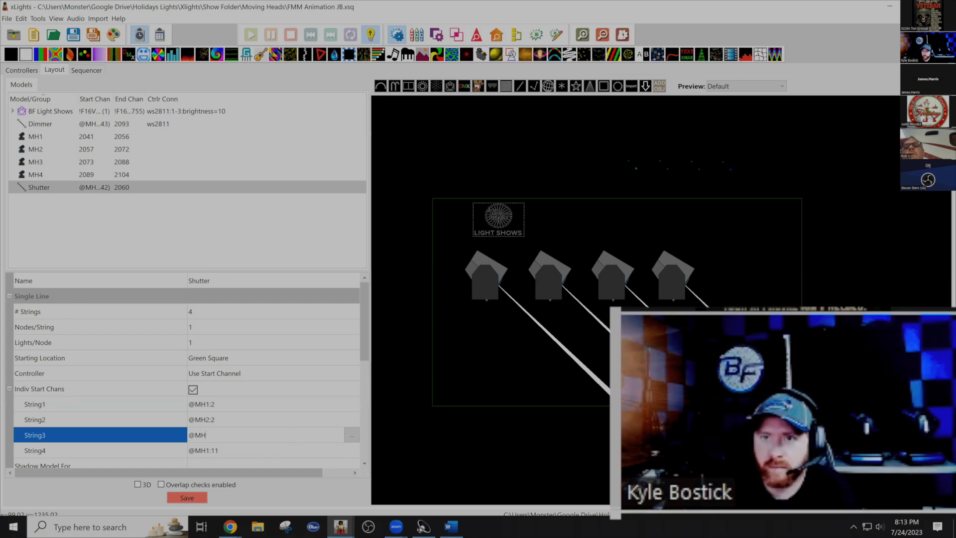
pyautogui.write('3:2')
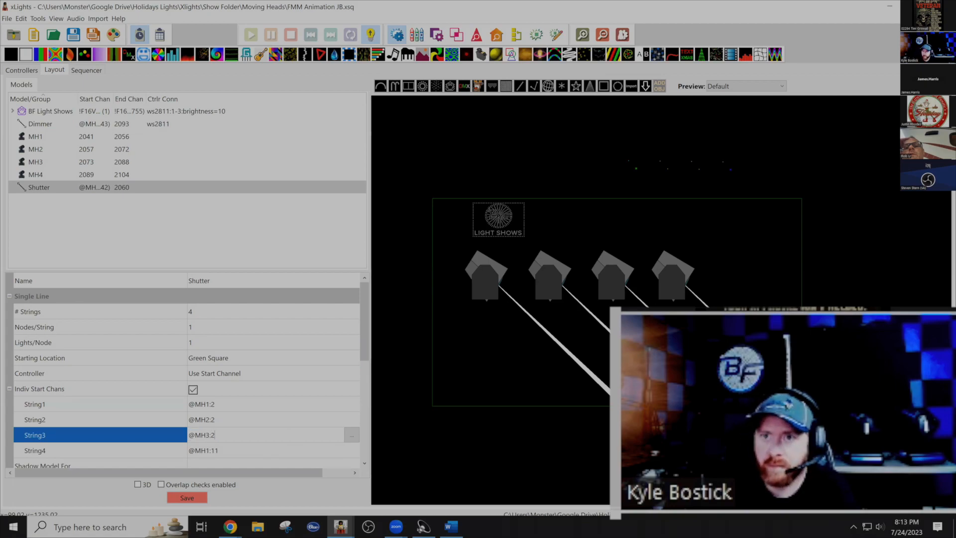
pyautogui.click(298, 449)
pyautogui.click(301, 447)
pyautogui.press('BackSpace')
pyautogui.press('BackSpace')
pyautogui.press('BackSpace')
pyautogui.press('BackSpace')
pyautogui.write('4:2')
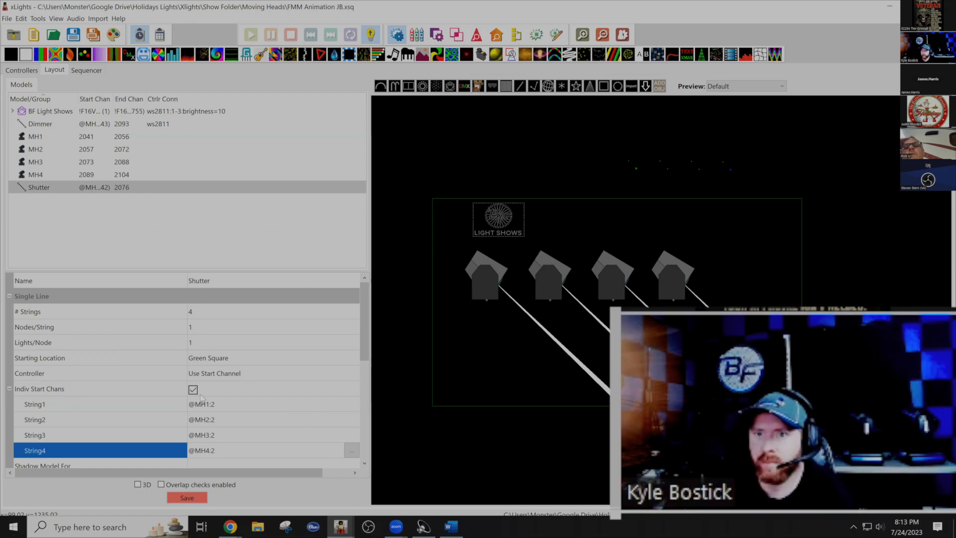
pyautogui.click(86, 188)
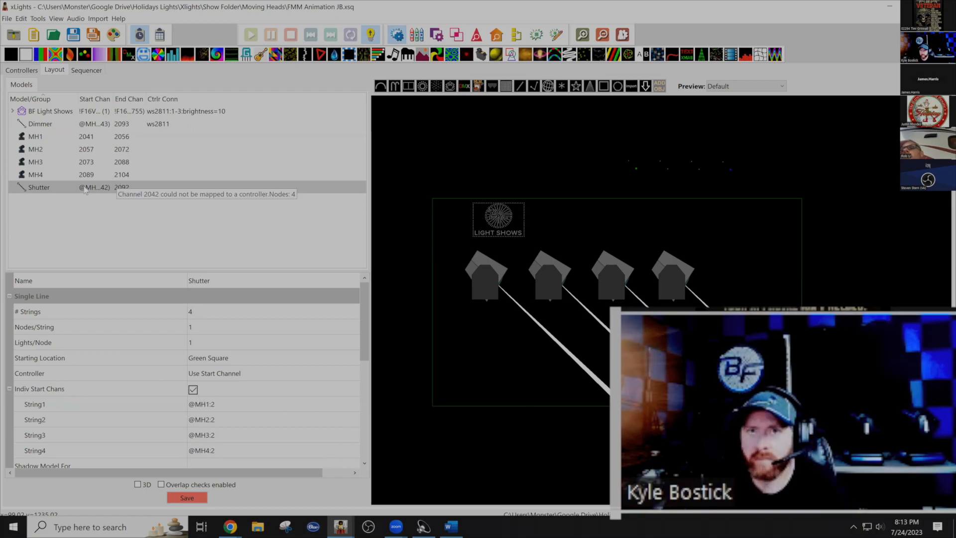
# Add a copy of the Dimmer model and name it Tilt.
pyautogui.click(44, 126)
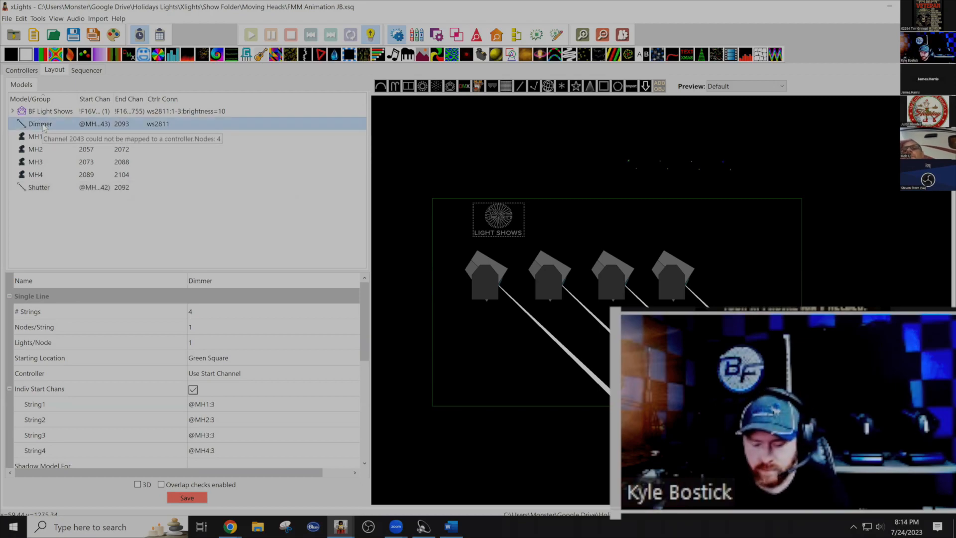
pyautogui.hotkey('ctrl', 'c')
pyautogui.hotkey('ctrl', 'v')
pyautogui.click(230, 280)
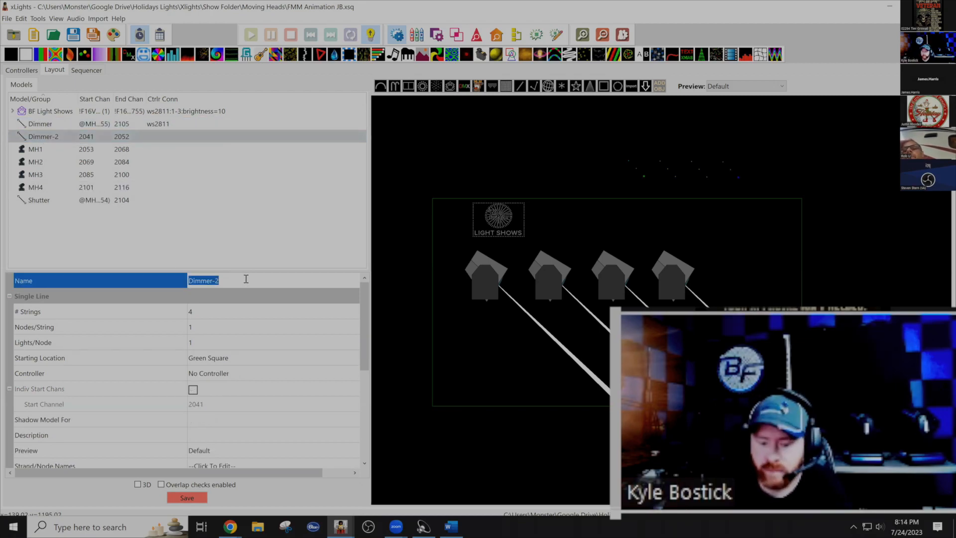
pyautogui.write('Tilt')
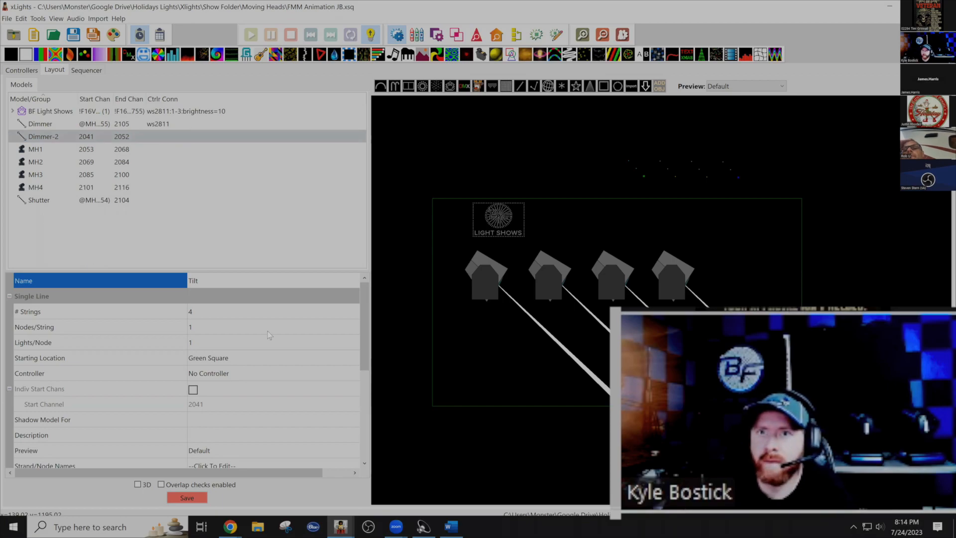
# Set the Tilt model's controller to Use Start Channel and its start channel to 12 from the start of model MH1.
pyautogui.click(243, 374)
pyautogui.click(354, 373)
pyautogui.click(265, 387)
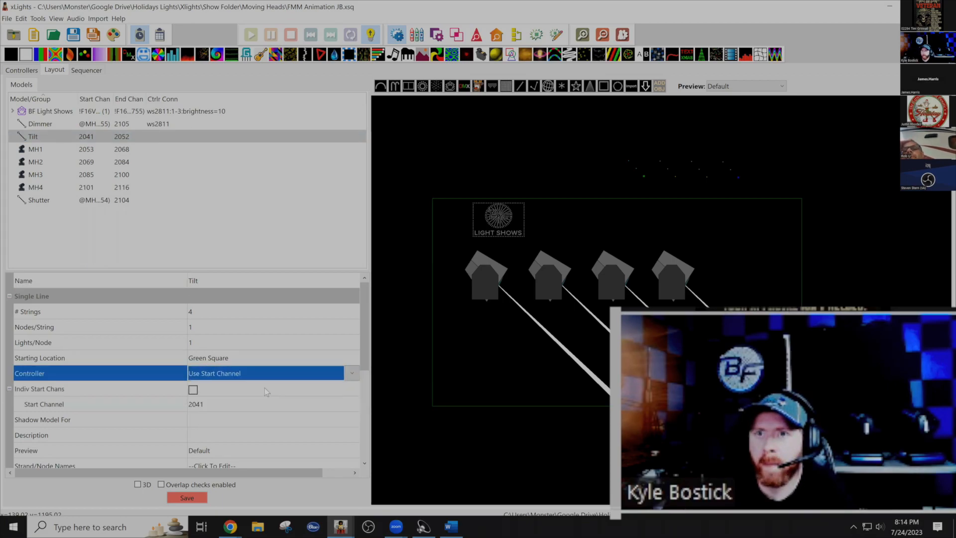
pyautogui.click(207, 406)
pyautogui.click(353, 407)
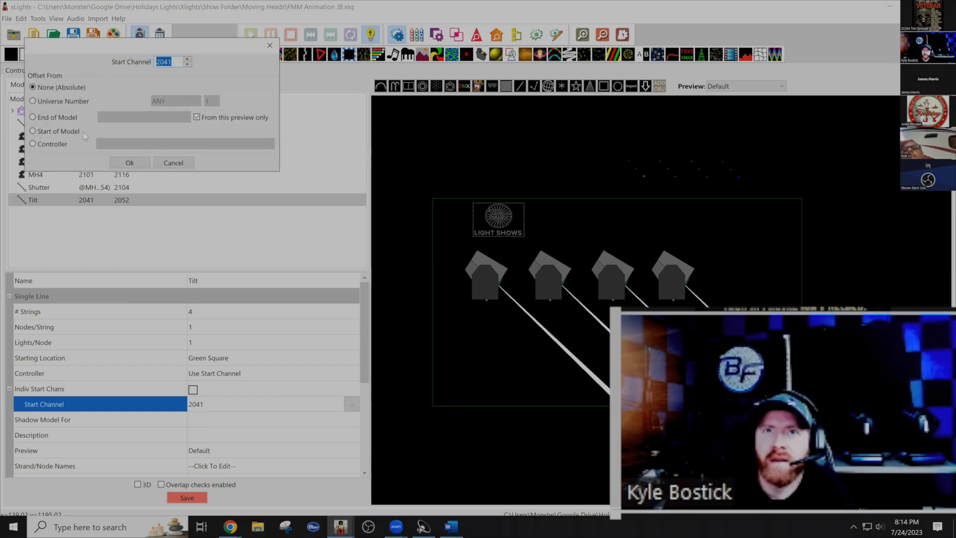
pyautogui.click(45, 131)
pyautogui.click(114, 116)
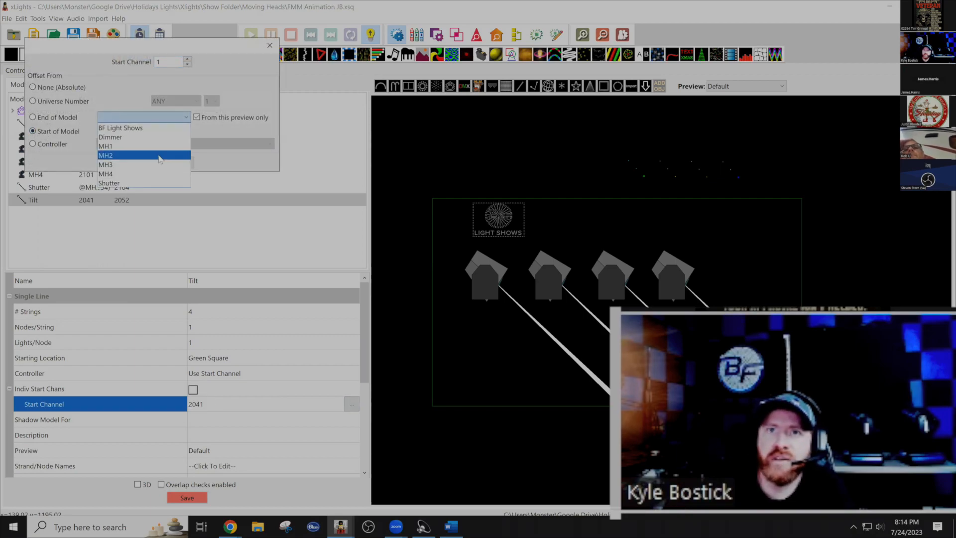
pyautogui.click(130, 146)
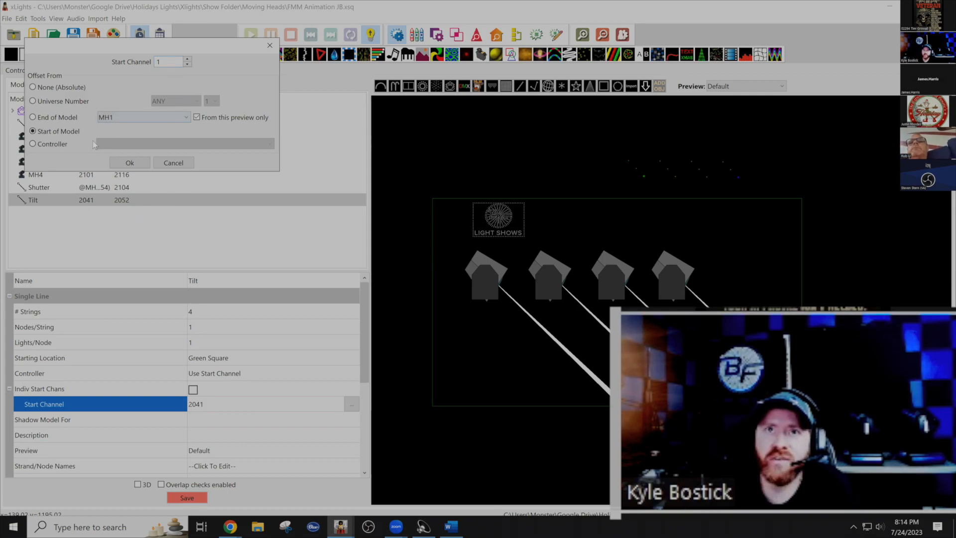
pyautogui.write('2')
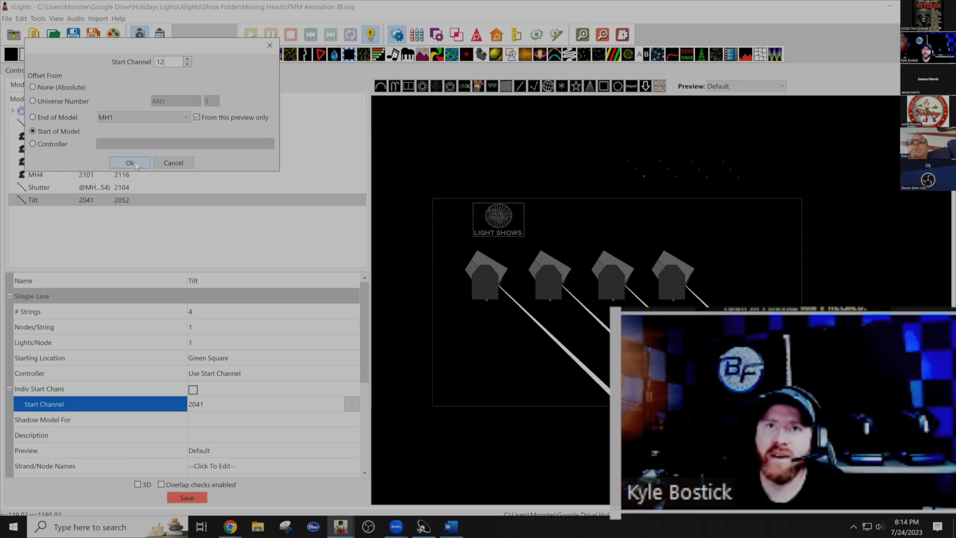
pyautogui.click(130, 163)
pyautogui.click(193, 390)
pyautogui.click(262, 420)
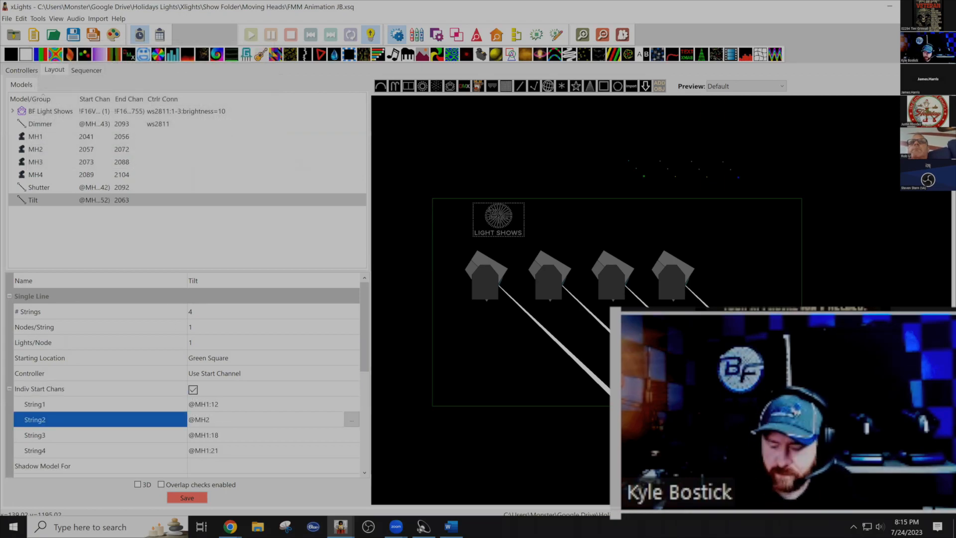
pyautogui.write('12')
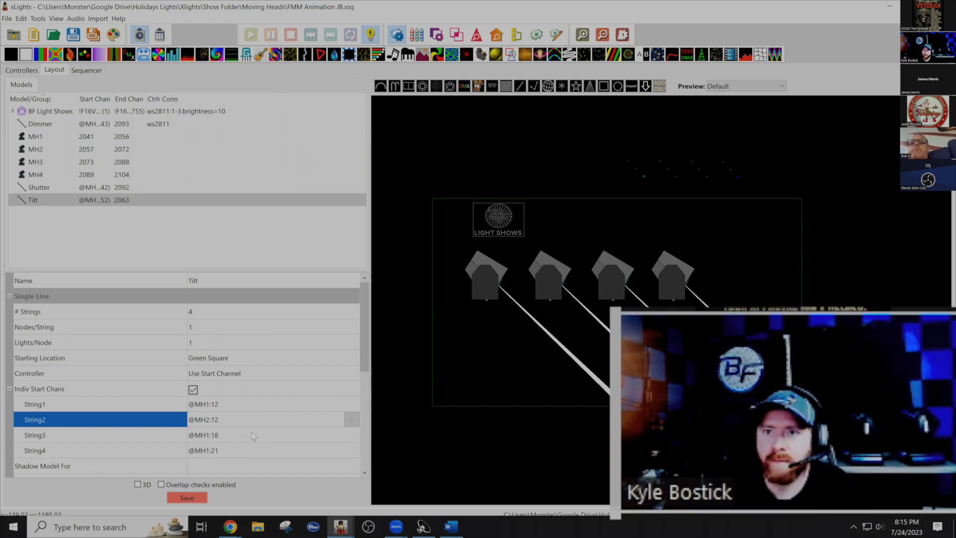
pyautogui.press('Return')
pyautogui.click(270, 434)
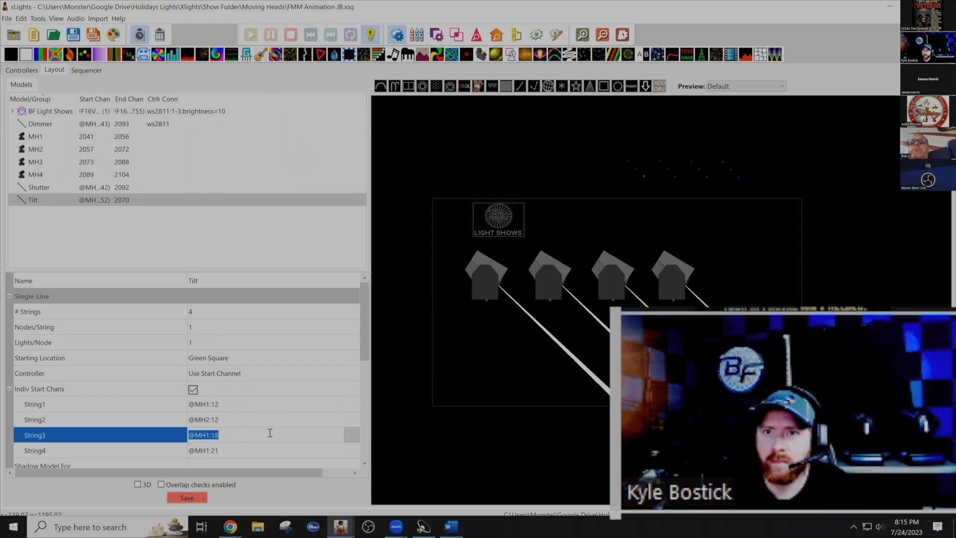
pyautogui.write('0')
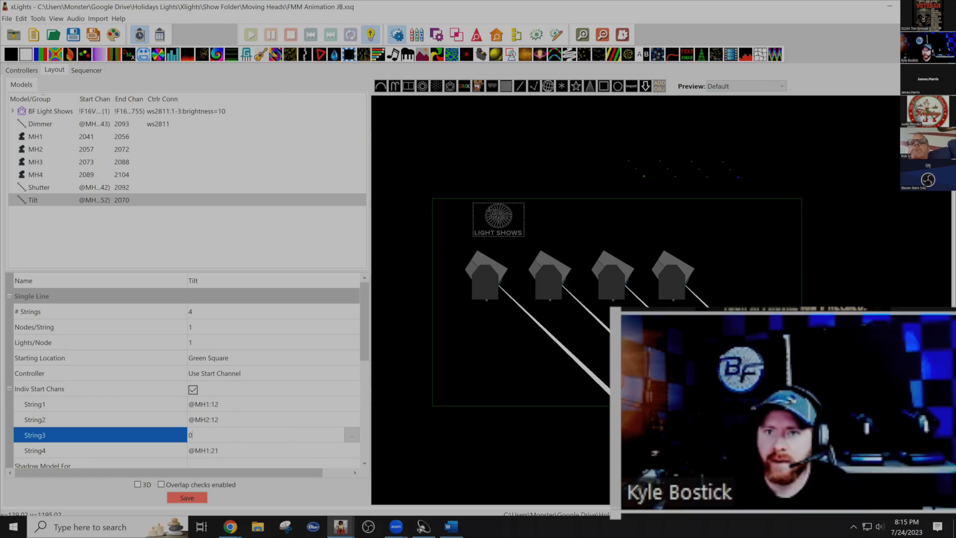
pyautogui.write('@MH3:')
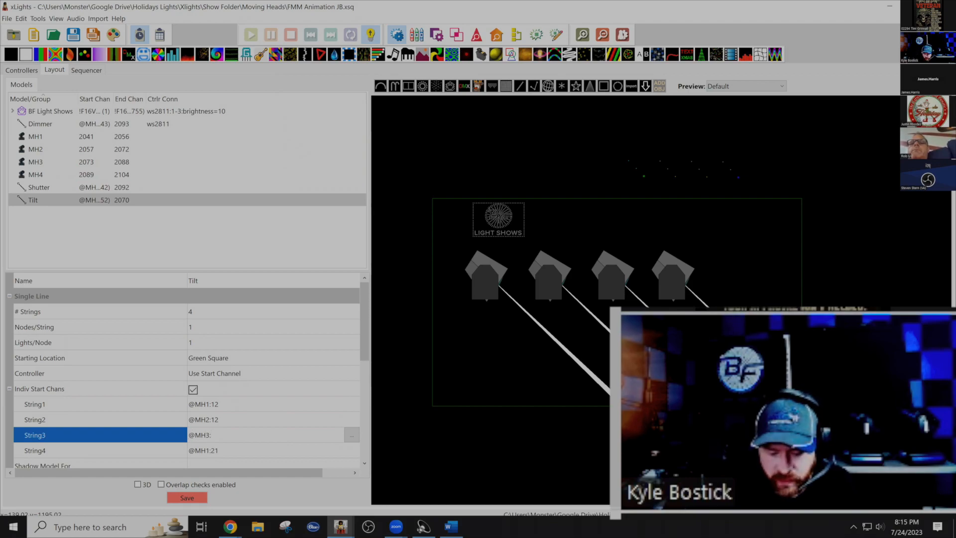
pyautogui.click(271, 449)
pyautogui.click(272, 450)
pyautogui.press('BackSpace')
pyautogui.press('BackSpace')
pyautogui.press('BackSpace')
pyautogui.write('4')
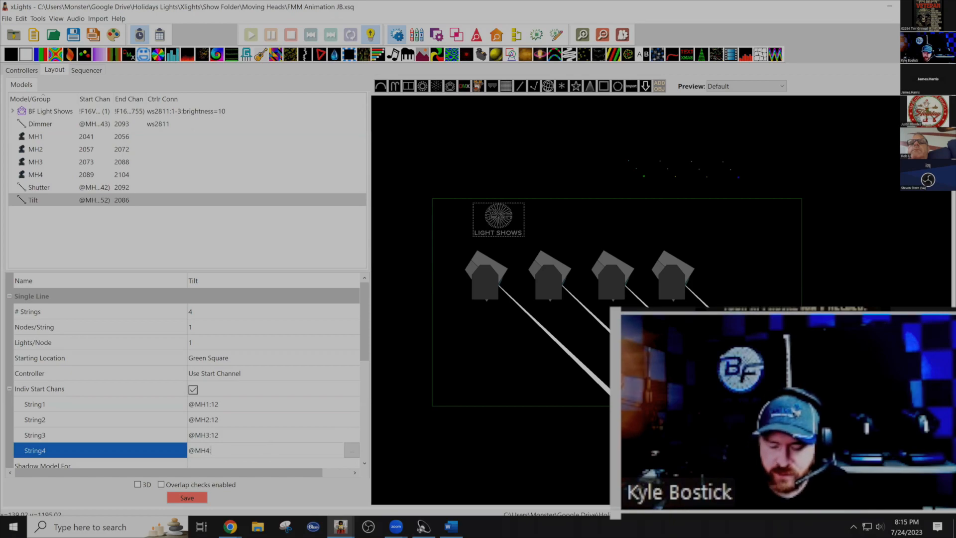
pyautogui.write(':12')
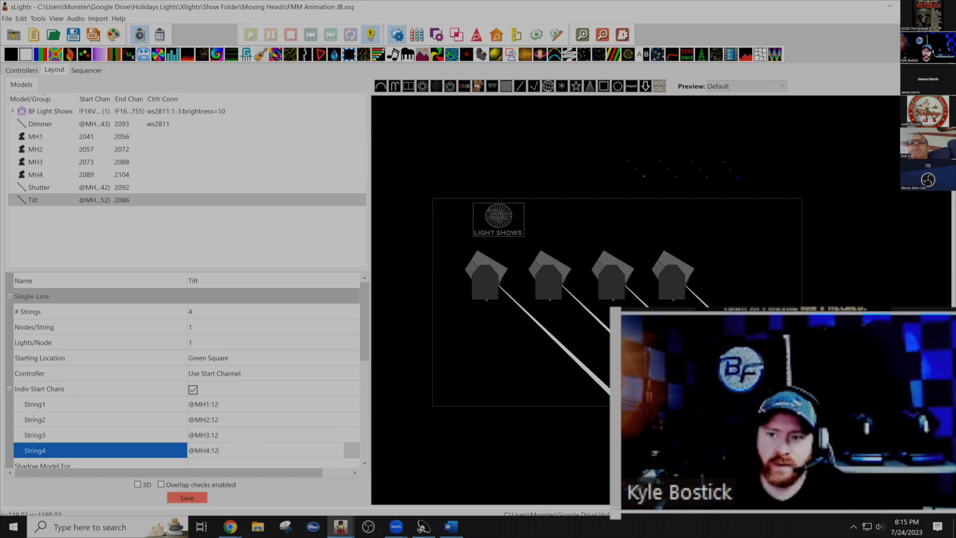
pyautogui.click(188, 498)
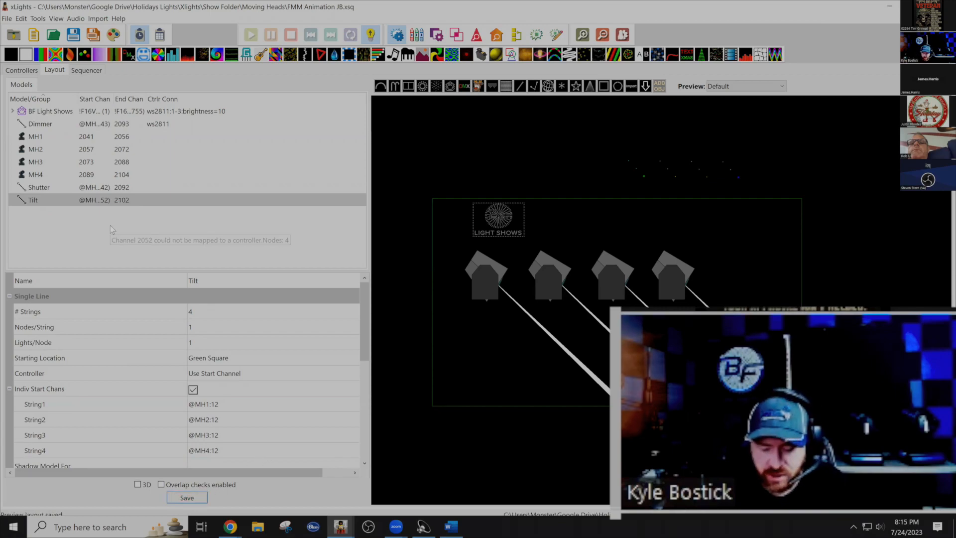
# Add a copy of the Tilt model and set the copy's controller to Use Start Channel.
pyautogui.click(58, 202)
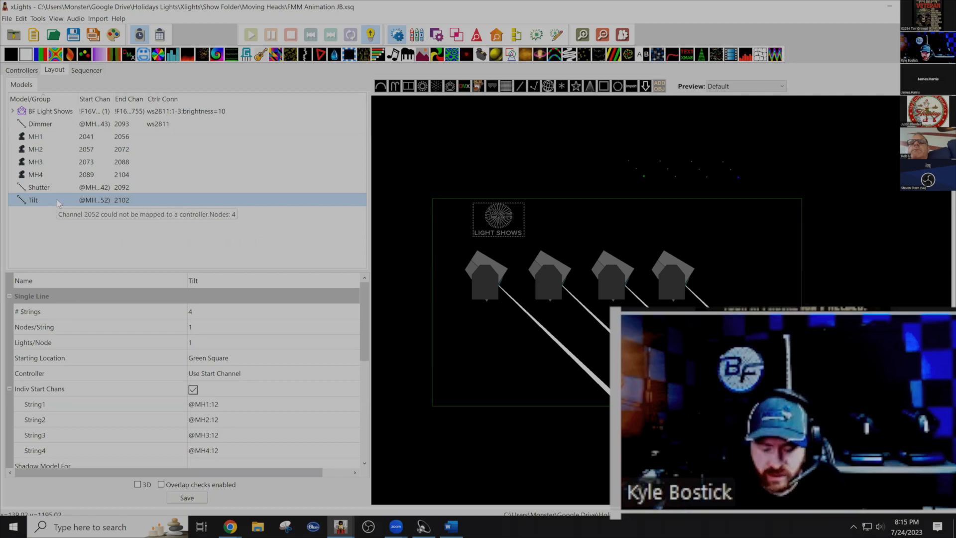
pyautogui.hotkey('ctrl', 'v')
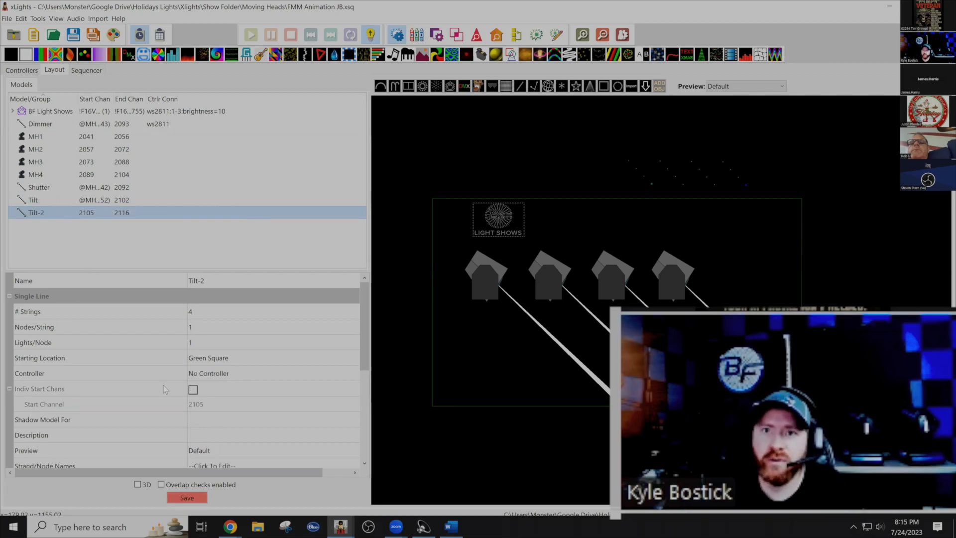
pyautogui.click(255, 371)
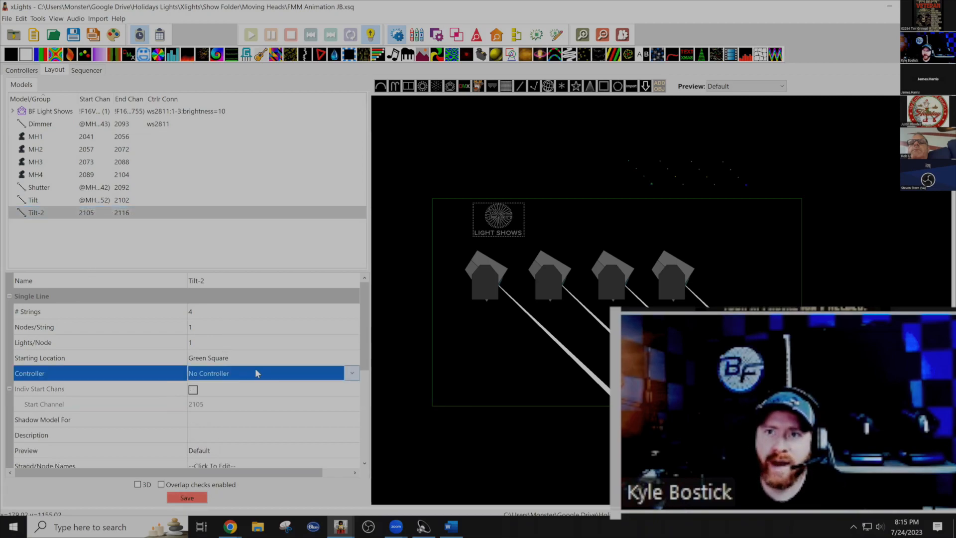
pyautogui.click(255, 373)
pyautogui.click(306, 389)
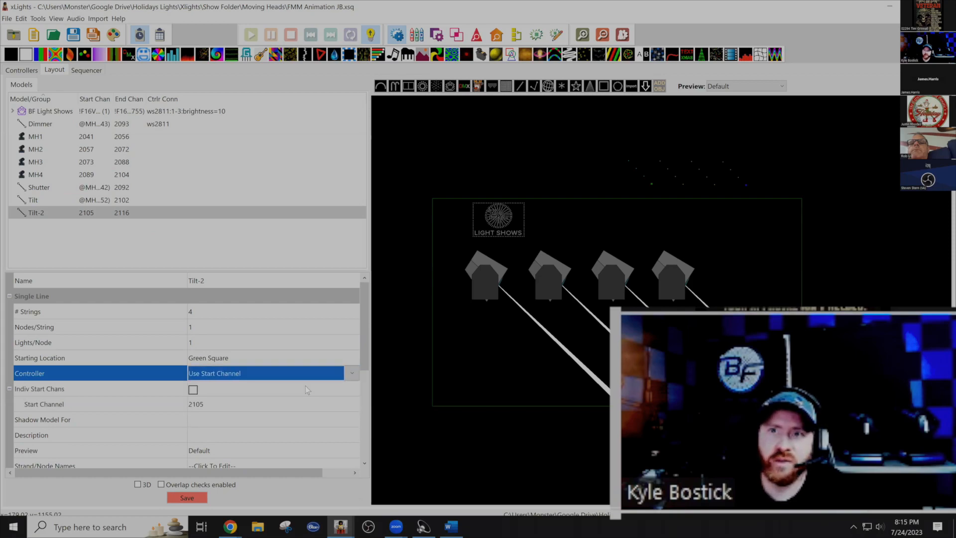
# Set the Tilt-2 model's start channel to channel 10 offset from the start of model MH1.
pyautogui.click(209, 402)
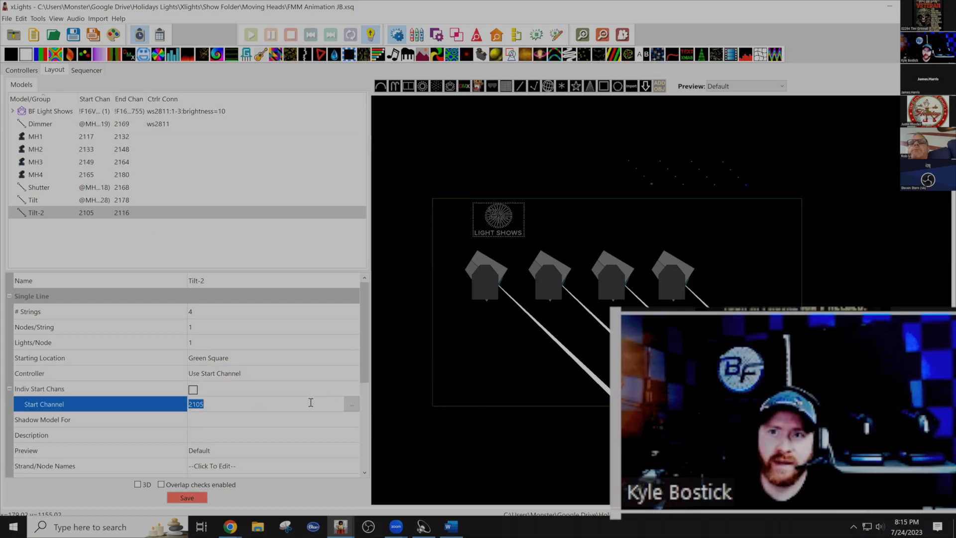
pyautogui.click(351, 404)
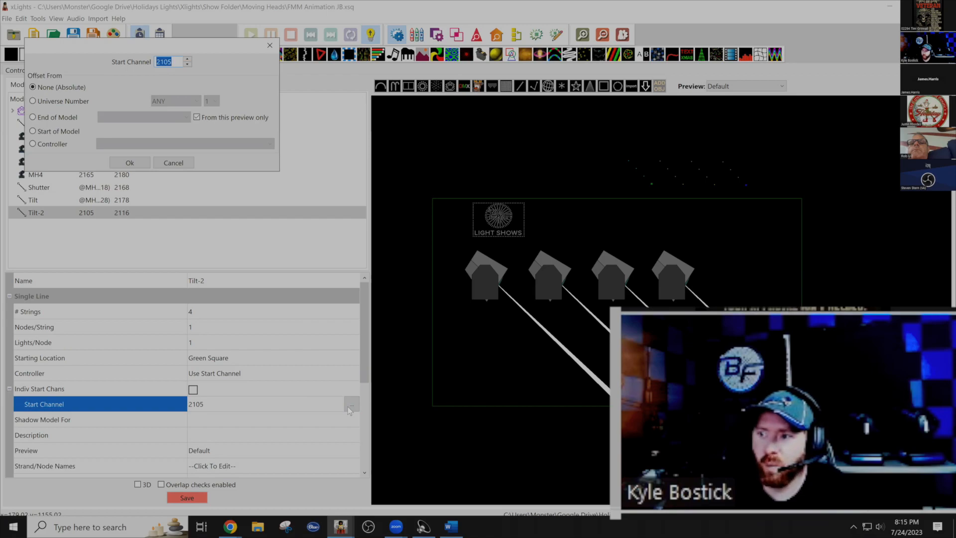
pyautogui.click(43, 132)
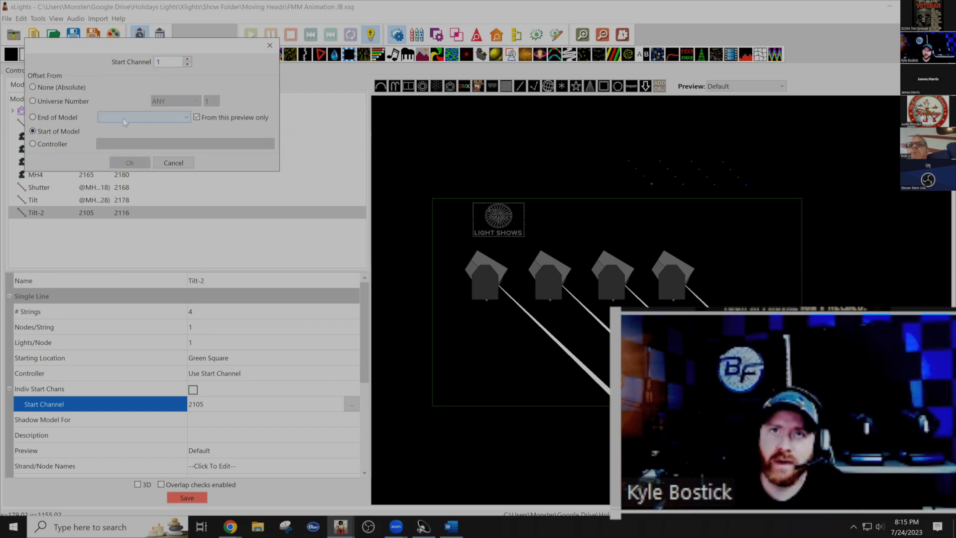
pyautogui.click(124, 118)
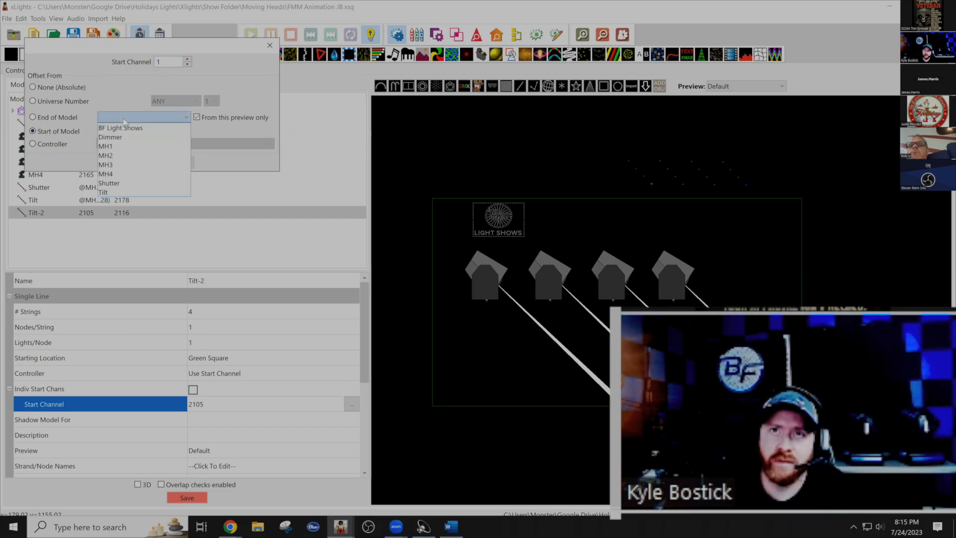
pyautogui.click(132, 147)
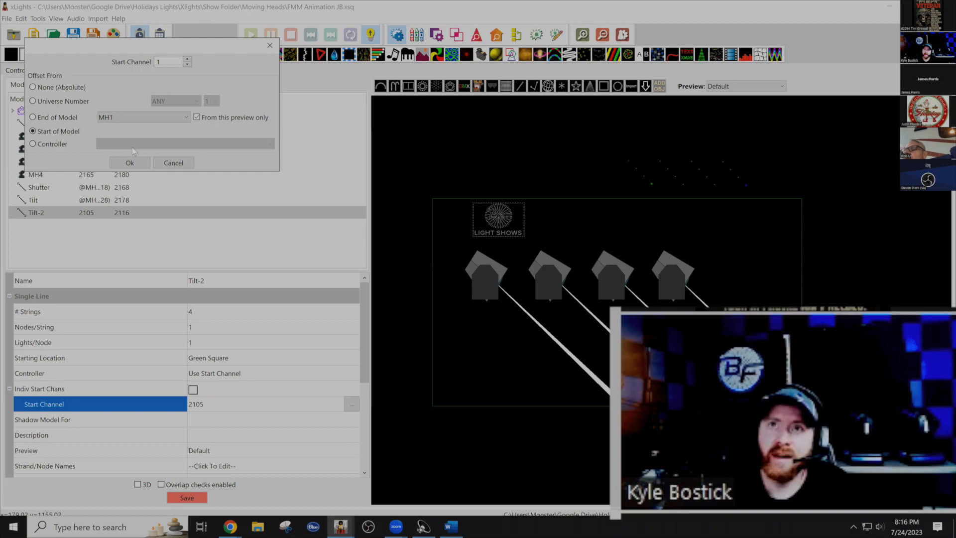
pyautogui.write('0')
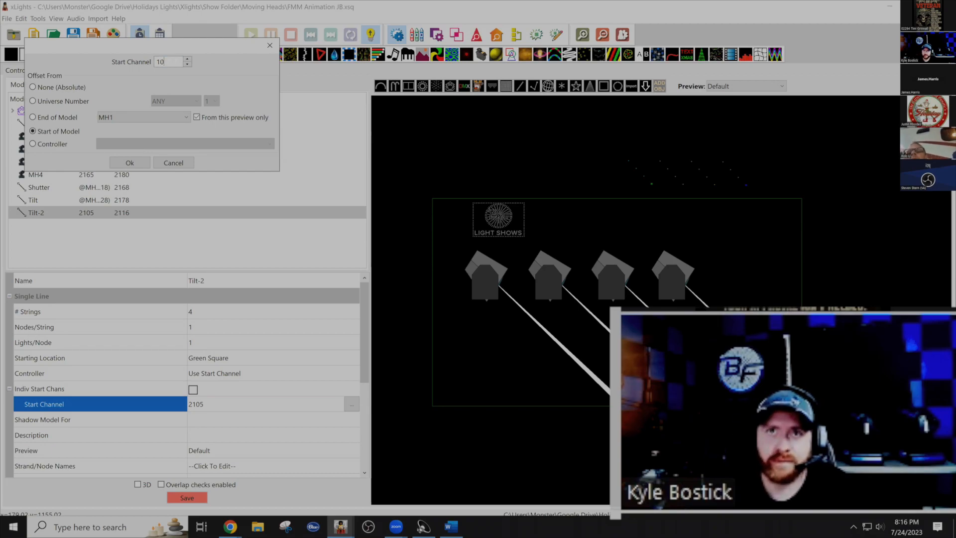
pyautogui.click(130, 162)
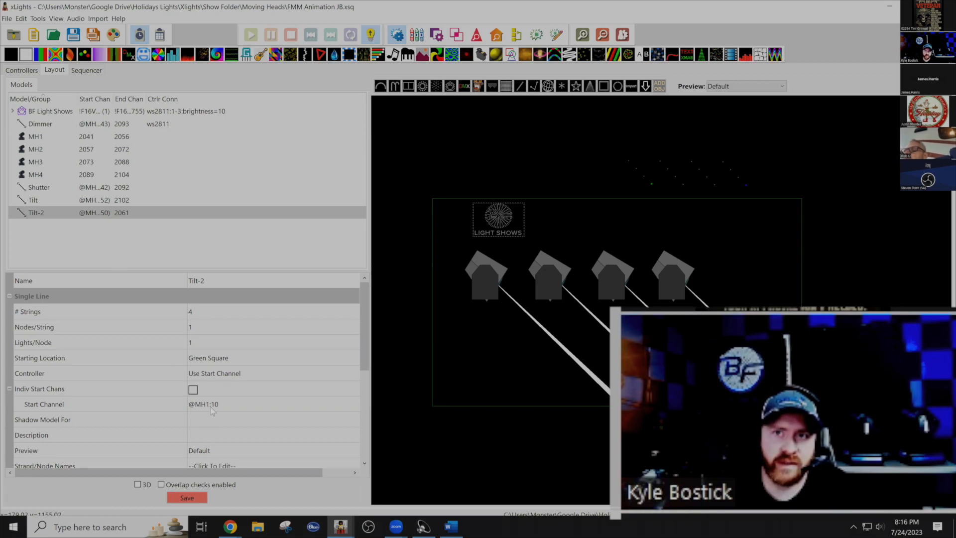
pyautogui.click(329, 419)
pyautogui.click(352, 420)
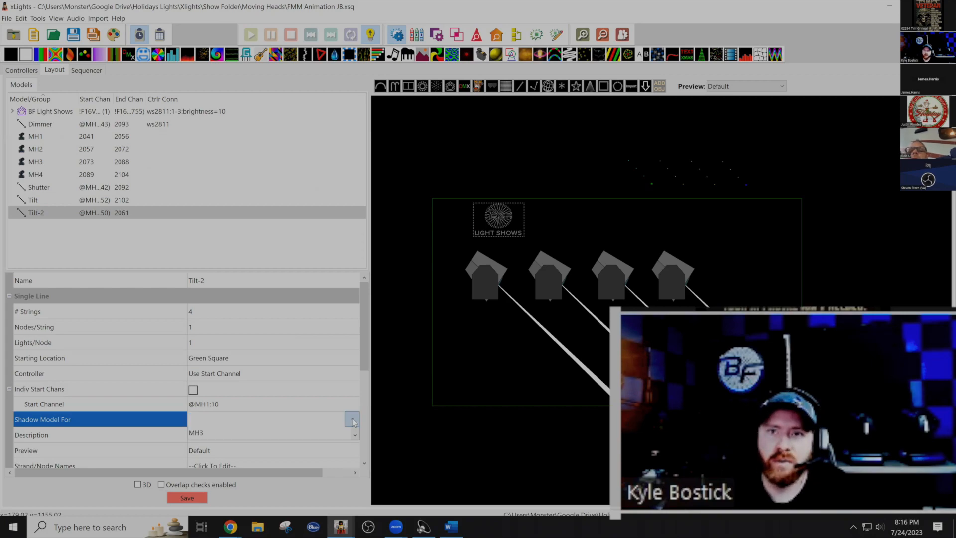
pyautogui.click(262, 495)
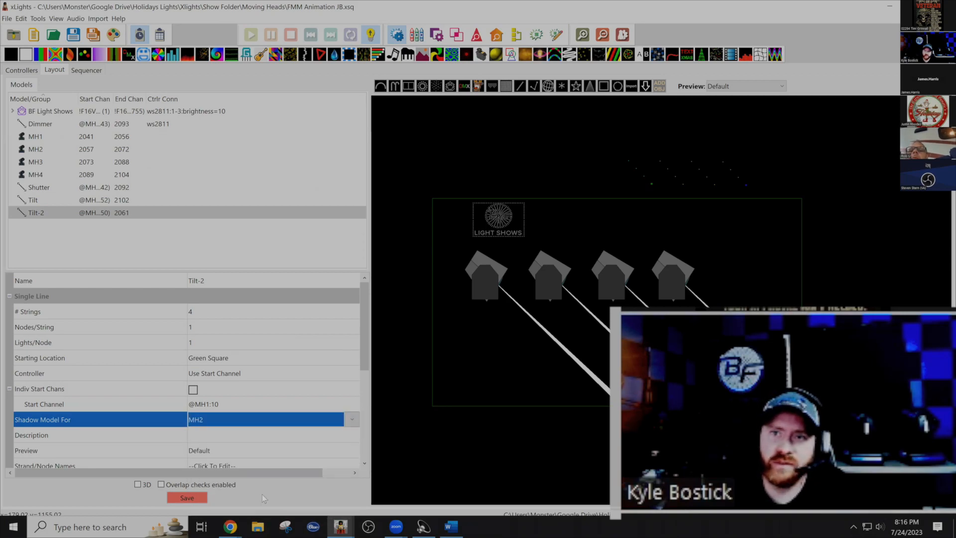
pyautogui.click(130, 408)
pyautogui.click(232, 420)
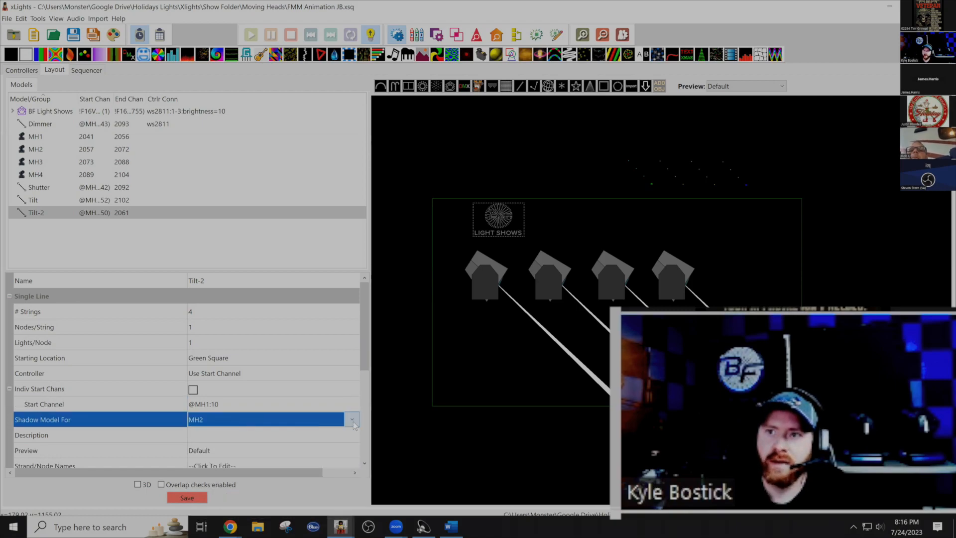
pyautogui.click(304, 424)
pyautogui.click(315, 434)
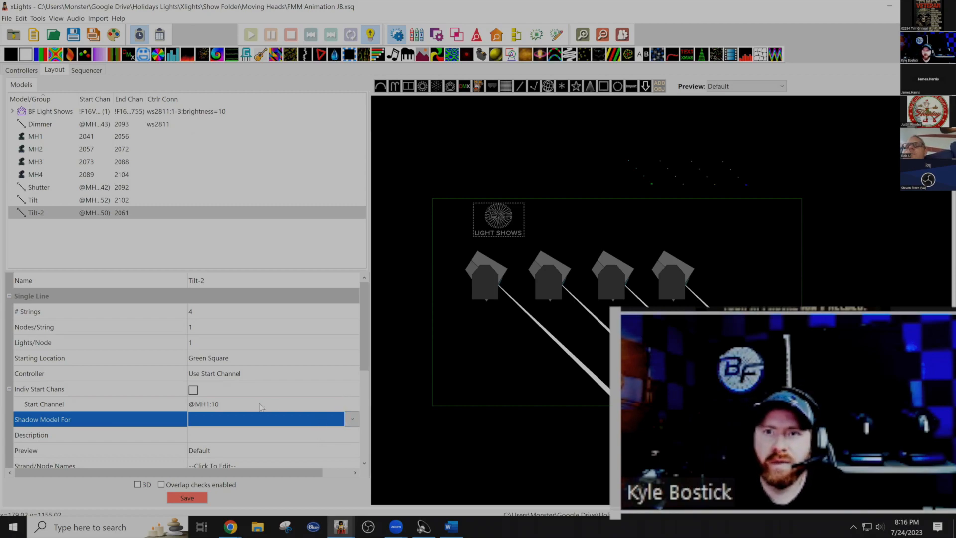
pyautogui.click(193, 390)
pyautogui.click(255, 420)
pyautogui.click(254, 418)
pyautogui.press('BackSpace')
pyautogui.press('BackSpace')
pyautogui.press('BackSpace')
pyautogui.press('BackSpace')
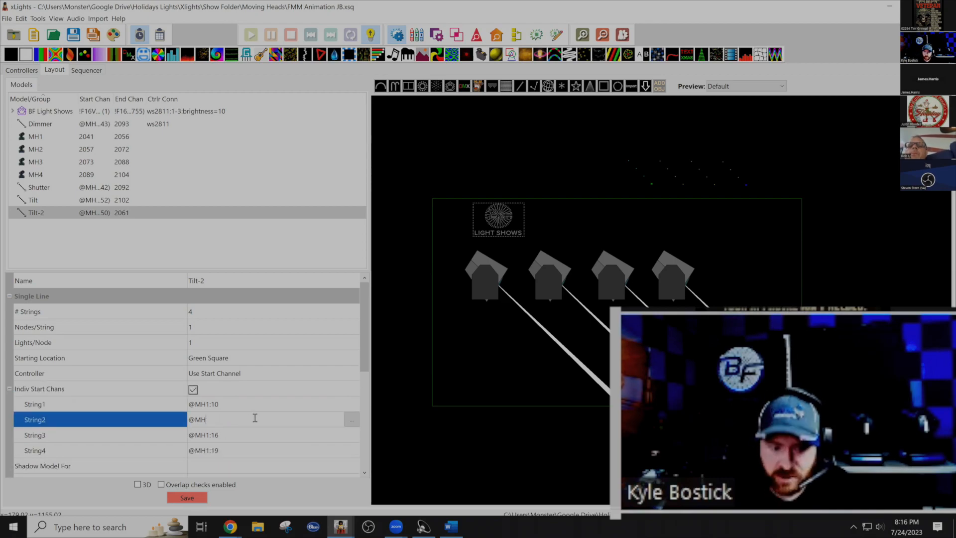
pyautogui.write('2:')
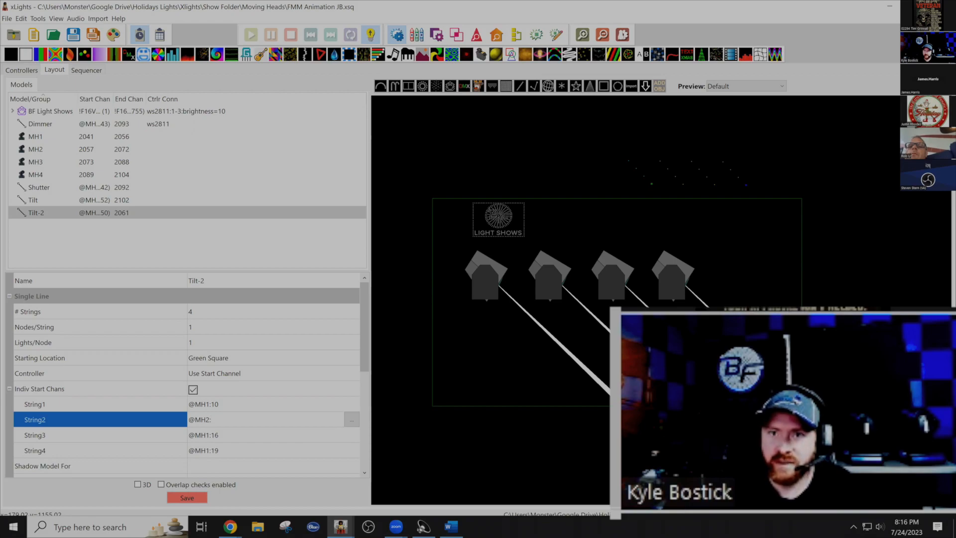
pyautogui.write('19')
pyautogui.press('BackSpace')
pyautogui.write('0')
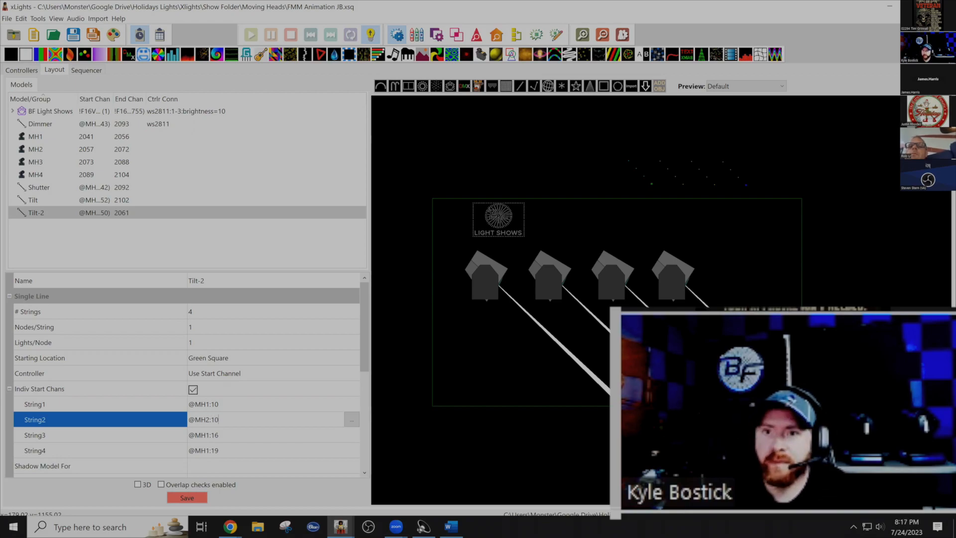
pyautogui.click(282, 435)
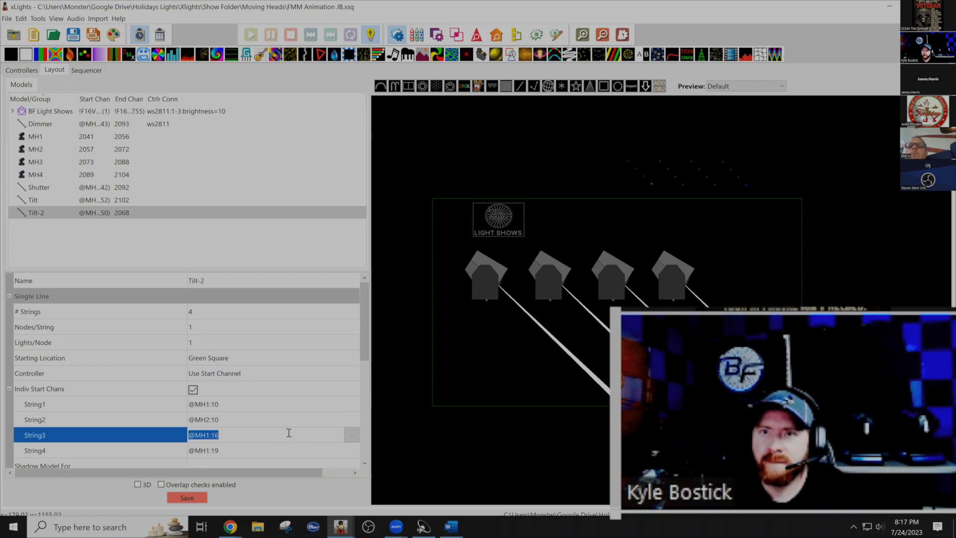
pyautogui.click(289, 433)
pyautogui.press('BackSpace')
pyautogui.press('BackSpace')
pyautogui.press('BackSpace')
pyautogui.press('BackSpace')
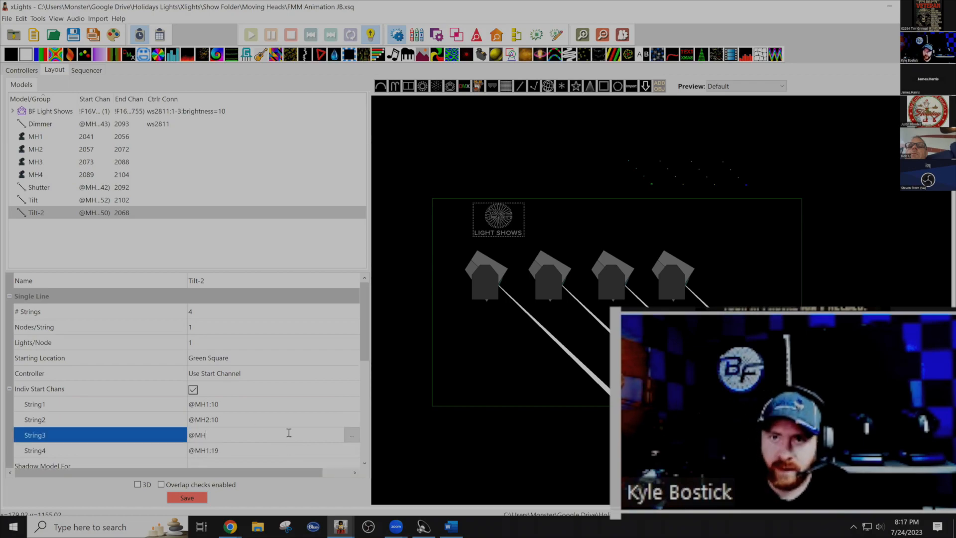
pyautogui.write('3:10')
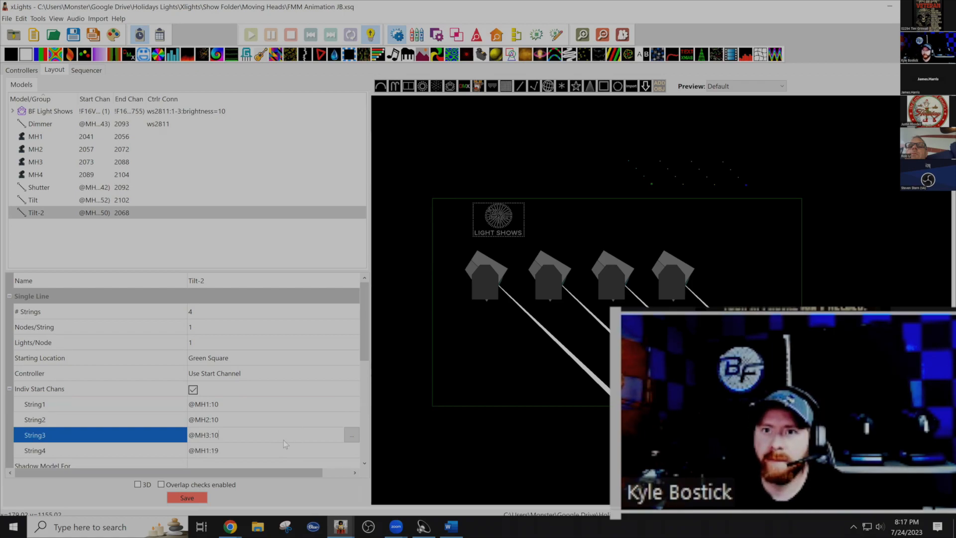
pyautogui.click(287, 444)
pyautogui.click(255, 450)
pyautogui.press('BackSpace')
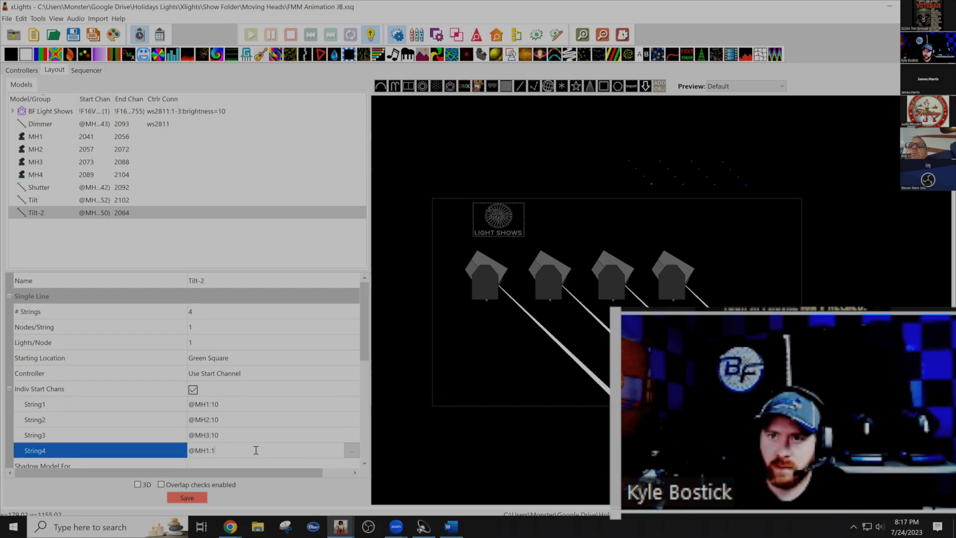
pyautogui.press('BackSpace')
pyautogui.write('4:10')
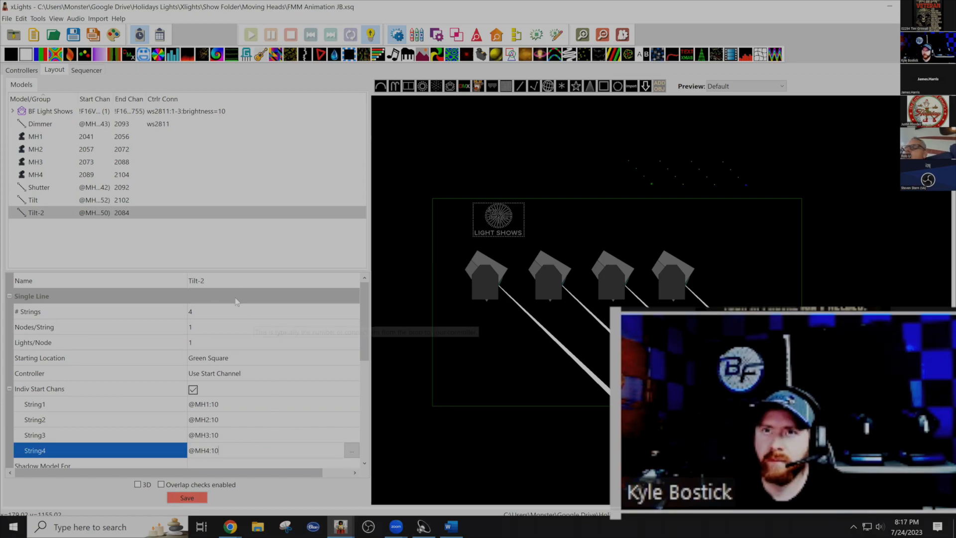
# Rename the Tilt-2 model as Pan and save the layout.
pyautogui.click(235, 276)
pyautogui.click(240, 276)
pyautogui.write('Pan')
pyautogui.press('Return')
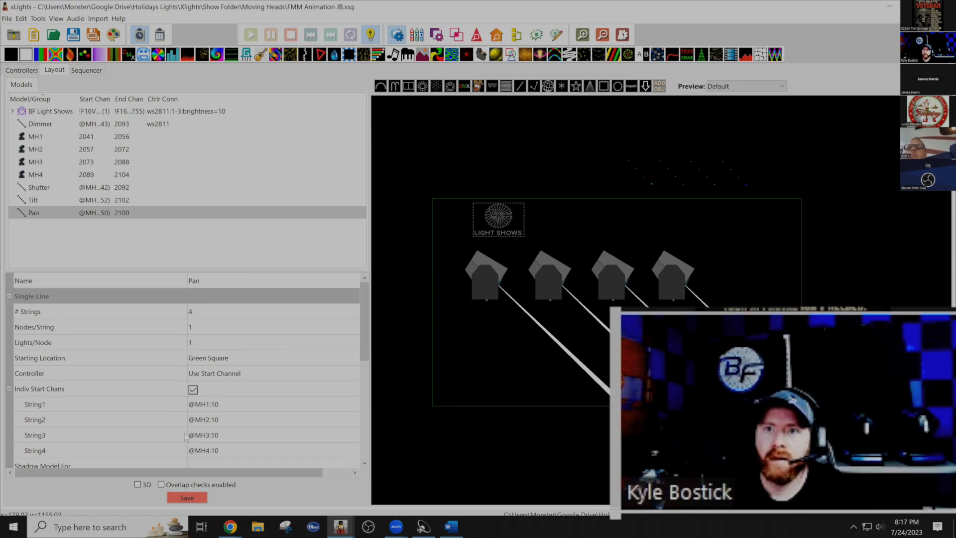
pyautogui.click(187, 498)
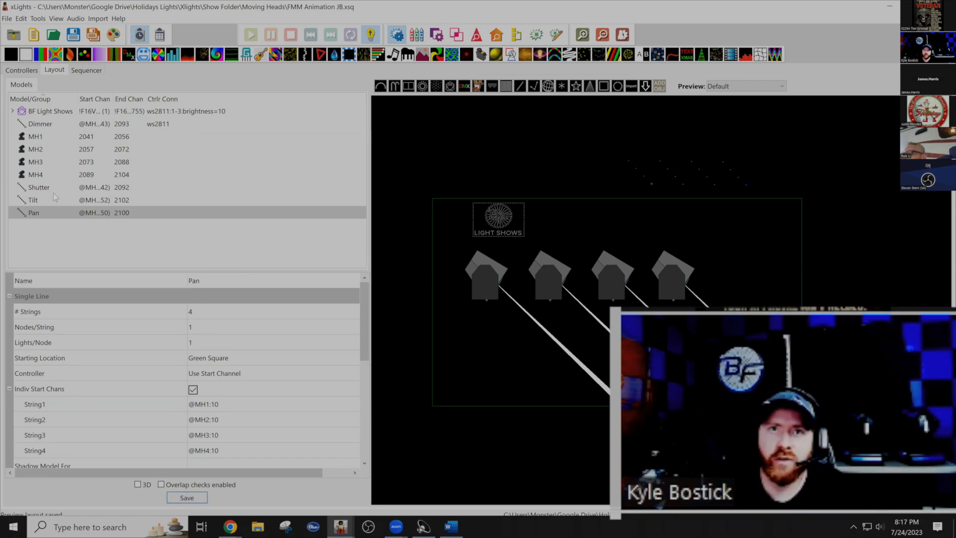
pyautogui.rightClick(59, 212)
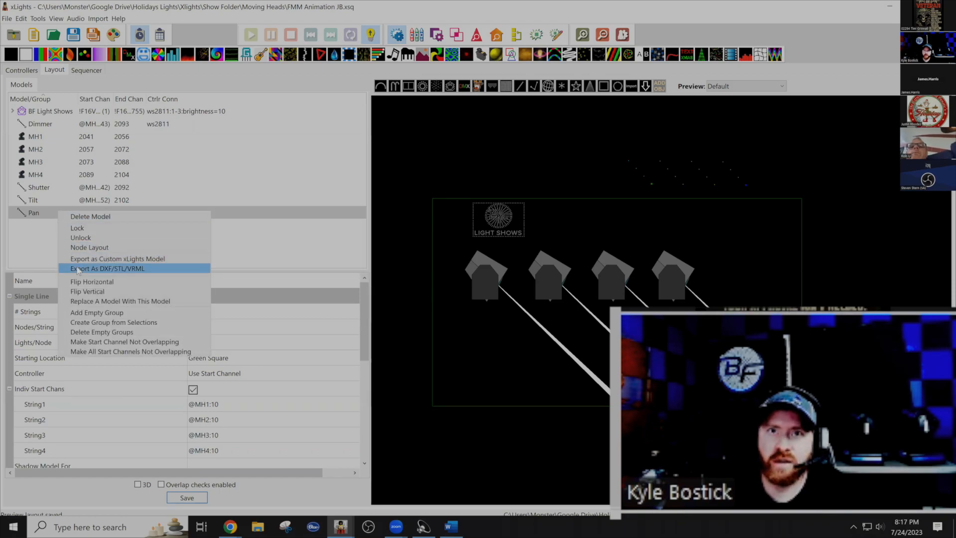
pyautogui.click(46, 244)
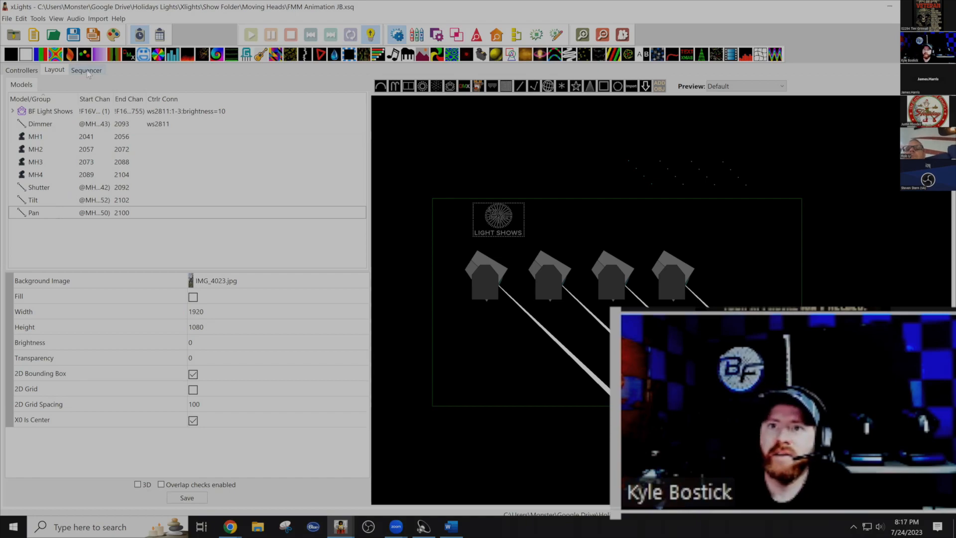
# Assign MH1, MH2, MH3 and MH4 in order to Serial Port 1 of the F16V4 controller and save the layout.
pyautogui.click(26, 73)
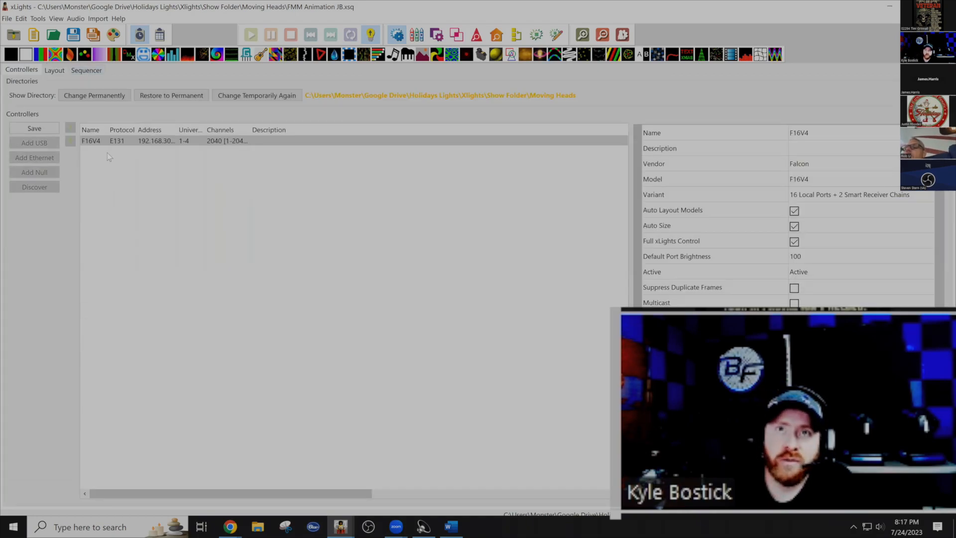
pyautogui.click(136, 141)
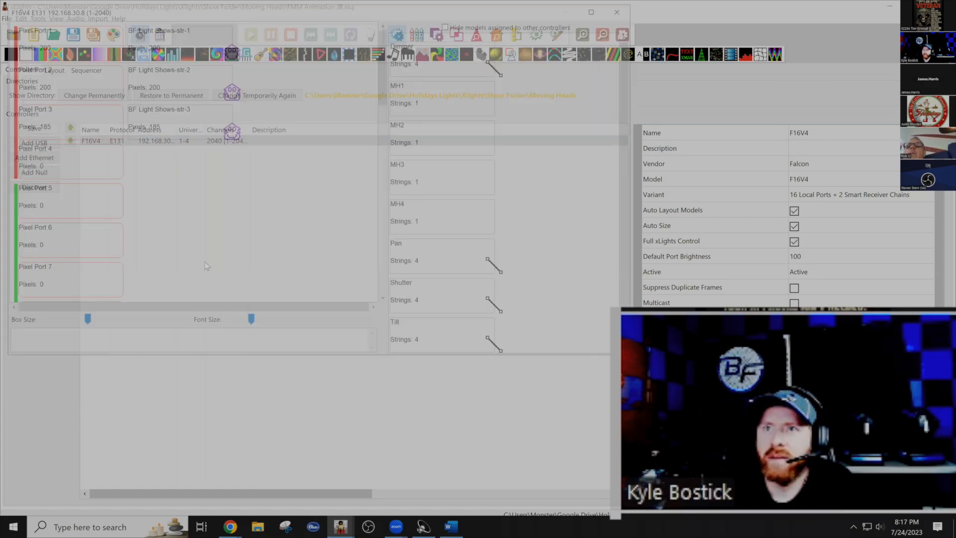
pyautogui.scroll(-10, 205, 262)
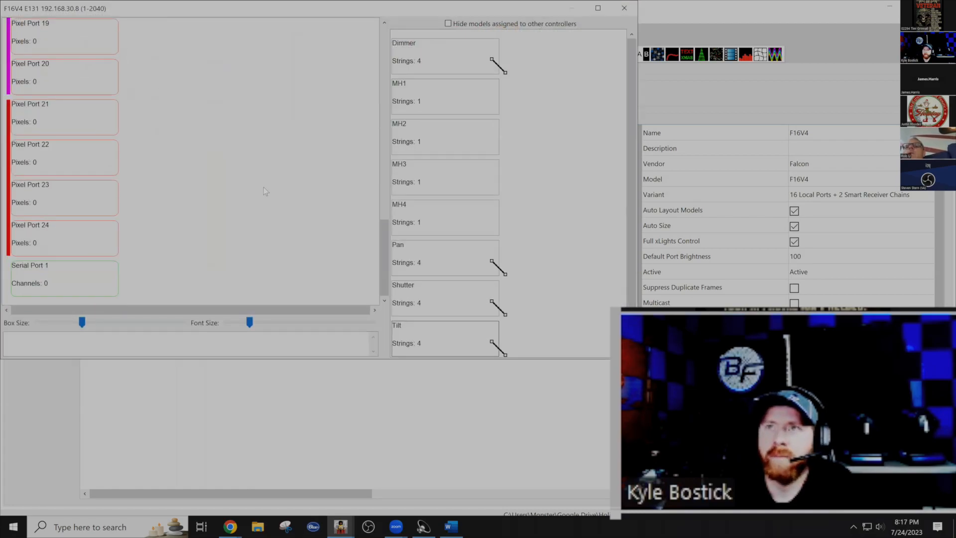
pyautogui.moveTo(433, 94); pyautogui.dragTo(98, 285)
pyautogui.moveTo(393, 107); pyautogui.dragTo(243, 275)
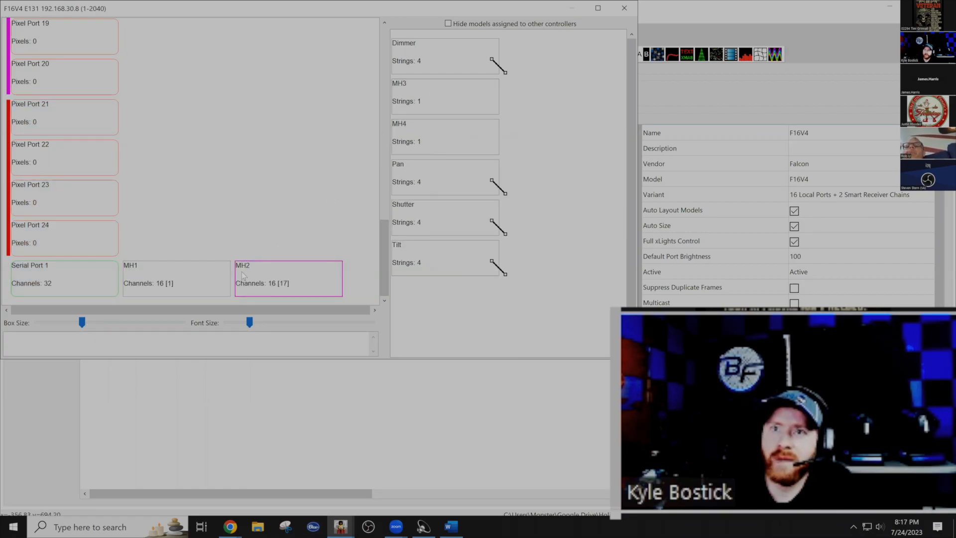
pyautogui.moveTo(450, 94); pyautogui.dragTo(351, 272)
pyautogui.moveTo(285, 310); pyautogui.dragTo(209, 310)
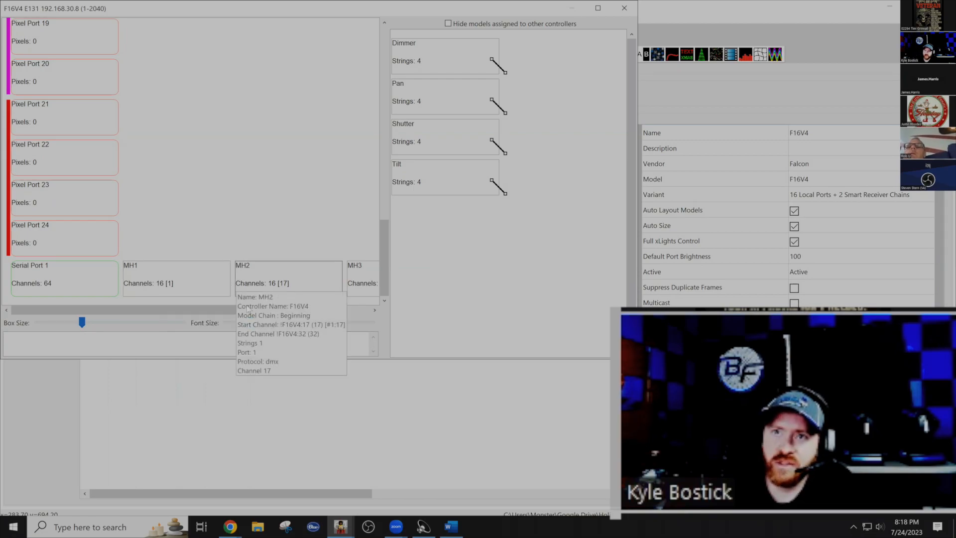
pyautogui.moveTo(234, 311); pyautogui.dragTo(356, 309)
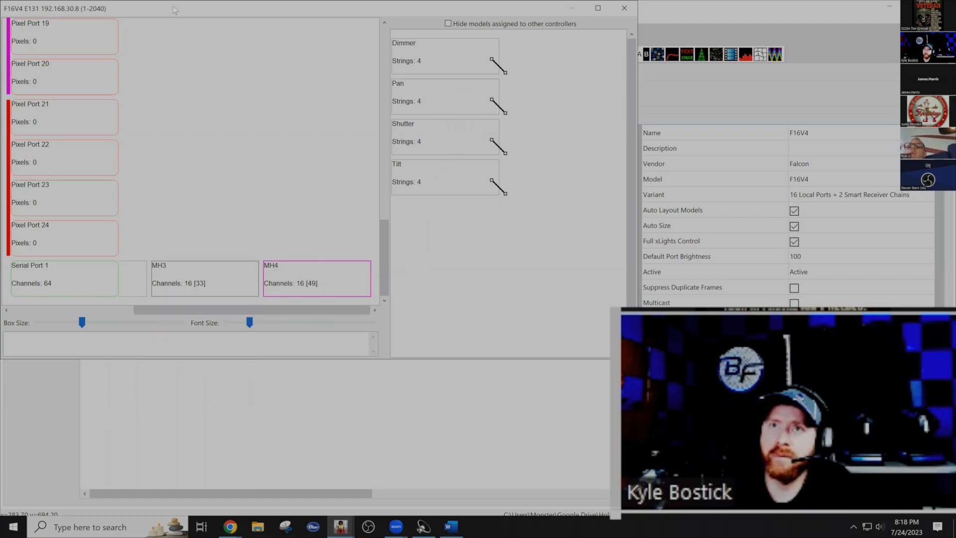
pyautogui.moveTo(183, 6); pyautogui.dragTo(214, 172)
pyautogui.click(659, 175)
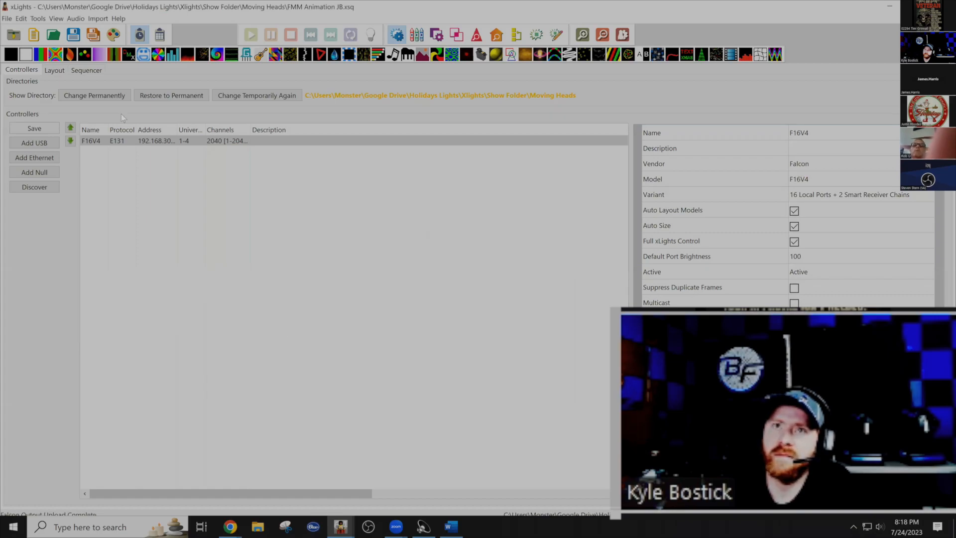
pyautogui.click(64, 71)
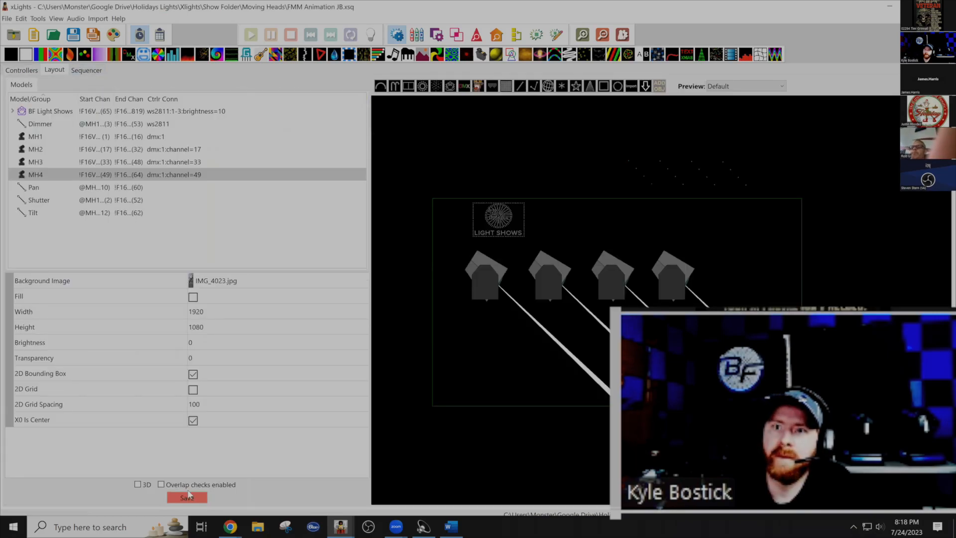
pyautogui.click(198, 502)
# Add all available models, Dimmer, MH1 to MH4, Pan, Shutter and Tilt, to the sequence's displayed elements.
pyautogui.click(82, 71)
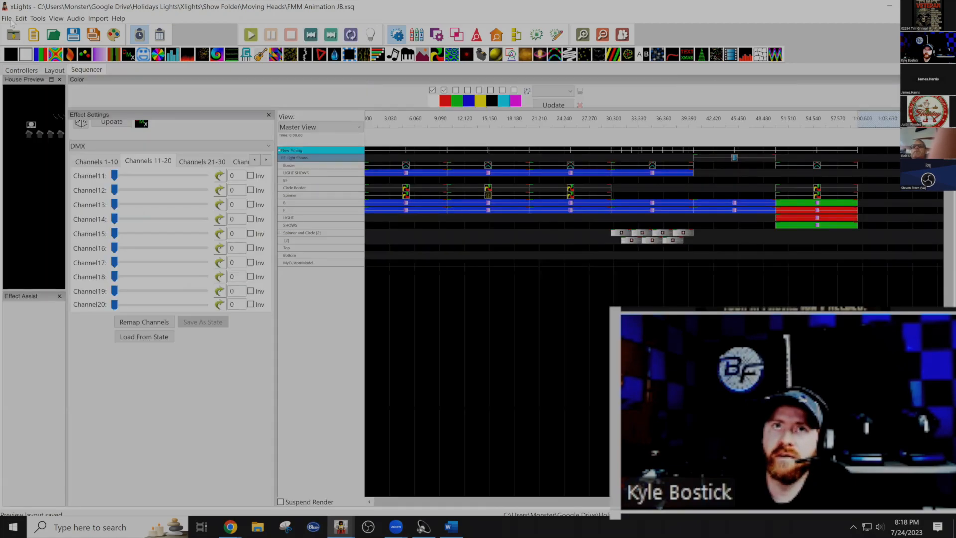
pyautogui.click(7, 18)
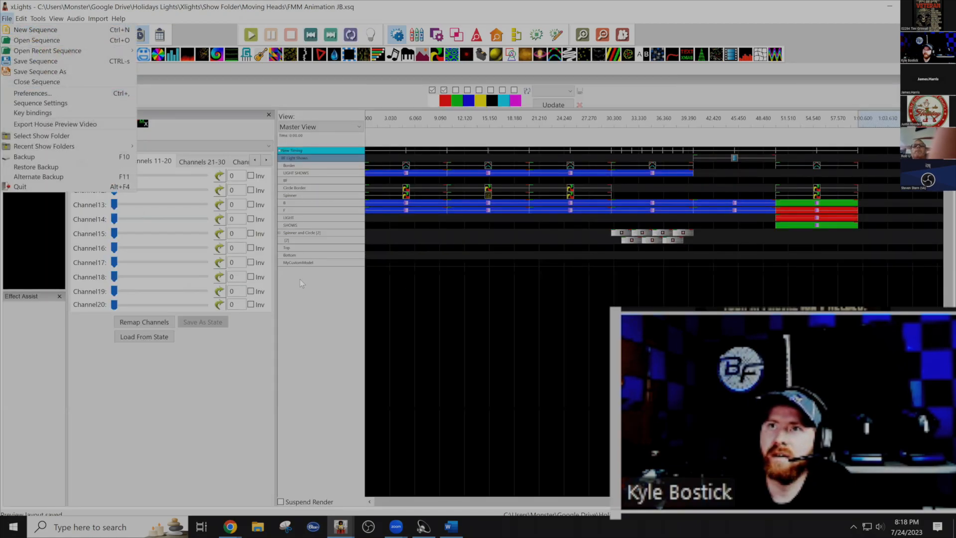
pyautogui.rightClick(277, 259)
pyautogui.click(338, 387)
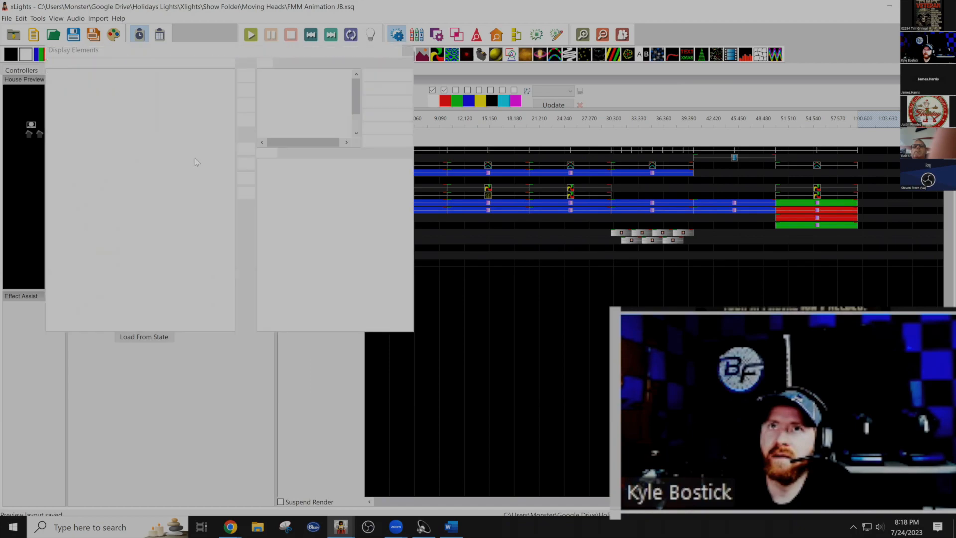
pyautogui.click(247, 77)
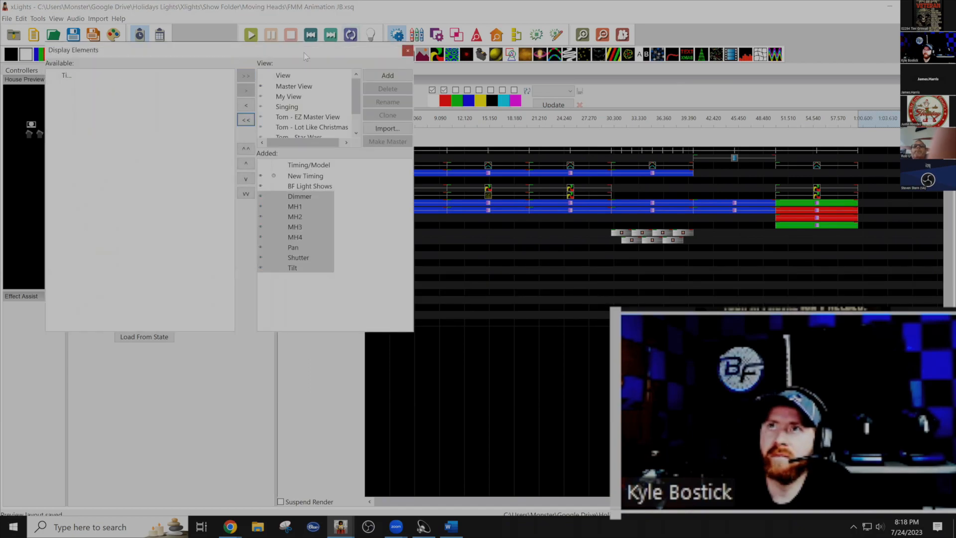
# Close the display elements setup, add a DMX effect to MH1 and stretch it from the sequence start to about 60 seconds.
pyautogui.click(408, 50)
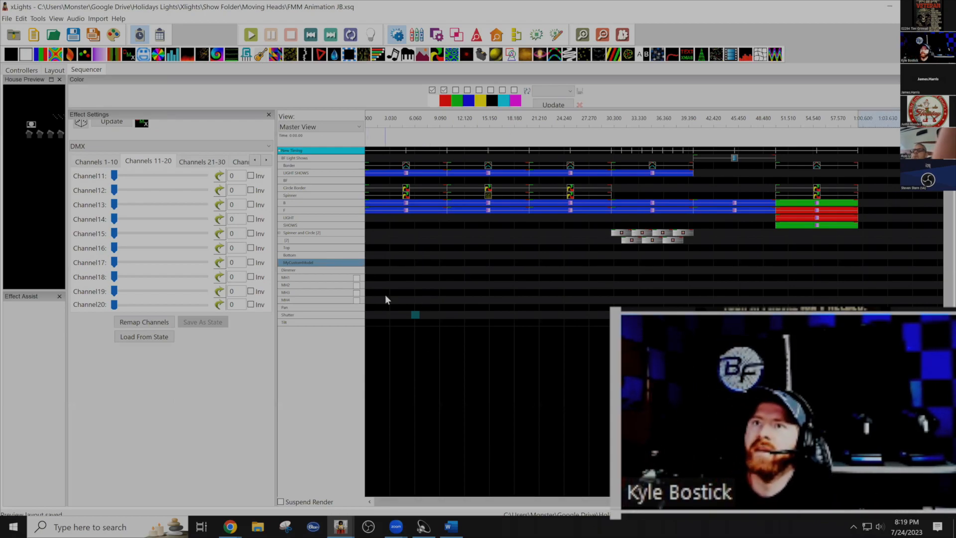
pyautogui.moveTo(130, 54); pyautogui.dragTo(396, 279)
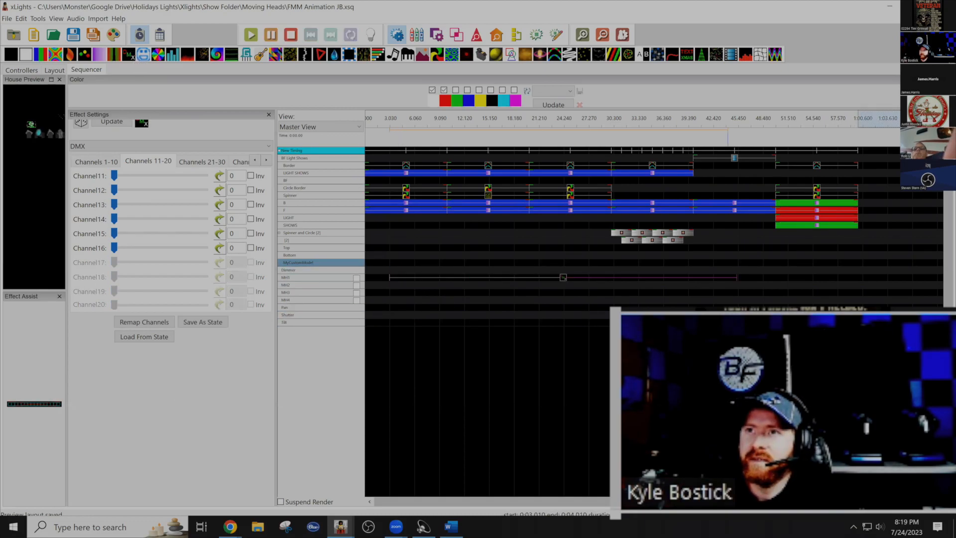
pyautogui.click(563, 278)
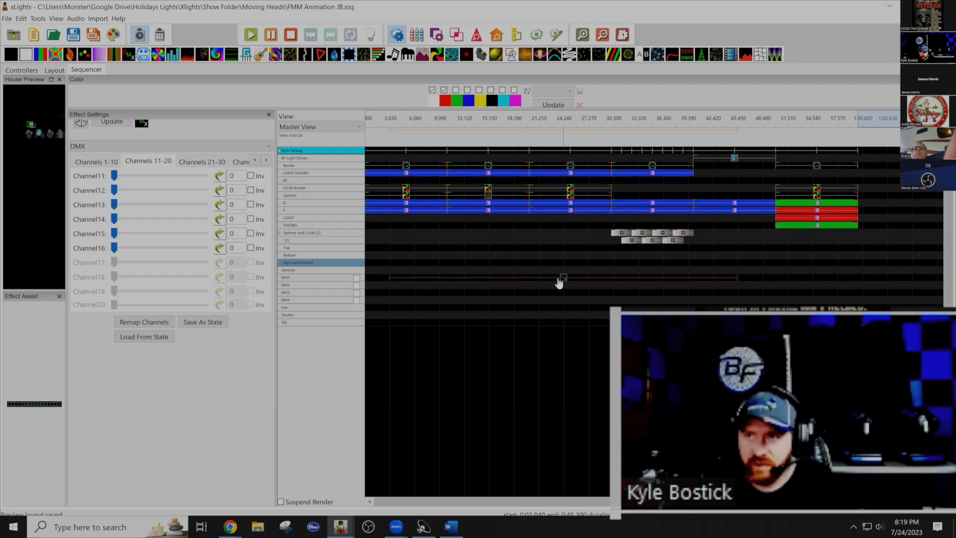
pyautogui.click(390, 278)
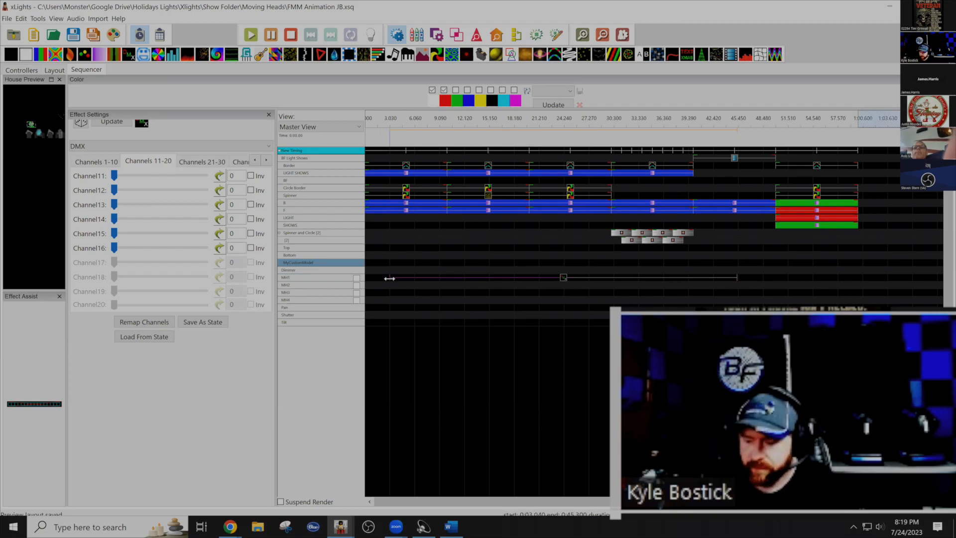
pyautogui.press('Left')
pyautogui.click(740, 280)
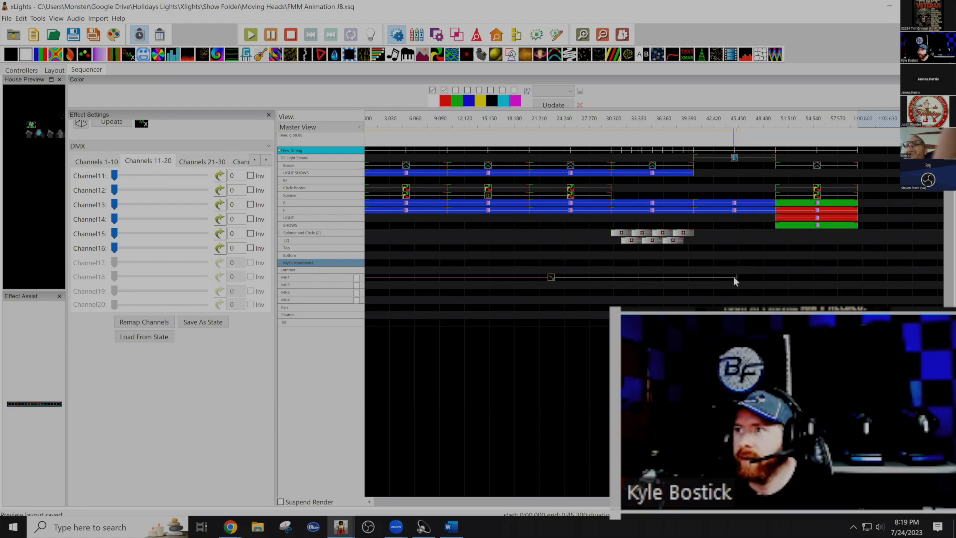
pyautogui.click(728, 279)
pyautogui.hotkey('shift', 'Right')
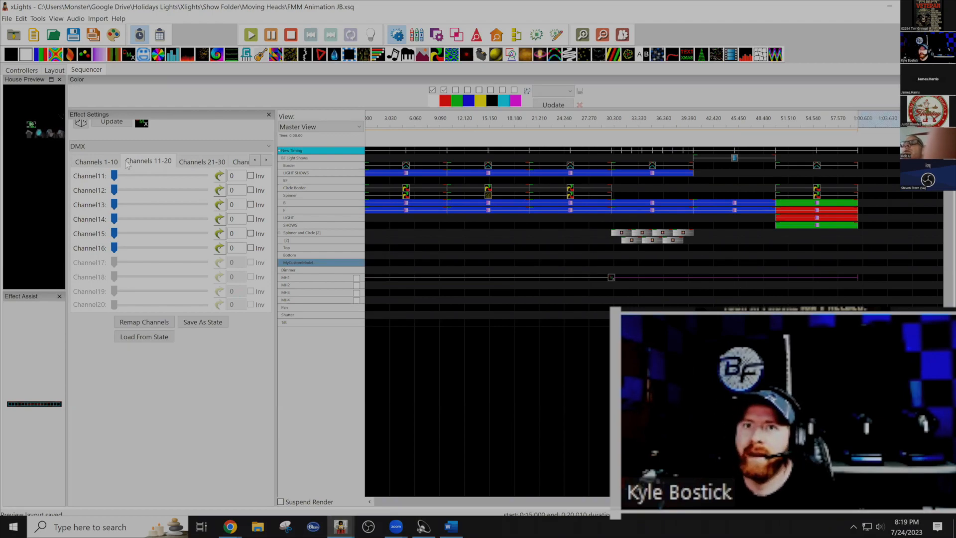
# Set Channel16 of the MH1 effect to 255 and copy the effect to MH2, MH3 and MH4.
pyautogui.moveTo(228, 258); pyautogui.dragTo(249, 258)
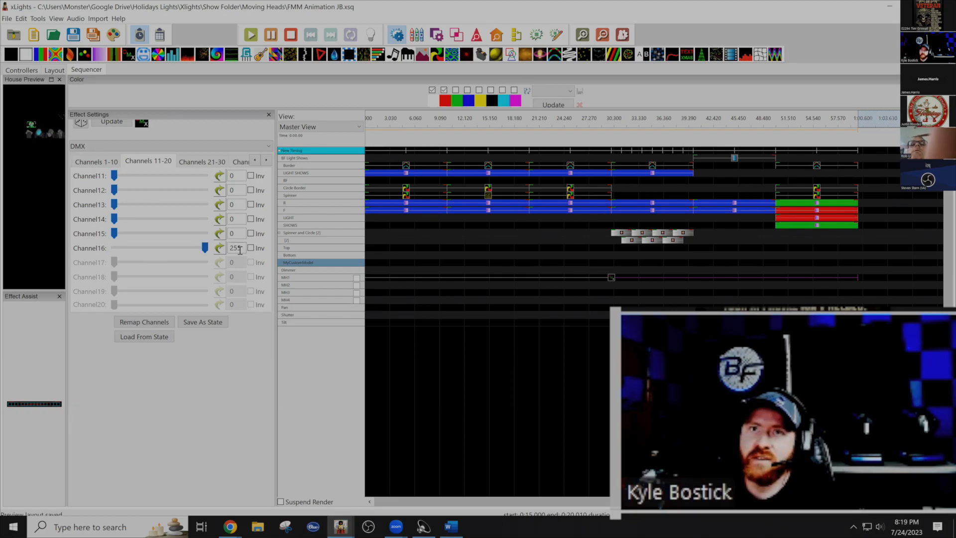
pyautogui.click(413, 285)
pyautogui.hotkey('ctrl', 'v')
pyautogui.click(407, 292)
pyautogui.hotkey('ctrl', 'v')
pyautogui.click(410, 299)
pyautogui.hotkey('ctrl', 'v')
# Align the start and end times of the MH2, MH3 and MH4 effects with the MH1 effect.
pyautogui.moveTo(438, 264); pyautogui.dragTo(579, 350)
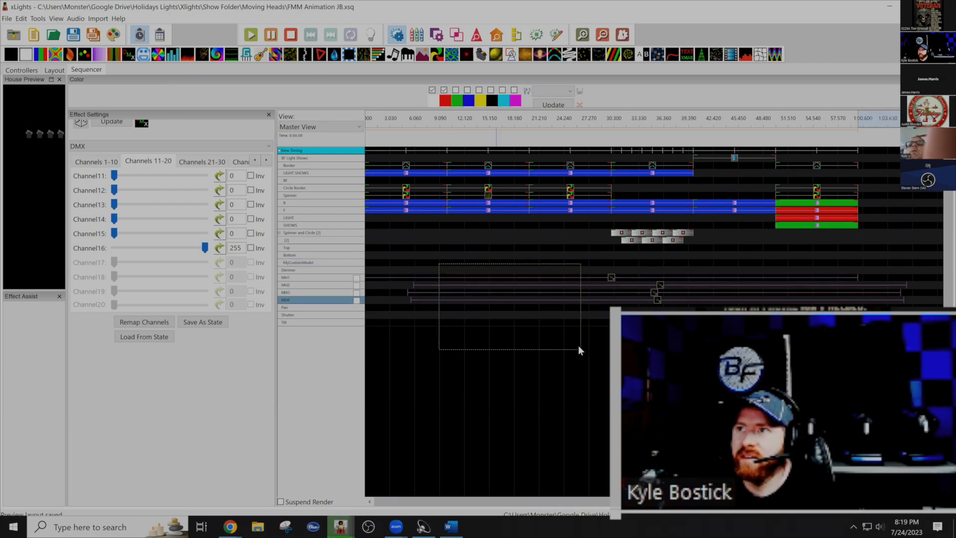
pyautogui.rightClick(536, 295)
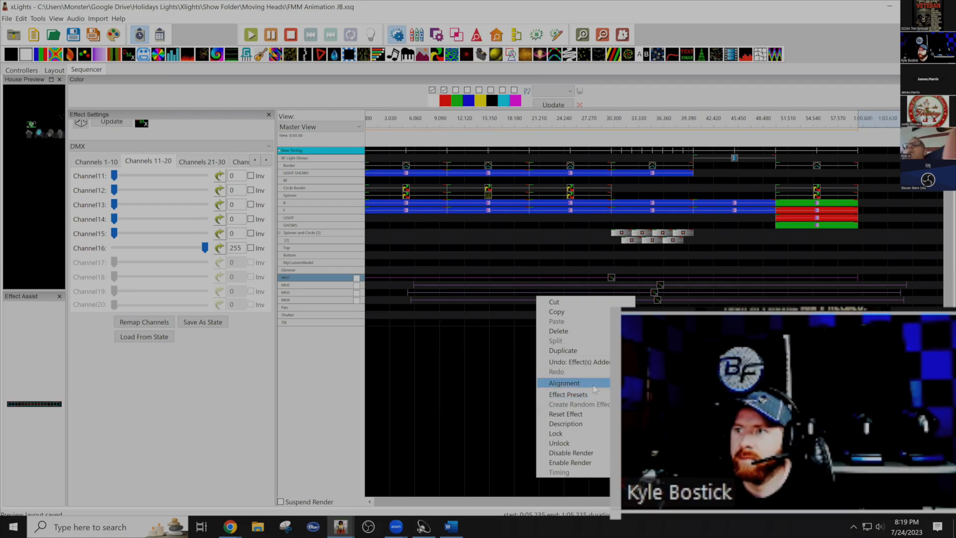
pyautogui.click(667, 402)
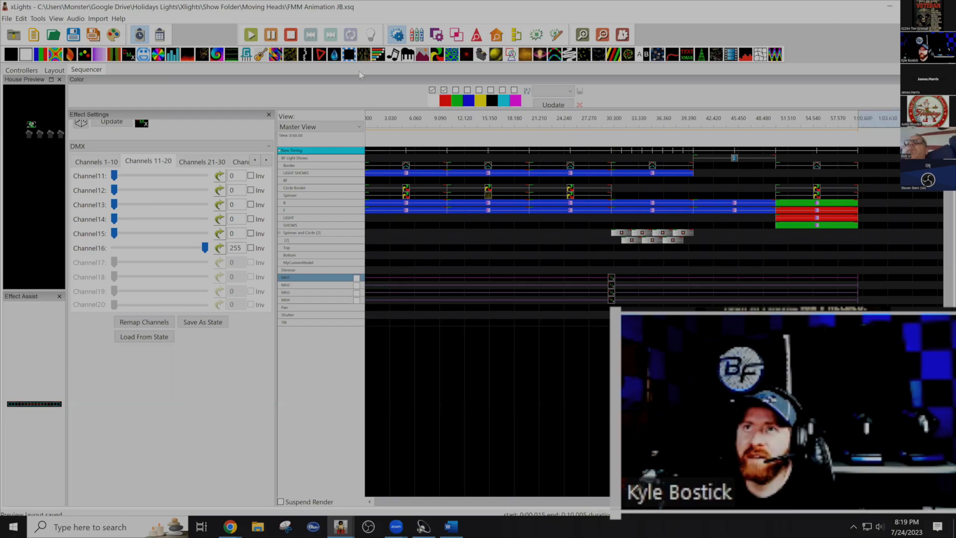
# Turn on output to lights, render the whole sequence and play it to test the moving heads.
pyautogui.click(374, 39)
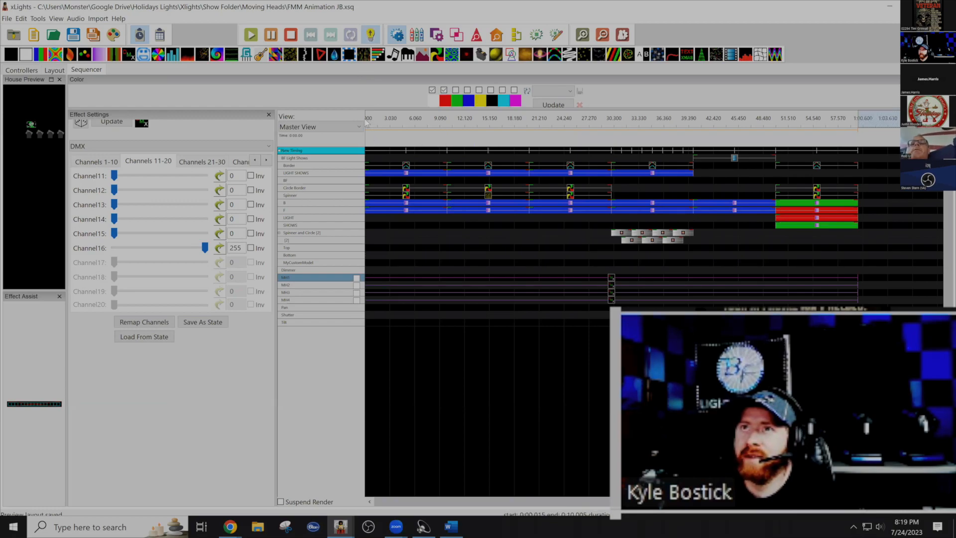
pyautogui.click(114, 35)
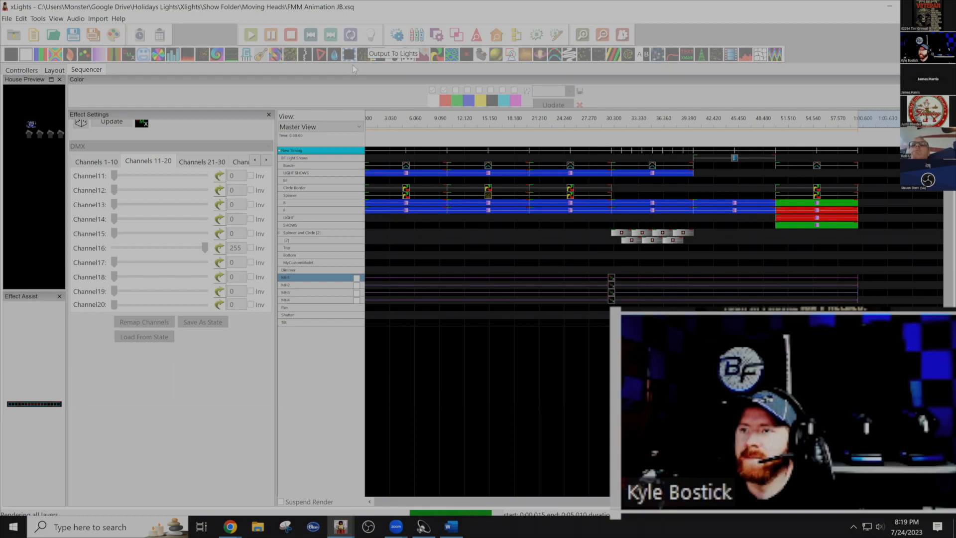
pyautogui.press('space')
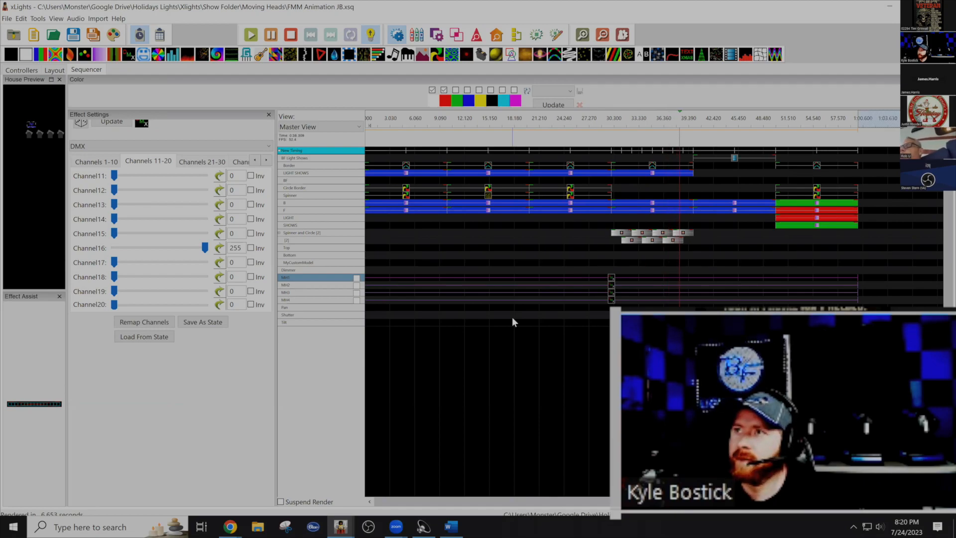
# Stop playback and delete the DMX effects from MH1, MH2, MH3 and MH4.
pyautogui.press('space')
pyautogui.moveTo(522, 261); pyautogui.dragTo(555, 309)
pyautogui.press('Delete')
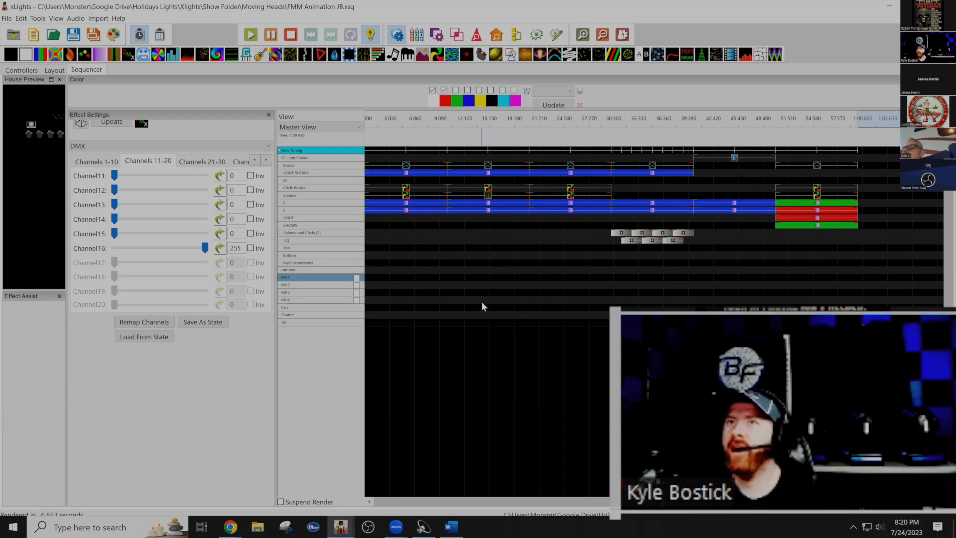
# Add a DMX effect to the Pan model from 0:00.000 to 0:15.560 and expand the model down to its nodes.
pyautogui.moveTo(518, 291); pyautogui.dragTo(402, 308)
pyautogui.click(400, 308)
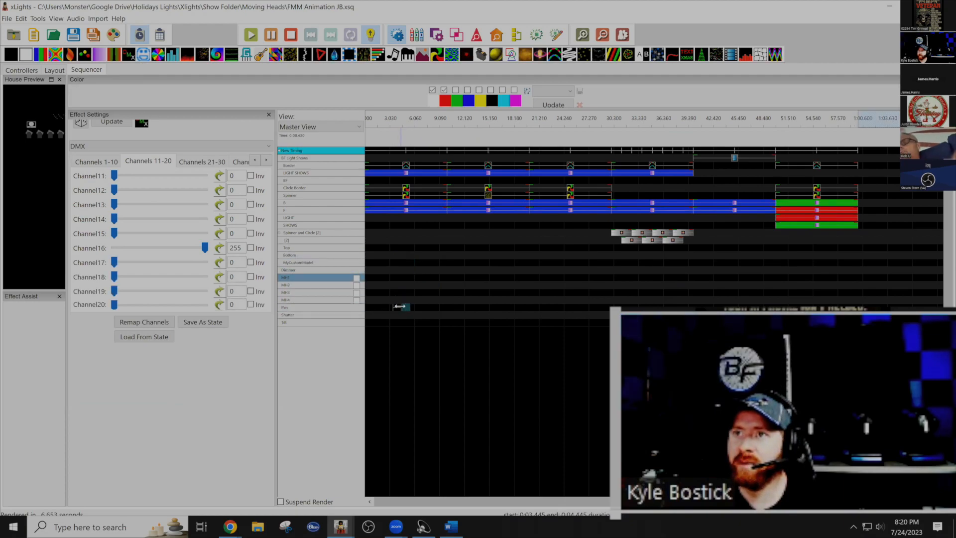
pyautogui.moveTo(401, 306)
pyautogui.mouseDown()
pyautogui.moveTo(475, 315)
pyautogui.moveTo(424, 307)
pyautogui.mouseUp()
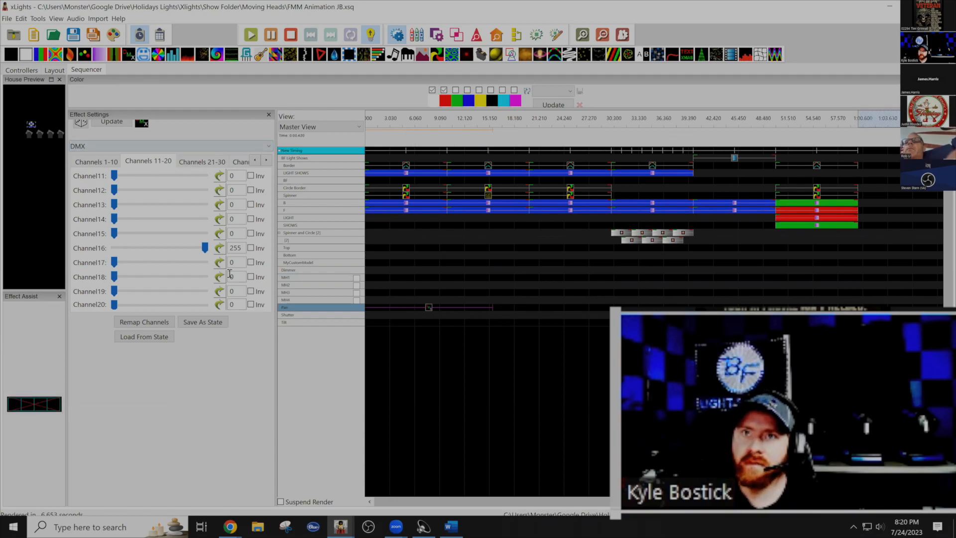
pyautogui.click(96, 161)
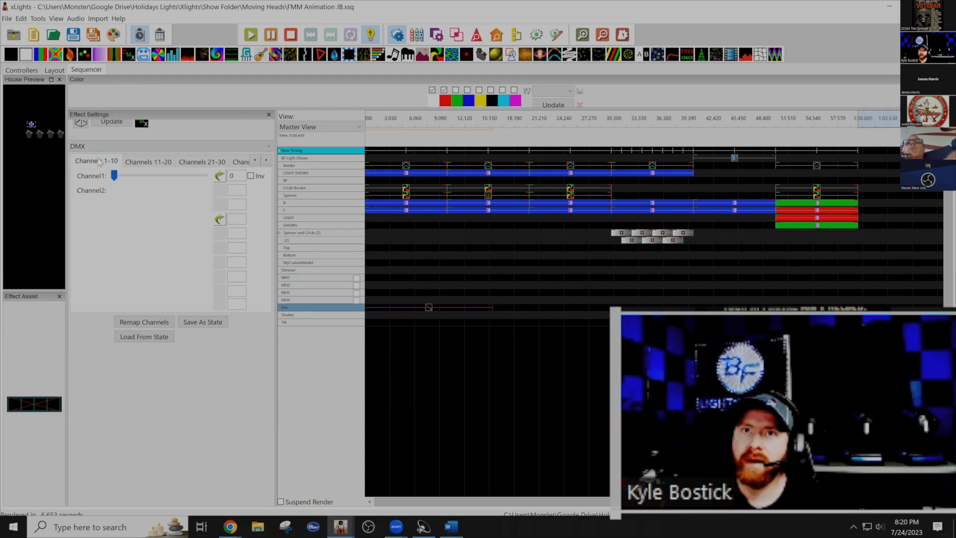
pyautogui.doubleClick(298, 308)
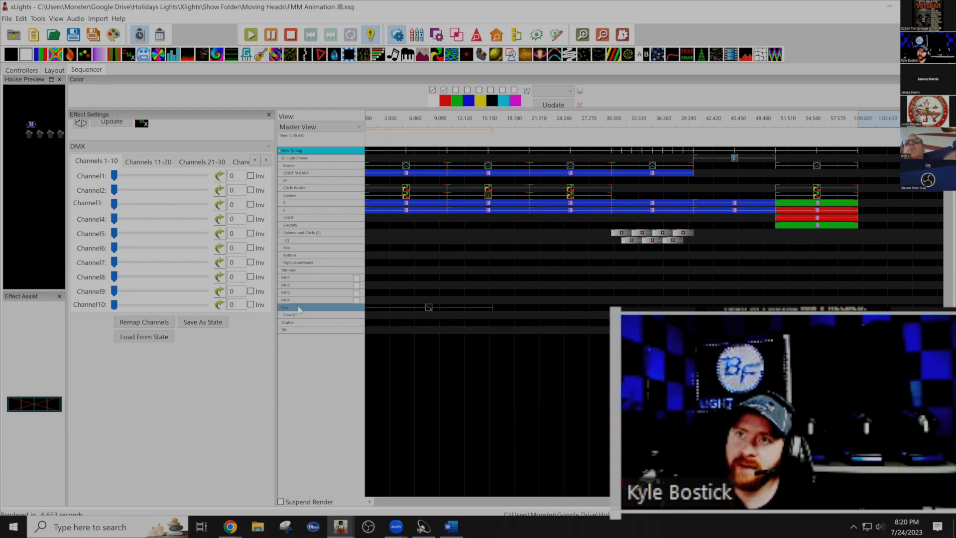
pyautogui.doubleClick(306, 316)
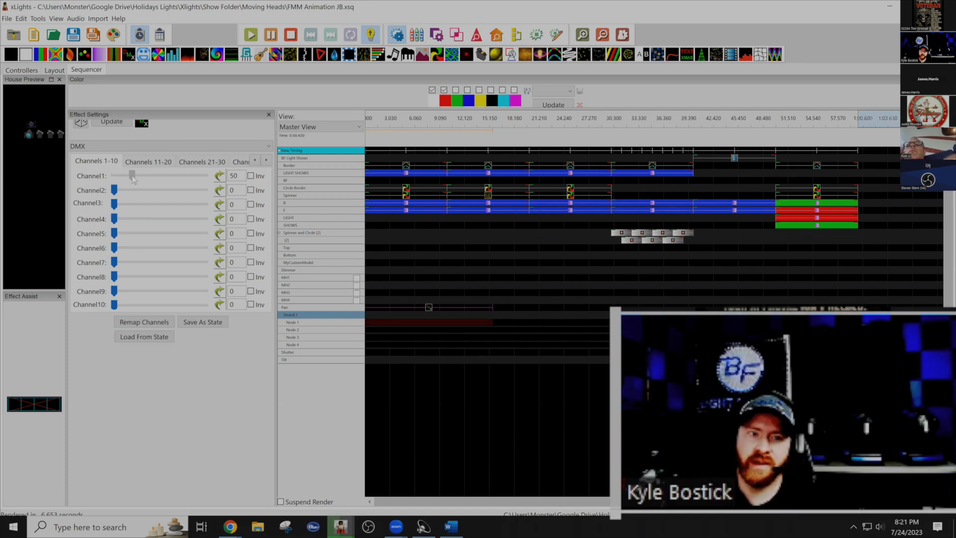
# Set the Pan effect's Channel1 to 25, Channel2 to 50, Channel3 to 35 and Channel4 to 24.
pyautogui.moveTo(132, 177)
pyautogui.mouseDown()
pyautogui.moveTo(142, 178)
pyautogui.moveTo(113, 175)
pyautogui.mouseUp()
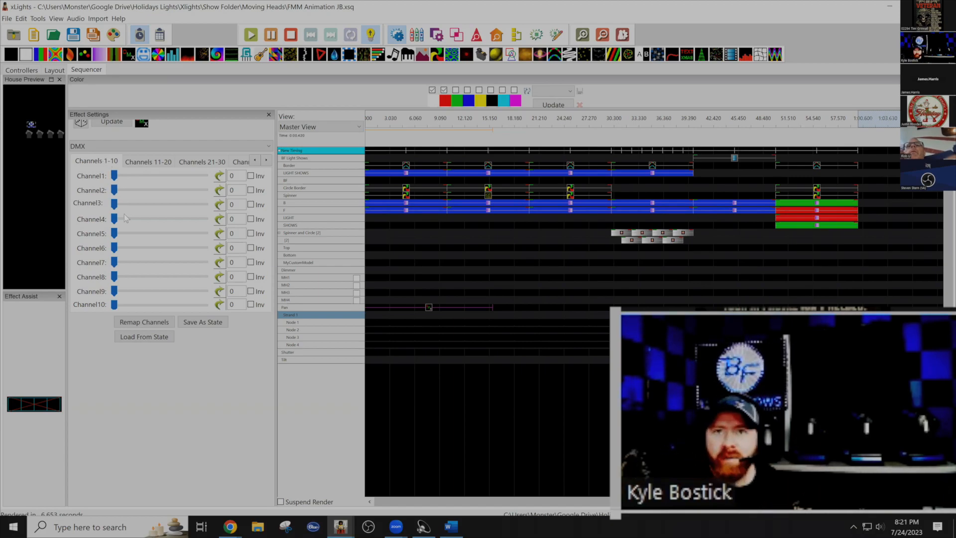
pyautogui.click(136, 220)
pyautogui.moveTo(136, 222); pyautogui.dragTo(126, 204)
pyautogui.click(132, 189)
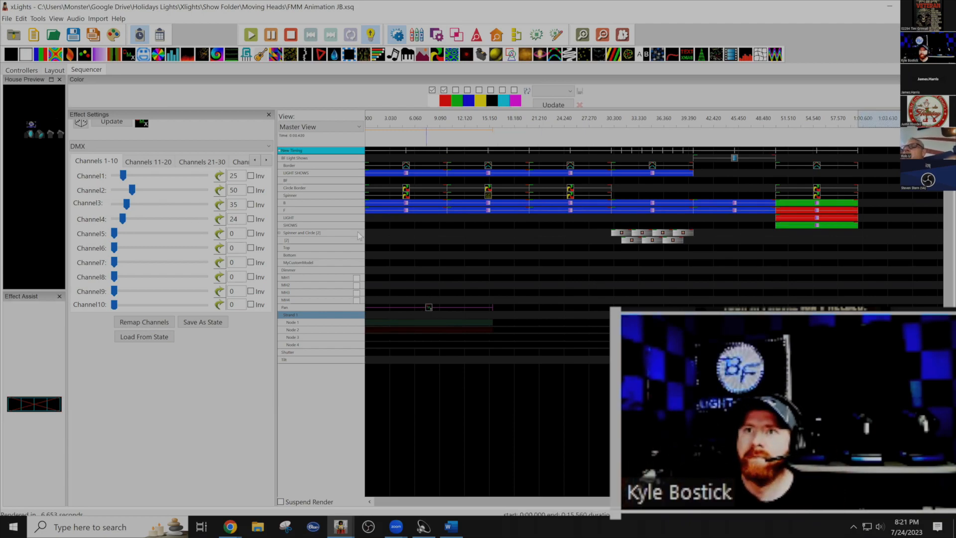
# Raise the Pan effect's Channel4 to 96, Channel3 to 95 and Channel1 to 92, and widen the House Preview.
pyautogui.click(149, 219)
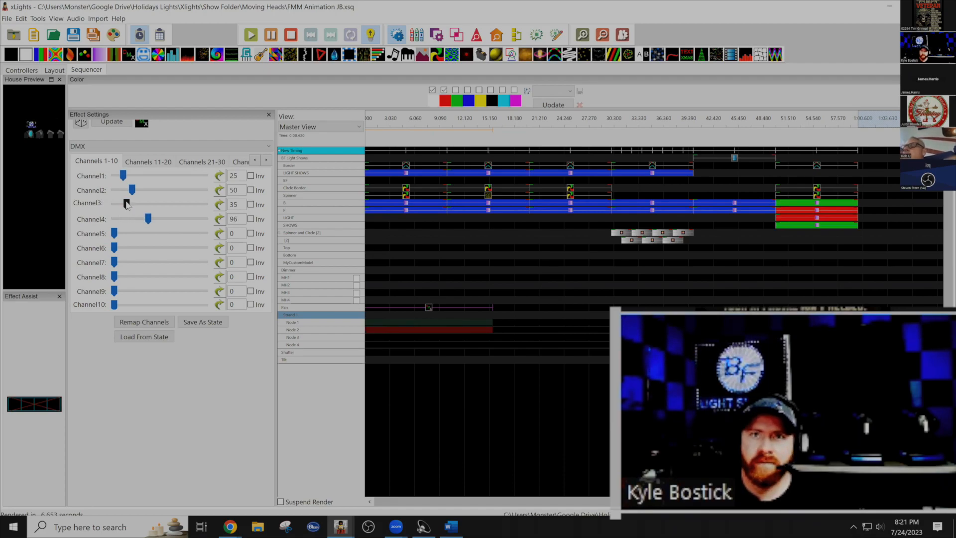
pyautogui.click(148, 208)
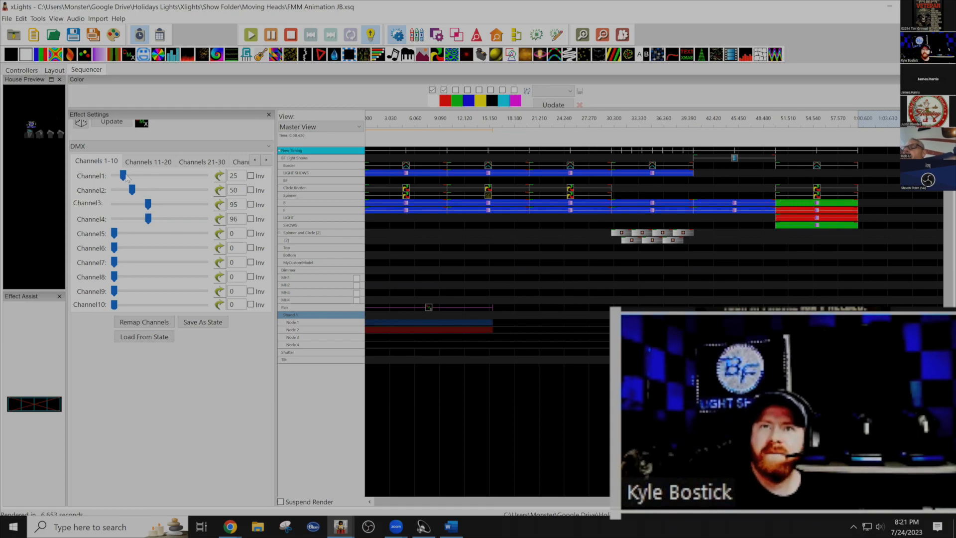
pyautogui.moveTo(125, 176); pyautogui.dragTo(149, 176)
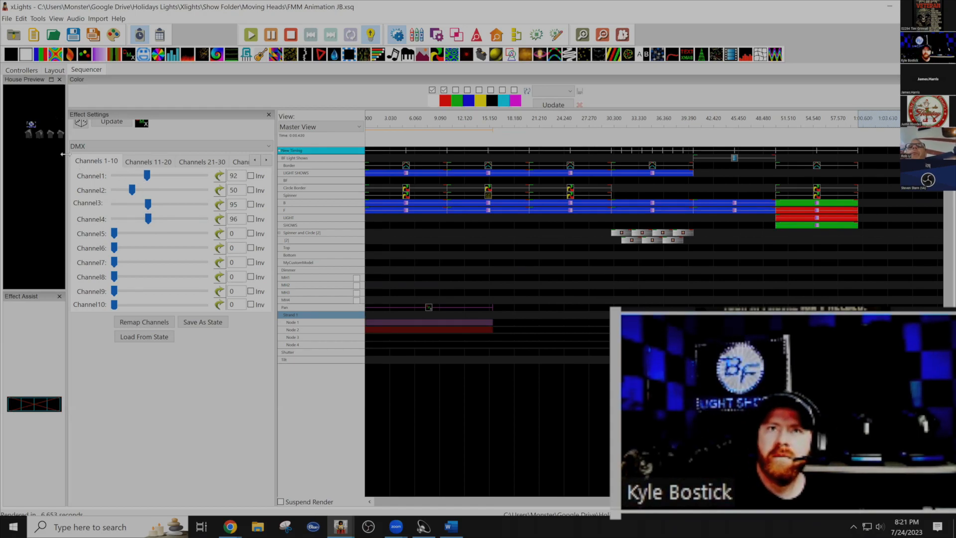
pyautogui.moveTo(117, 171); pyautogui.dragTo(124, 171)
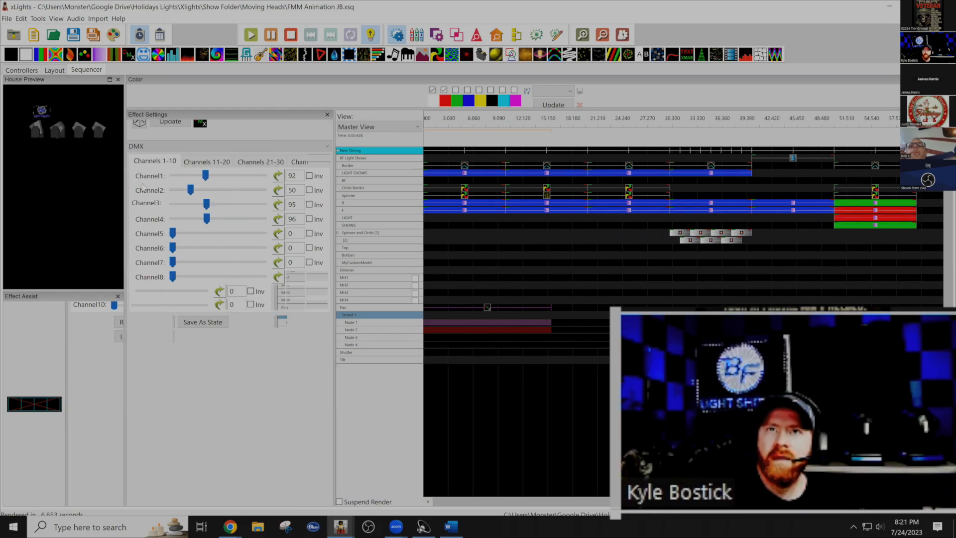
pyautogui.moveTo(210, 189); pyautogui.dragTo(200, 187)
# Open the layout and select the Pan model to check its channel mapping.
pyautogui.click(59, 70)
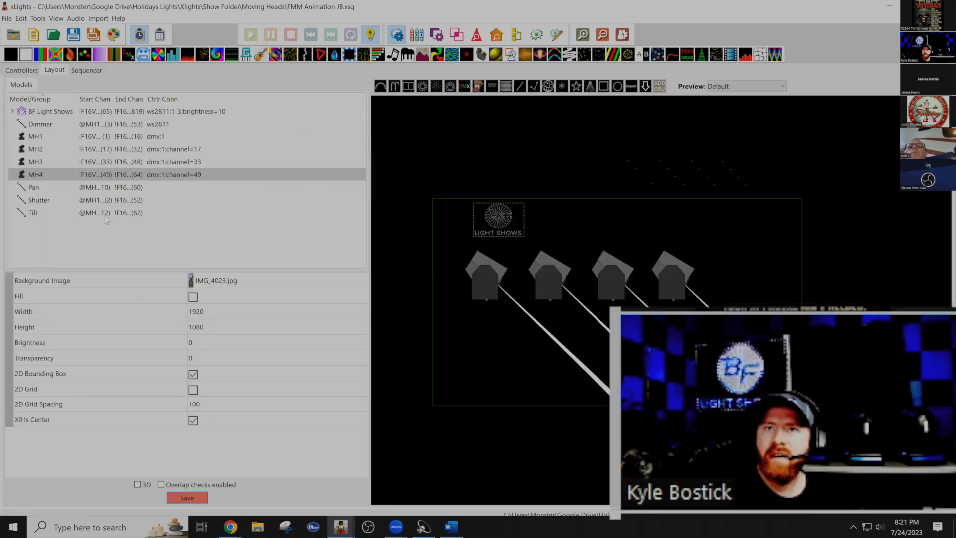
pyautogui.click(50, 189)
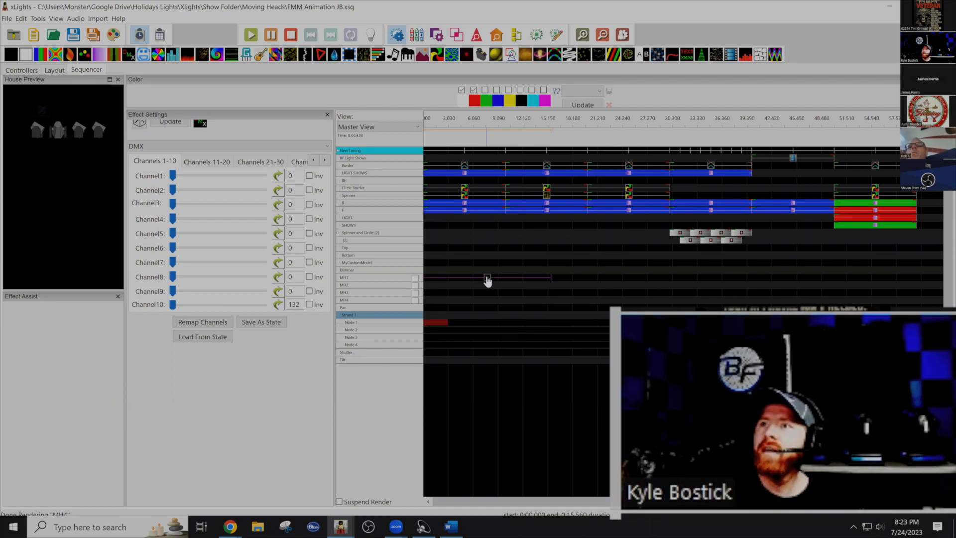
# Turn on output to lights and move the DMX effect from MH1 up to Dimmer and down through the heads to MH4.
pyautogui.press('Up')
pyautogui.click(371, 34)
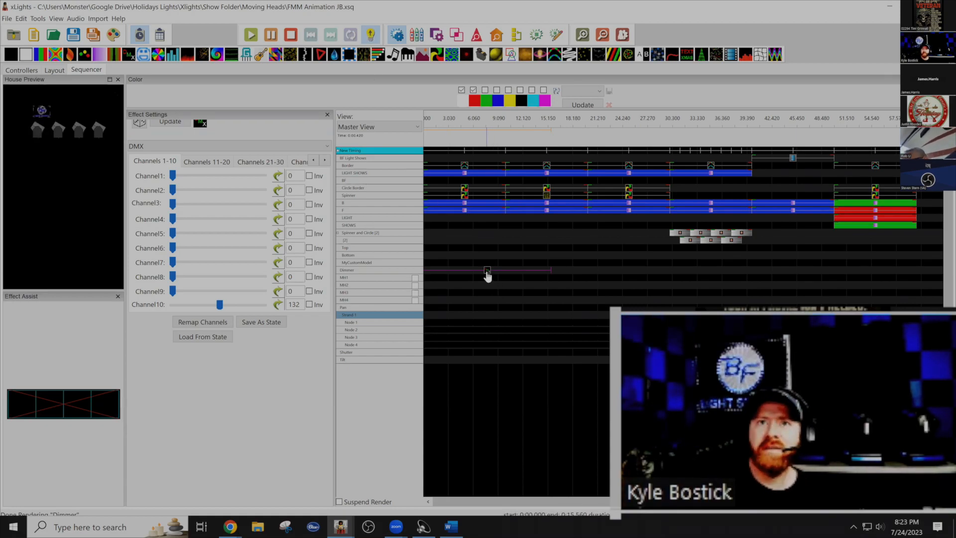
pyautogui.press('Down')
pyautogui.press('Down')
pyautogui.press('Down')
pyautogui.press('Down')
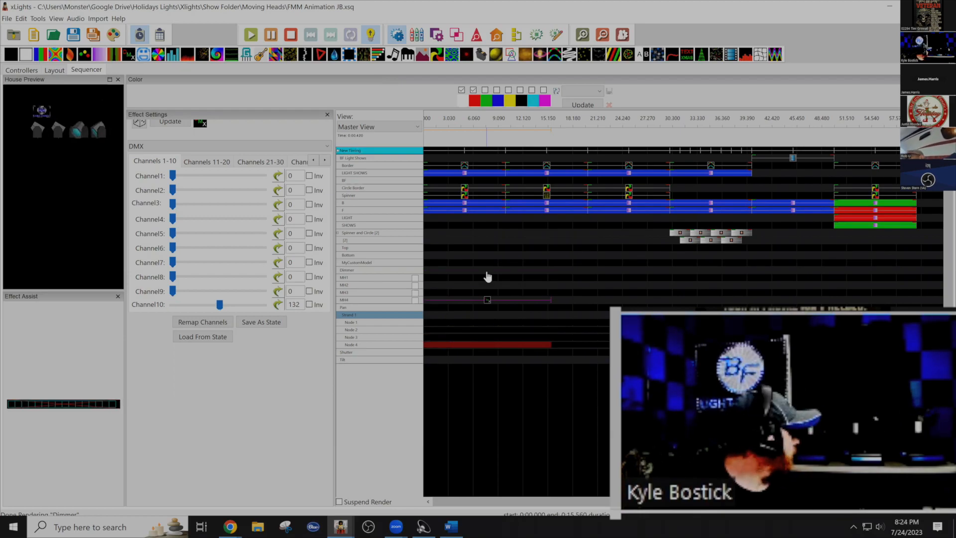
# Move the DMX effect back from MH4 to MH1 and delete it.
pyautogui.press('Up')
pyautogui.press('Up')
pyautogui.press('Up')
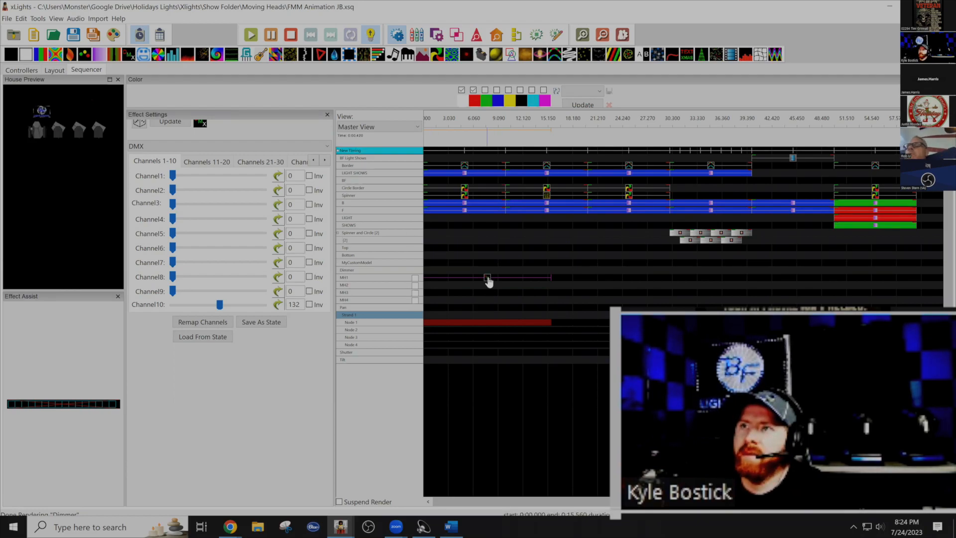
pyautogui.press('Delete')
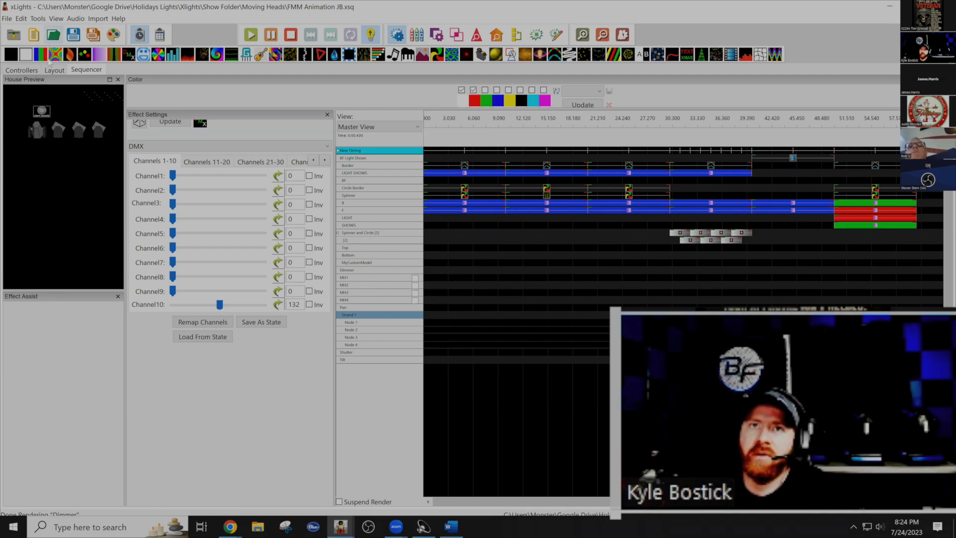
# Try an On effect on the Shutter model from about 3.6 to 35.2 seconds, and delete it.
pyautogui.moveTo(30, 55); pyautogui.dragTo(712, 353)
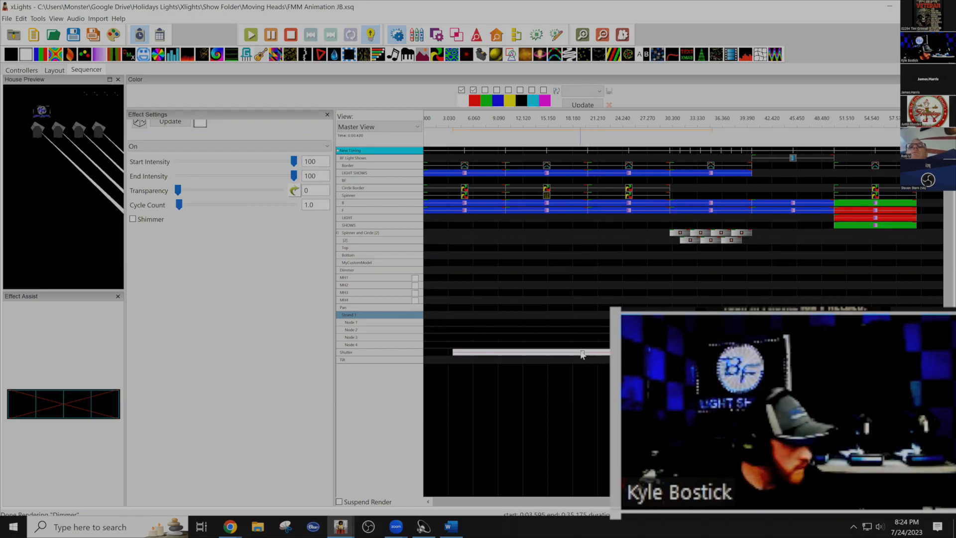
pyautogui.moveTo(592, 321); pyautogui.dragTo(595, 335)
pyautogui.click(576, 352)
pyautogui.press('Delete')
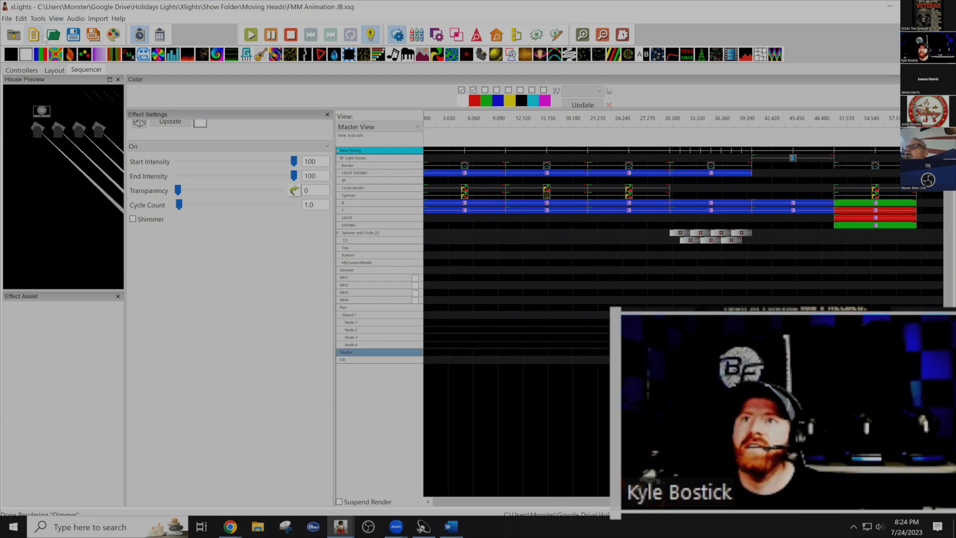
# Return to the layout and examine the Dimmer model's individual start channels.
pyautogui.click(63, 72)
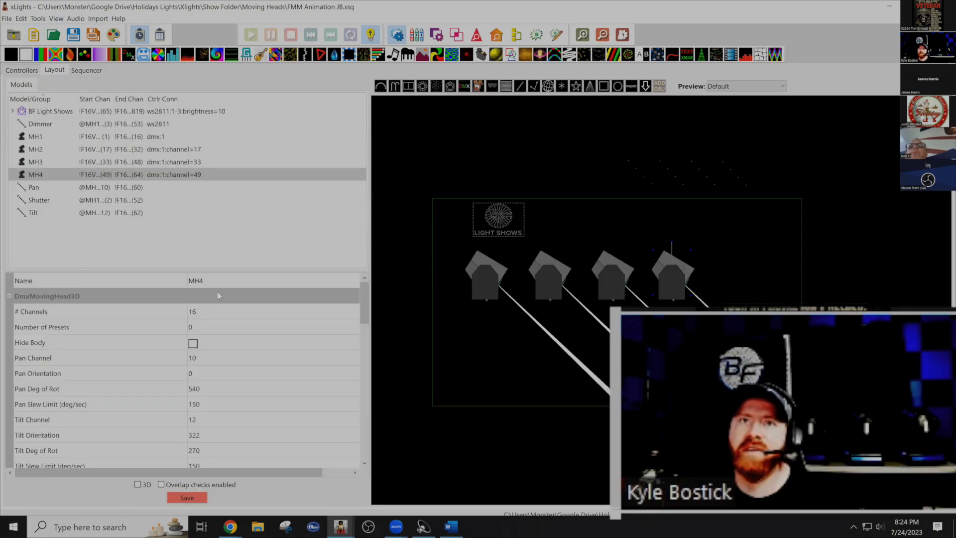
pyautogui.click(39, 125)
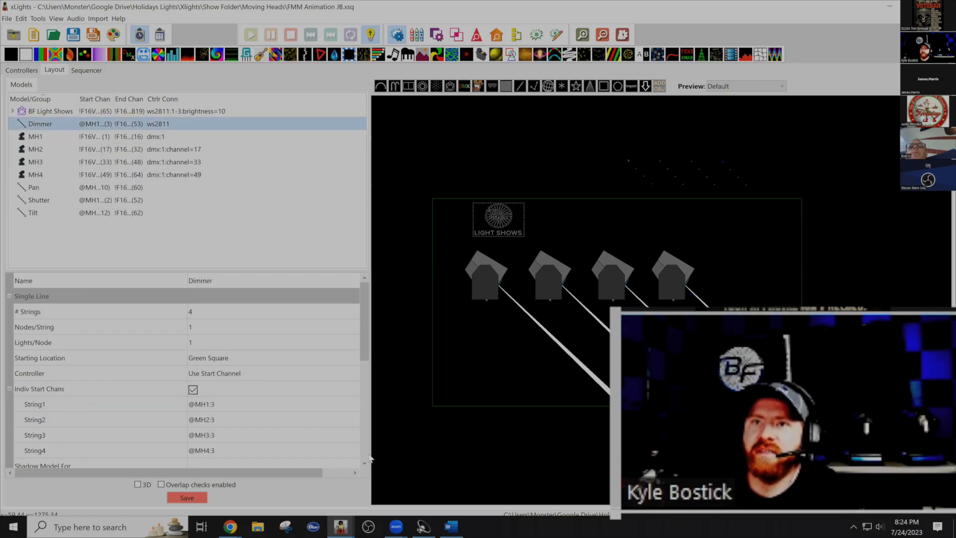
# Check the Shutter model's individual start channels, set MH1's shutter channel to 3, and save the layout.
pyautogui.click(49, 201)
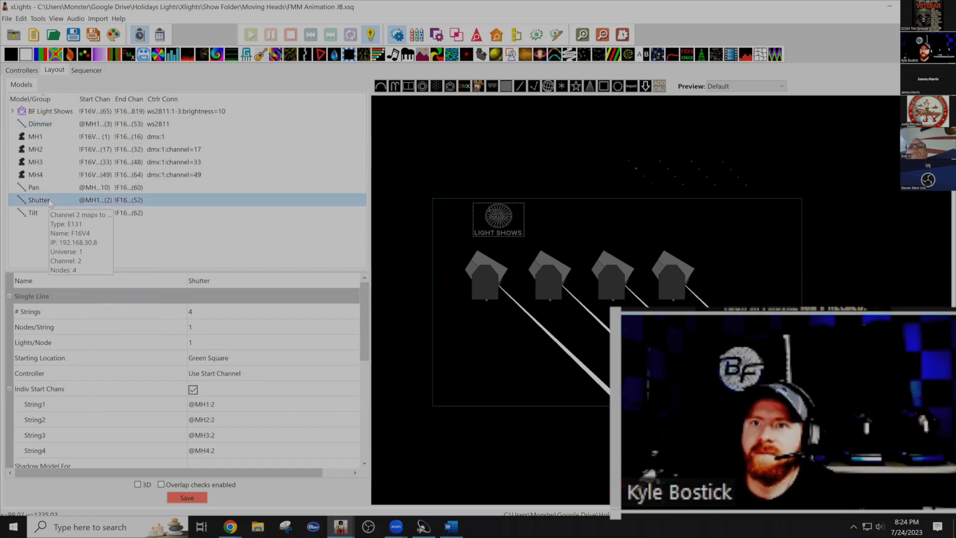
pyautogui.click(35, 137)
pyautogui.scroll(-1, 133, 368)
pyautogui.scroll(2, 214, 372)
pyautogui.scroll(-5, 216, 373)
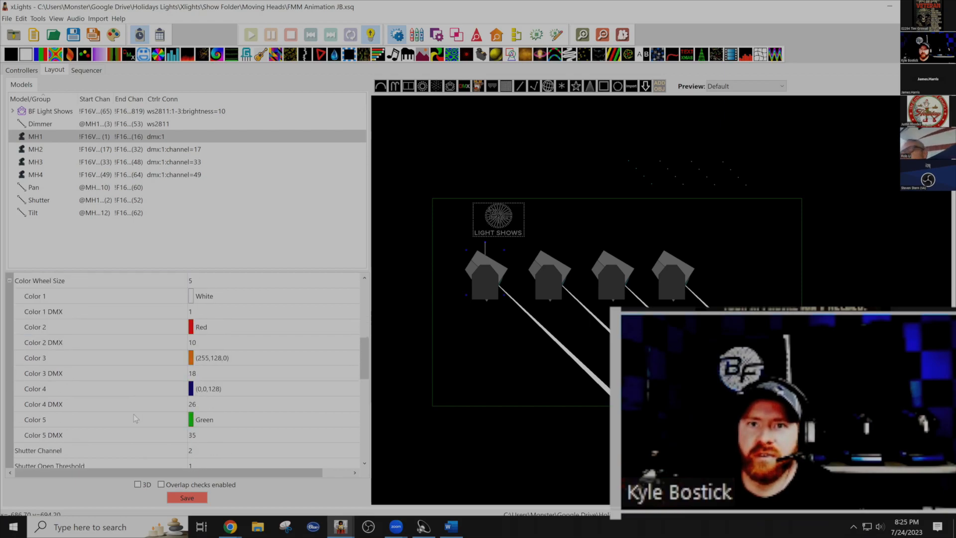
pyautogui.click(212, 323)
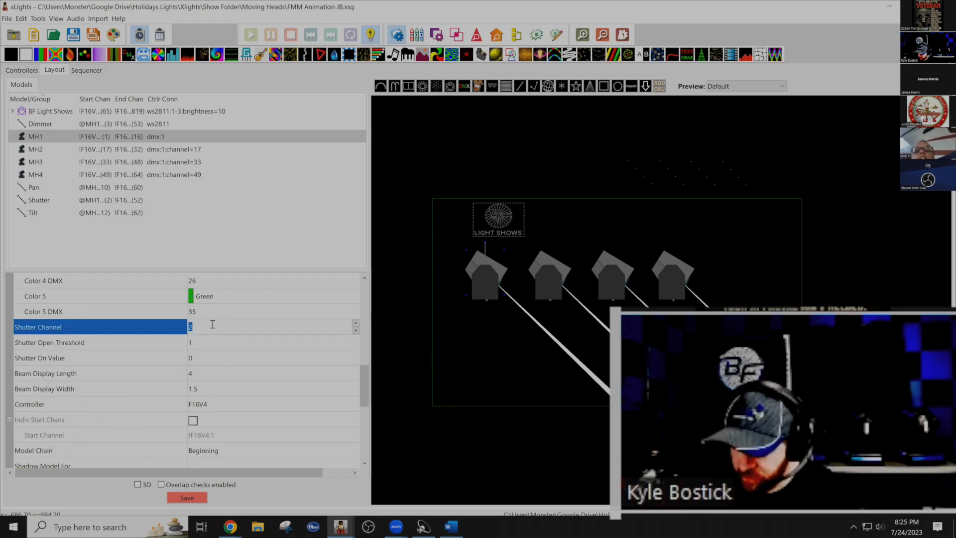
pyautogui.write('3')
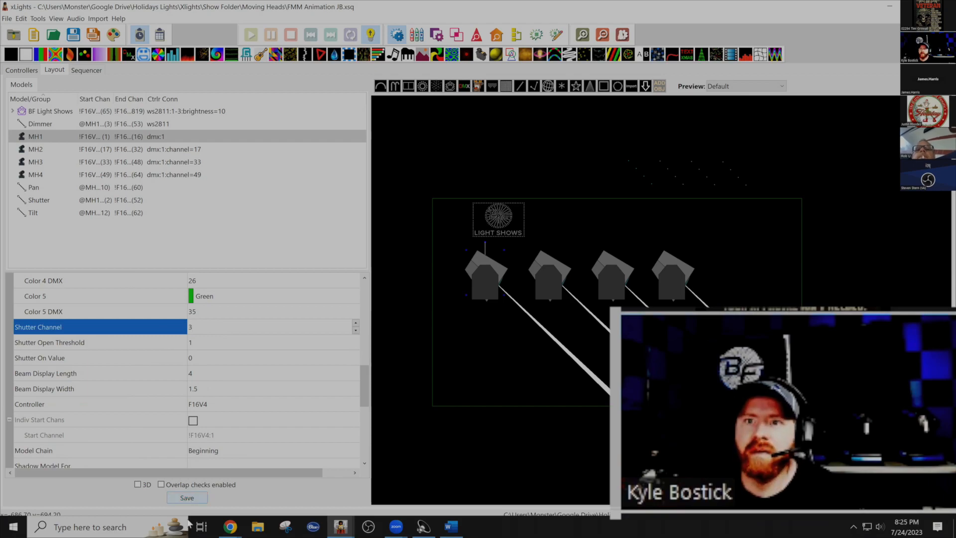
pyautogui.hotkey('ctrl', 's')
# Set the dimmer channel of the MH2 and MH3 moving heads to 2.
pyautogui.click(65, 147)
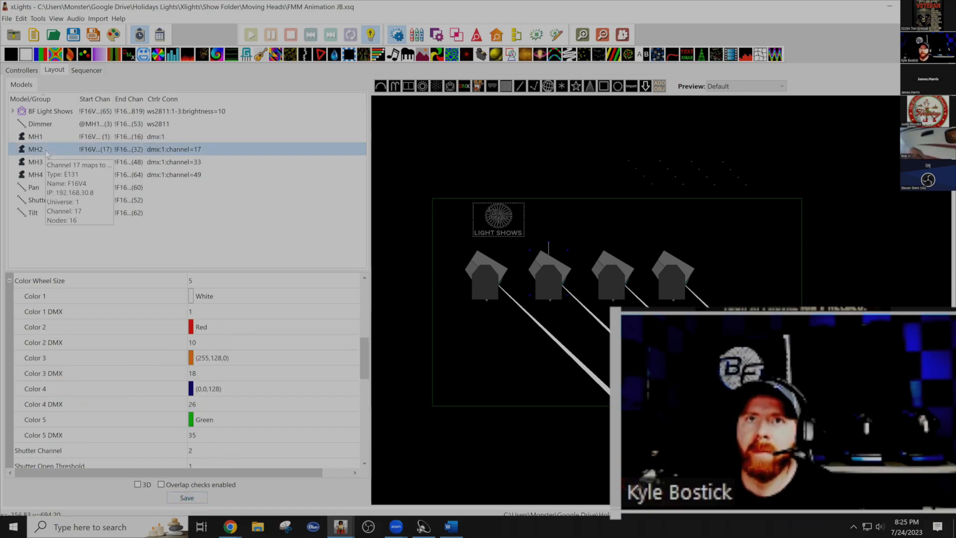
pyautogui.click(217, 449)
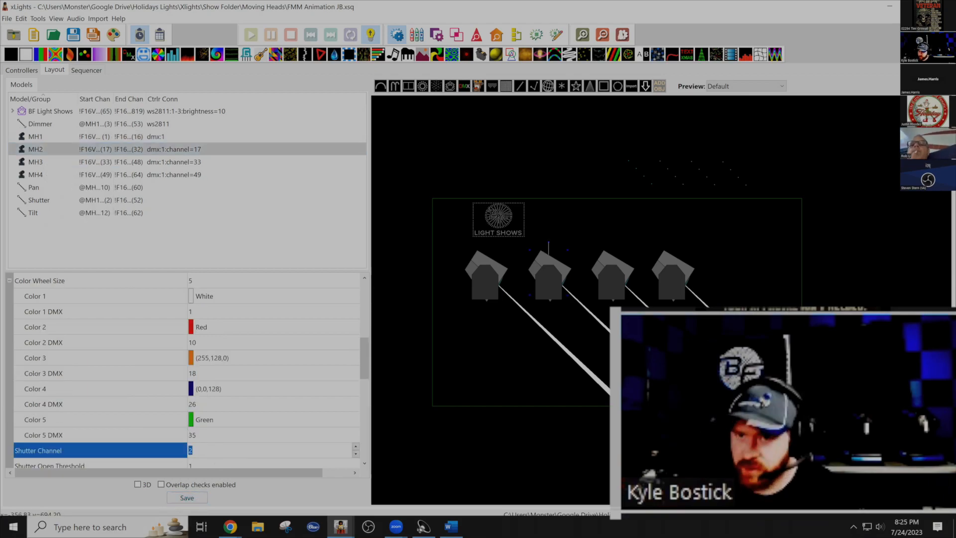
pyautogui.scroll(2, 175, 352)
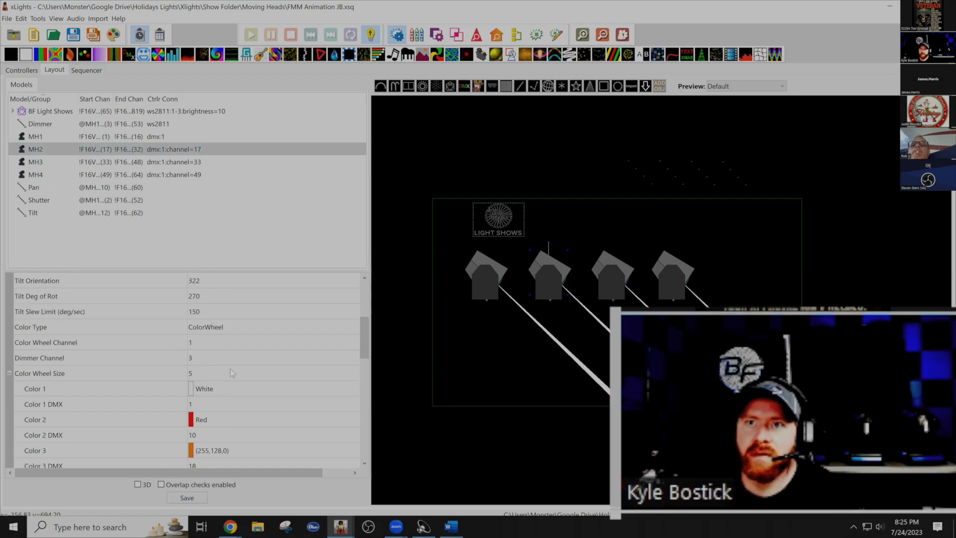
pyautogui.click(232, 356)
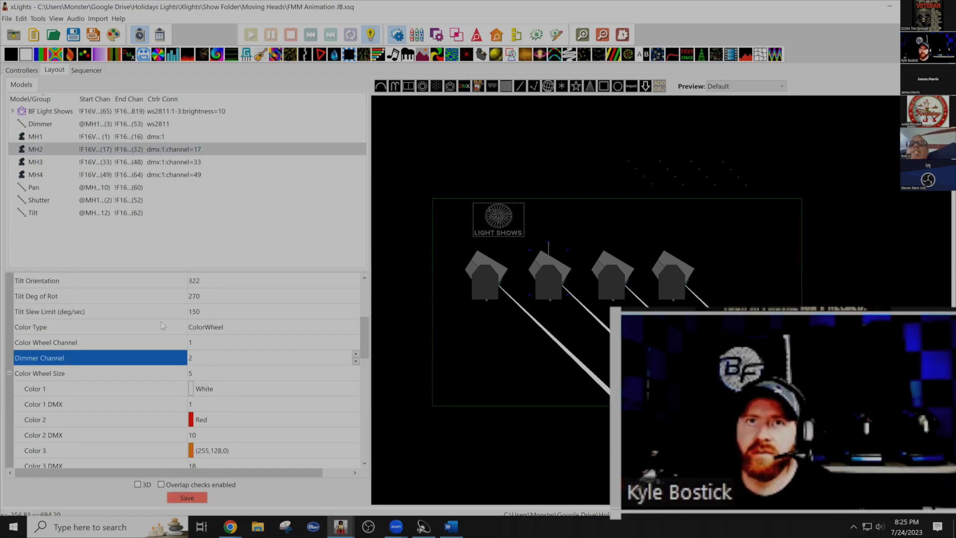
pyautogui.click(73, 167)
pyautogui.scroll(-5, 216, 426)
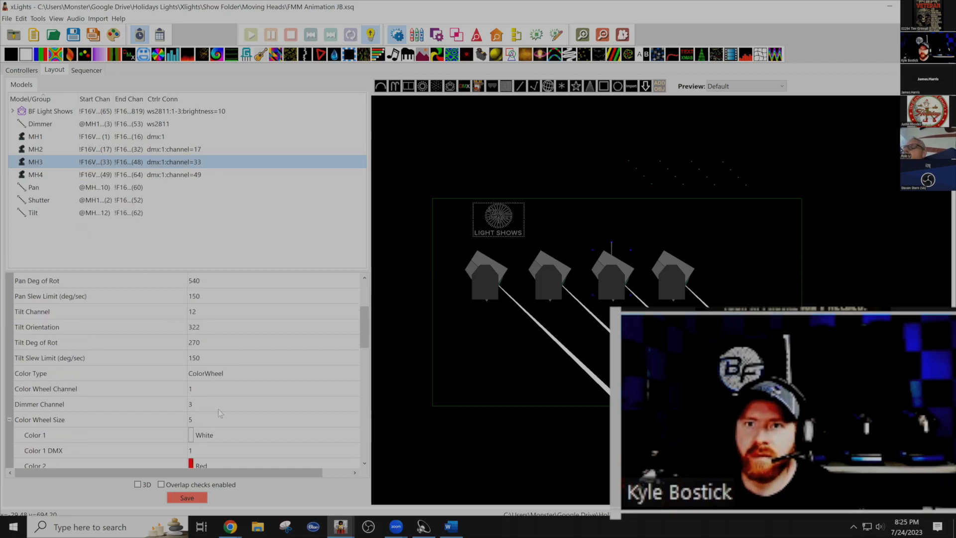
pyautogui.click(219, 406)
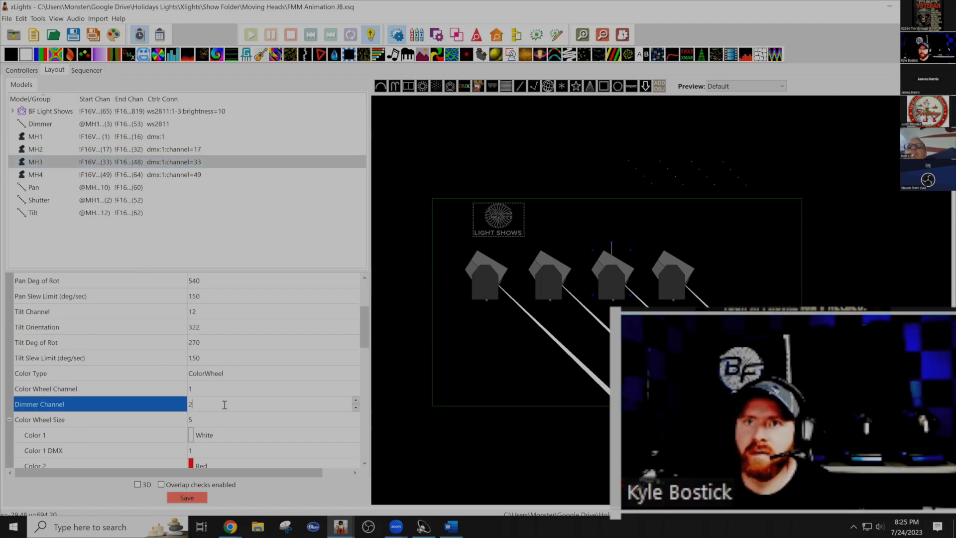
pyautogui.scroll(-5, 211, 379)
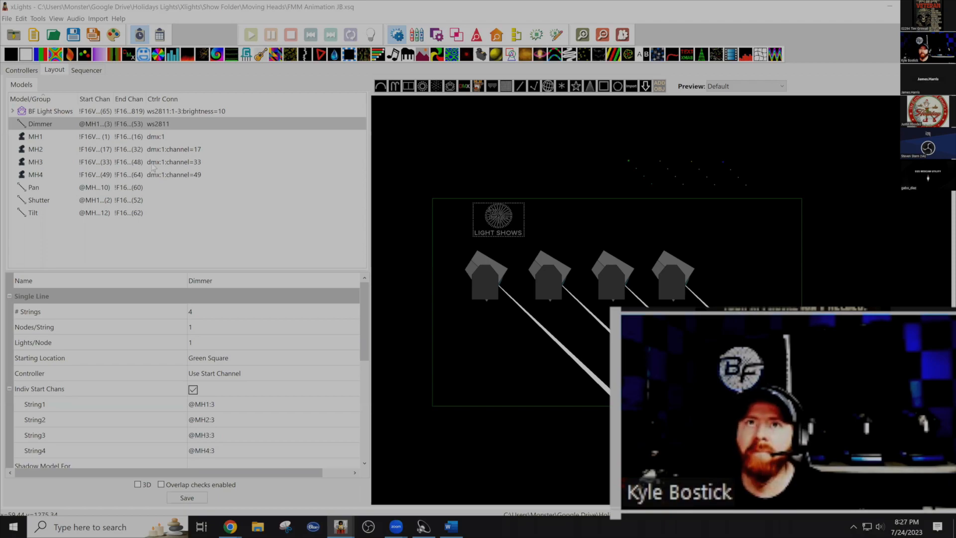
# Change the Dimmer model's string type to Single Color.
pyautogui.click(163, 8)
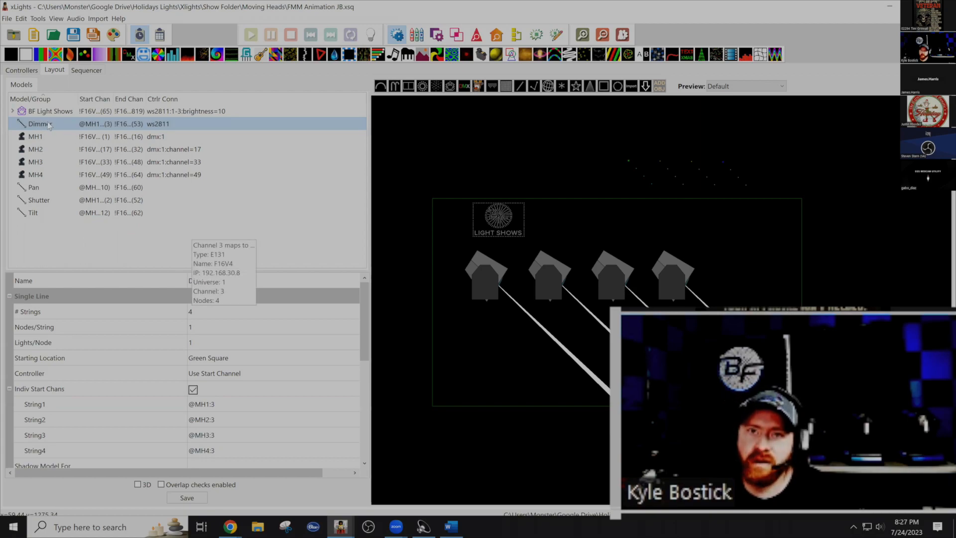
pyautogui.scroll(-5, 70, 392)
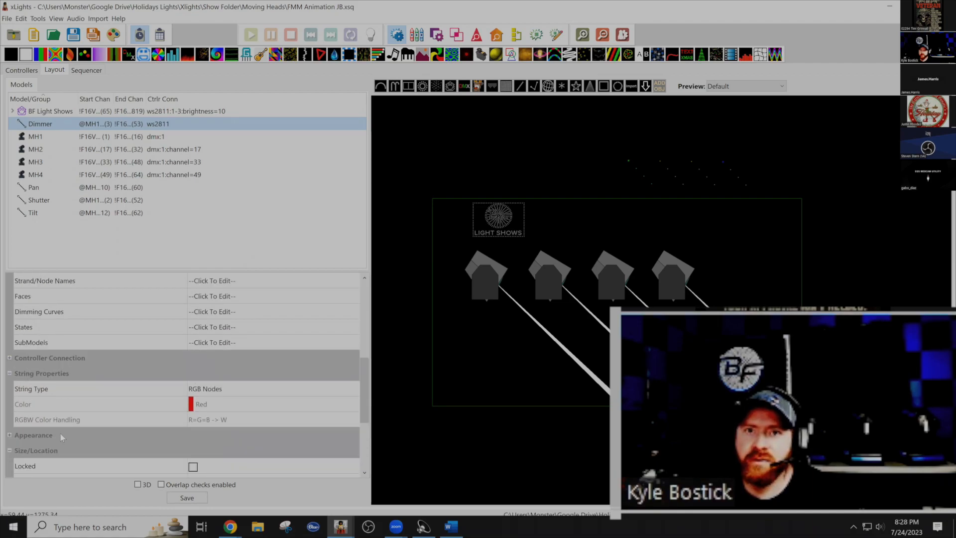
pyautogui.click(9, 450)
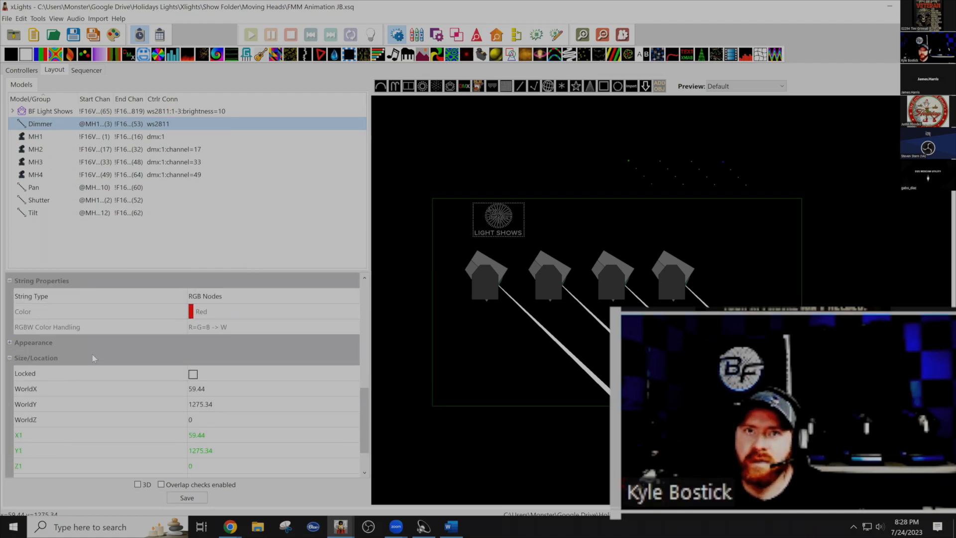
pyautogui.scroll(2, 83, 359)
pyautogui.click(274, 392)
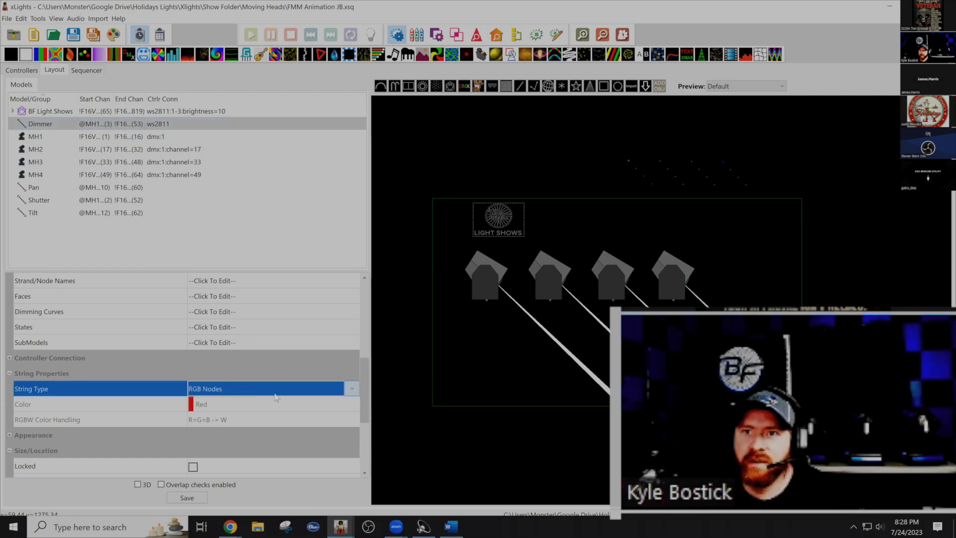
pyautogui.click(352, 388)
pyautogui.scroll(2, 286, 453)
pyautogui.click(254, 434)
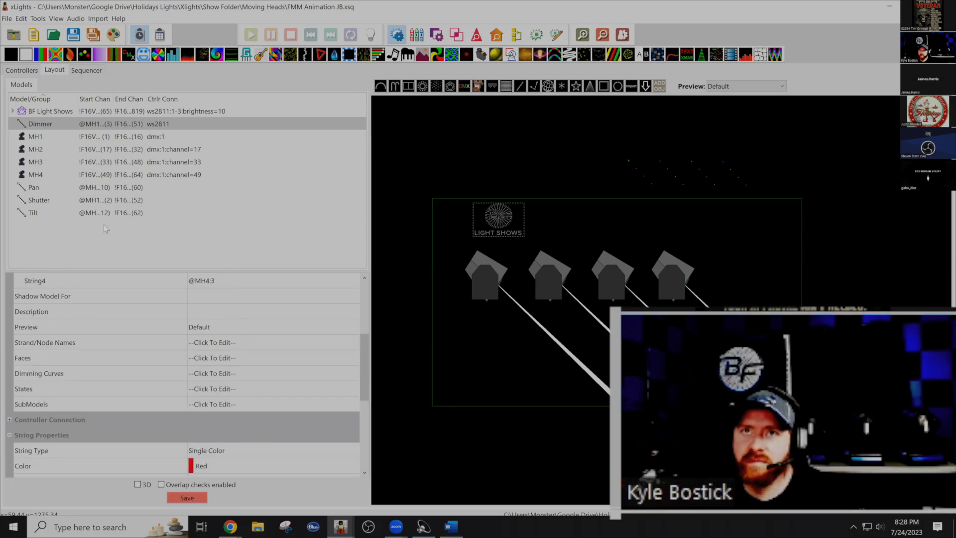
# Change the Pan model's string type to Single Color and open the string type choices for the Shutter model.
pyautogui.click(34, 188)
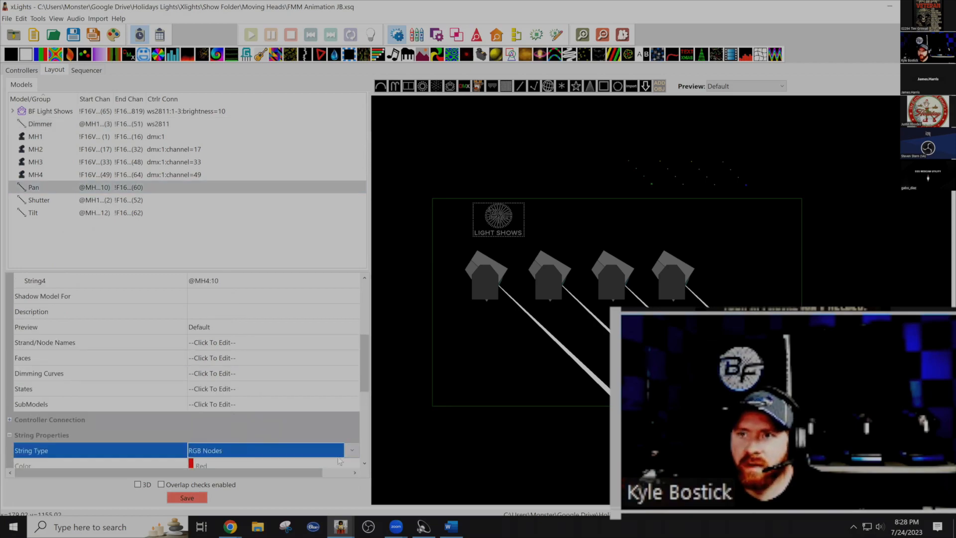
pyautogui.click(357, 451)
pyautogui.scroll(2, 279, 423)
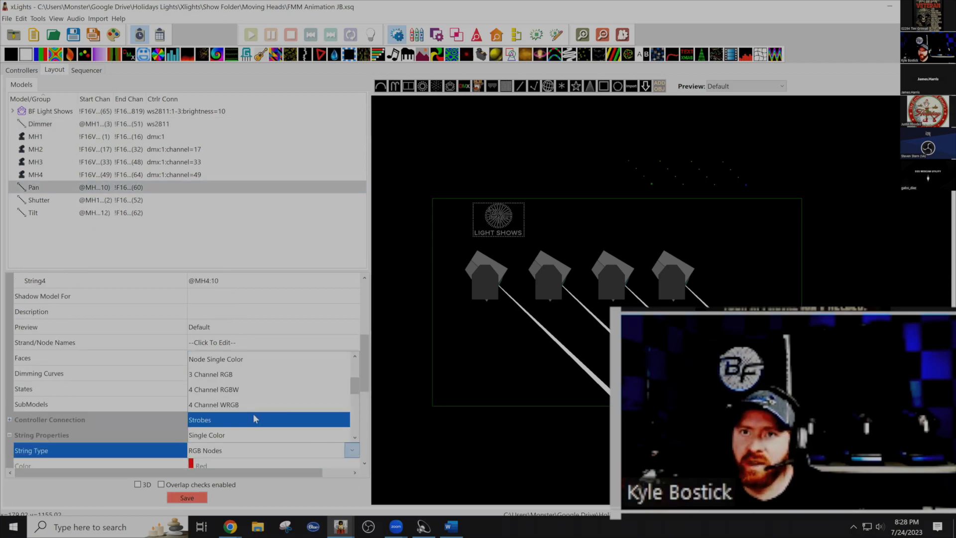
pyautogui.click(250, 436)
pyautogui.click(82, 202)
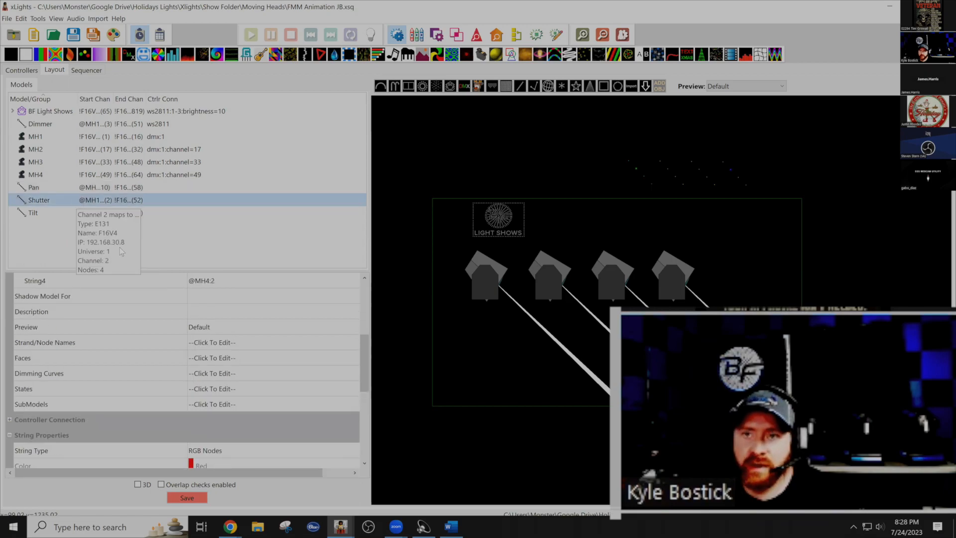
pyautogui.click(349, 454)
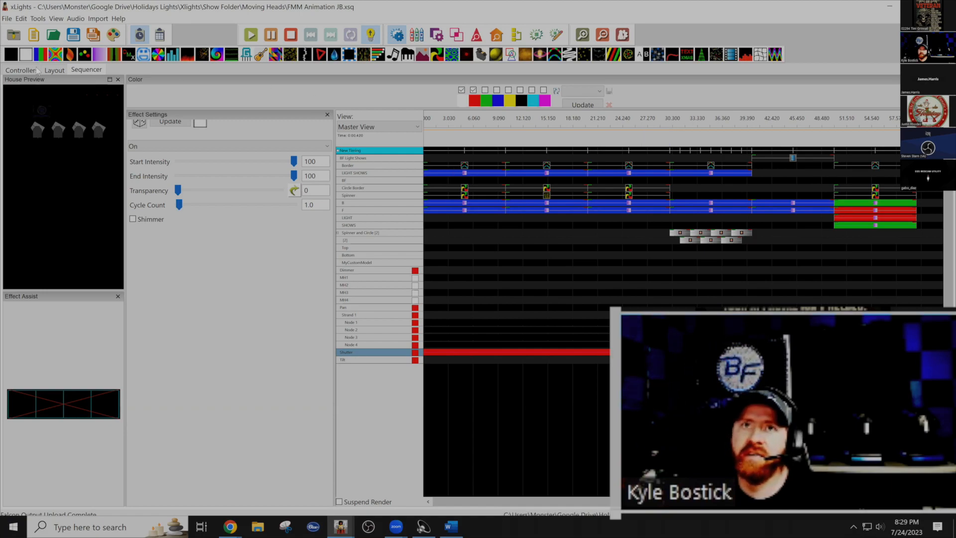
# Try an On effect on the Dimmer model from 2.8 to 3.8 seconds, and delete it.
pyautogui.click(452, 271)
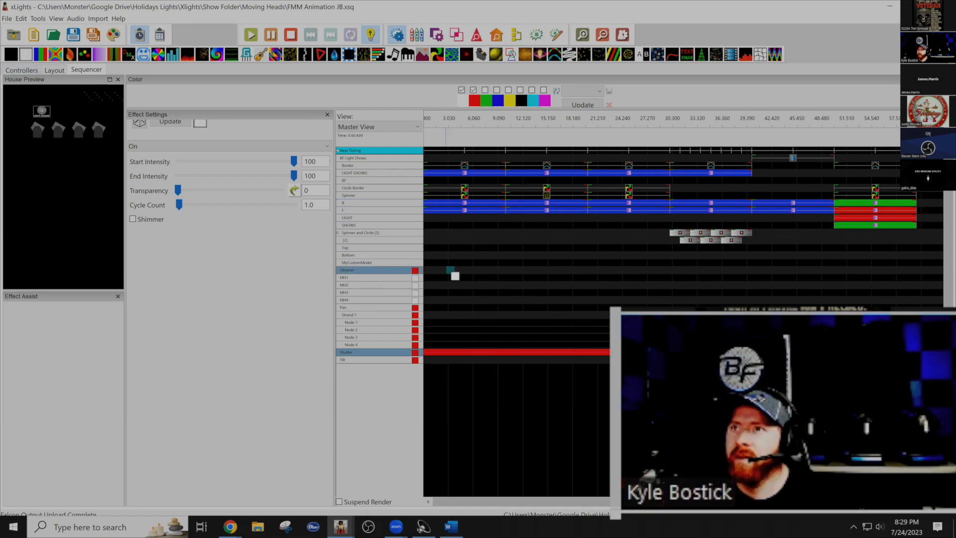
pyautogui.moveTo(455, 275); pyautogui.dragTo(451, 275)
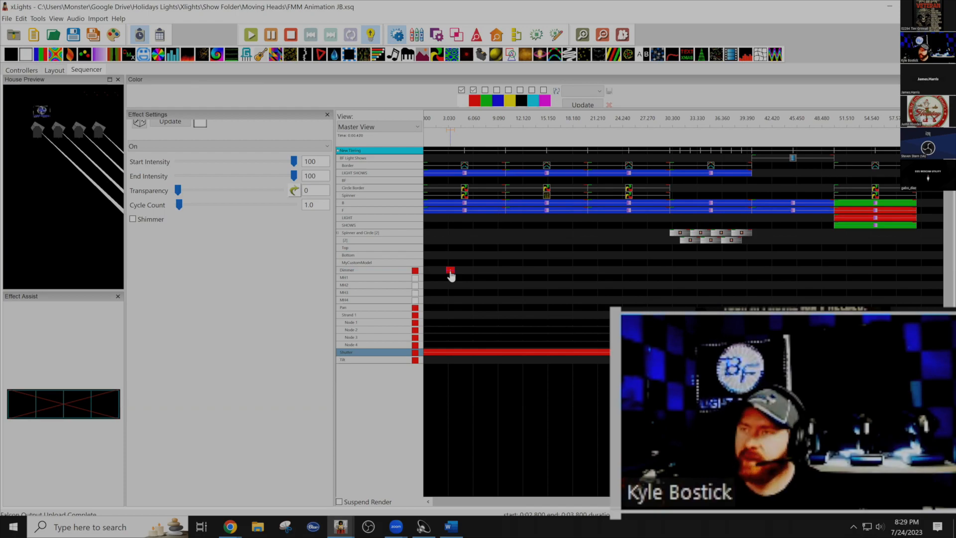
pyautogui.press('Delete')
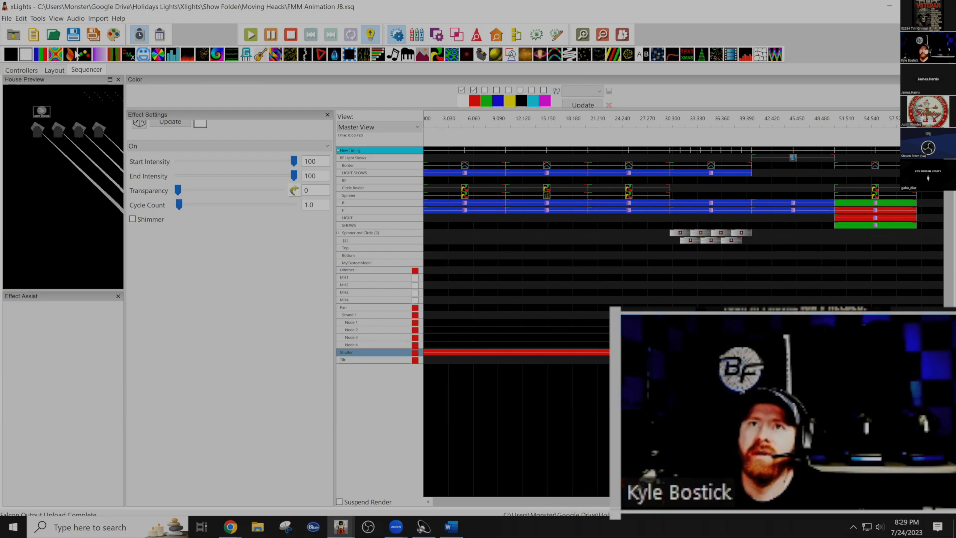
# Add a DMX effect to the Pan model from 0 to about 20.8 seconds, with channels 1 to 4 set to 43.
pyautogui.moveTo(128, 54); pyautogui.dragTo(594, 308)
pyautogui.moveTo(458, 308); pyautogui.dragTo(423, 308)
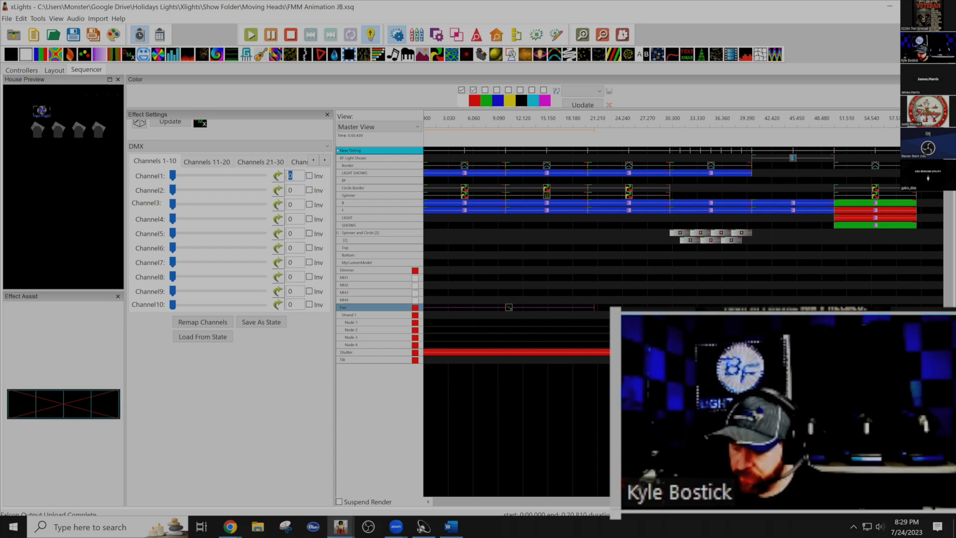
pyautogui.write('43')
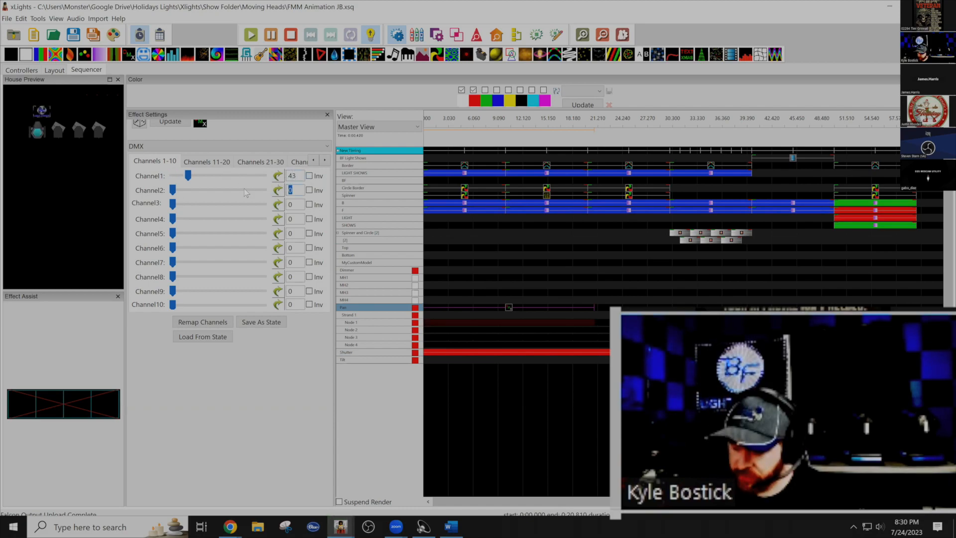
pyautogui.write('43')
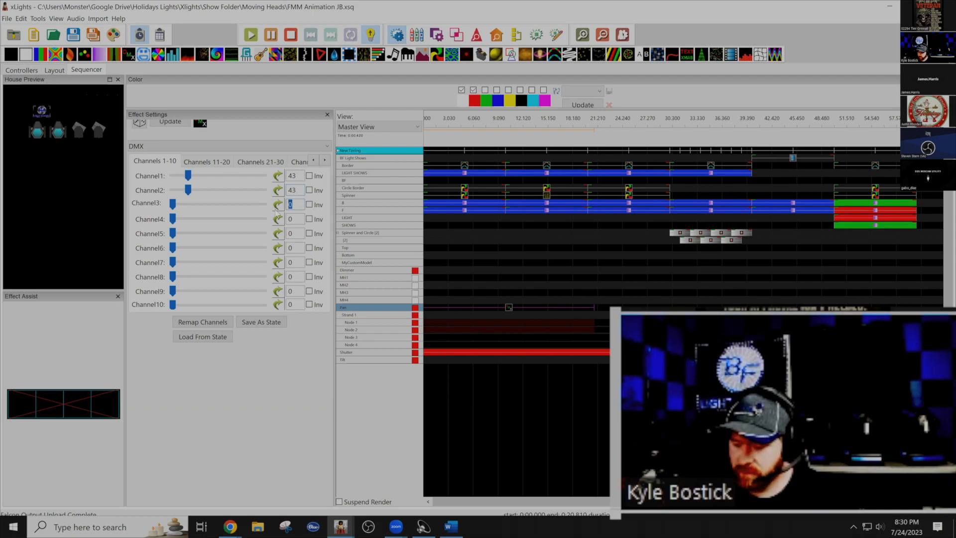
pyautogui.write('4343')
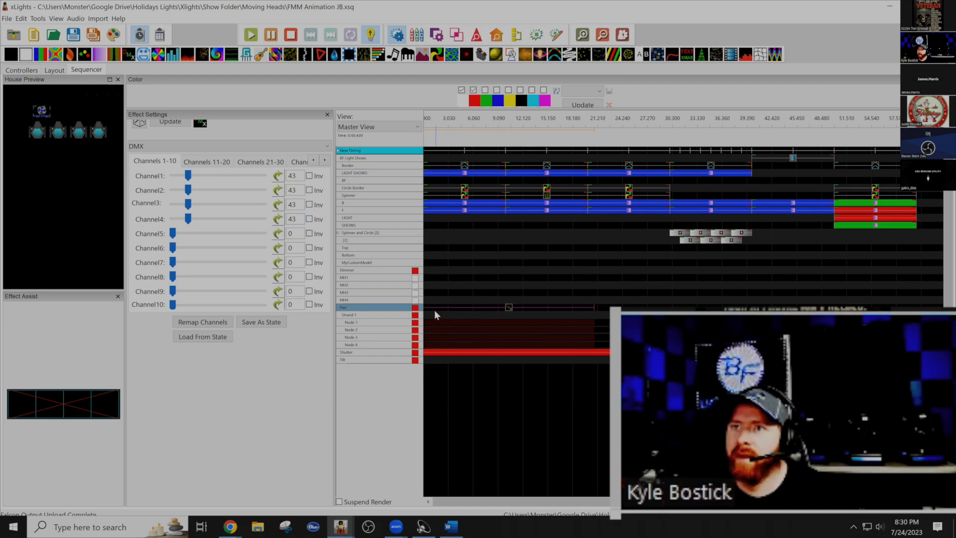
# Copy the Pan DMX effect onto the Tilt model, align it to 0–20.8 seconds, and set channels 1 to 4 to 90.
pyautogui.click(431, 360)
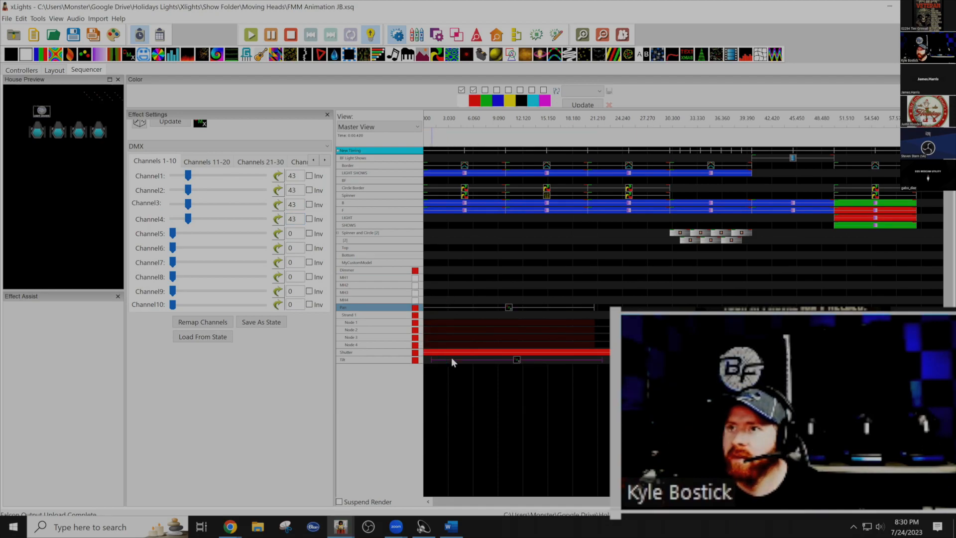
pyautogui.hotkey('ctrl', 'v')
pyautogui.moveTo(517, 361); pyautogui.dragTo(506, 360)
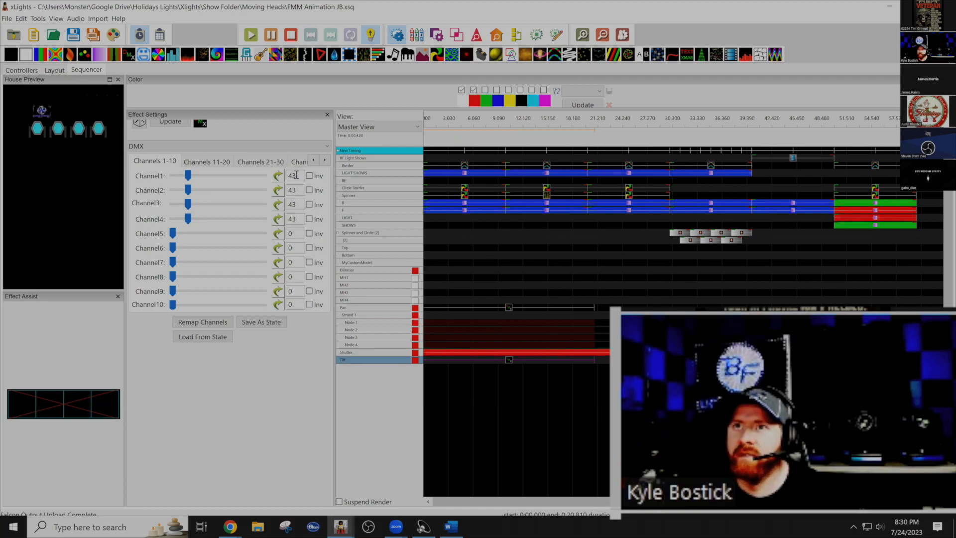
pyautogui.write('90')
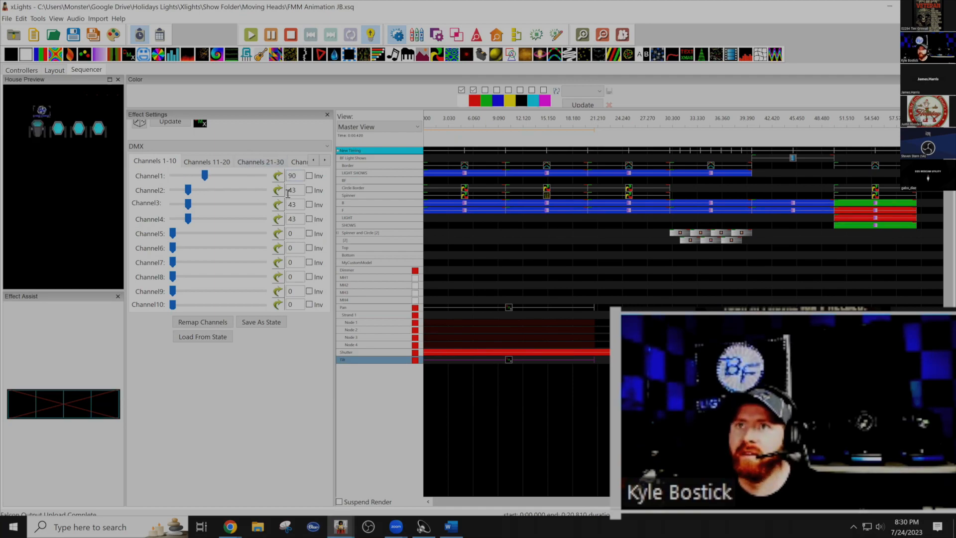
pyautogui.write('90')
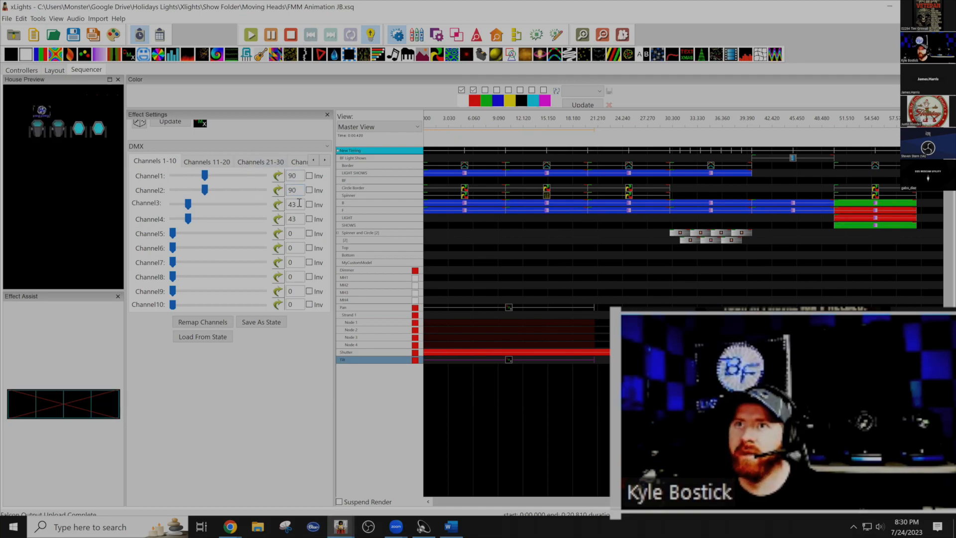
pyautogui.write('90')
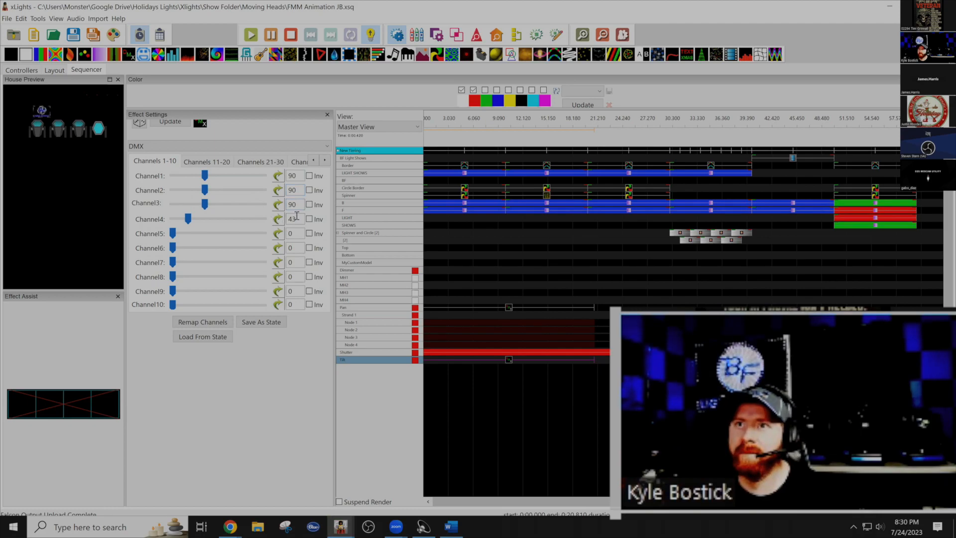
pyautogui.write('90')
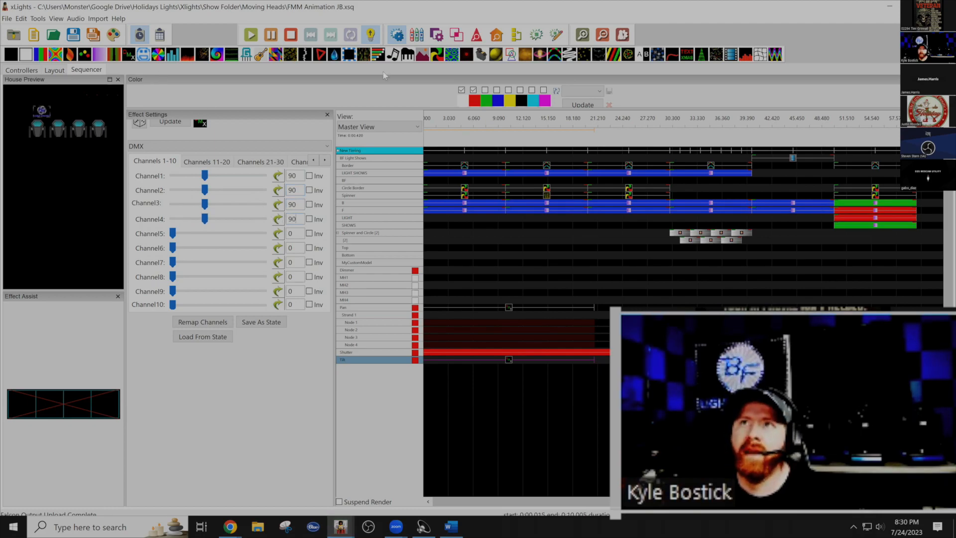
# Add a Single Strand effect to the Dimmer model and stretch it from the sequence start to about 20 seconds.
pyautogui.moveTo(571, 60); pyautogui.dragTo(434, 274)
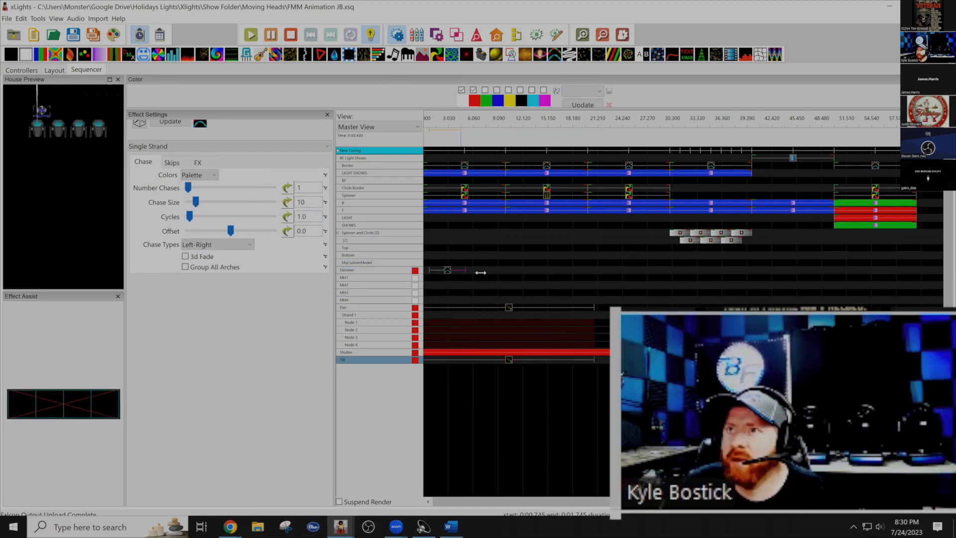
pyautogui.moveTo(481, 270); pyautogui.dragTo(590, 270)
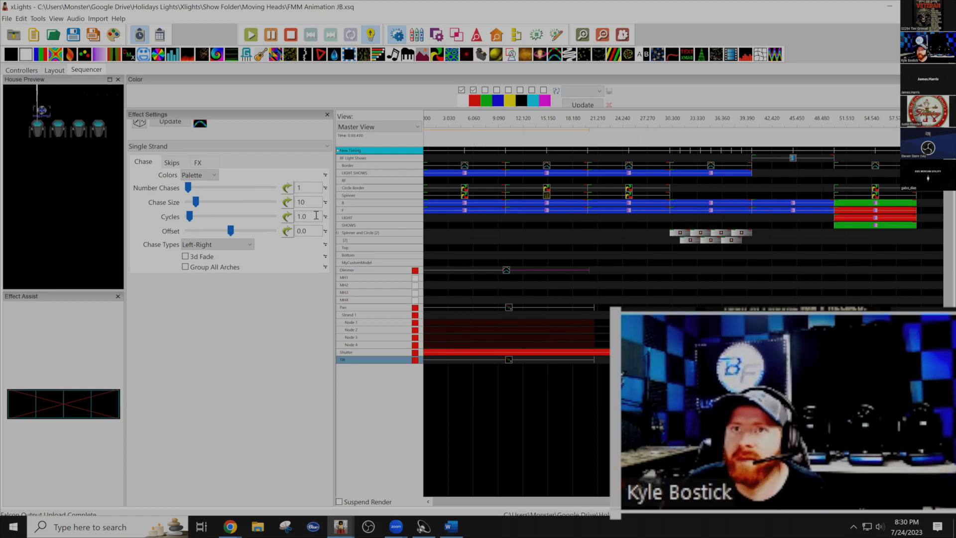
# Set the Dimmer model's Single Strand effect to 21.7 cycles with the Bounce from Left chase type.
pyautogui.press('BackSpace')
pyautogui.press('BackSpace')
pyautogui.press('BackSpace')
pyautogui.write('5')
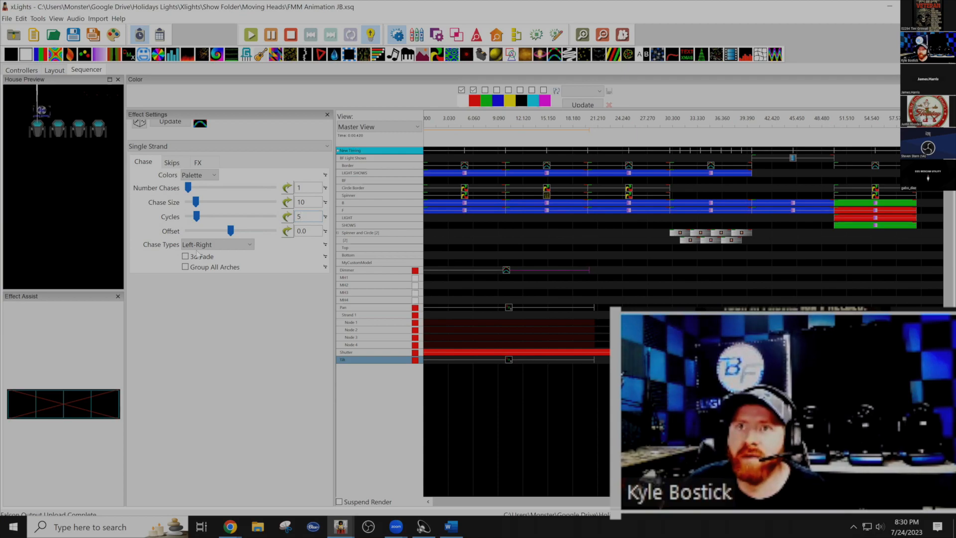
pyautogui.click(211, 245)
pyautogui.click(215, 273)
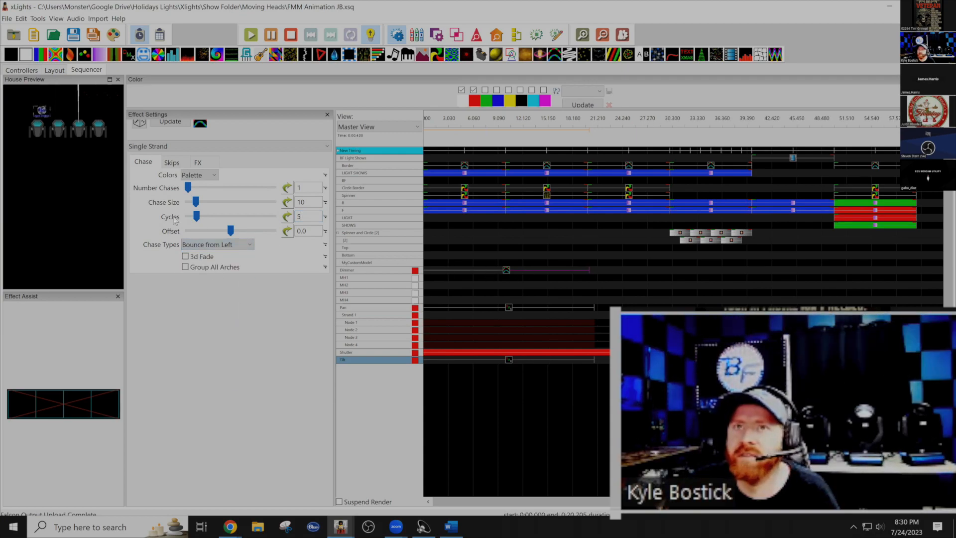
pyautogui.moveTo(196, 216); pyautogui.dragTo(224, 219)
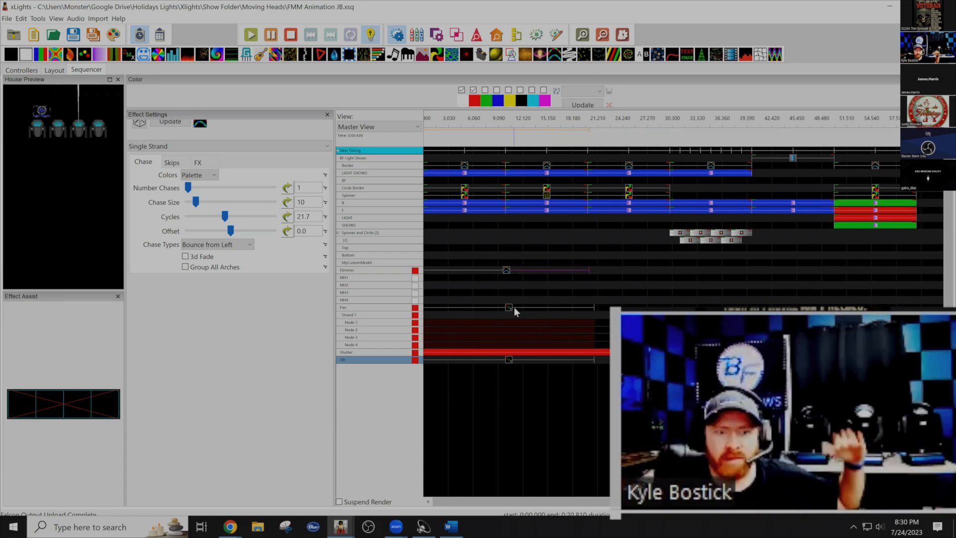
# Apply Ramp Up/Down value curves to channels 1 and 2 of the Tilt DMX effect, with start 60, mid 100 and end 60.
pyautogui.click(507, 359)
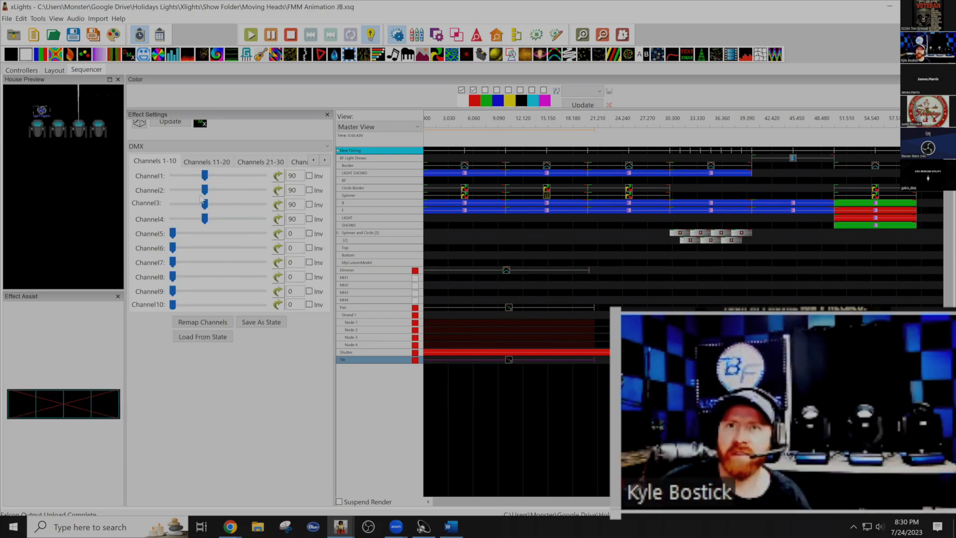
pyautogui.click(276, 177)
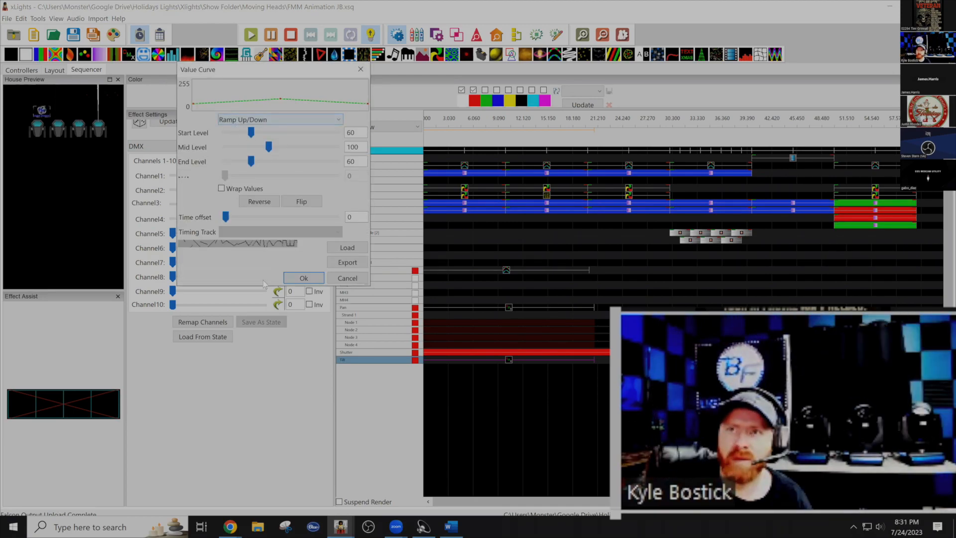
pyautogui.click(304, 278)
pyautogui.click(277, 190)
pyautogui.click(308, 290)
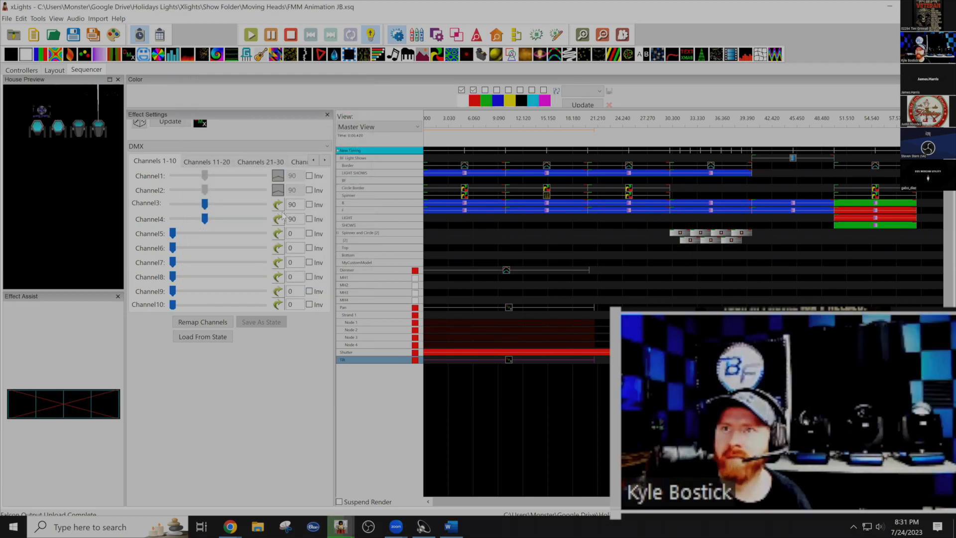
# Apply Ramp Up/Down value curves to channels 3 and 4 of the Tilt effect, with start 100, mid 60 and end 100.
pyautogui.click(280, 205)
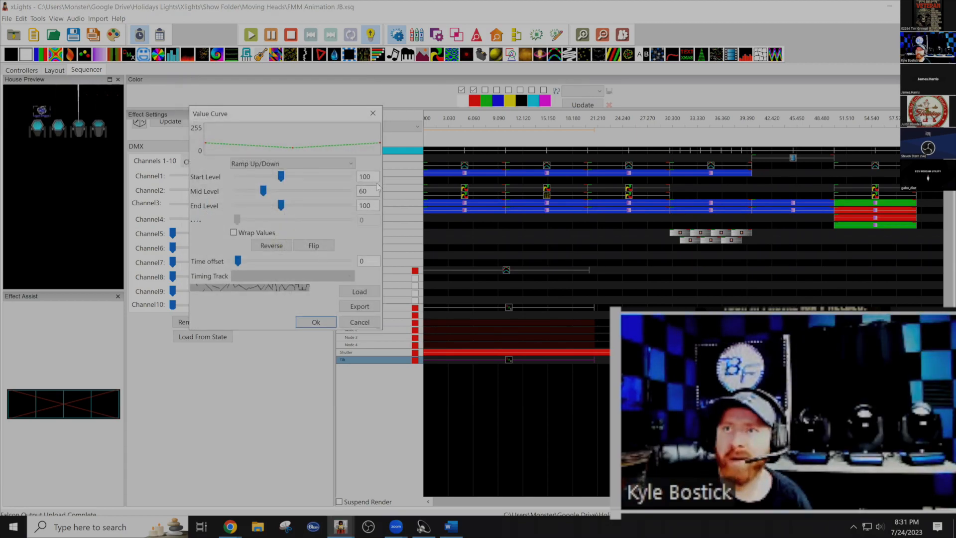
pyautogui.click(316, 321)
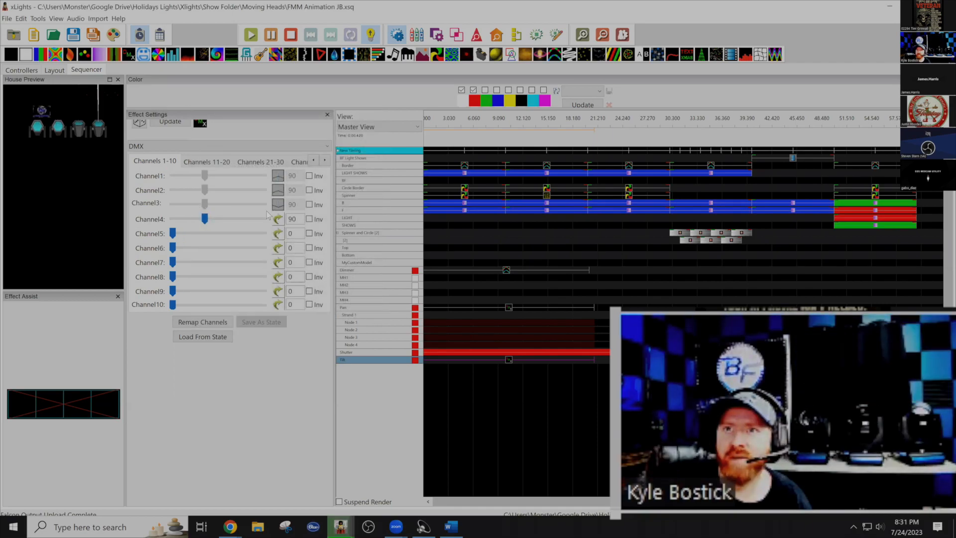
pyautogui.click(277, 219)
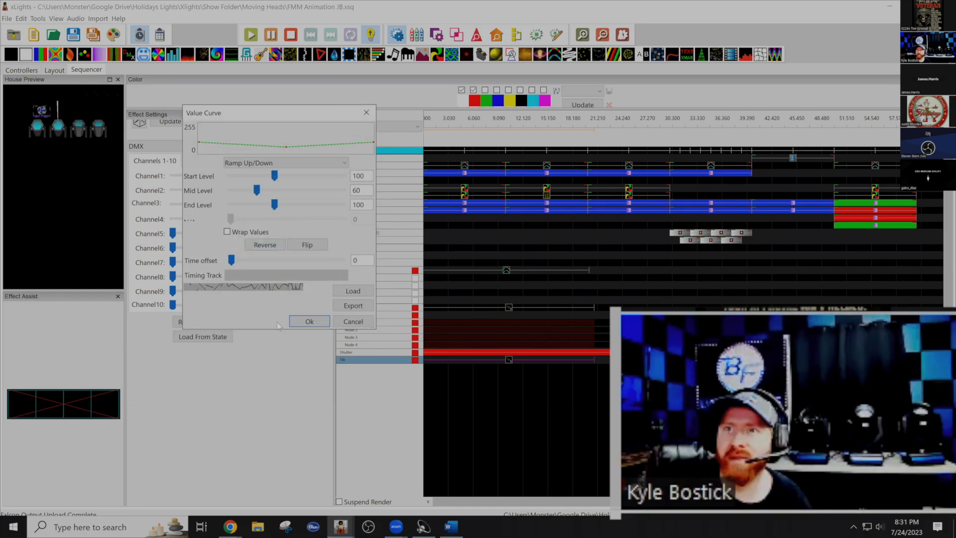
pyautogui.click(309, 321)
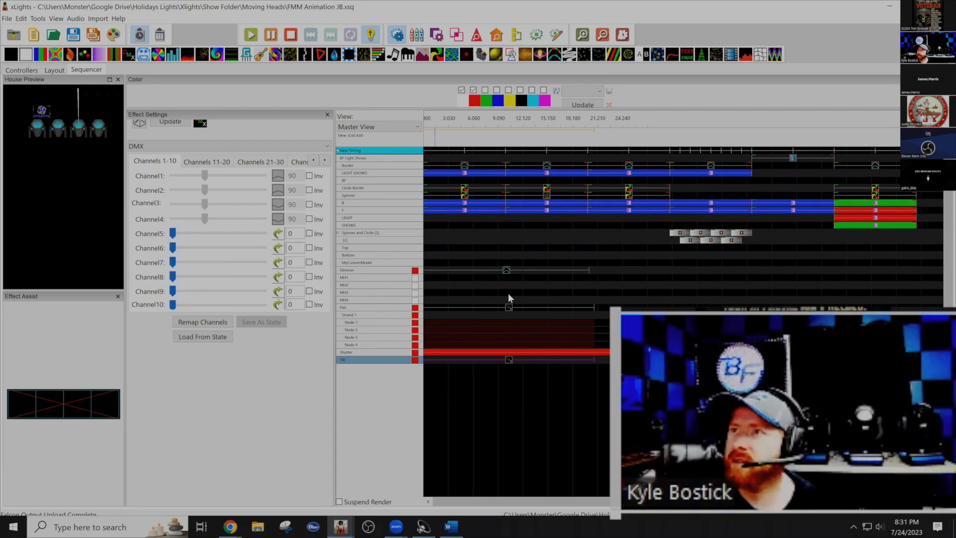
# Shorten the Tilt model's DMX effect so that it runs from 0 to about 2.5 seconds.
pyautogui.moveTo(594, 361); pyautogui.dragTo(477, 370)
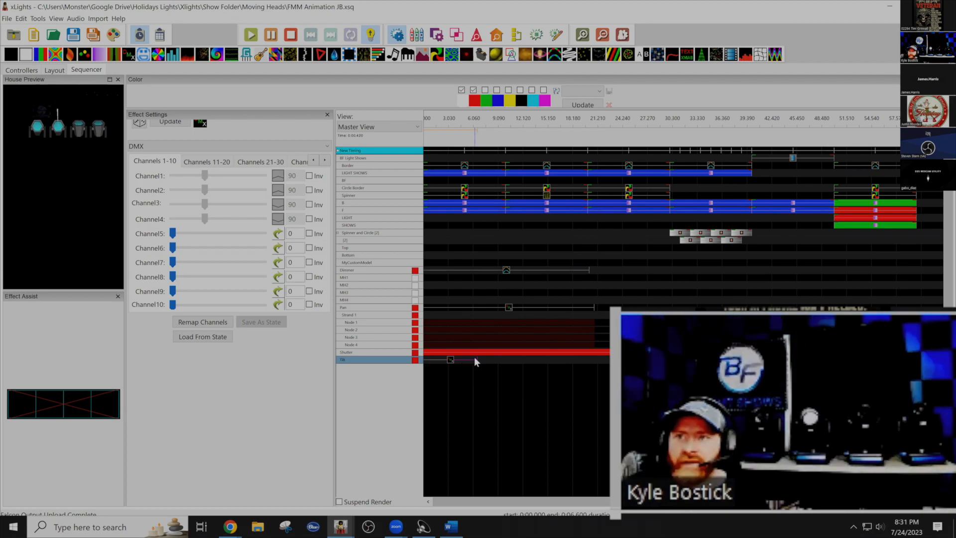
pyautogui.moveTo(476, 360); pyautogui.dragTo(442, 361)
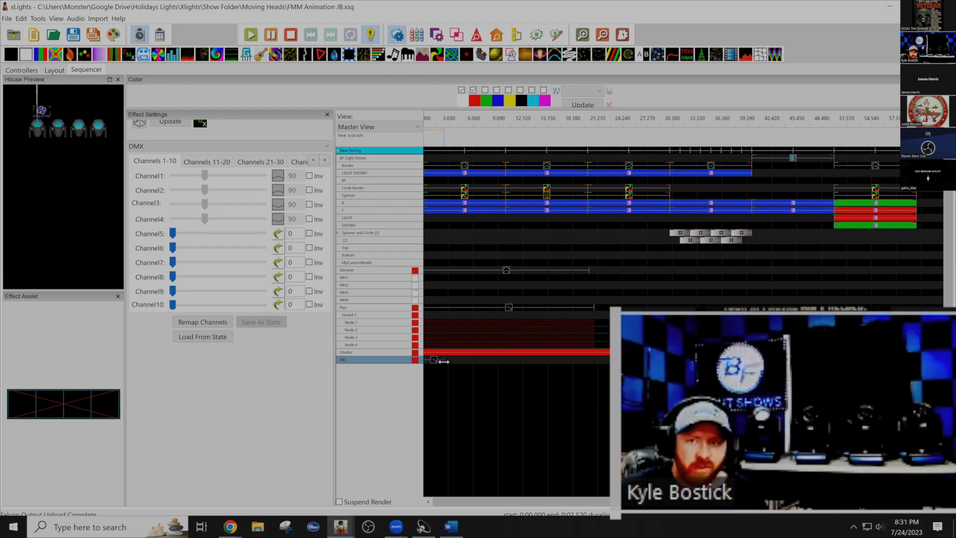
# Shorten the Pan effect to about 5.5 seconds and give its Channel1 a Ramp value curve from 43 to 86.
pyautogui.click(513, 308)
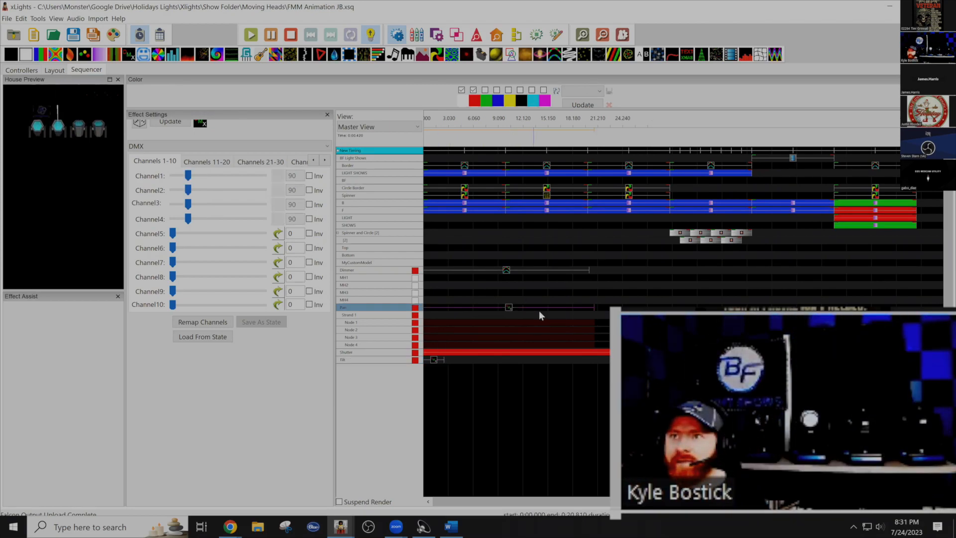
pyautogui.moveTo(595, 308); pyautogui.dragTo(468, 308)
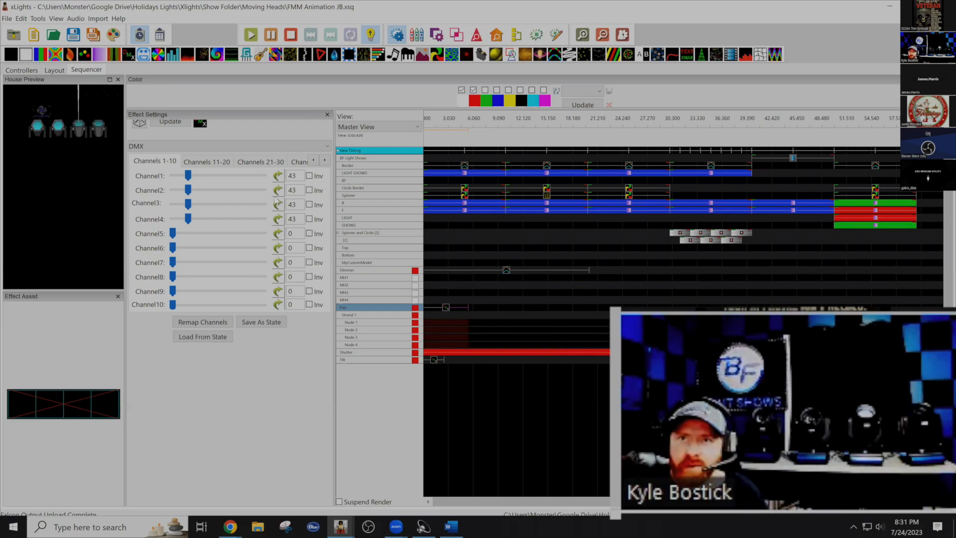
pyautogui.click(277, 176)
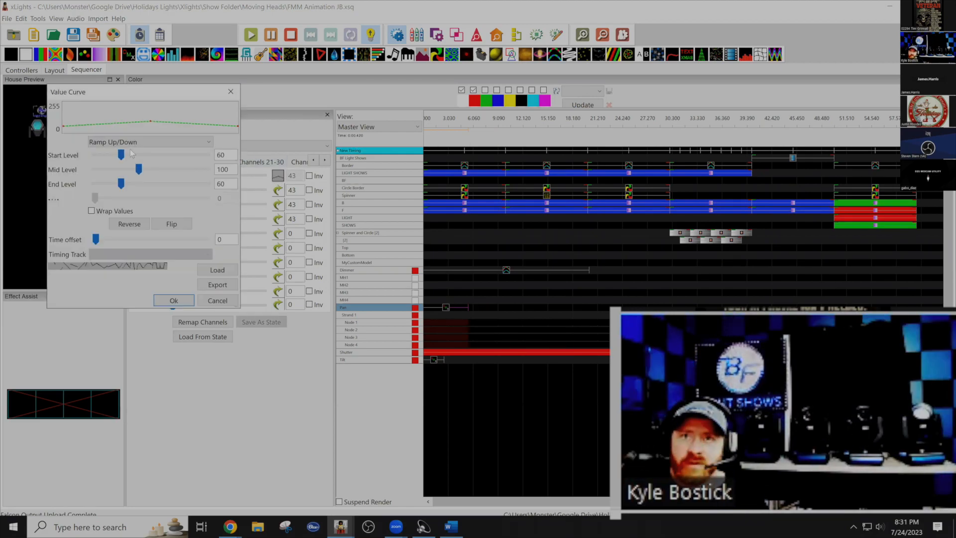
pyautogui.click(131, 143)
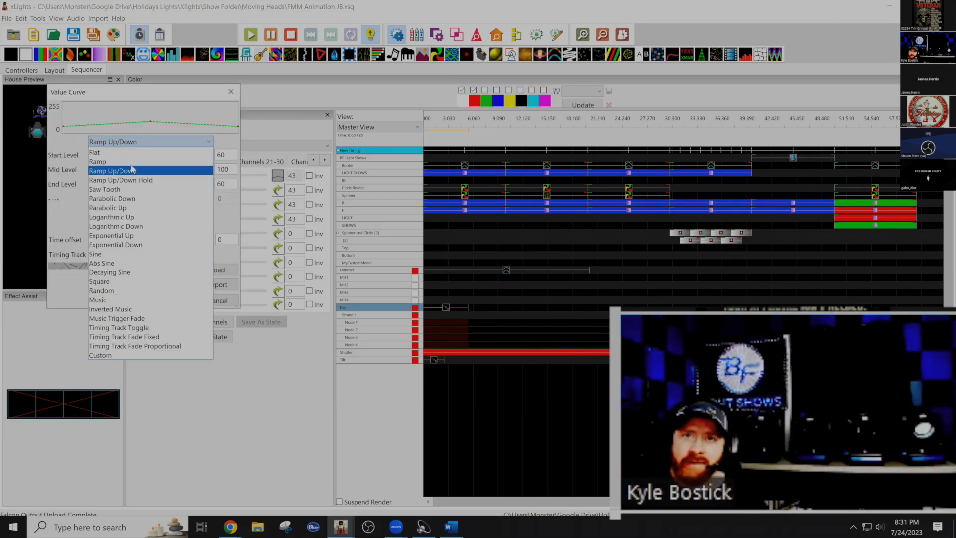
pyautogui.click(131, 162)
pyautogui.moveTo(230, 156); pyautogui.dragTo(197, 150)
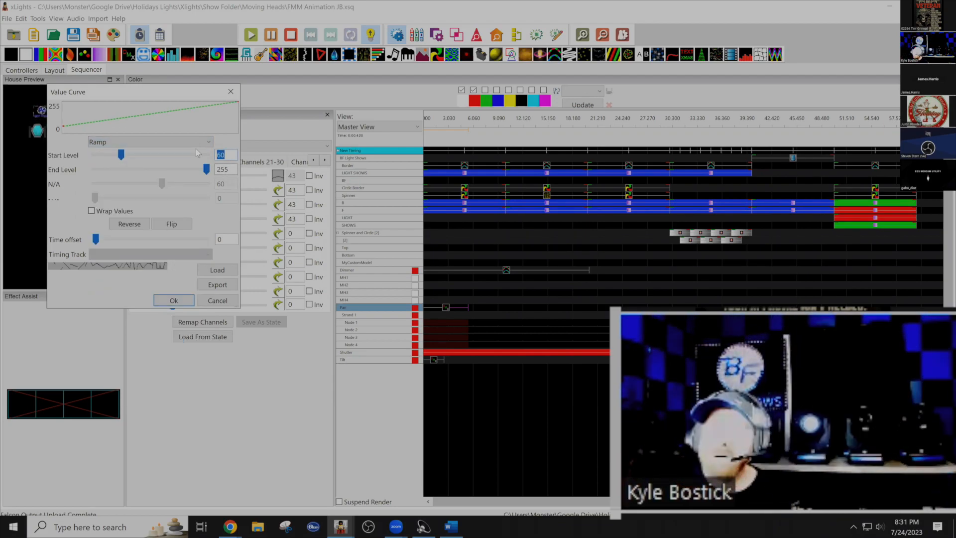
pyautogui.write('43')
pyautogui.moveTo(230, 170); pyautogui.dragTo(192, 168)
pyautogui.write('86')
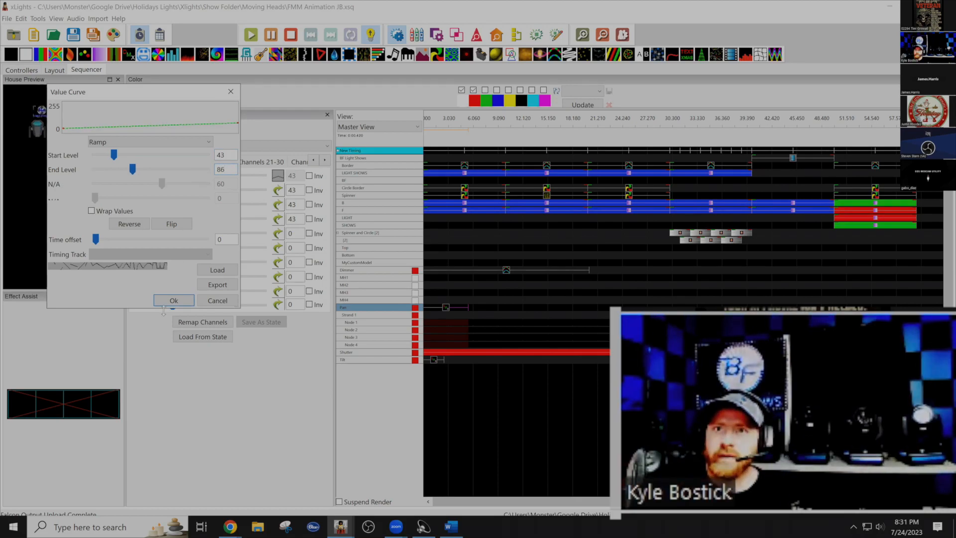
pyautogui.click(167, 303)
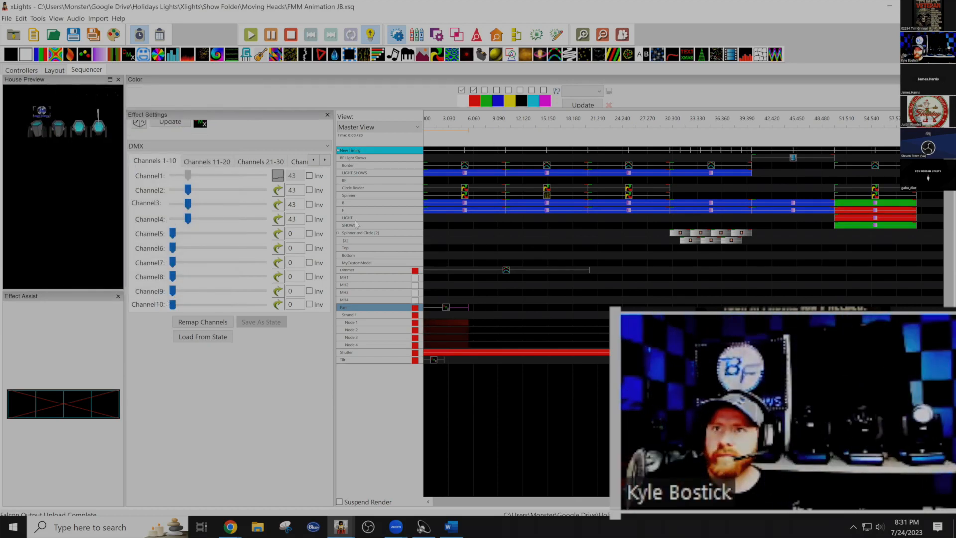
# Enable Ramp Up/Down value curves on Channel2, Channel3 and Channel4 of the Pan effect with their stored levels.
pyautogui.click(278, 190)
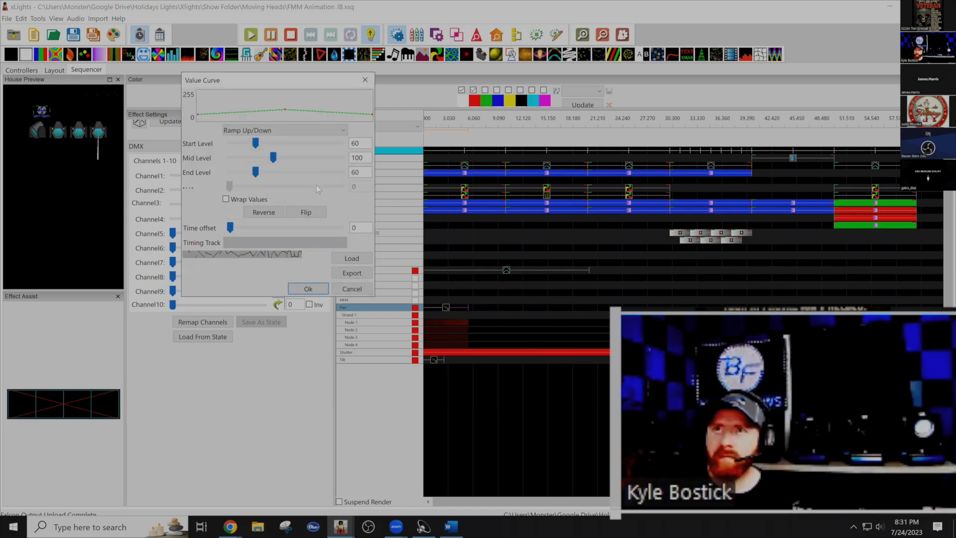
pyautogui.click(313, 291)
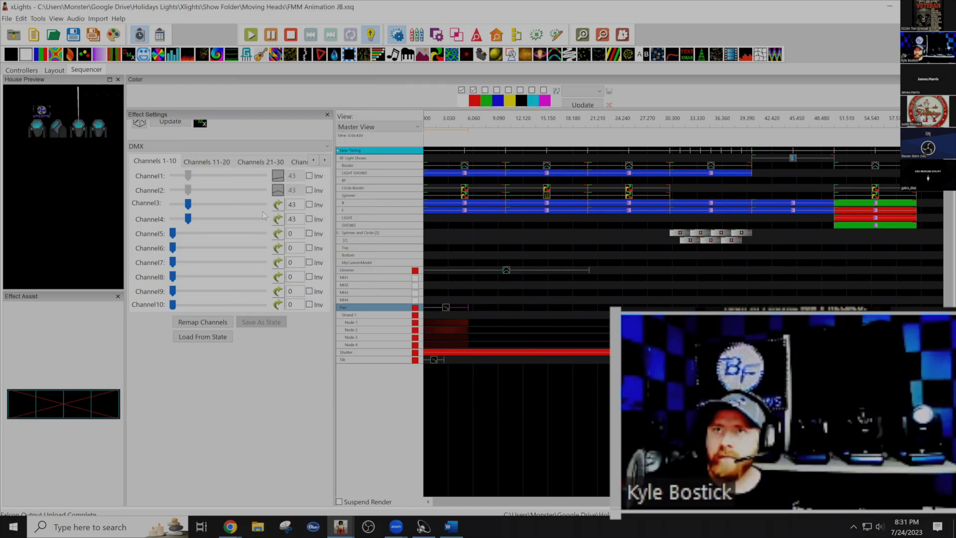
pyautogui.click(278, 205)
pyautogui.click(309, 320)
pyautogui.click(279, 219)
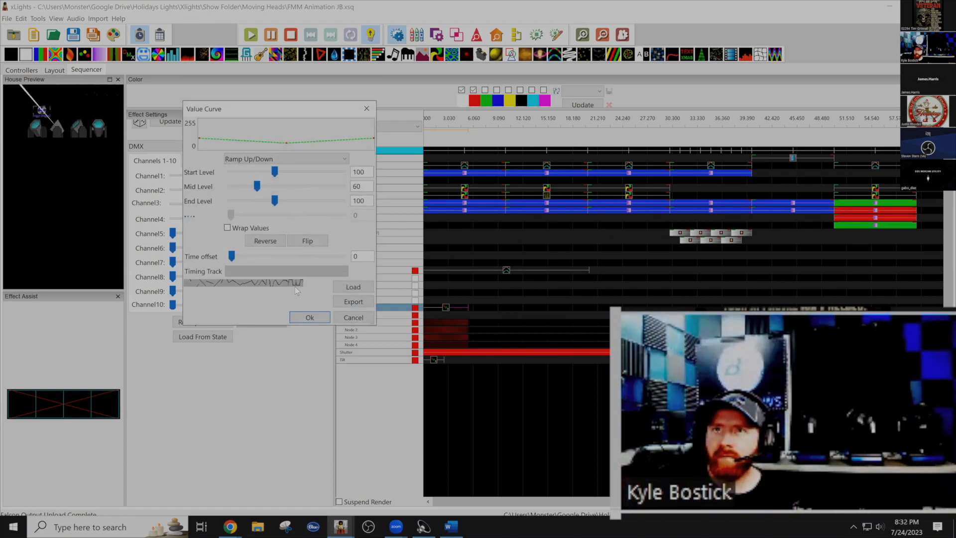
pyautogui.click(309, 319)
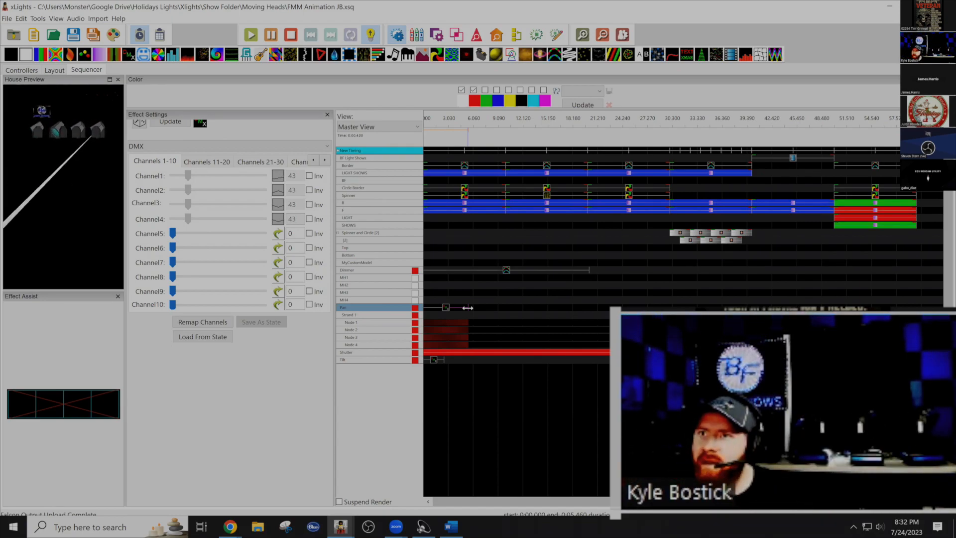
# Lengthen the Tilt effect to about the length of the Pan effect, and select the Pan effect.
pyautogui.moveTo(443, 360); pyautogui.dragTo(471, 365)
pyautogui.click(448, 308)
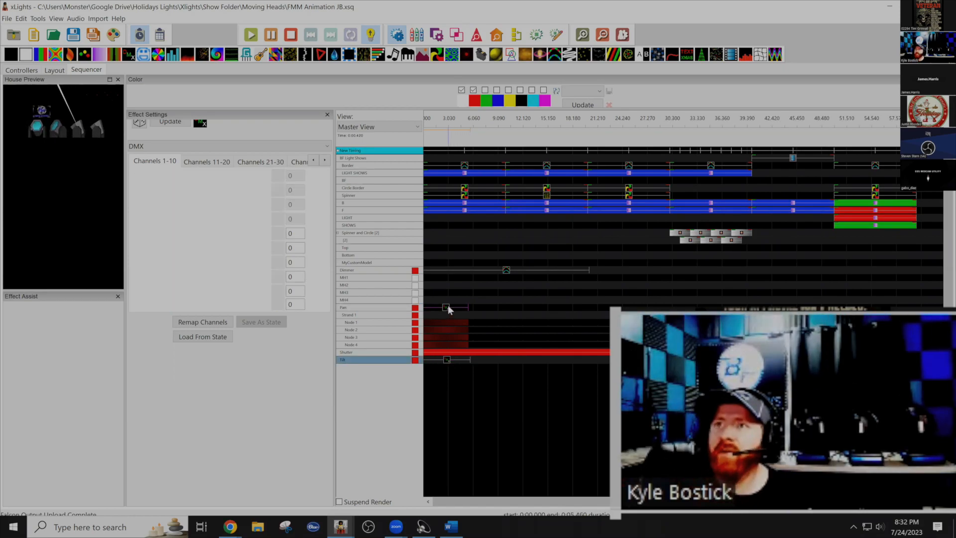
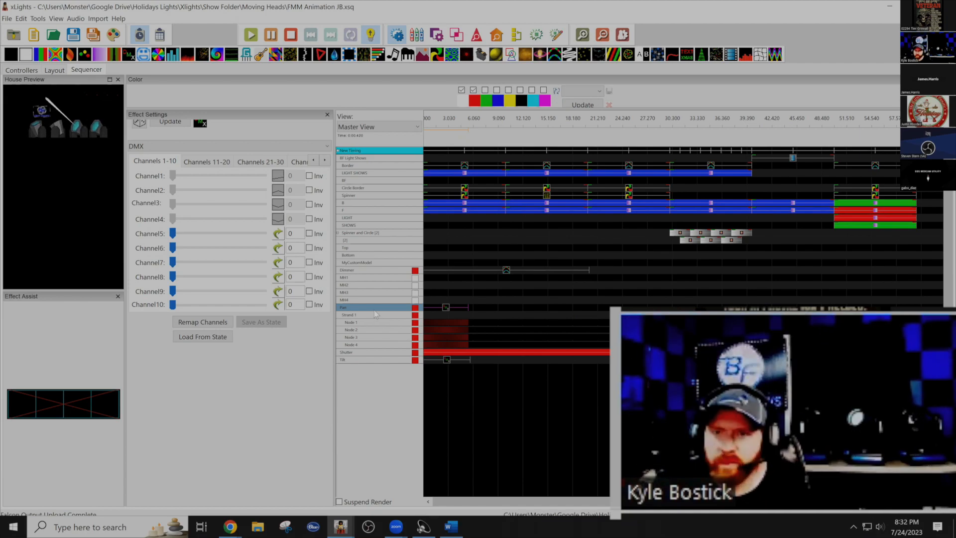
# Delete the existing effects on the Tilt, Pan and Dimmer rows.
pyautogui.click(445, 361)
pyautogui.press('Delete')
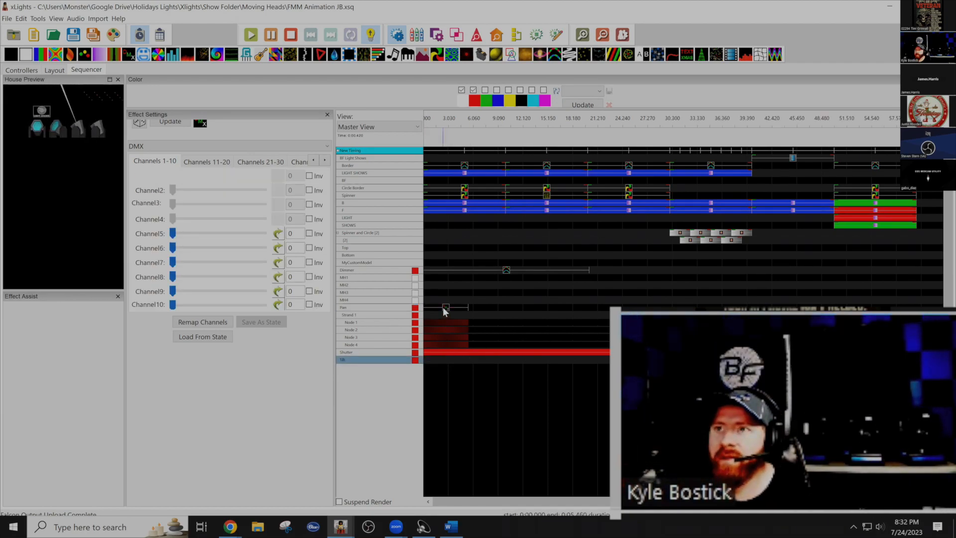
pyautogui.click(445, 308)
pyautogui.press('Delete')
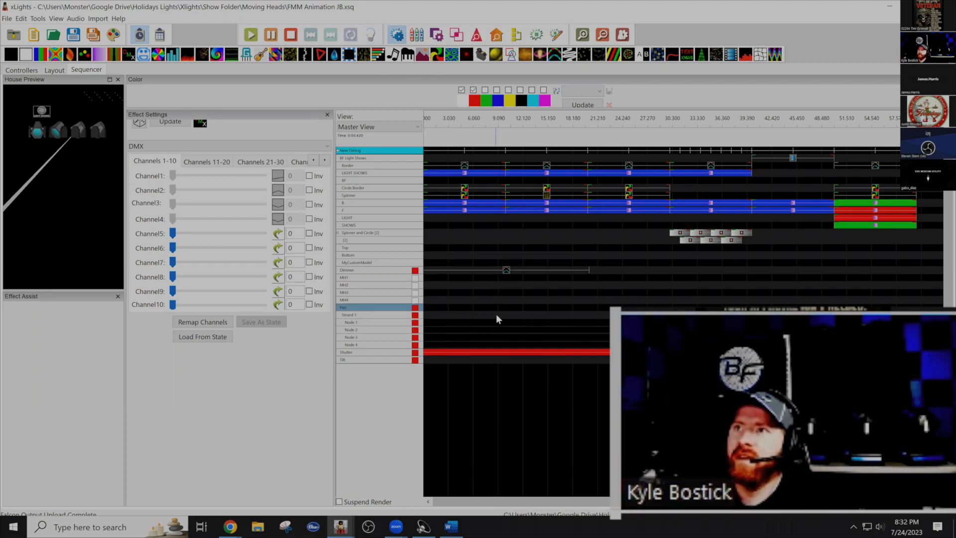
pyautogui.click(506, 274)
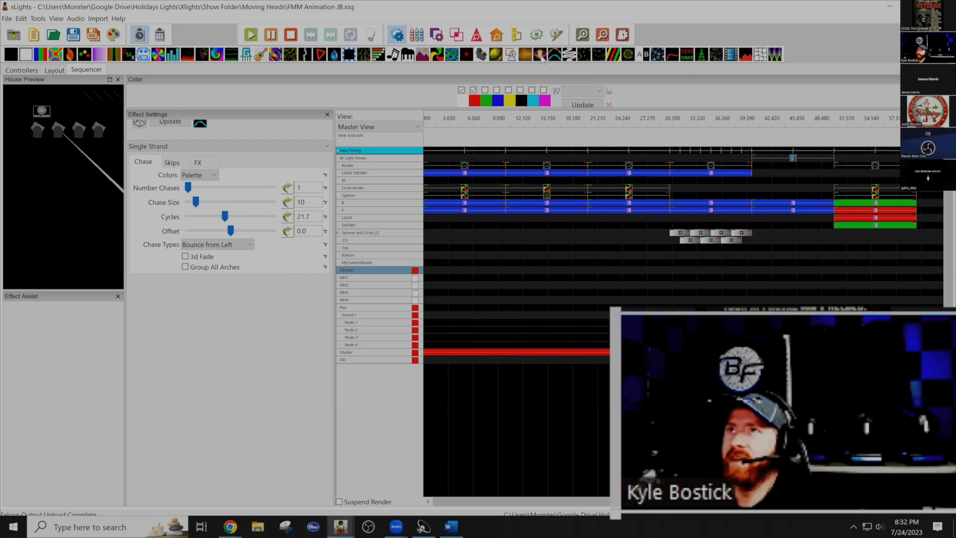
# Place a DMX effect at the start of the Pan row and give Channel1 a Ramp value curve from 0 to 86.
pyautogui.moveTo(128, 56)
pyautogui.mouseDown()
pyautogui.moveTo(279, 209)
pyautogui.moveTo(453, 346)
pyautogui.moveTo(463, 268)
pyautogui.moveTo(460, 310)
pyautogui.moveTo(426, 311)
pyautogui.mouseUp()
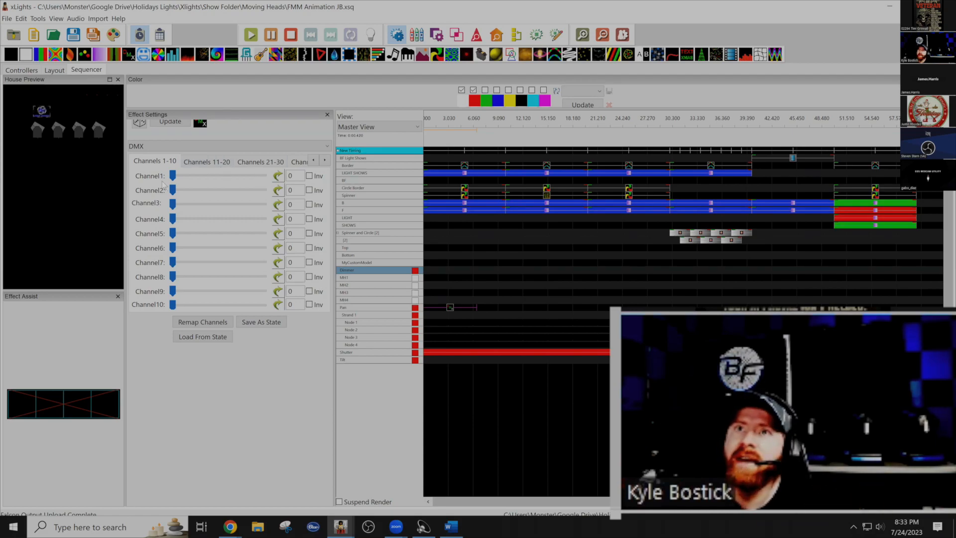
pyautogui.click(278, 177)
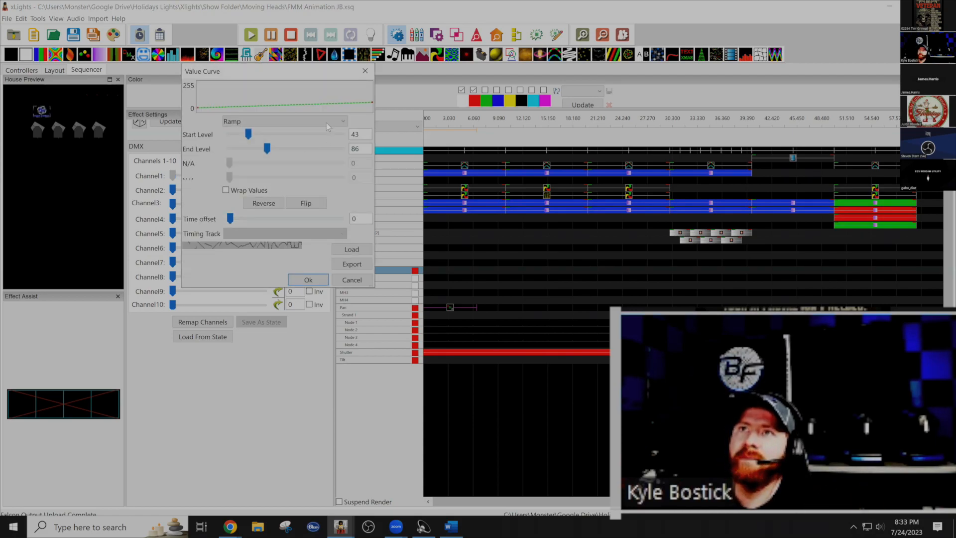
pyautogui.moveTo(367, 136); pyautogui.dragTo(314, 129)
pyautogui.write('0')
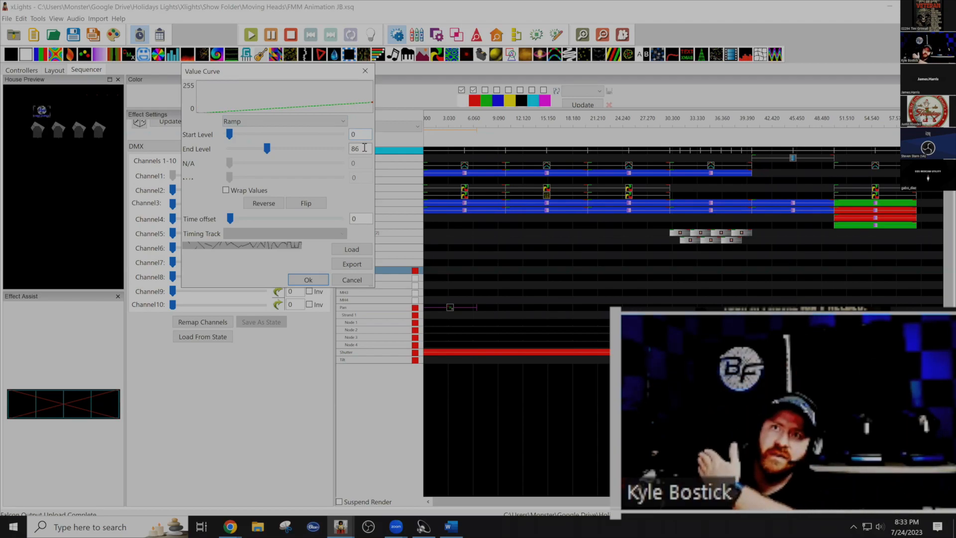
pyautogui.click(309, 280)
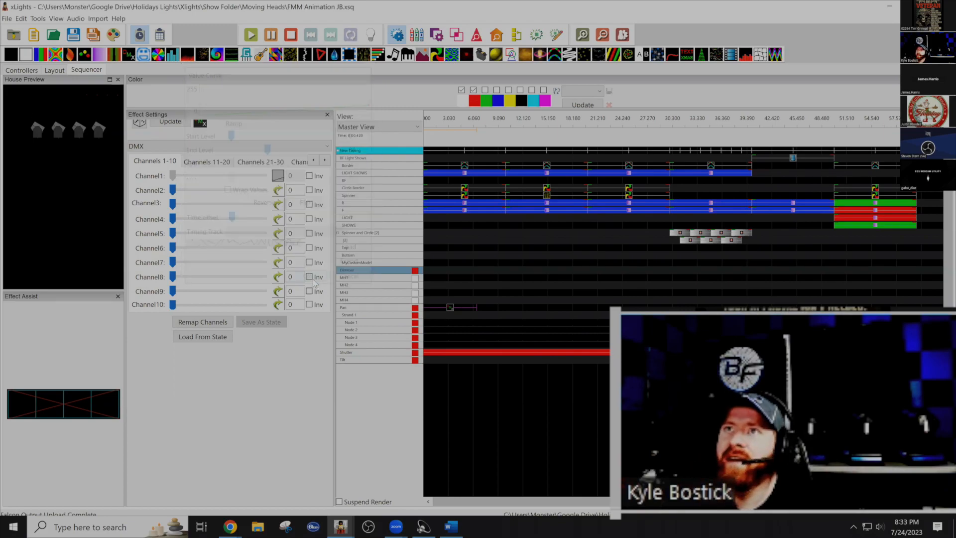
# Give Channel2 of the Pan effect a Ramp value curve with start level 0 and end level 86.
pyautogui.click(277, 191)
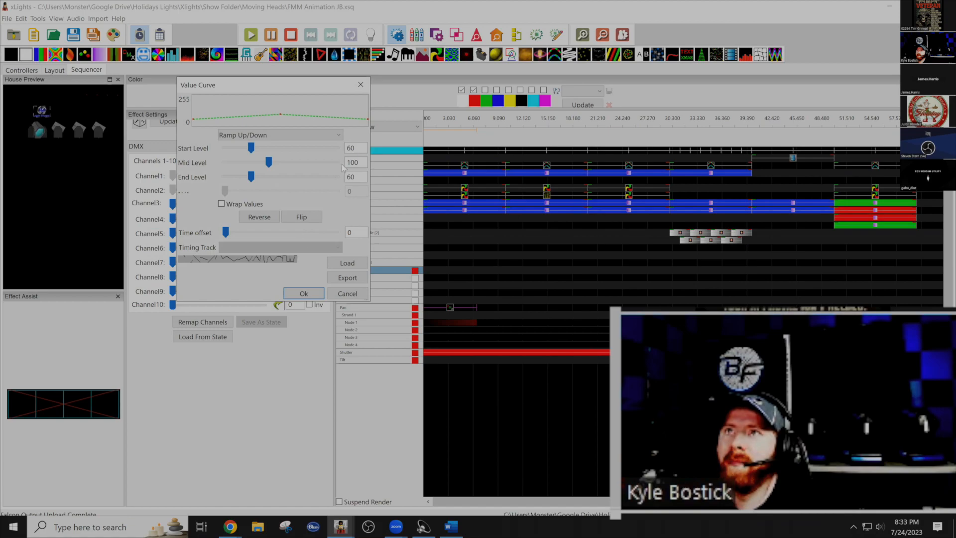
pyautogui.click(298, 134)
pyautogui.scroll(5, 259, 189)
pyautogui.click(234, 151)
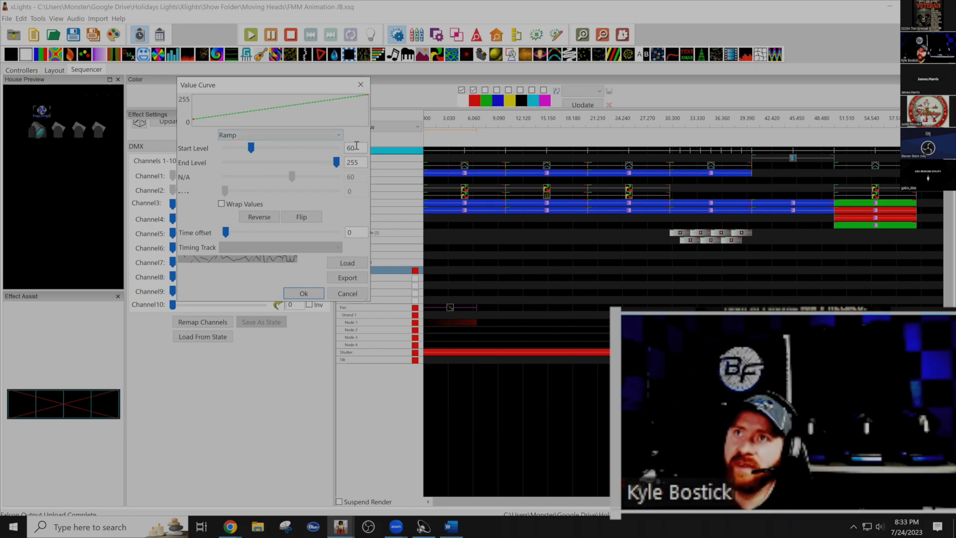
pyautogui.write('0')
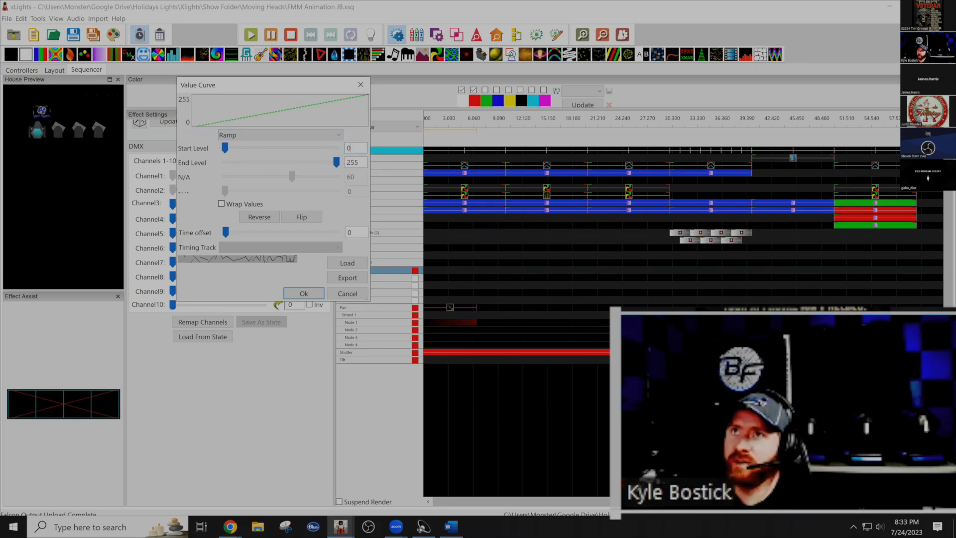
pyautogui.write('86')
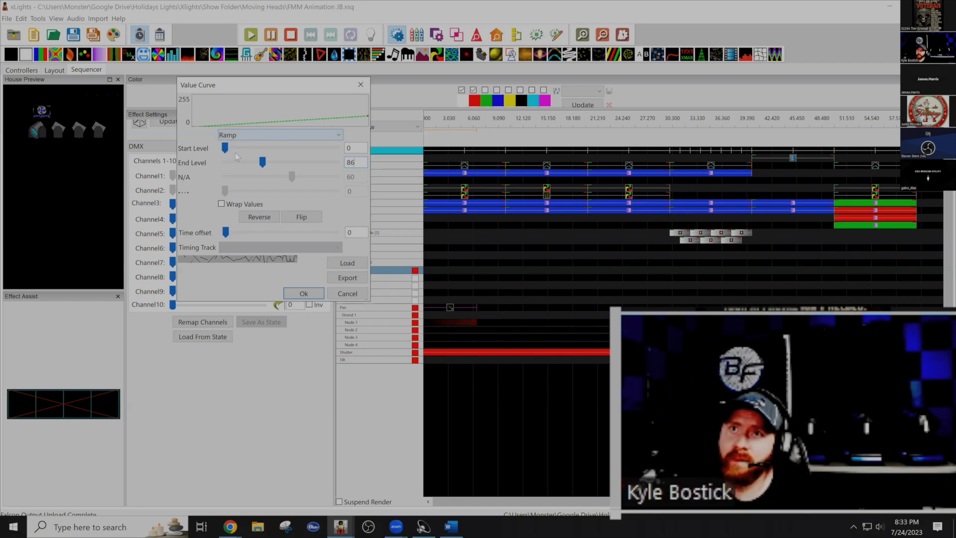
pyautogui.click(309, 297)
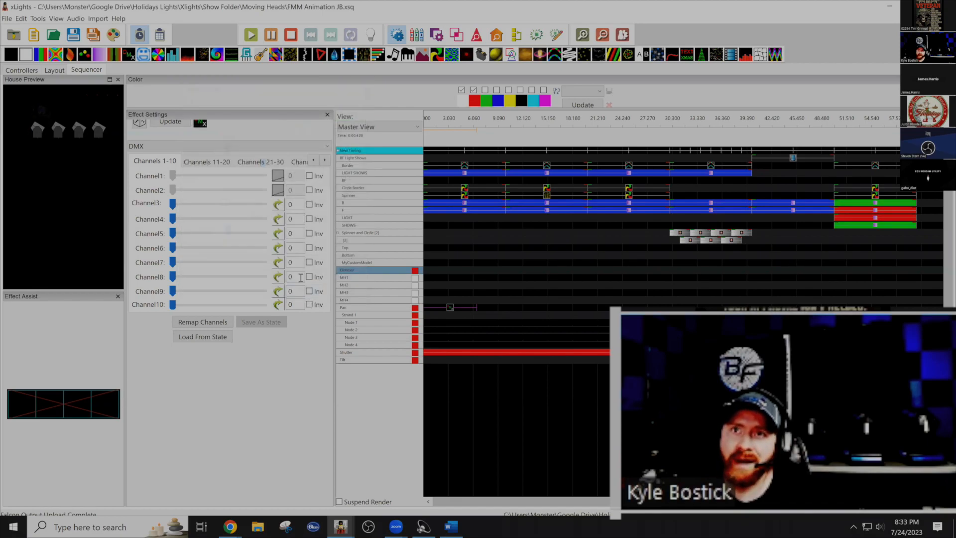
# Give Channel3 of the Pan effect a Ramp value curve with start level 0 and end level 86.
pyautogui.click(278, 205)
pyautogui.click(280, 147)
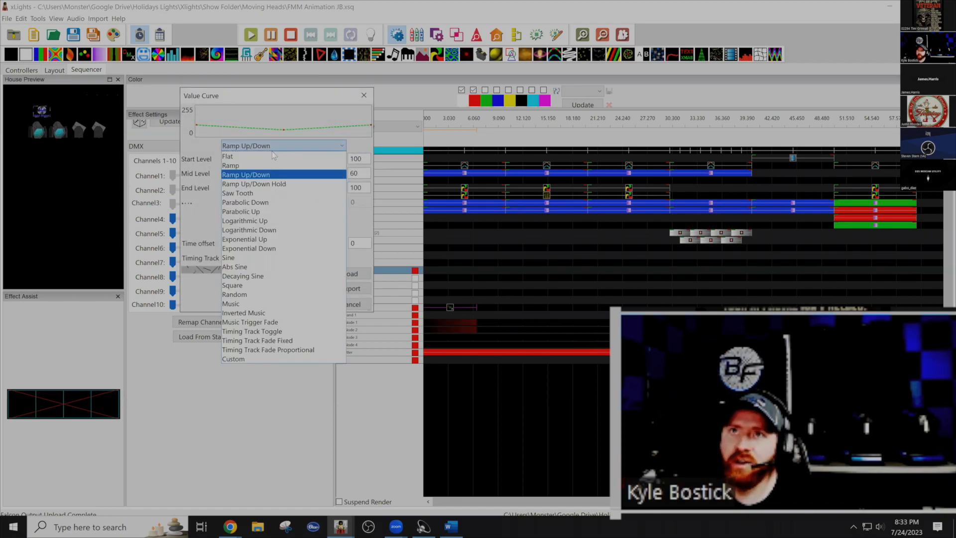
pyautogui.click(272, 167)
pyautogui.press('Tab')
pyautogui.press('Tab')
pyautogui.write('0')
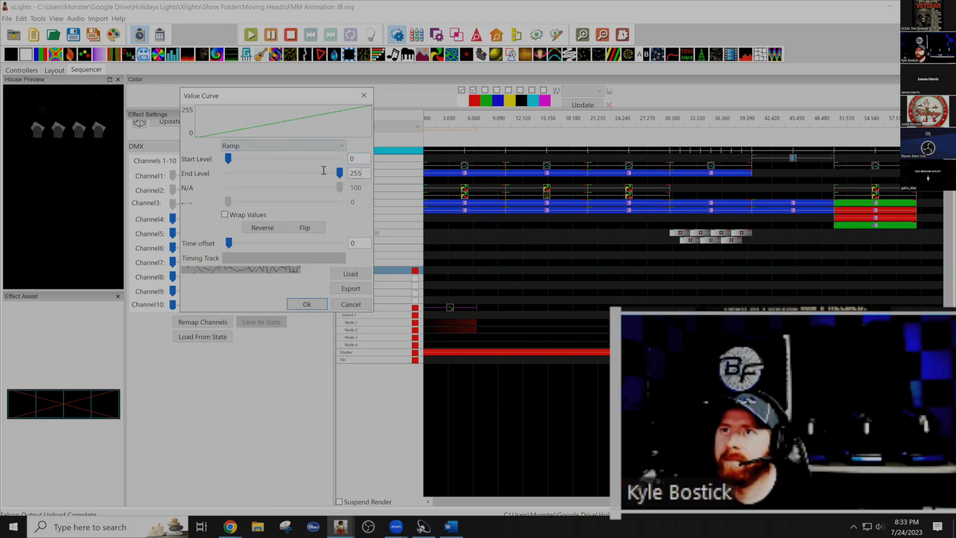
pyautogui.write('86')
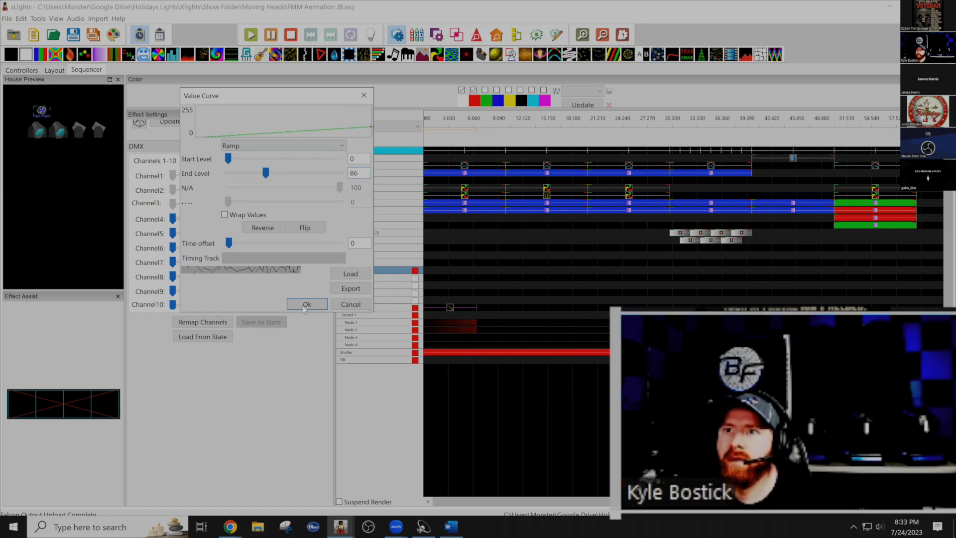
pyautogui.click(307, 304)
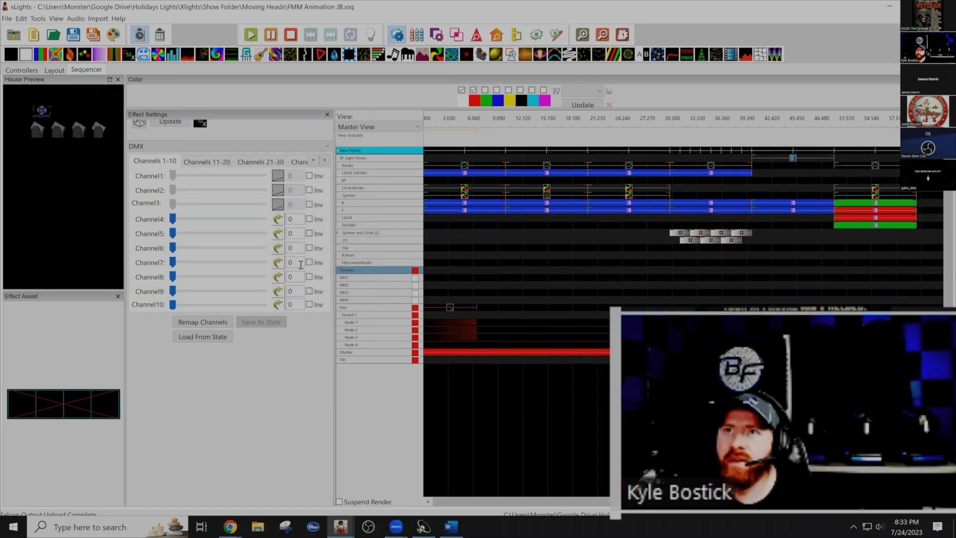
# Give Channel4 of the Pan effect a Ramp value curve from 0 to 86, and shorten the effect to about 2.6 seconds.
pyautogui.click(277, 219)
pyautogui.press('BackSpace')
pyautogui.press('BackSpace')
pyautogui.press('BackSpace')
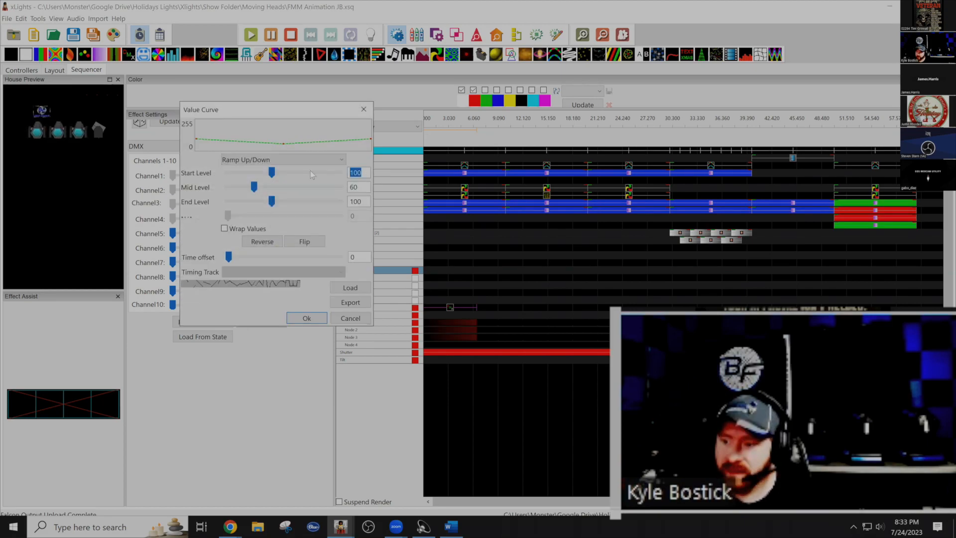
pyautogui.write('0')
pyautogui.click(282, 156)
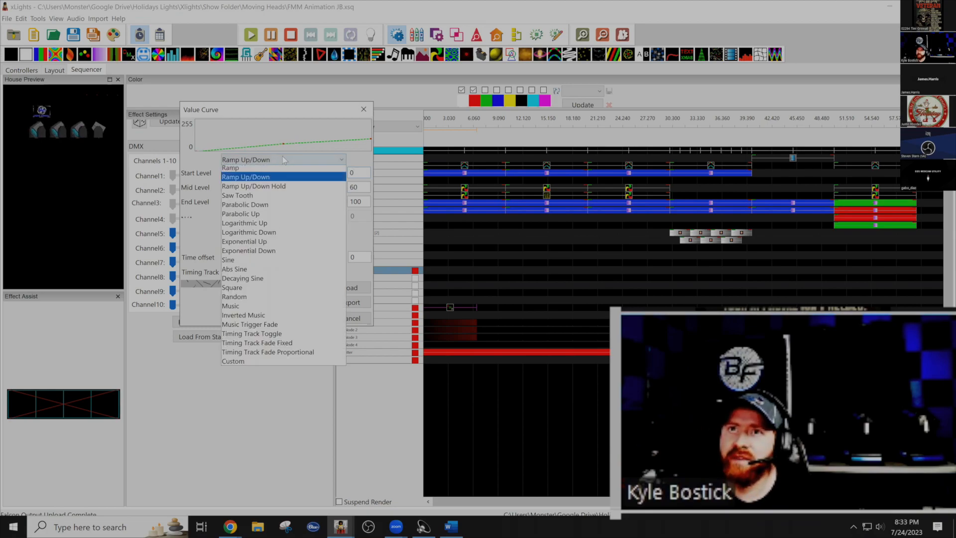
pyautogui.click(267, 178)
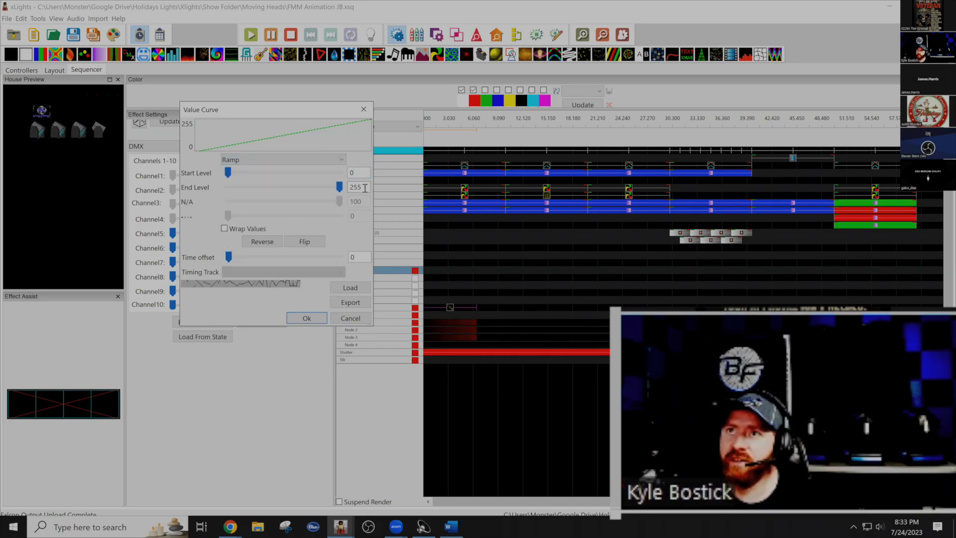
pyautogui.write('86')
pyautogui.click(292, 318)
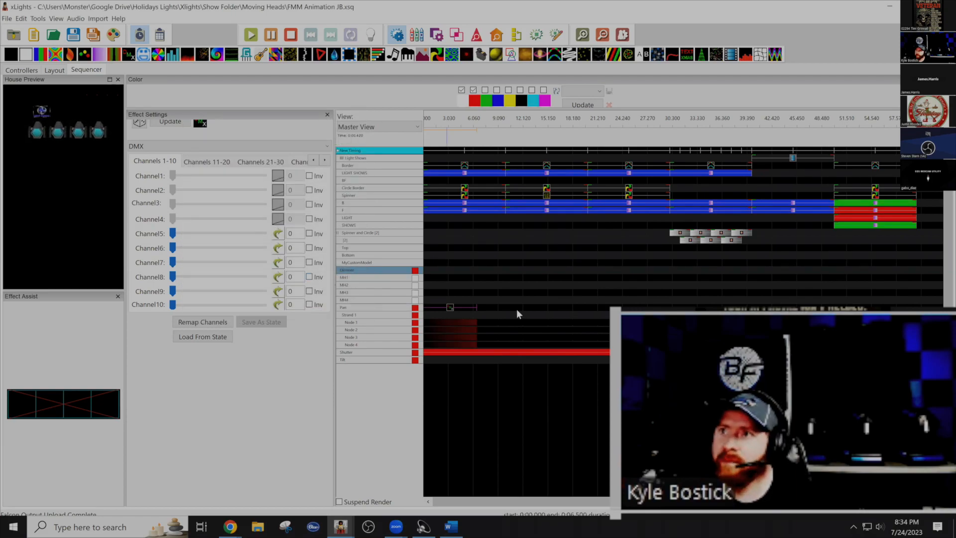
pyautogui.moveTo(476, 307); pyautogui.dragTo(444, 308)
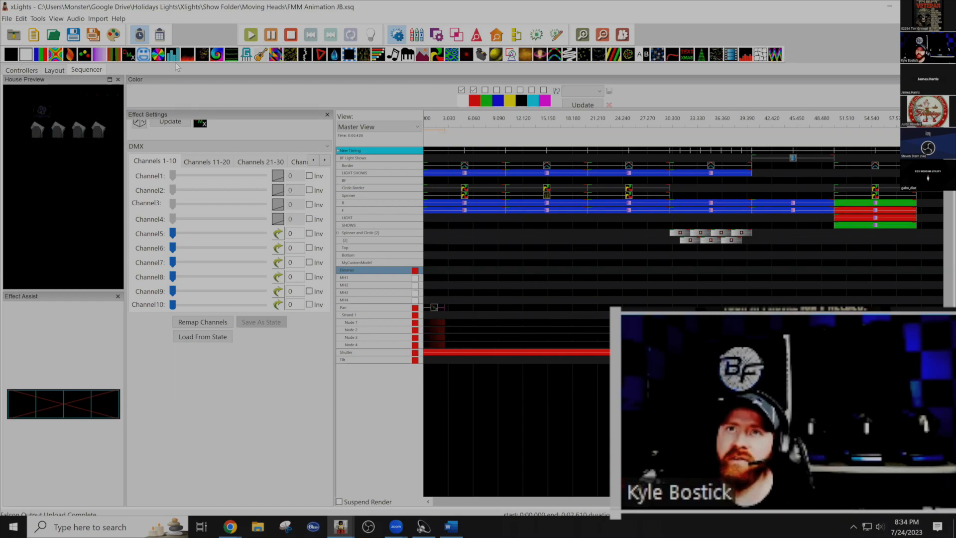
# Place a DMX effect about 4 seconds long at the start of the Tilt row and give Channel1 a Ramp value curve from 40 to 128.
pyautogui.moveTo(130, 52); pyautogui.dragTo(421, 362)
pyautogui.click(278, 177)
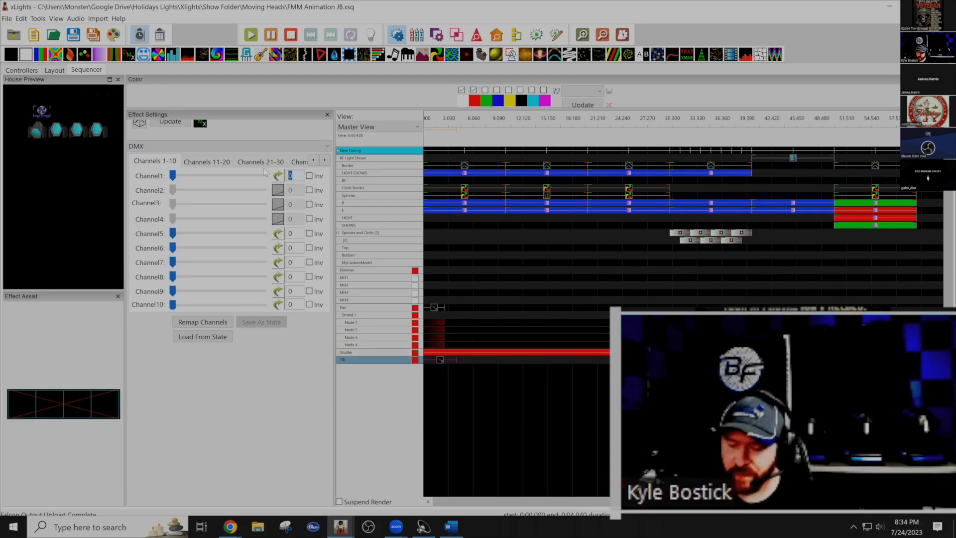
pyautogui.write('40')
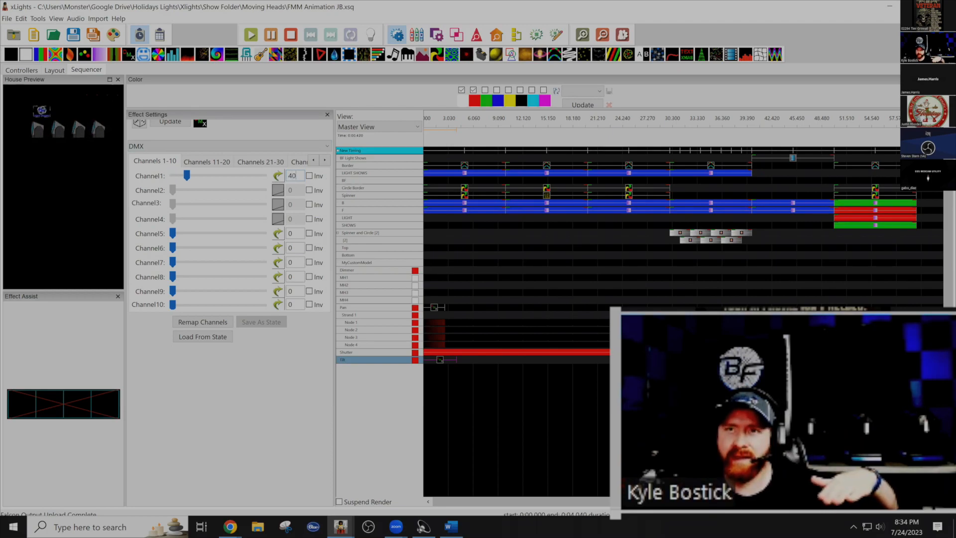
pyautogui.click(280, 177)
pyautogui.moveTo(365, 130); pyautogui.dragTo(282, 110)
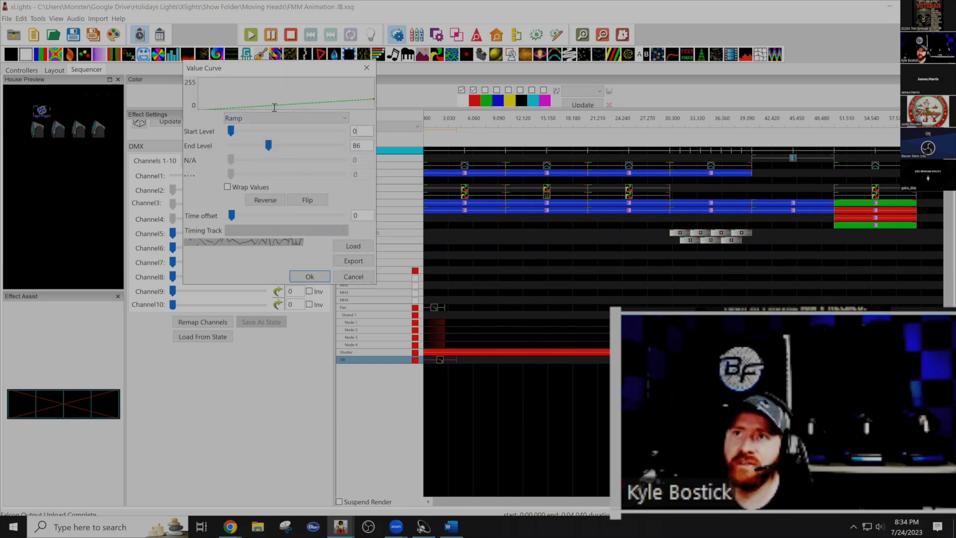
pyautogui.write('40')
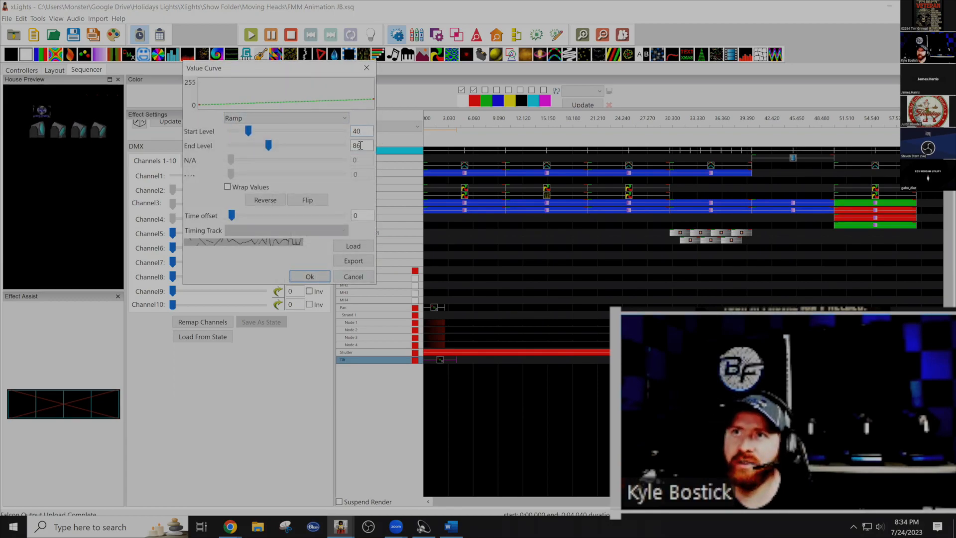
pyautogui.write('120')
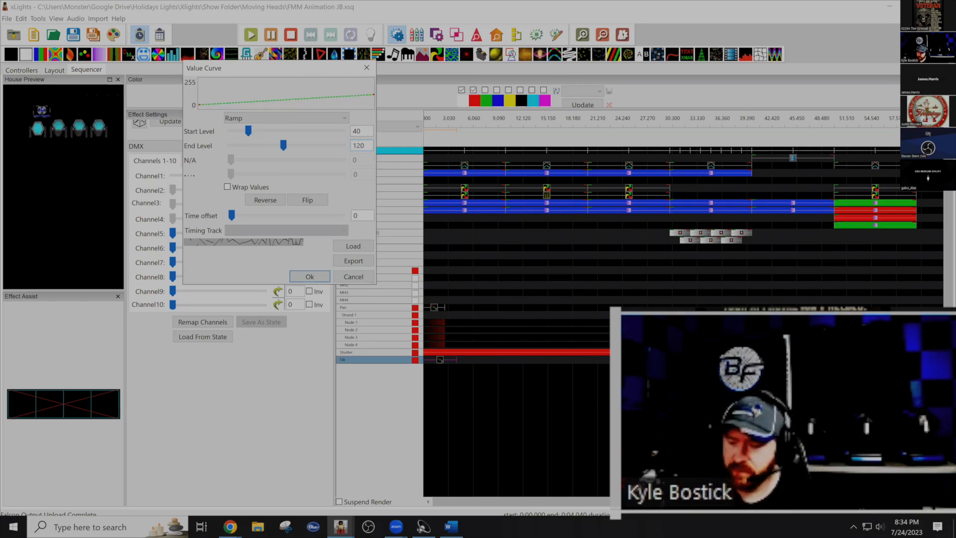
pyautogui.press('BackSpace')
pyautogui.write('8')
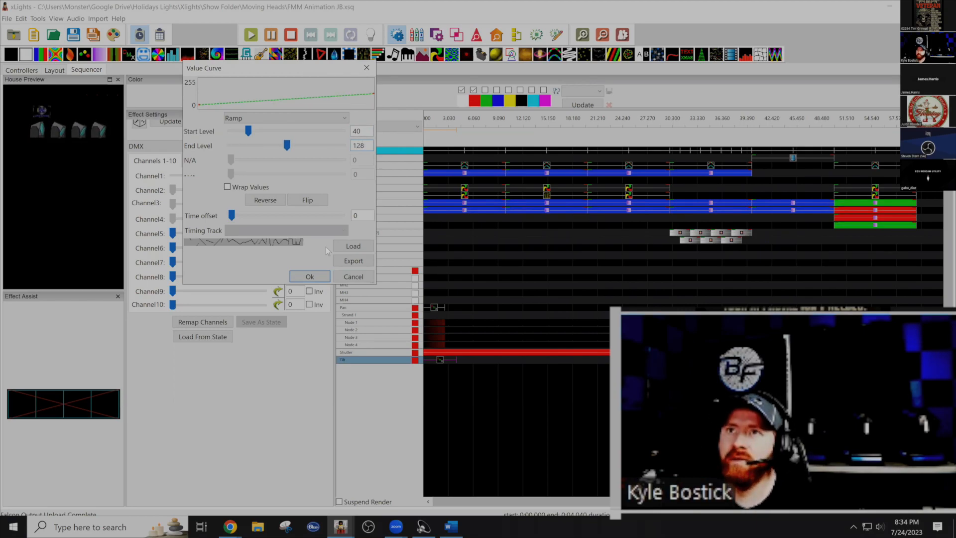
pyautogui.click(309, 277)
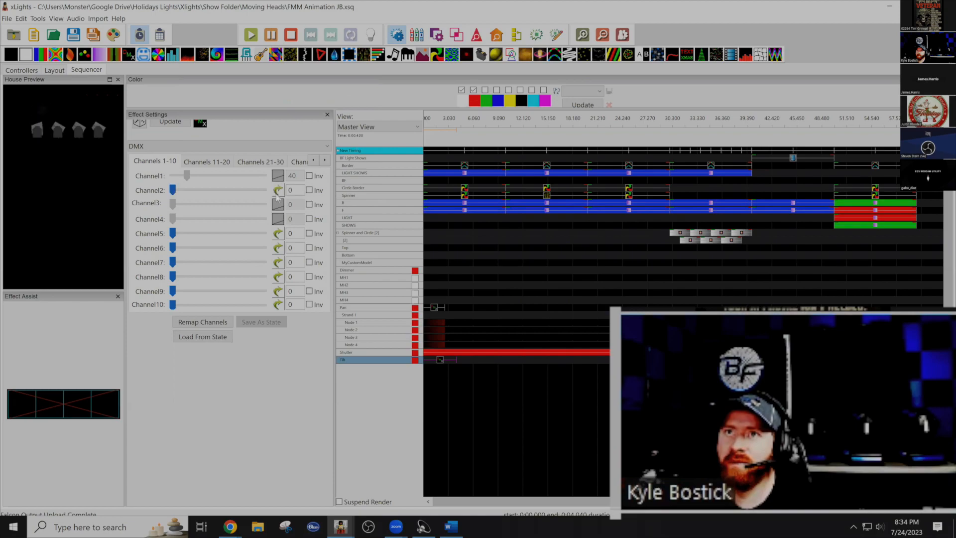
# Give Channel2 of the Tilt effect a Ramp value curve with start level 40 and end level 128.
pyautogui.click(278, 191)
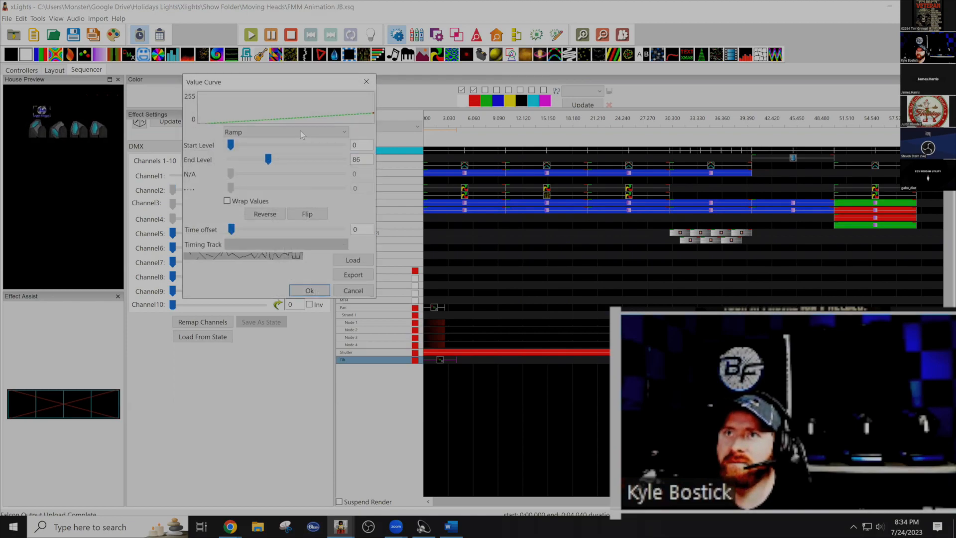
pyautogui.click(300, 131)
pyautogui.click(253, 152)
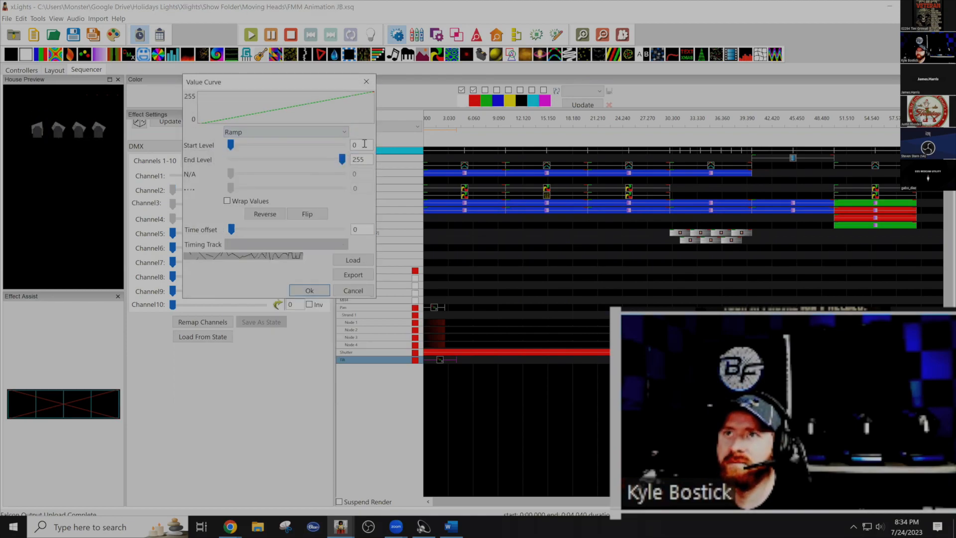
pyautogui.write('40')
pyautogui.press('Tab')
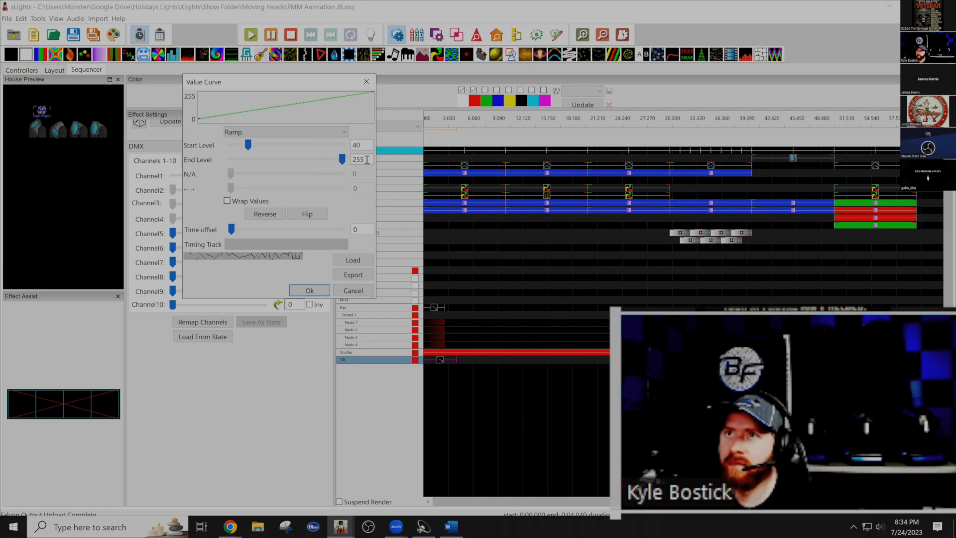
pyautogui.write('128')
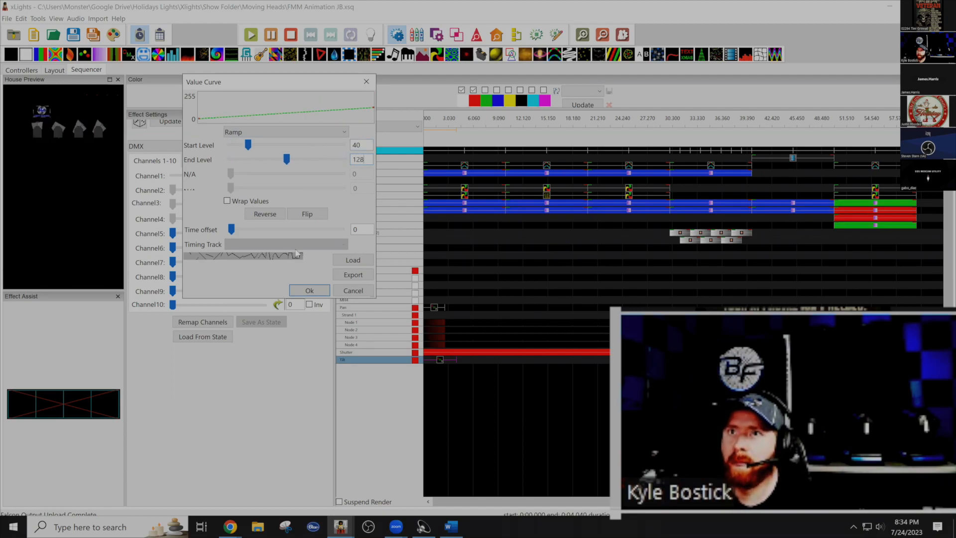
pyautogui.click(313, 291)
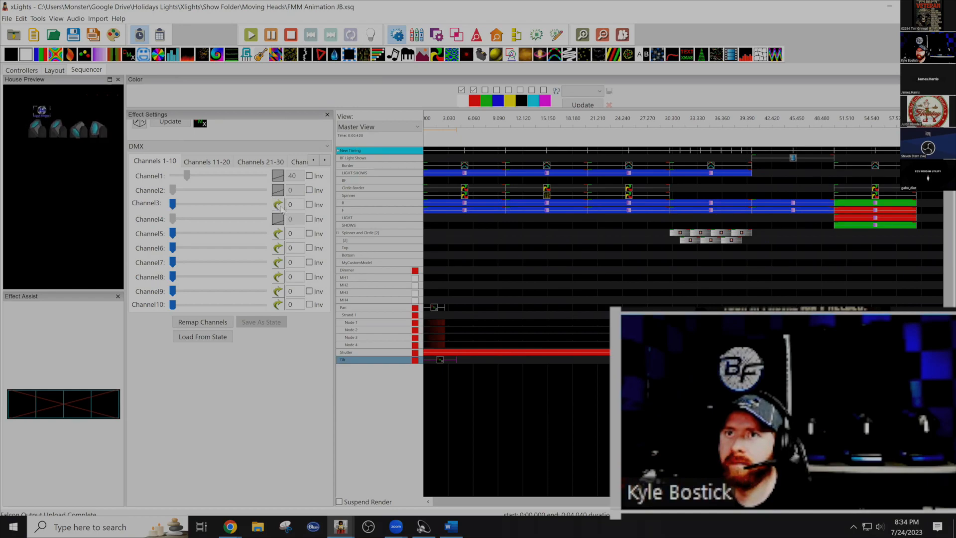
# Give Channel3 of the Tilt effect a Ramp value curve with start level 40 and end level 128.
pyautogui.doubleClick(442, 168)
pyautogui.write('40')
pyautogui.press('Tab')
pyautogui.write('128')
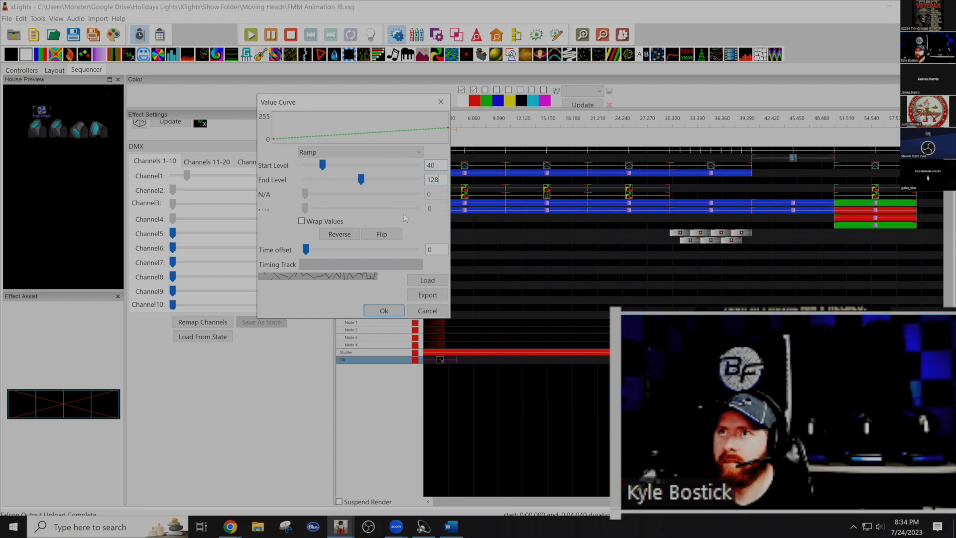
pyautogui.click(393, 312)
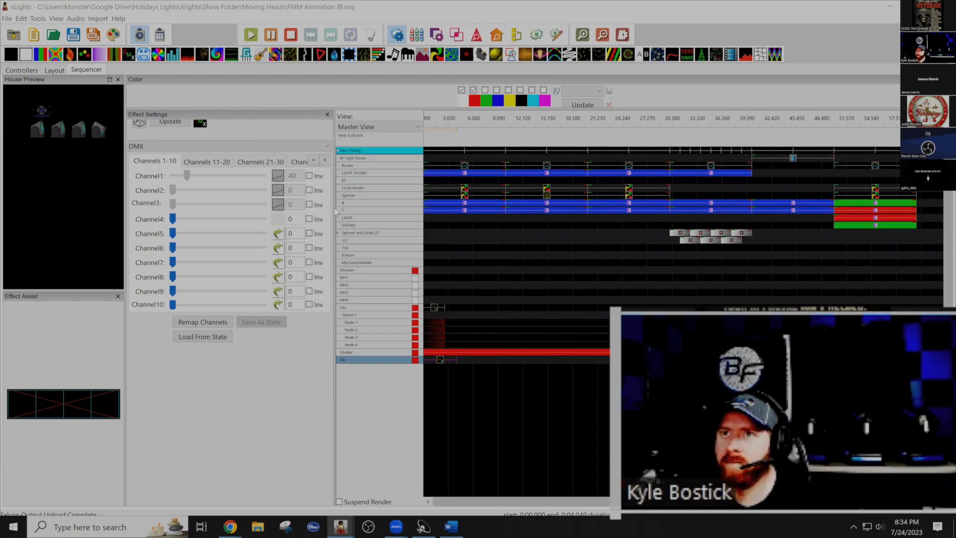
# Give Channel4 of the Tilt effect a Ramp value curve with start level 40 and end level 128.
pyautogui.click(279, 219)
pyautogui.doubleClick(350, 176)
pyautogui.write('40')
pyautogui.press('Tab')
pyautogui.write('128')
pyautogui.click(306, 320)
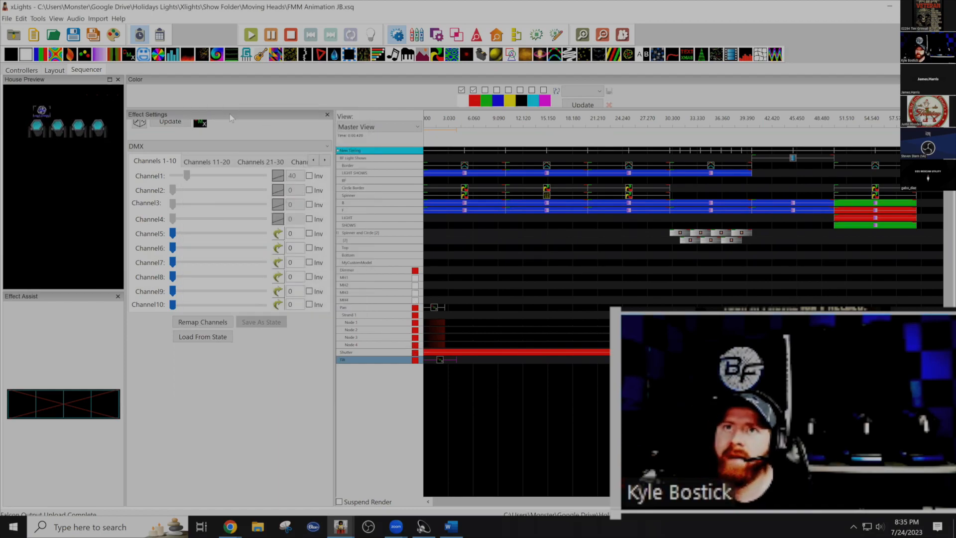
# Place a short On effect on the Dimmer row at about 6 seconds and move the Tilt effect to start at about 5 seconds.
pyautogui.moveTo(25, 55); pyautogui.dragTo(477, 271)
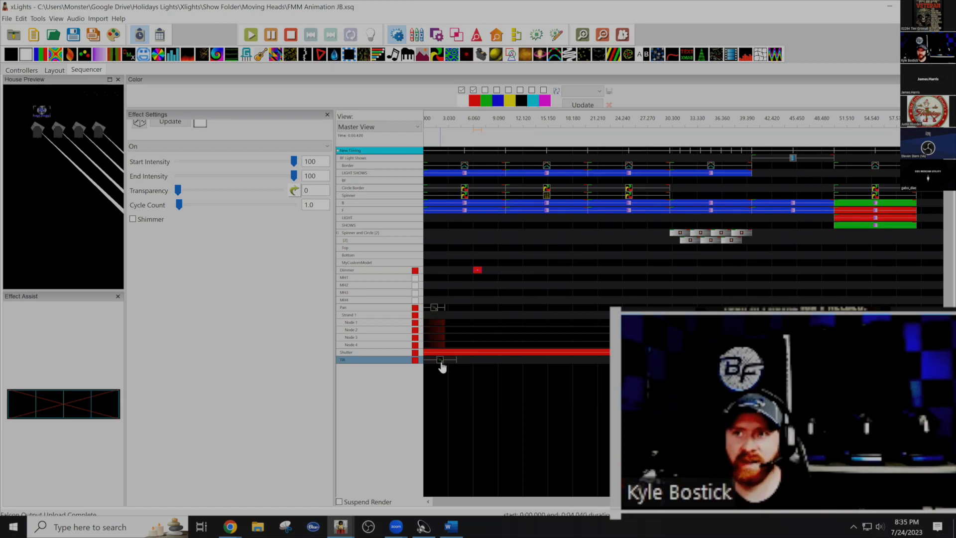
pyautogui.moveTo(440, 360); pyautogui.dragTo(480, 362)
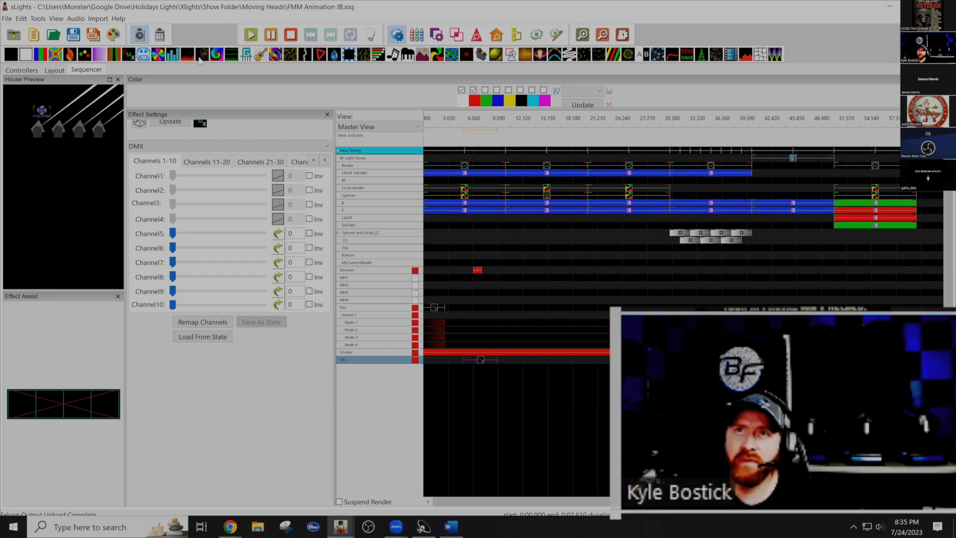
# Add a DMX effect about 2 seconds long at the start of the Tilt row, with Channels 1 to 4 fixed at 40 without value curves.
pyautogui.moveTo(129, 55); pyautogui.dragTo(445, 360)
pyautogui.click(280, 177)
pyautogui.click(277, 190)
pyautogui.click(277, 205)
pyautogui.click(277, 219)
pyautogui.moveTo(299, 174); pyautogui.dragTo(263, 169)
pyautogui.write('40')
pyautogui.press('Tab')
pyautogui.write('40')
pyautogui.press('Tab')
pyautogui.write('40')
pyautogui.press('Tab')
pyautogui.write('40')
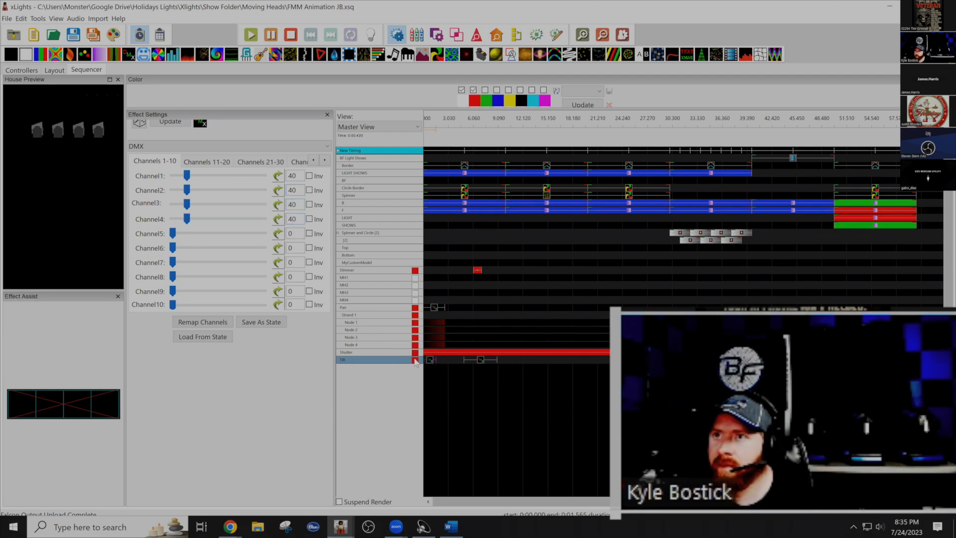
pyautogui.click(435, 359)
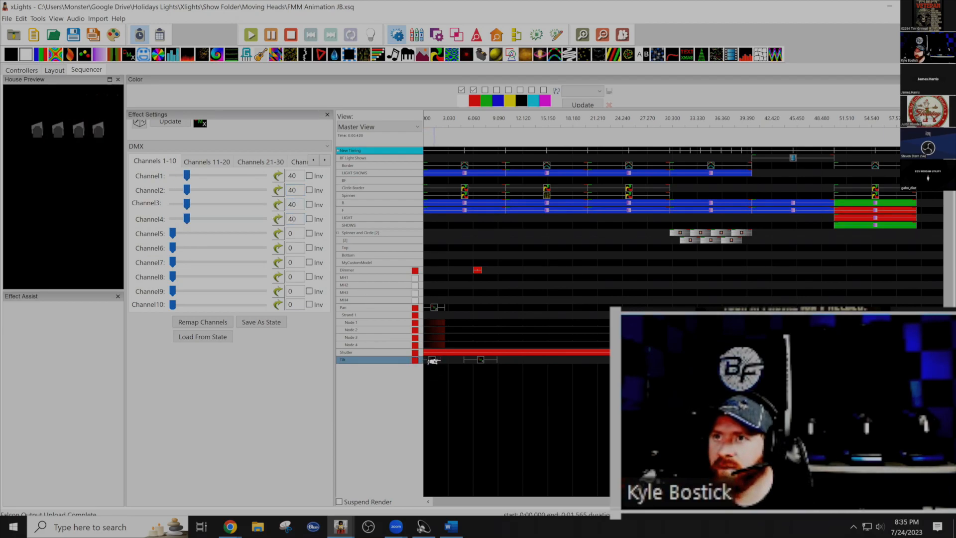
# Move the Pan effect to about 1.8 seconds and the Tilt ramp to about 2 seconds, and stretch the Dimmer effect over them.
pyautogui.click(451, 308)
pyautogui.moveTo(452, 310); pyautogui.dragTo(450, 309)
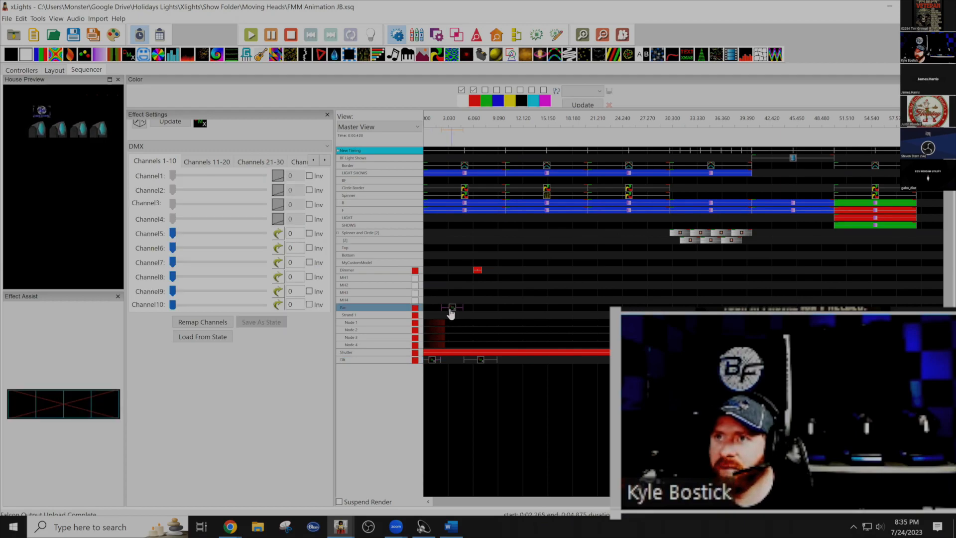
pyautogui.moveTo(478, 360); pyautogui.dragTo(446, 360)
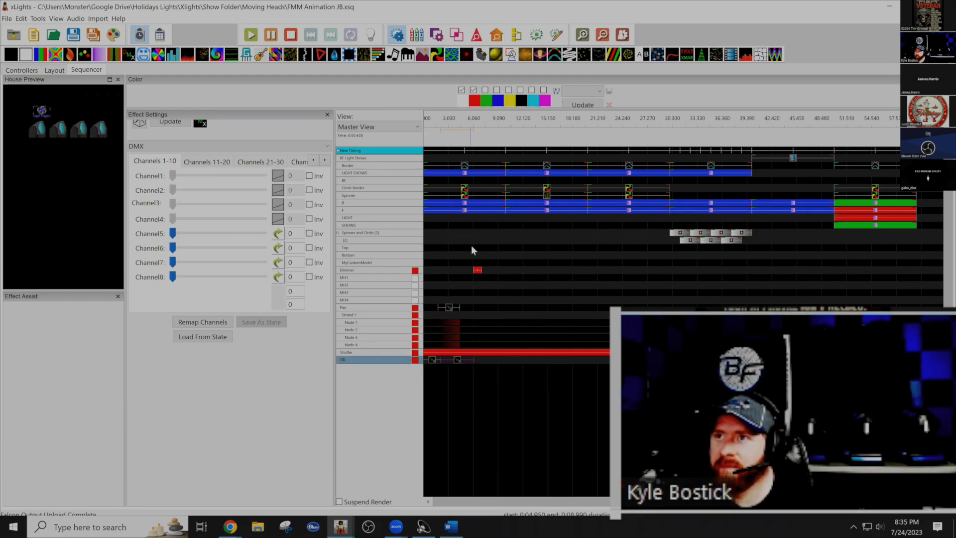
pyautogui.moveTo(473, 270)
pyautogui.mouseDown()
pyautogui.moveTo(446, 272)
pyautogui.moveTo(472, 272)
pyautogui.moveTo(460, 272)
pyautogui.mouseUp()
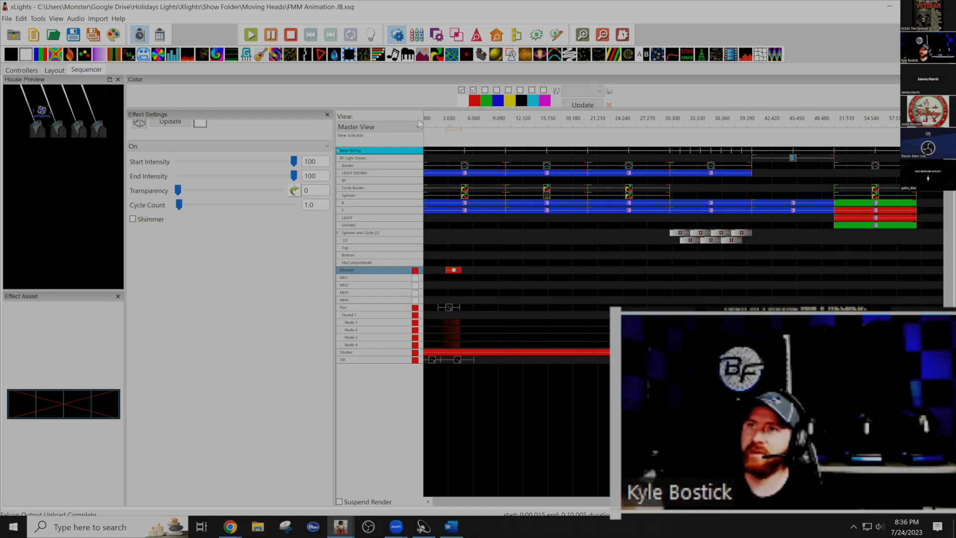
# Turn on output to the lights and play the start of the sequence to check the moving heads' movement.
pyautogui.click(370, 35)
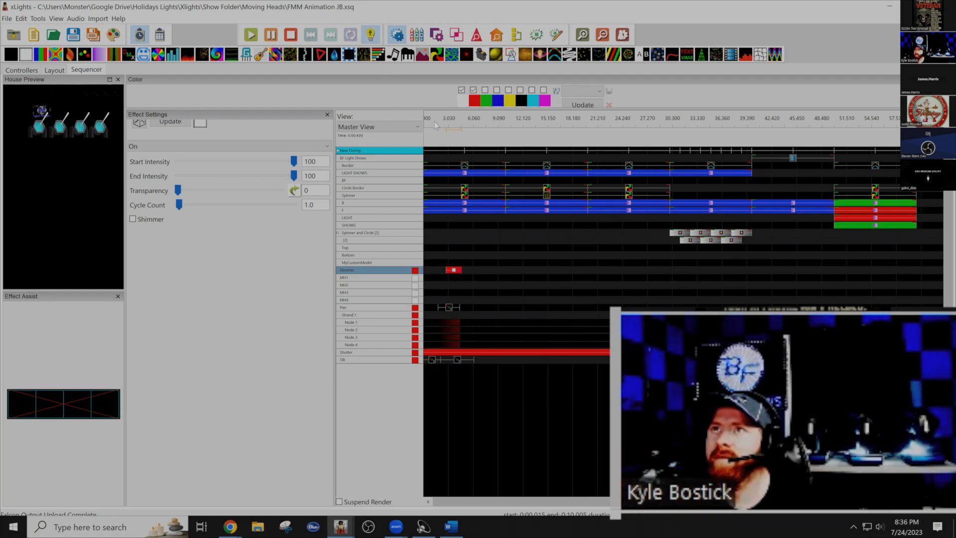
pyautogui.press('space')
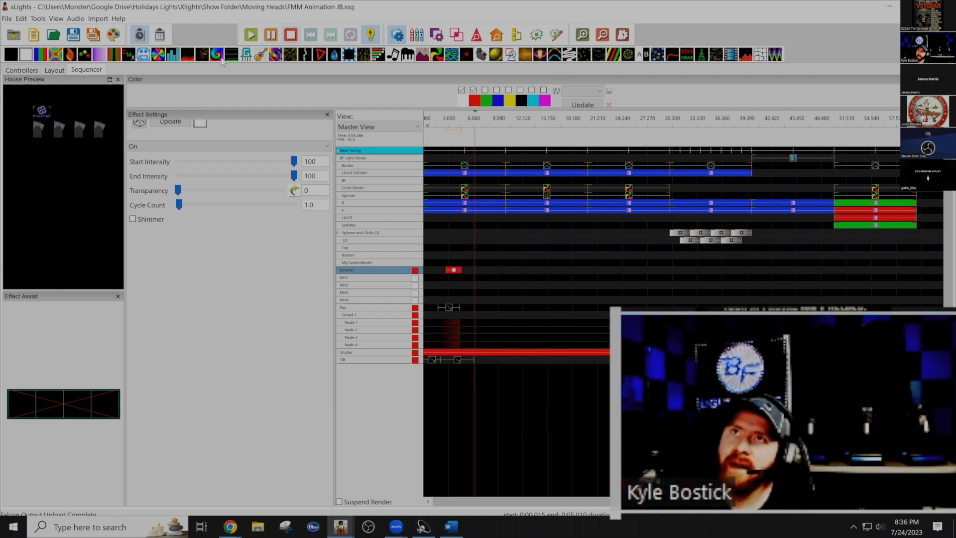
pyautogui.press('space')
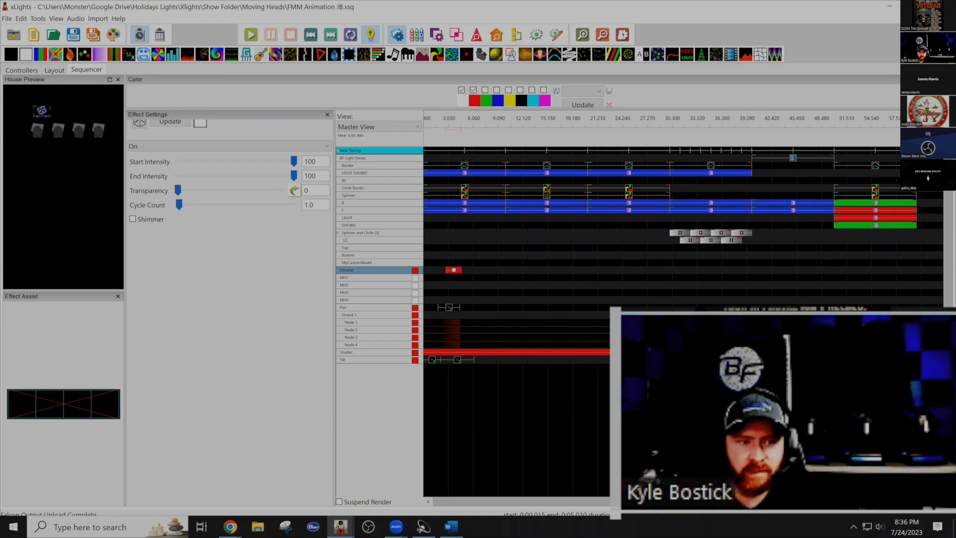
pyautogui.click(450, 151)
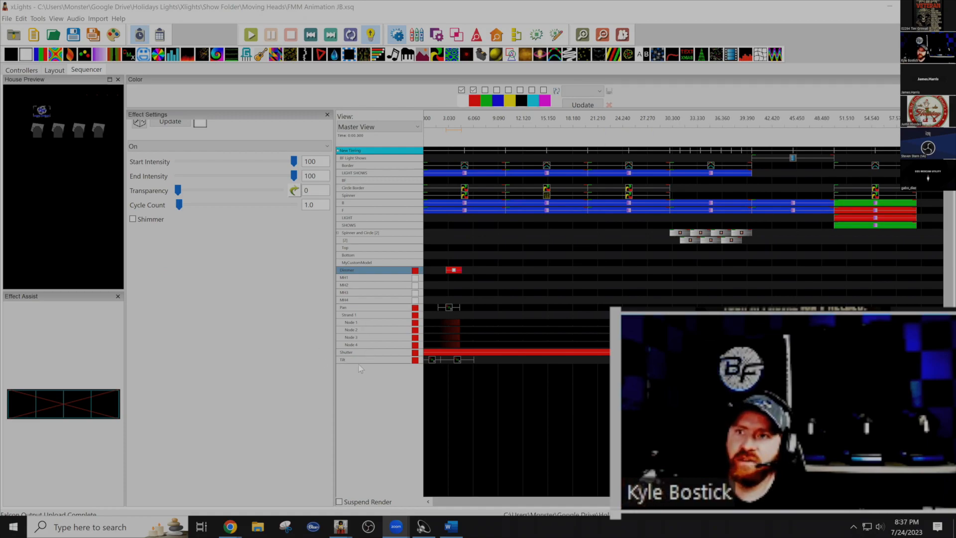
# Add a second layer to the Pan row and turn off the Channel1 value curve of the existing Pan effect.
pyautogui.click(359, 306)
pyautogui.rightClick(360, 307)
pyautogui.click(381, 316)
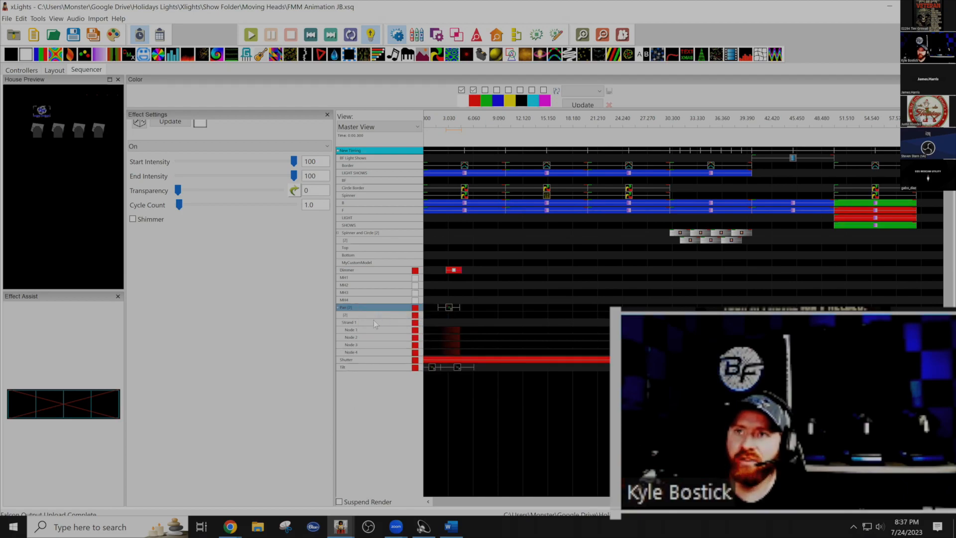
pyautogui.click(450, 308)
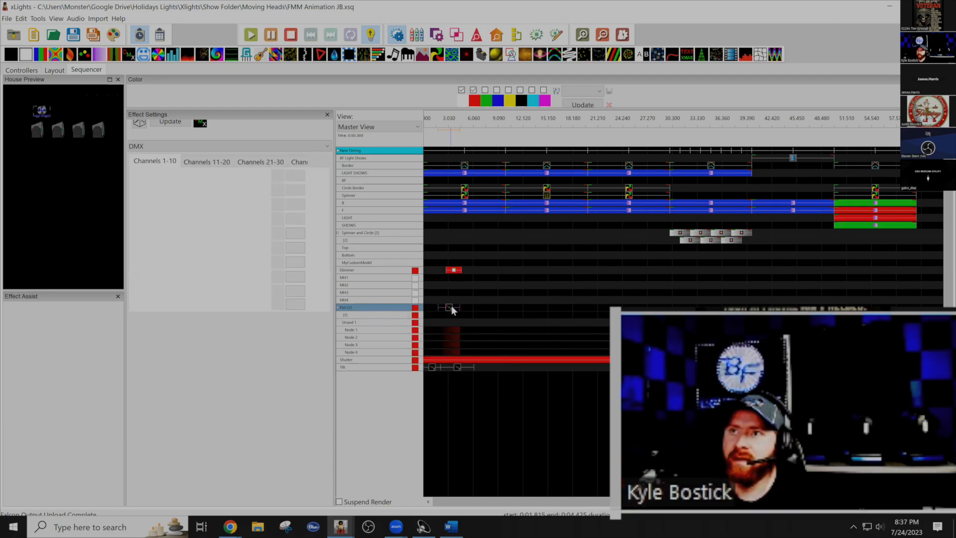
pyautogui.click(278, 176)
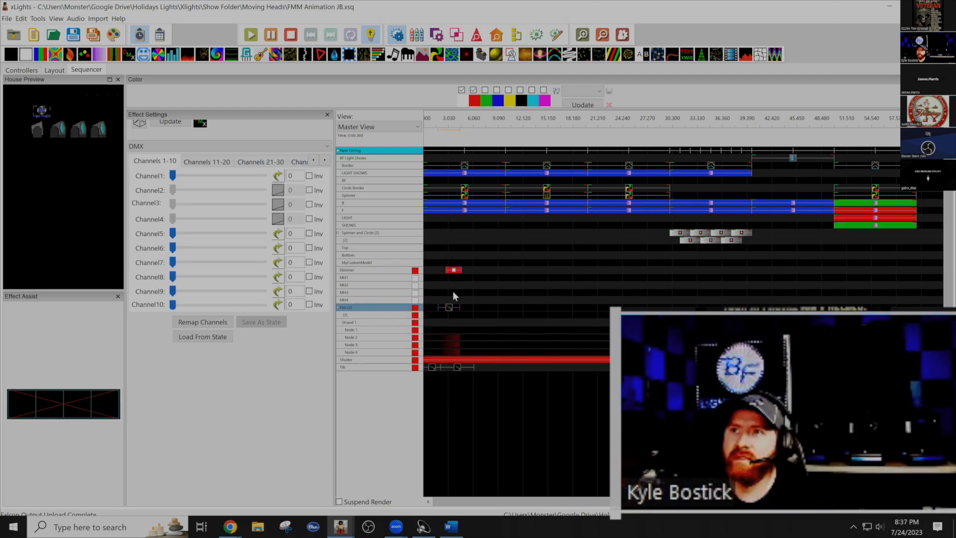
# Delete the On effect from the Dimmer row and the DMX effects from the Tilt row.
pyautogui.click(458, 274)
pyautogui.press('Delete')
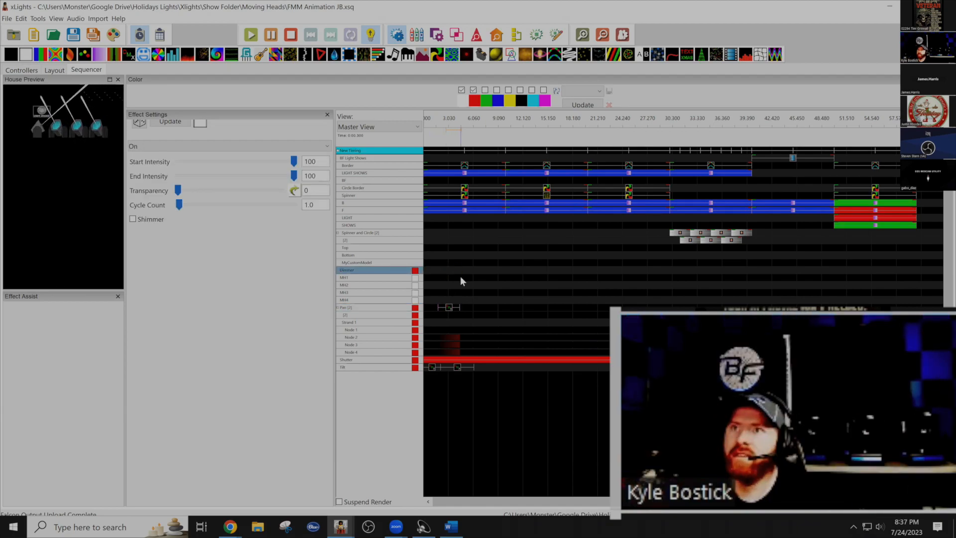
pyautogui.click(431, 367)
pyautogui.press('Delete')
# Turn off the value curves of Channel2, Channel3 and Channel4 in the Pan effect.
pyautogui.click(450, 307)
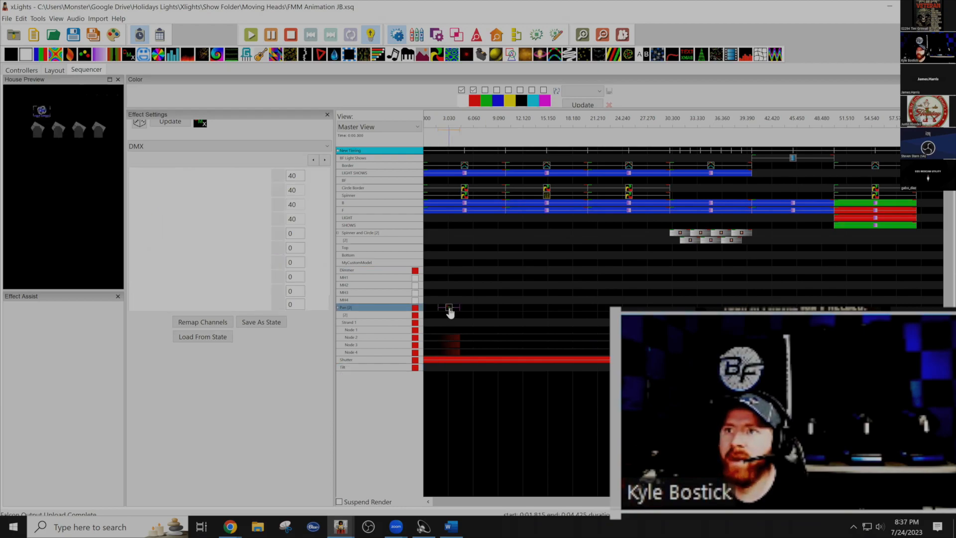
pyautogui.click(278, 189)
pyautogui.click(278, 204)
pyautogui.click(279, 223)
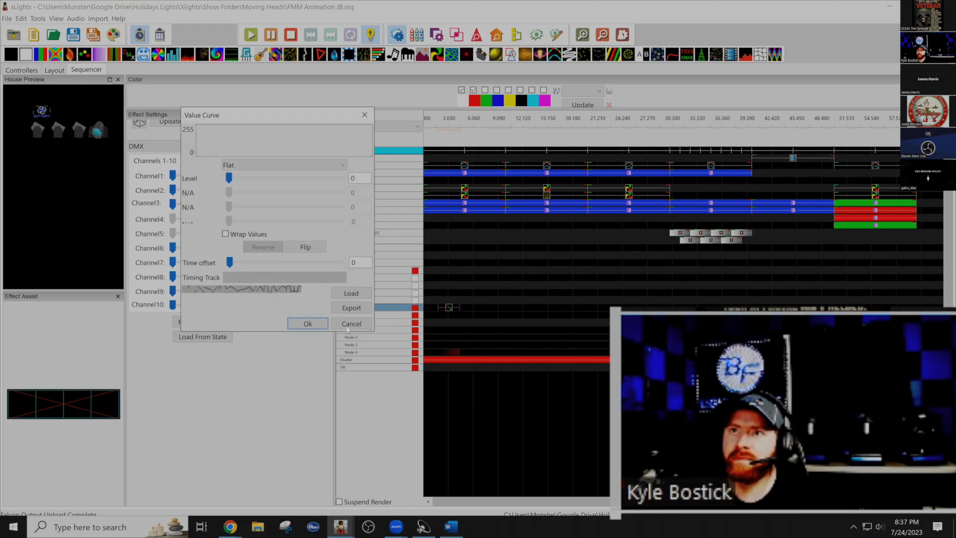
pyautogui.click(308, 323)
pyautogui.click(277, 223)
# Set Channels 1 to 4 of the Pan effect to a fixed value of 86.
pyautogui.moveTo(302, 176); pyautogui.dragTo(230, 167)
pyautogui.write('255')
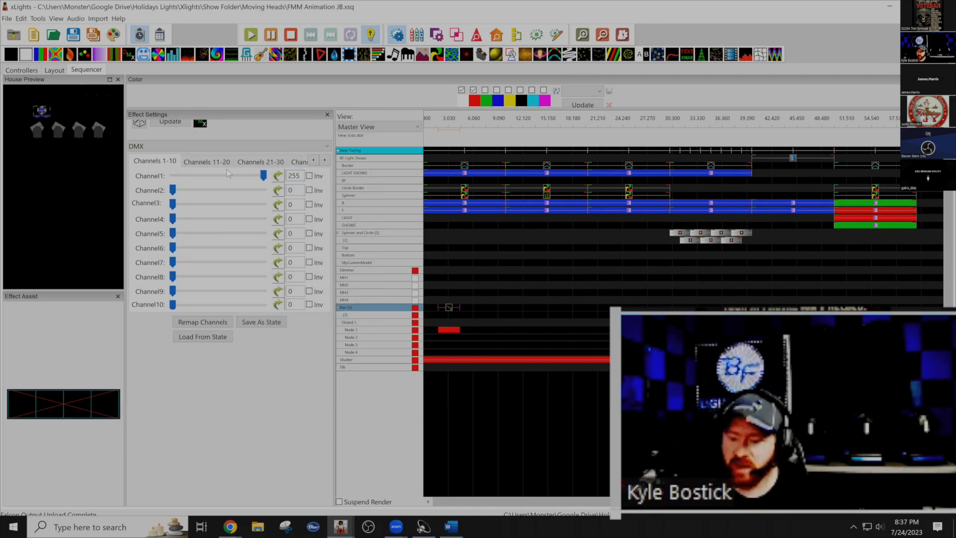
pyautogui.moveTo(302, 176); pyautogui.dragTo(202, 176)
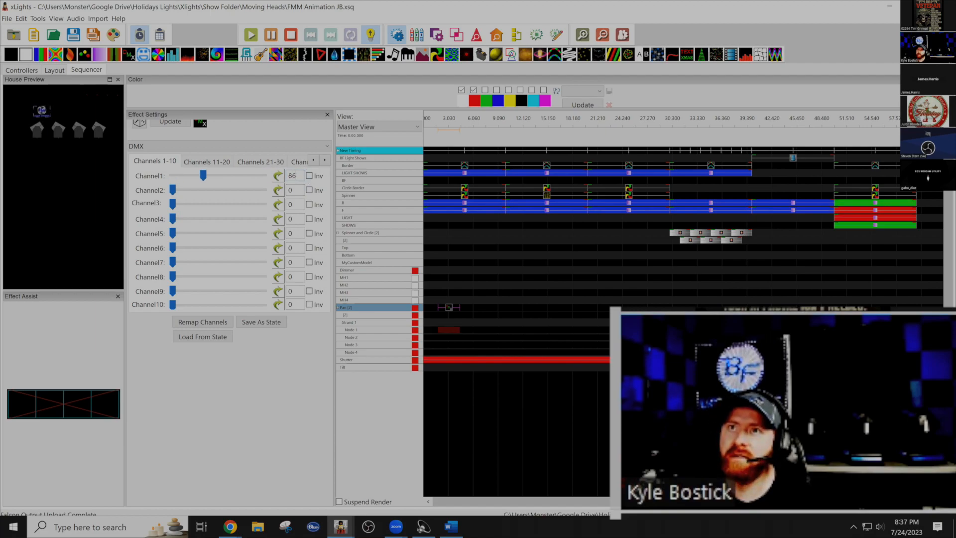
pyautogui.doubleClick(291, 189)
pyautogui.write('86')
pyautogui.doubleClick(294, 204)
pyautogui.write('86')
pyautogui.doubleClick(294, 219)
pyautogui.write('86')
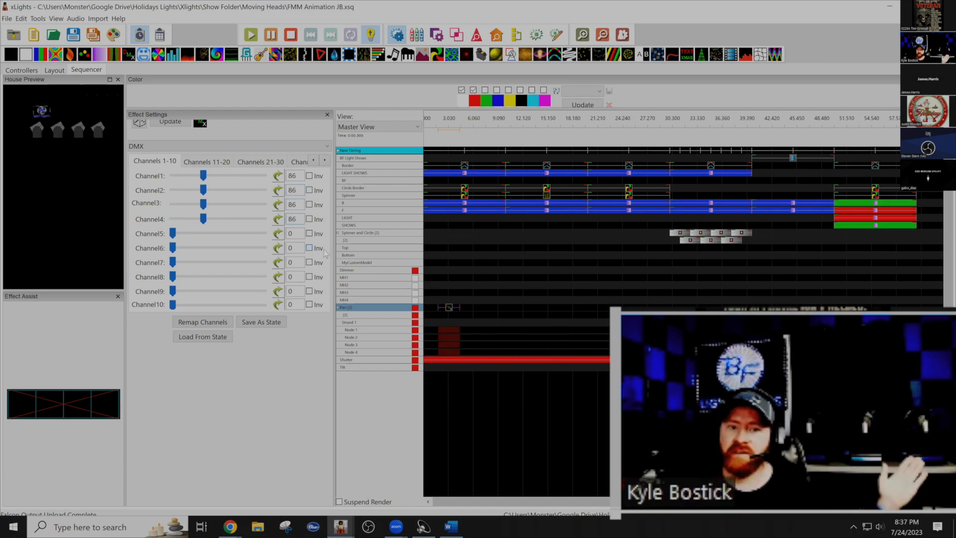
# Lengthen the Pan effect to end at about 11.8 s and paste a copy at the same time on the second Pan layer.
pyautogui.click(451, 311)
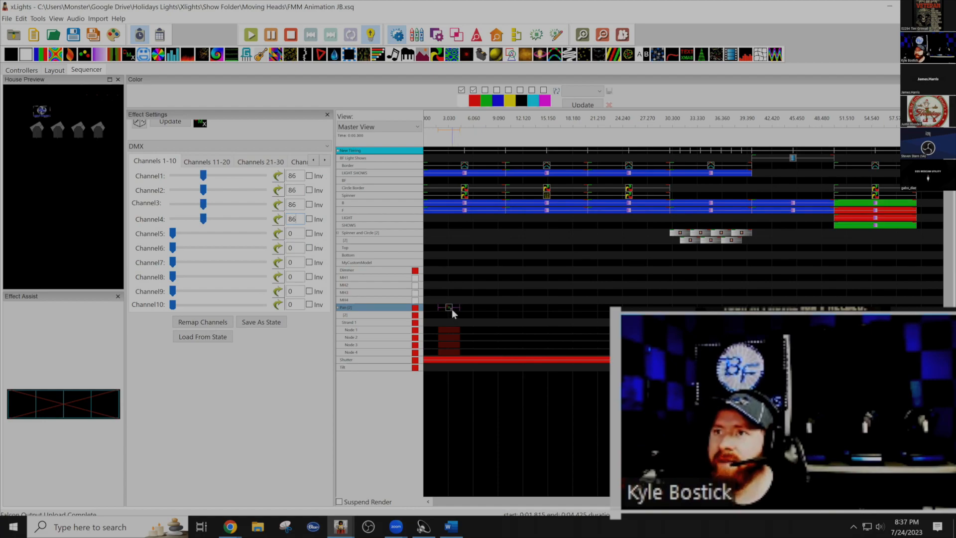
pyautogui.moveTo(459, 308); pyautogui.dragTo(480, 312)
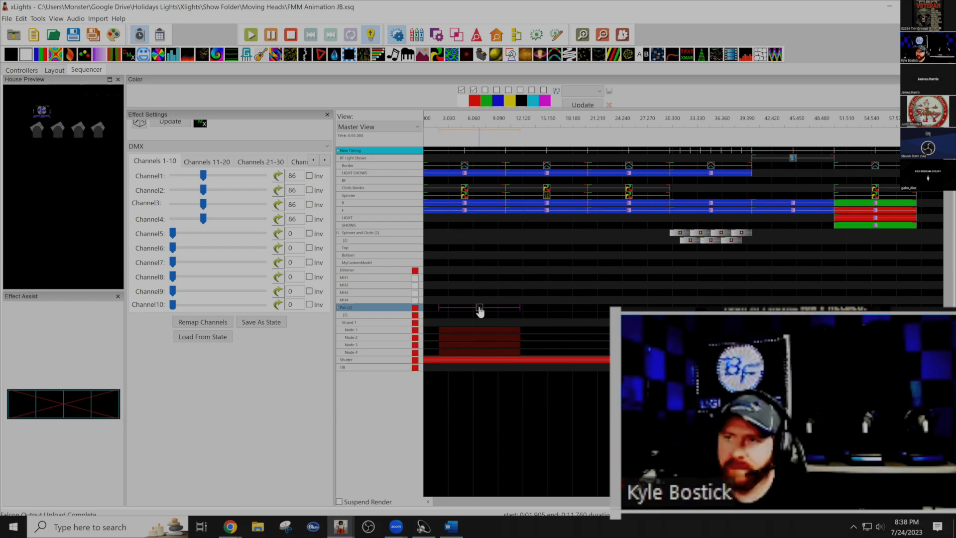
pyautogui.click(442, 315)
pyautogui.hotkey('ctrl', 'v')
pyautogui.click(480, 316)
pyautogui.moveTo(480, 316); pyautogui.dragTo(479, 316)
# Set Channels 1 to 4 of the second-layer Pan effect to 43.
pyautogui.moveTo(301, 176); pyautogui.dragTo(260, 162)
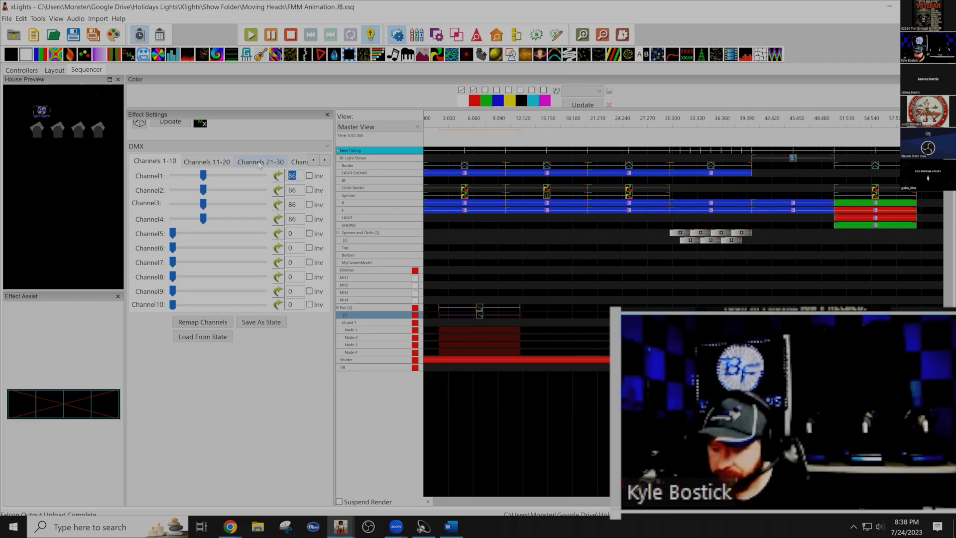
pyautogui.write('43')
pyautogui.press('Tab')
pyautogui.write('43')
pyautogui.press('Tab')
pyautogui.write('43')
pyautogui.press('Tab')
pyautogui.write('43')
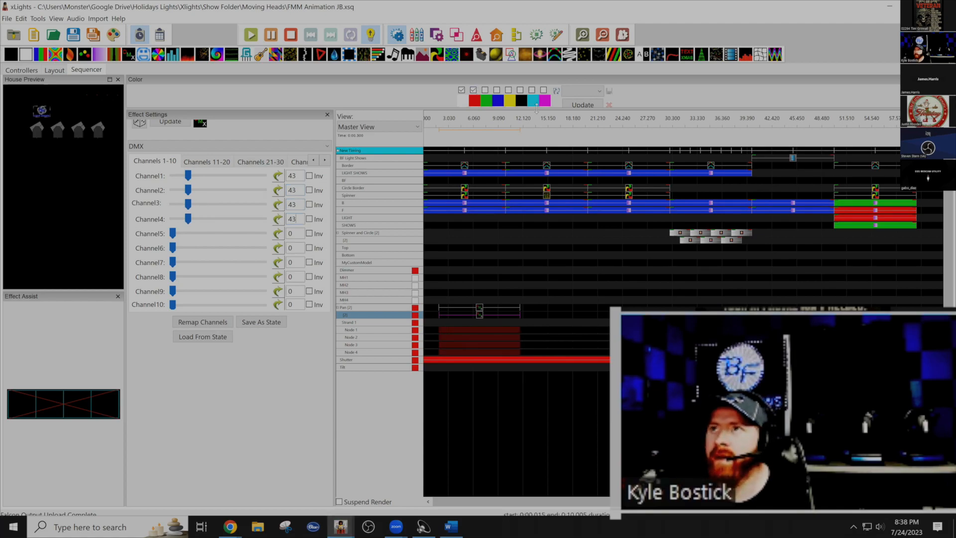
# Show the layer settings and layer blending options and set the second-layer Pan effect's blend mode to Subtractive.
pyautogui.click(479, 320)
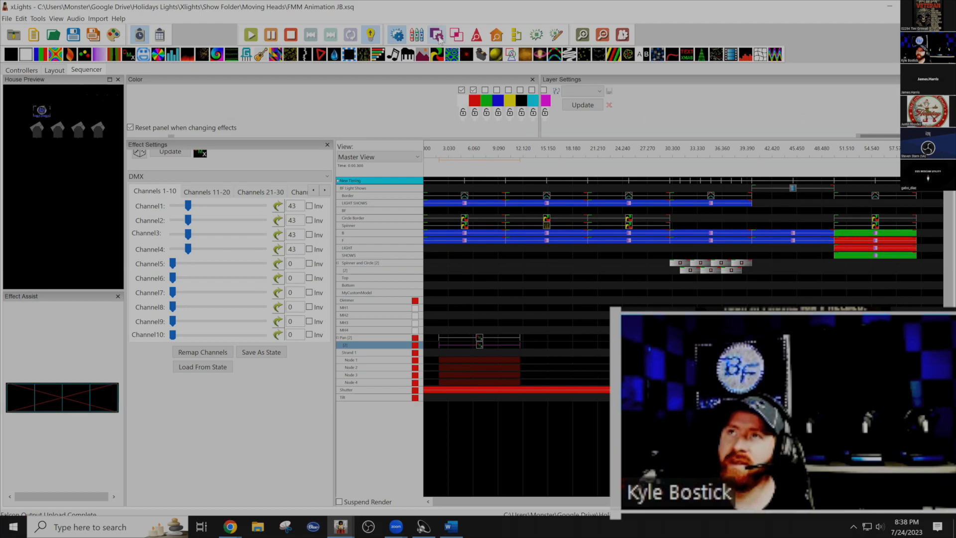
pyautogui.click(437, 34)
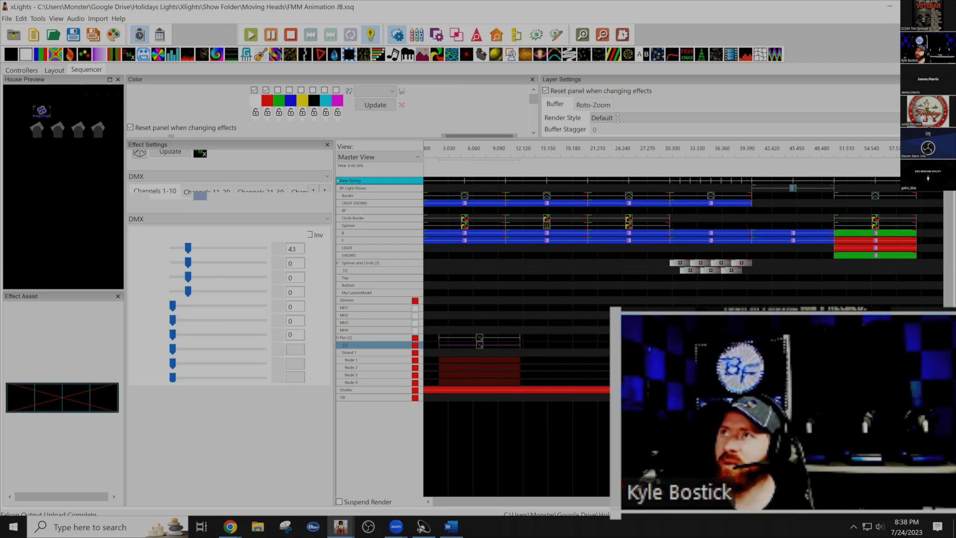
pyautogui.click(618, 119)
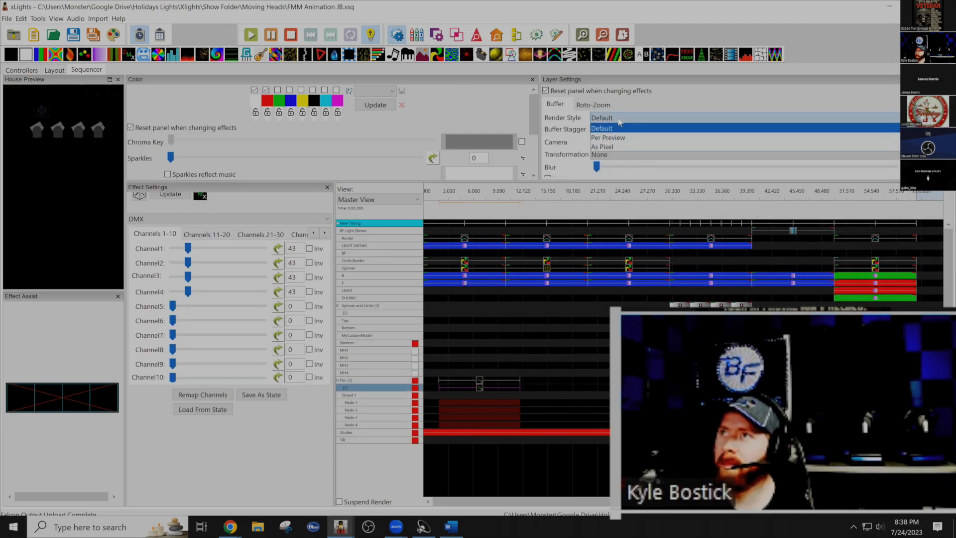
pyautogui.click(566, 135)
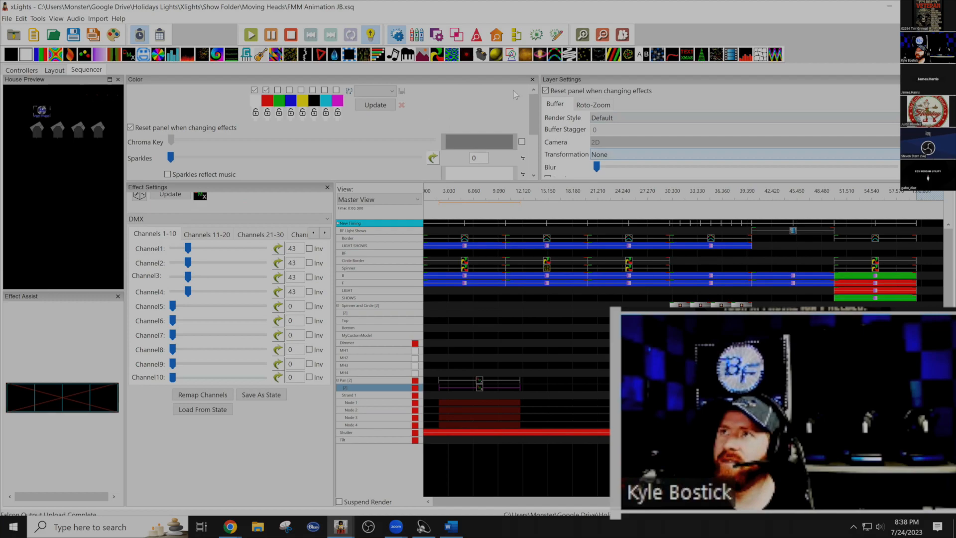
pyautogui.click(458, 35)
pyautogui.click(460, 142)
pyautogui.click(438, 323)
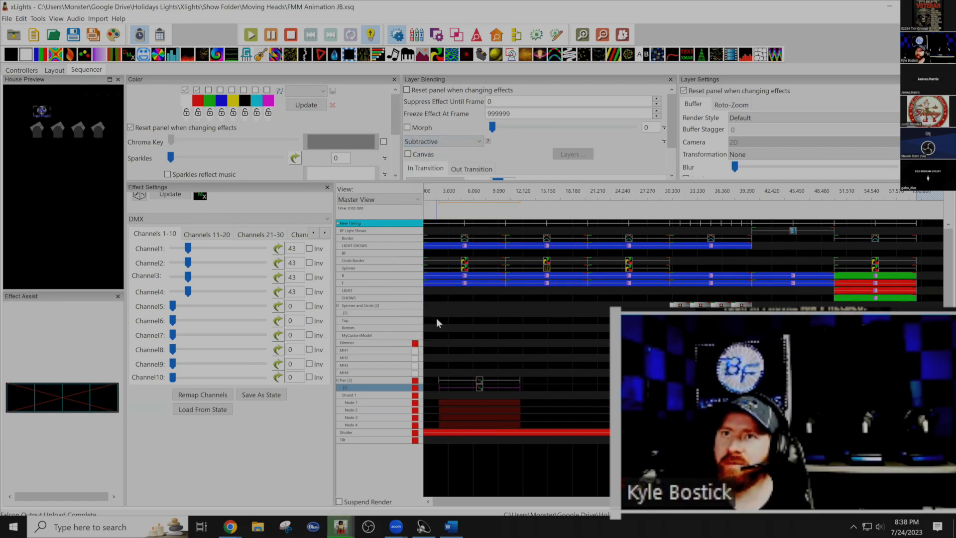
# Swap the two Pan effects so the Subtractive 43 effect is on the upper layer and the 86 effect on the second.
pyautogui.click(479, 385)
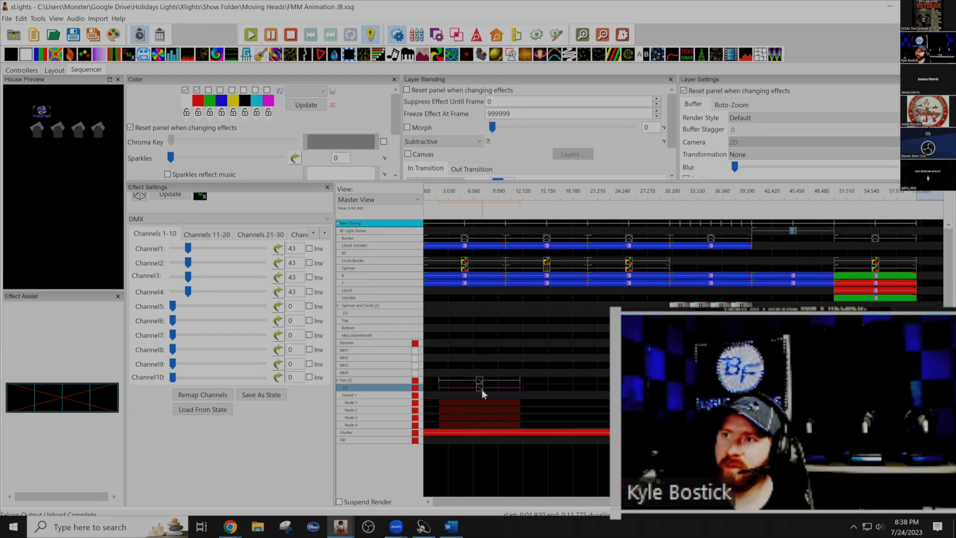
pyautogui.moveTo(481, 393); pyautogui.dragTo(480, 384)
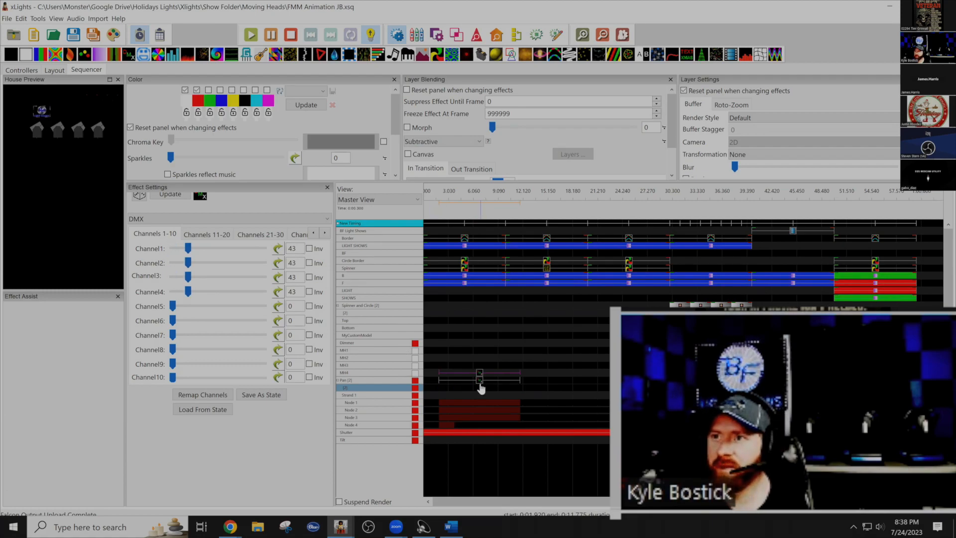
pyautogui.press('Down')
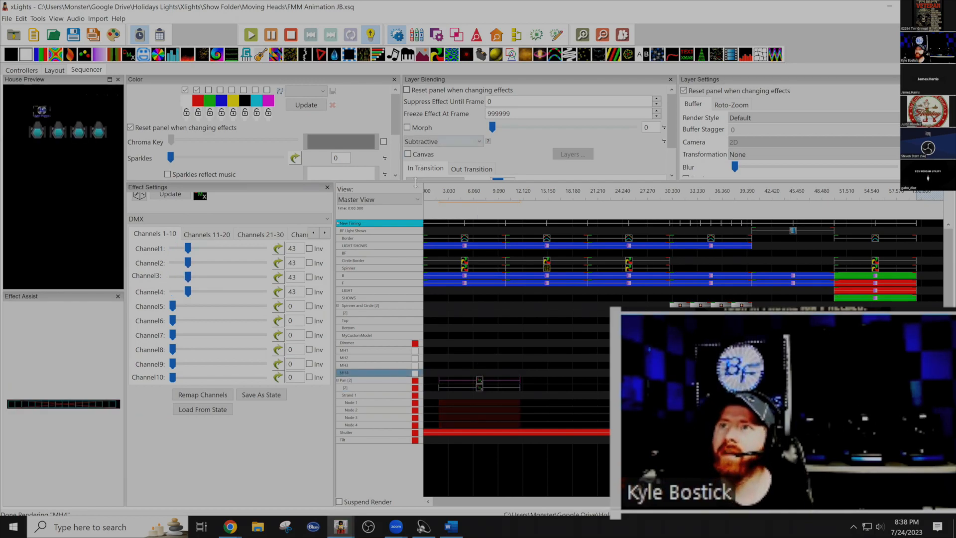
pyautogui.click(480, 391)
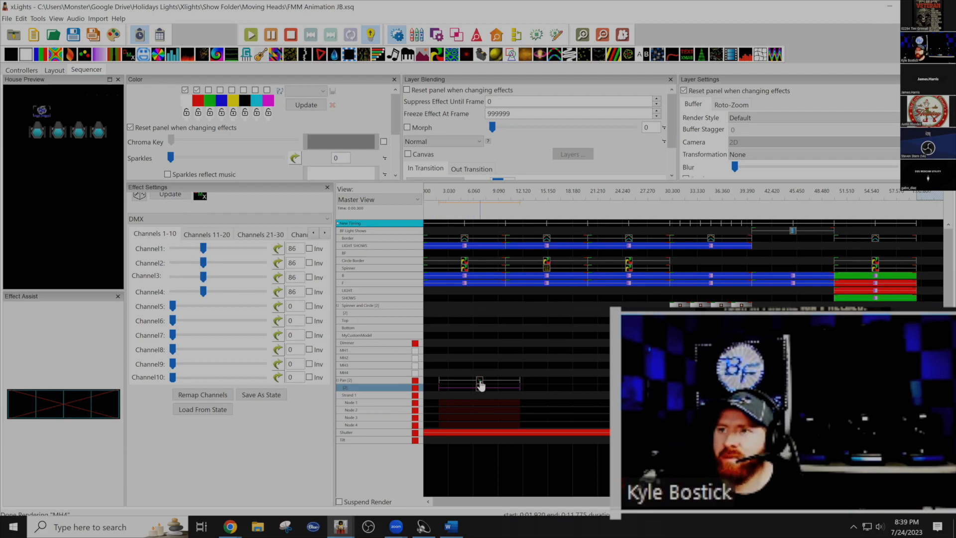
pyautogui.click(480, 384)
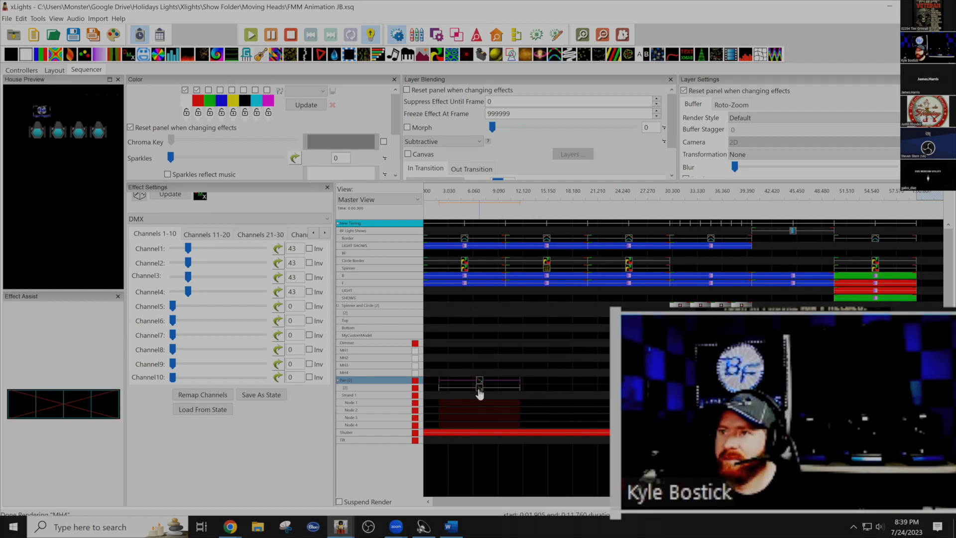
# Set Channels 1 to 4 of the second-layer Pan effect to 128.
pyautogui.click(479, 388)
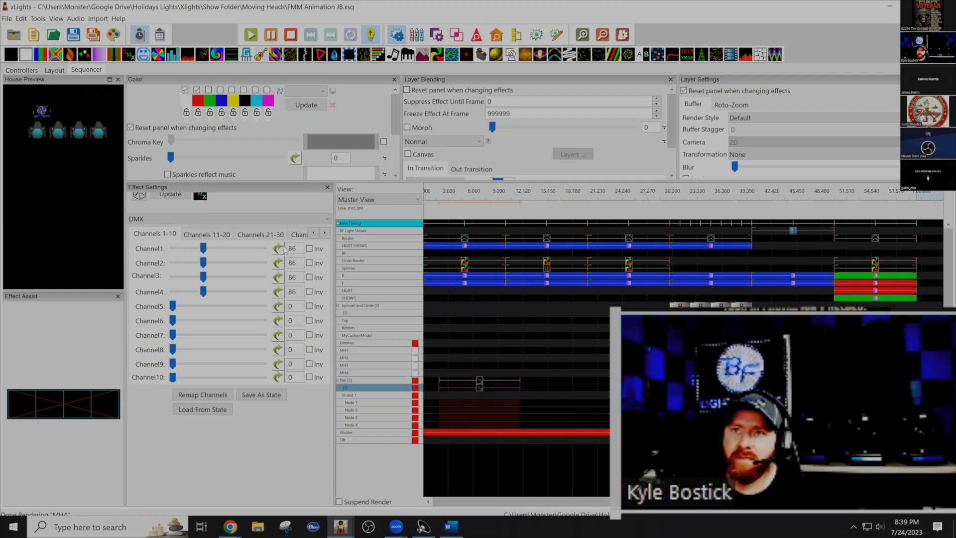
pyautogui.write('128')
pyautogui.moveTo(299, 262); pyautogui.dragTo(276, 291)
pyautogui.write('128128128')
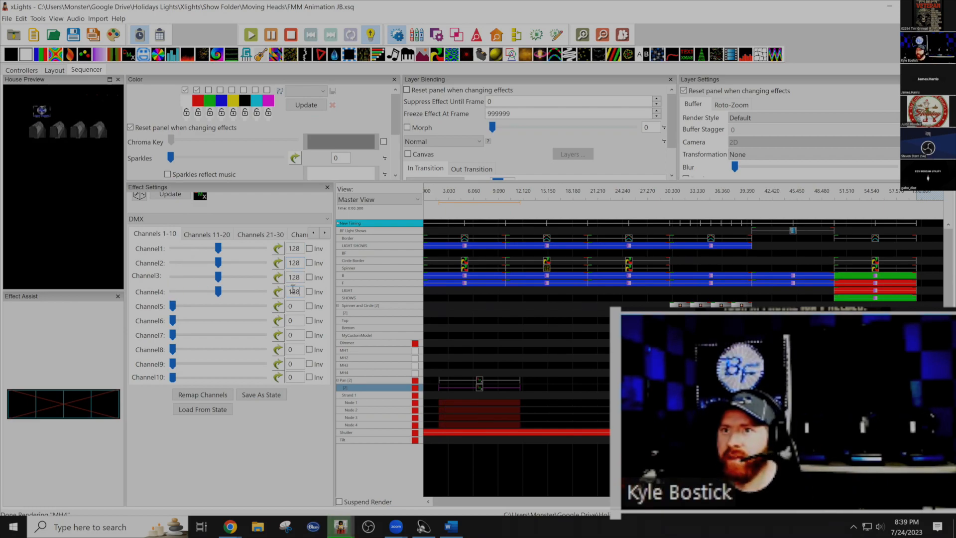
# Set Channels 1 to 4 of the Subtractive effect on the upper Pan layer to 86.
pyautogui.click(480, 384)
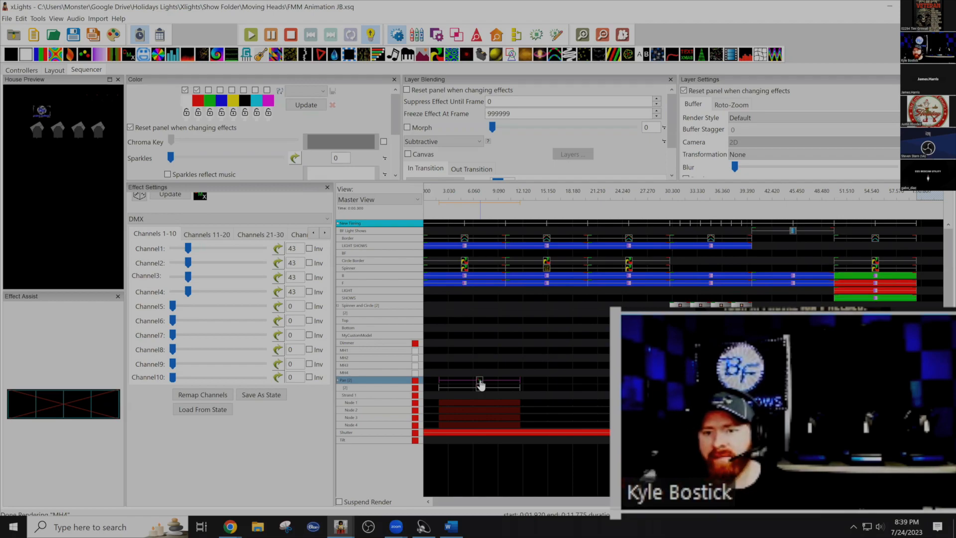
pyautogui.doubleClick(292, 248)
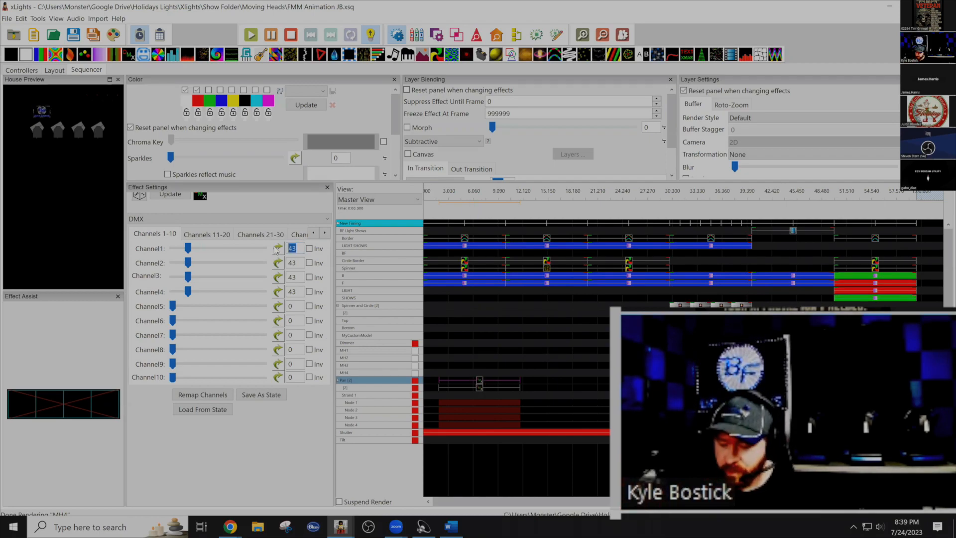
pyautogui.write('86')
pyautogui.moveTo(300, 263); pyautogui.dragTo(278, 262)
pyautogui.write('86')
pyautogui.doubleClick(298, 278)
pyautogui.write('86')
pyautogui.moveTo(299, 292); pyautogui.dragTo(279, 291)
pyautogui.write('86')
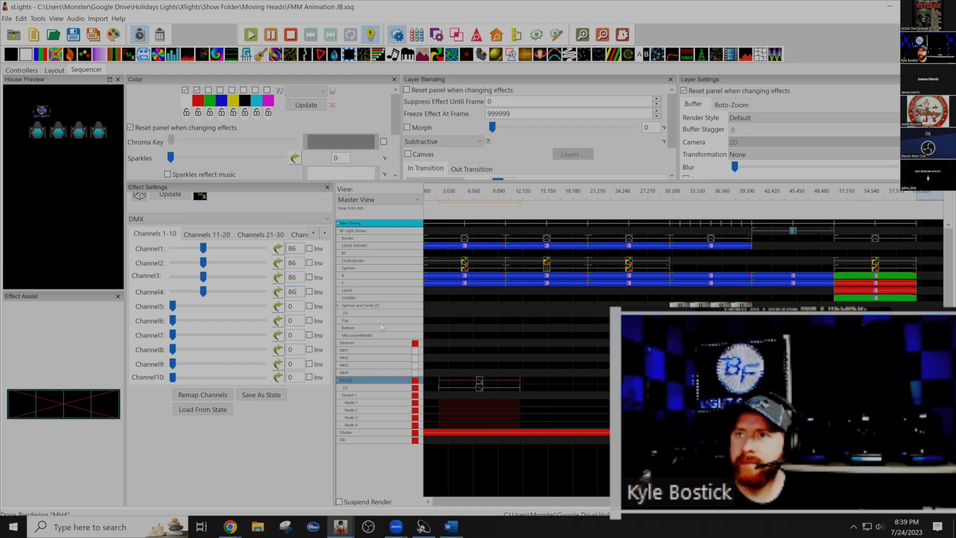
# Delete both layered effects from the Pan row and the On effect from the Shutter row.
pyautogui.moveTo(476, 356); pyautogui.dragTo(498, 398)
pyautogui.press('Delete')
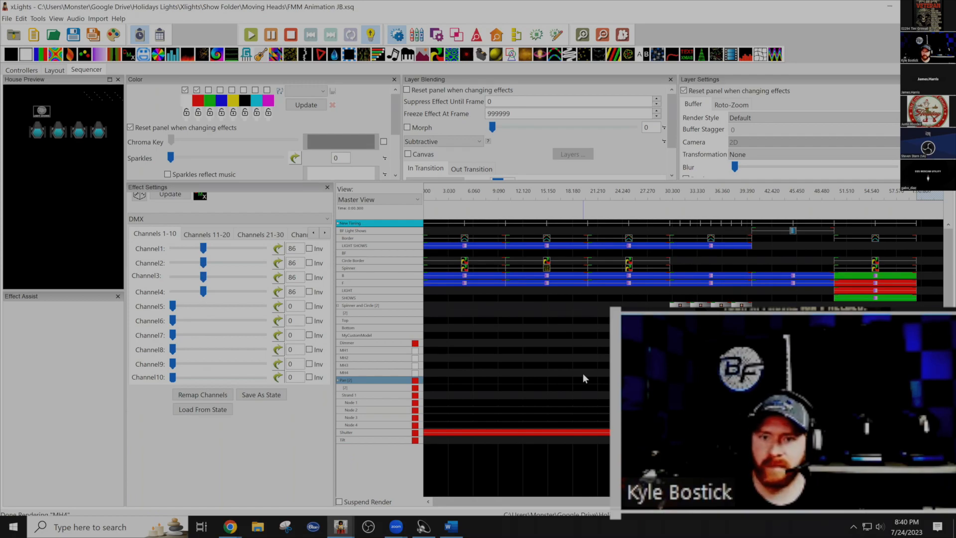
pyautogui.click(668, 432)
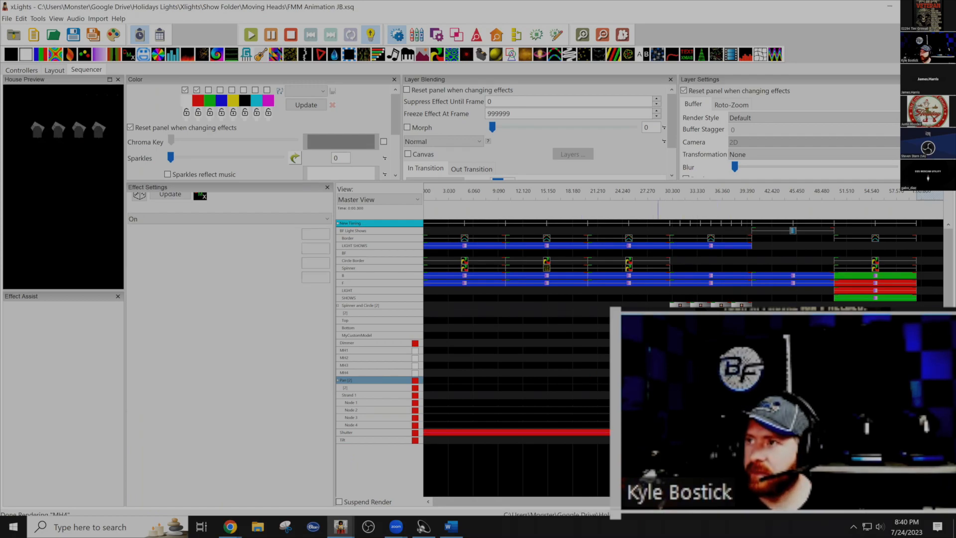
pyautogui.press('Delete')
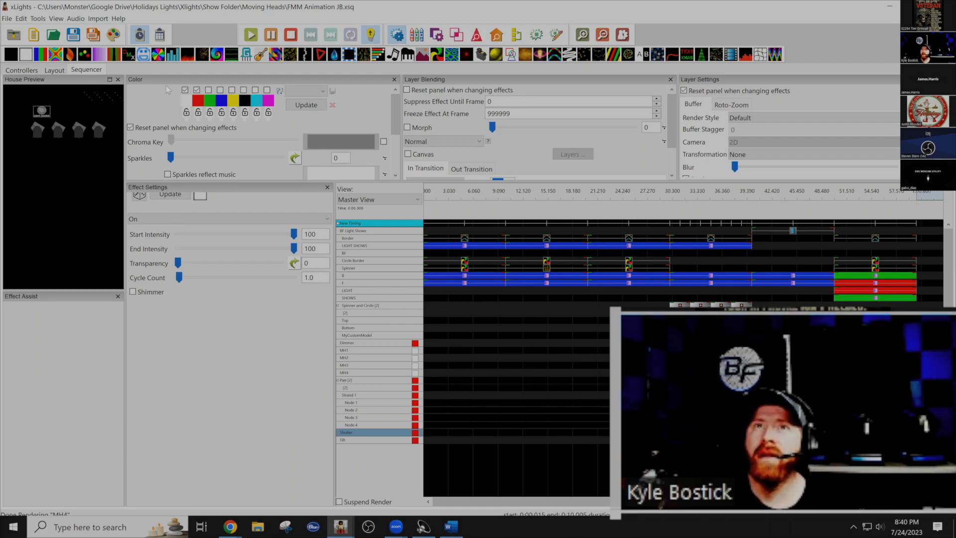
# Place a DMX effect on the MH1 row, stretching from the sequence start to about 27.9 s.
pyautogui.click(128, 55)
pyautogui.moveTo(468, 351); pyautogui.dragTo(696, 351)
pyautogui.moveTo(581, 351); pyautogui.dragTo(371, 334)
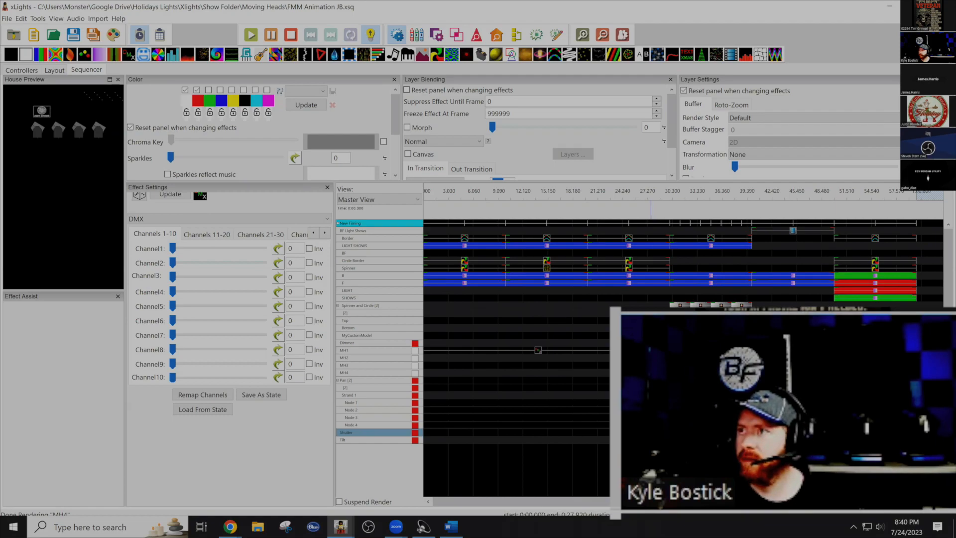
# Set Channel16 of the MH1 DMX effect to 160.
pyautogui.click(538, 350)
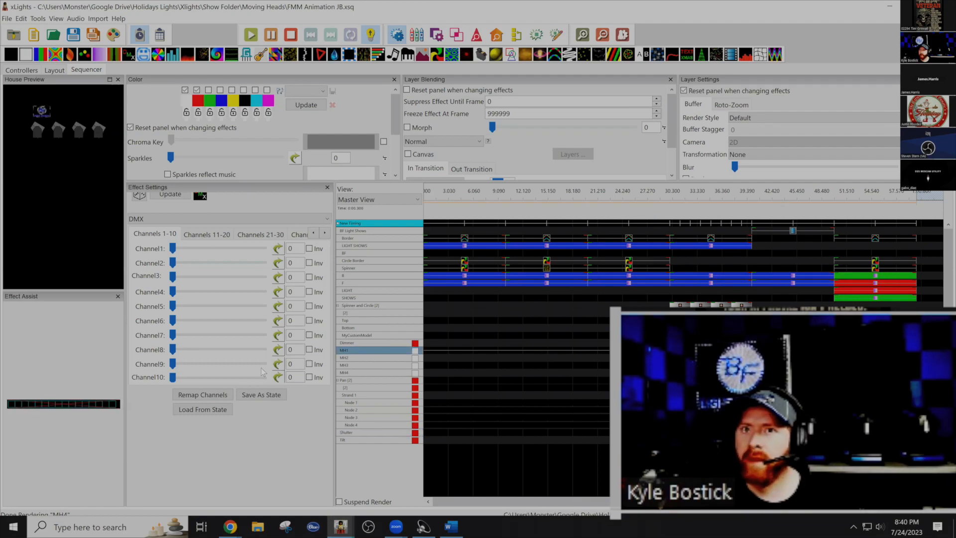
pyautogui.click(207, 234)
pyautogui.doubleClick(297, 321)
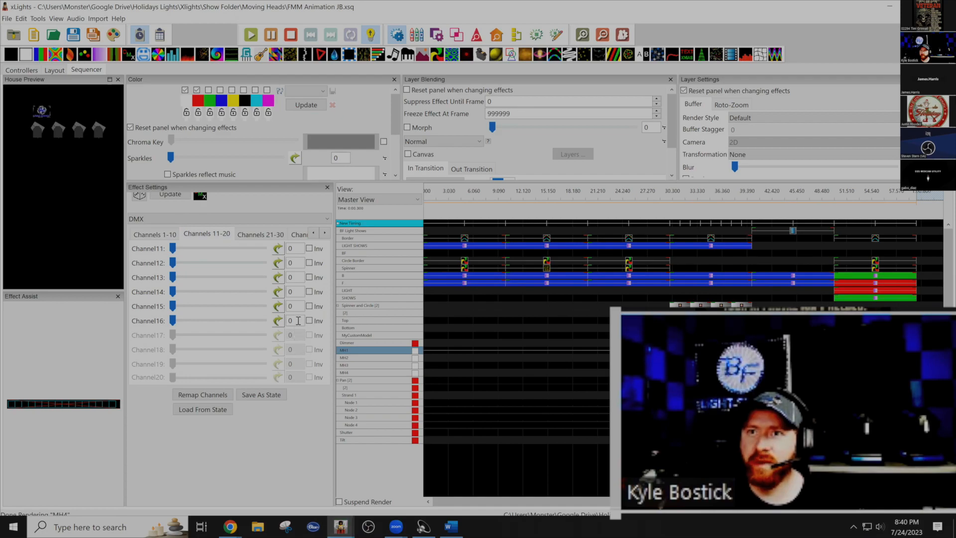
pyautogui.write('160')
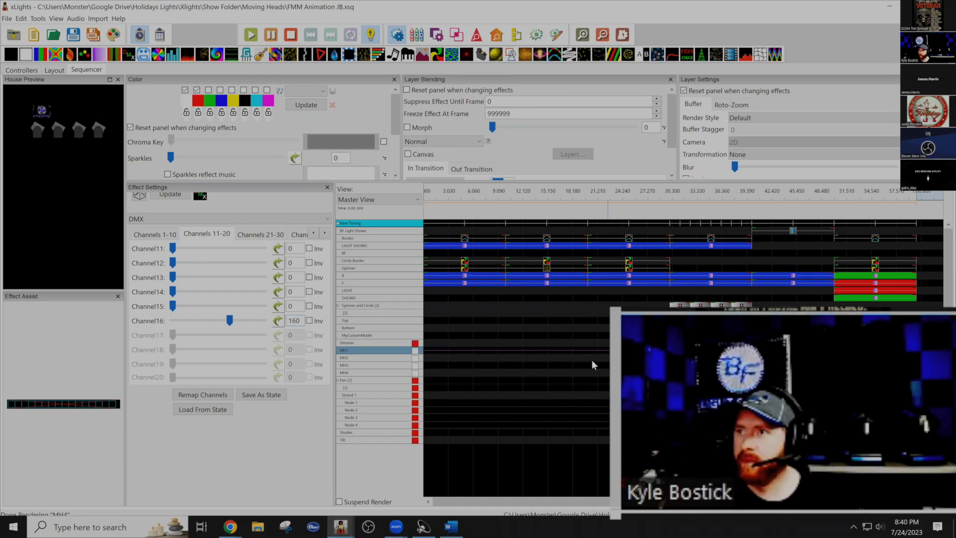
# Paste copies of the MH1 DMX effect onto the MH2, MH3 and MH4 rows.
pyautogui.click(564, 357)
pyautogui.click(559, 363)
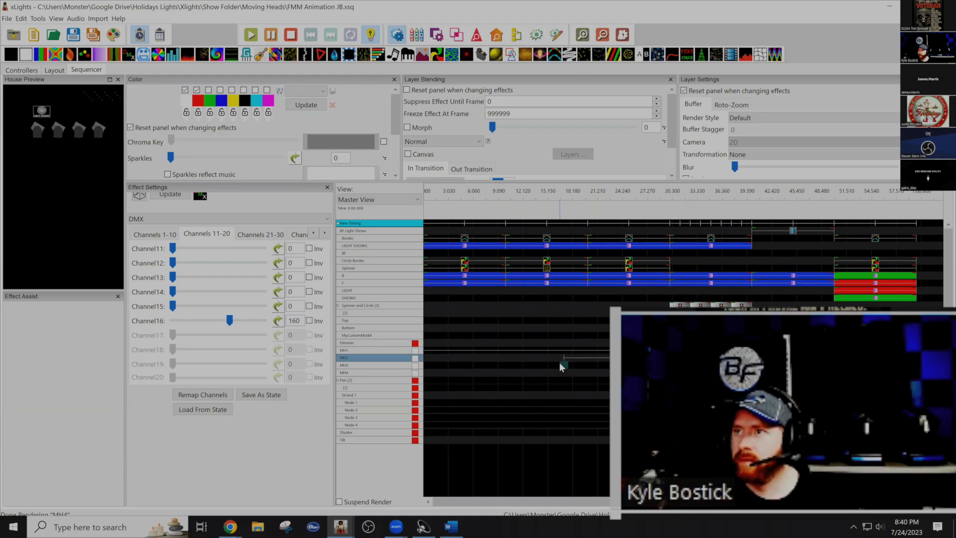
pyautogui.click(558, 369)
pyautogui.click(557, 370)
pyautogui.hotkey('ctrl', 'v')
# Select the DMX effects on MH1 to MH4 and align both their start and end times to the MH1 effect.
pyautogui.moveTo(570, 347); pyautogui.dragTo(628, 373)
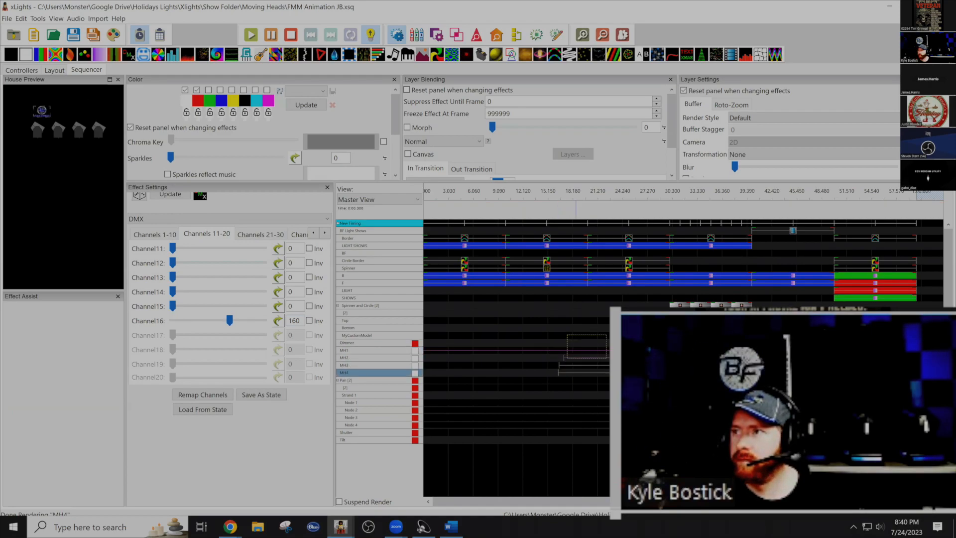
pyautogui.rightClick(670, 350)
pyautogui.moveTo(729, 272)
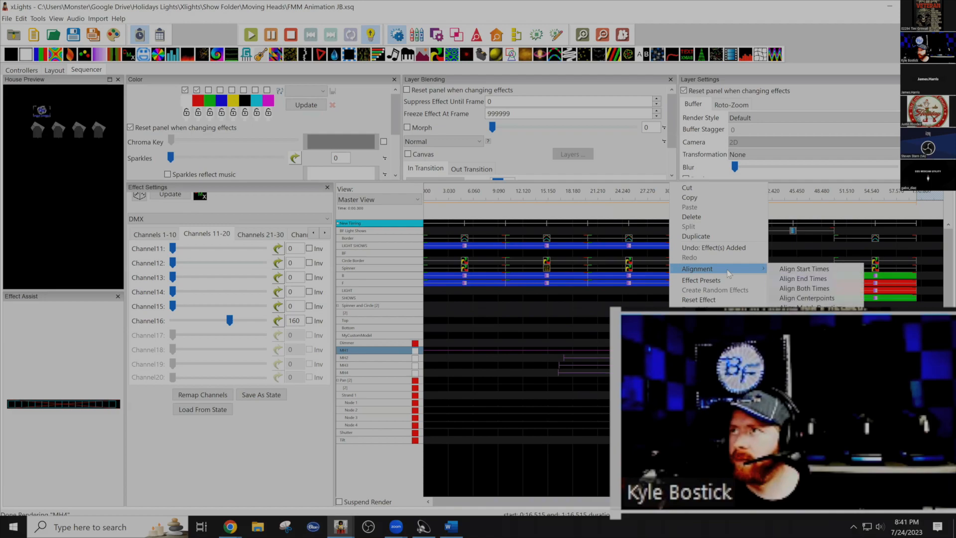
pyautogui.click(804, 289)
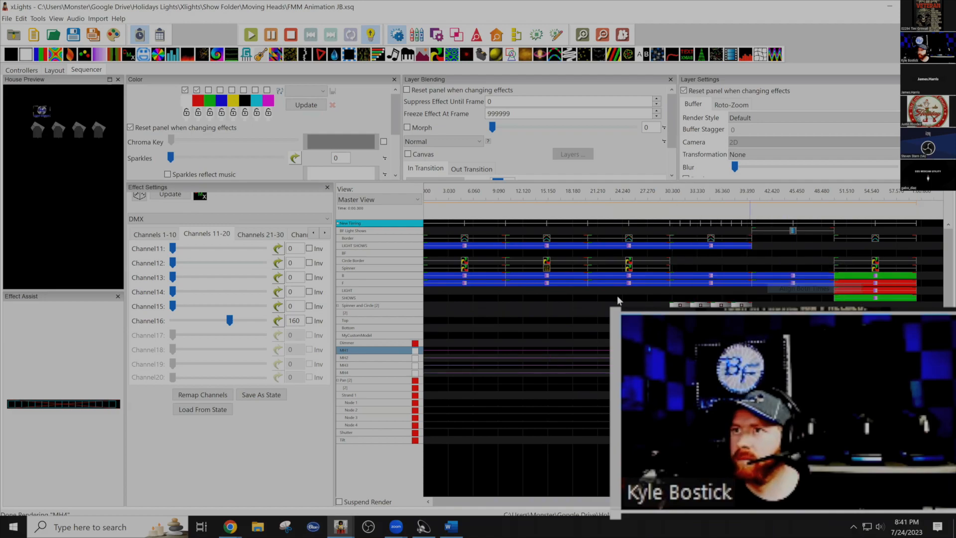
# Play the sequence from near its start, stop playback and delete the DMX effects from MH1 to MH4.
pyautogui.click(448, 195)
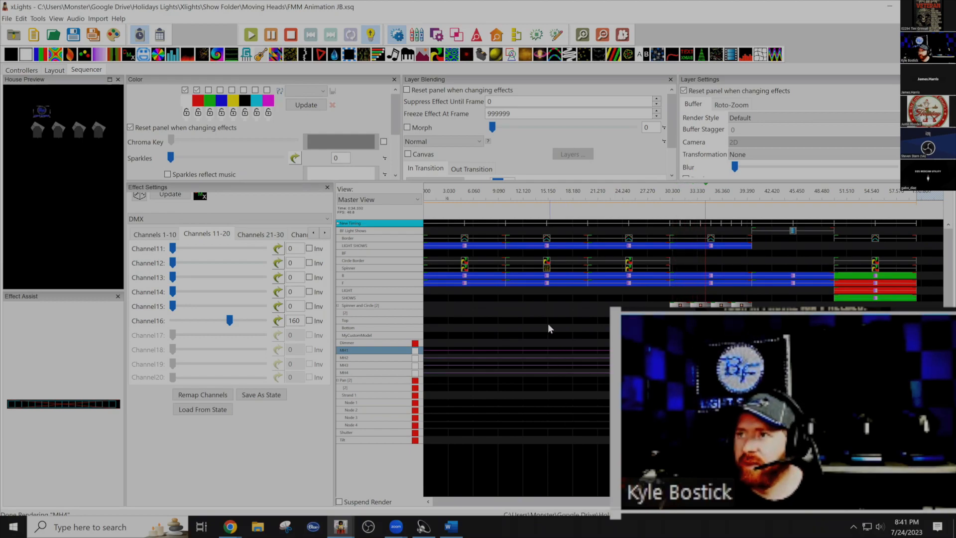
pyautogui.press('space')
pyautogui.moveTo(546, 331); pyautogui.dragTo(611, 377)
pyautogui.press('Delete')
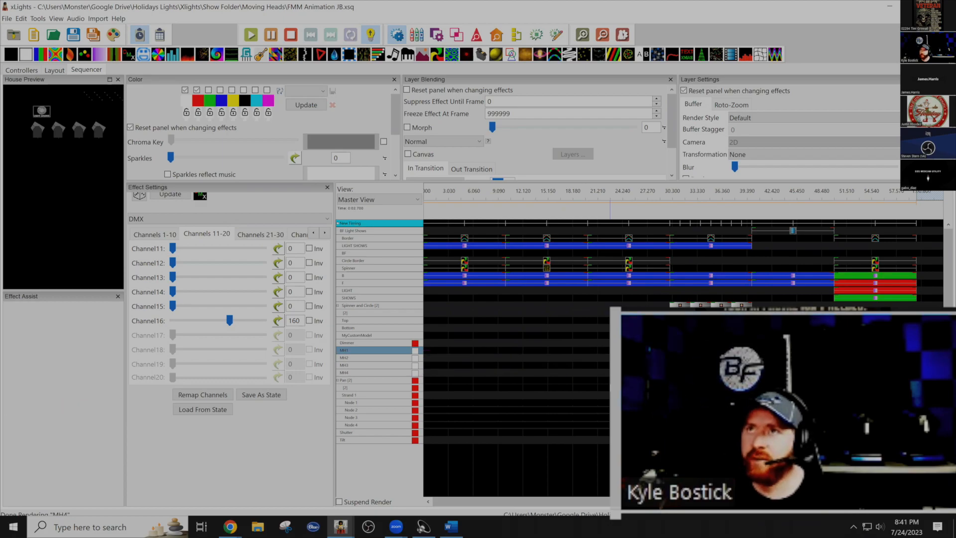
# Turn off light output and choose Rob Zombie - Dragula HD Layout.zip from the Halloween HD 23 Final Copies folder as the effects import source.
pyautogui.click(370, 34)
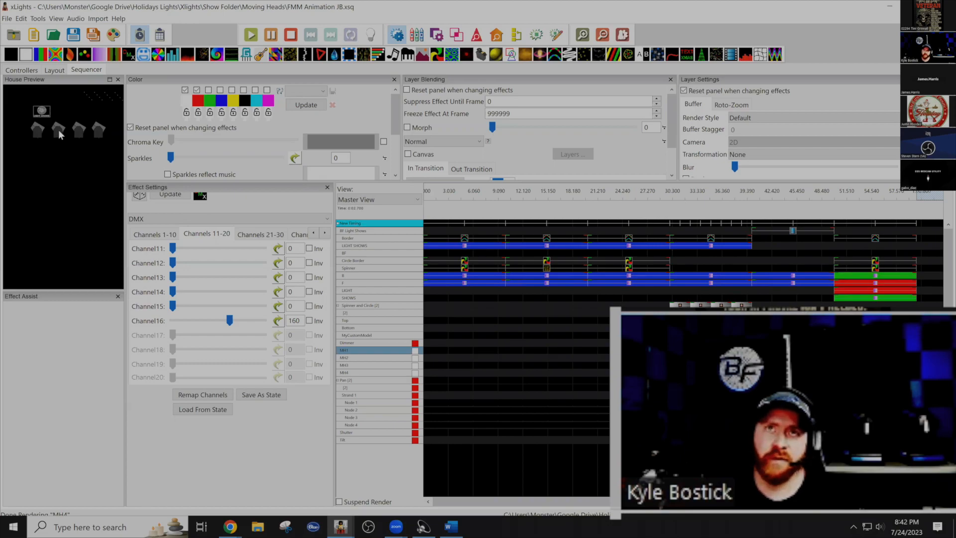
pyautogui.click(102, 19)
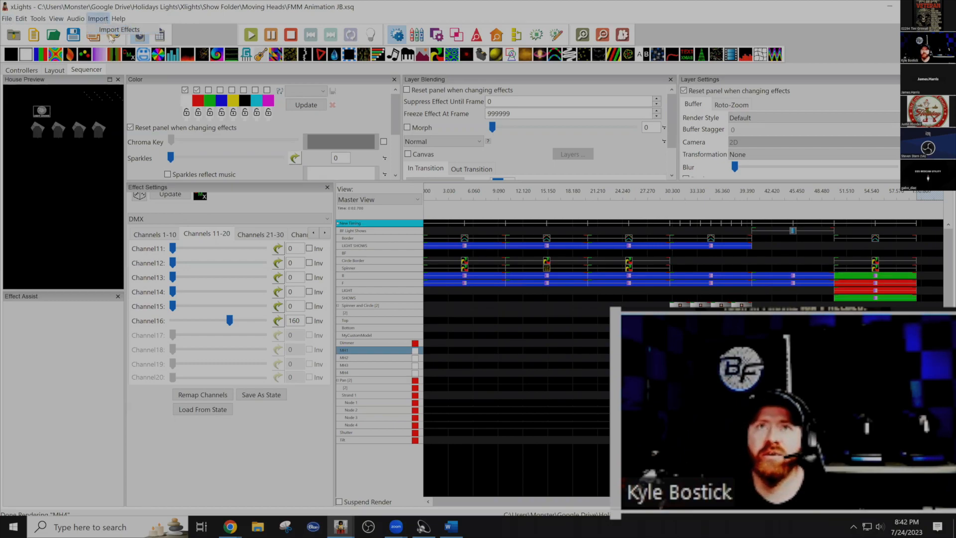
pyautogui.click(110, 30)
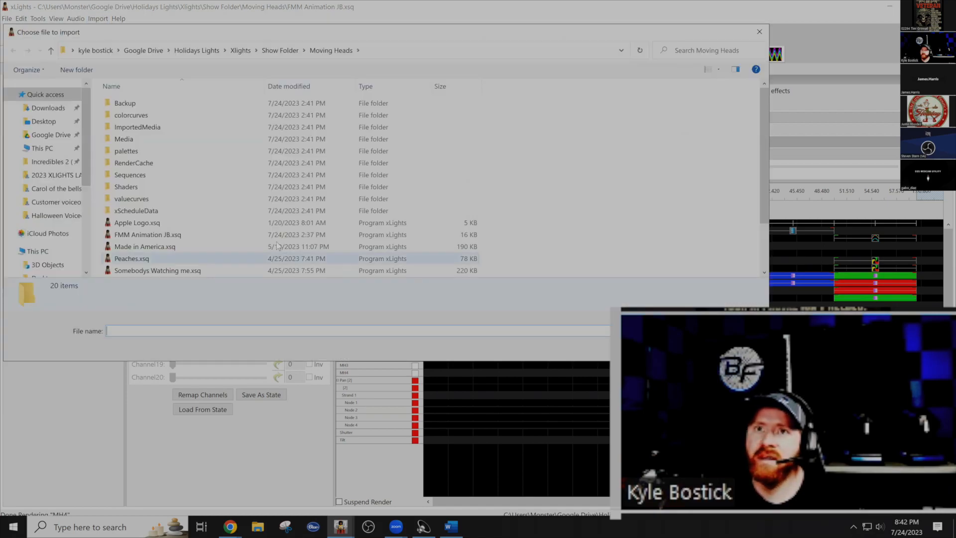
pyautogui.click(144, 50)
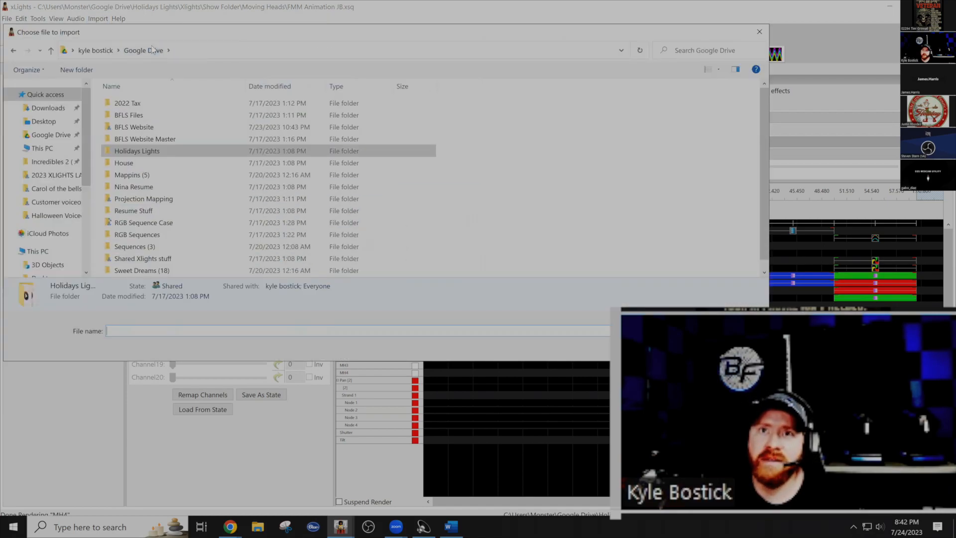
pyautogui.doubleClick(154, 126)
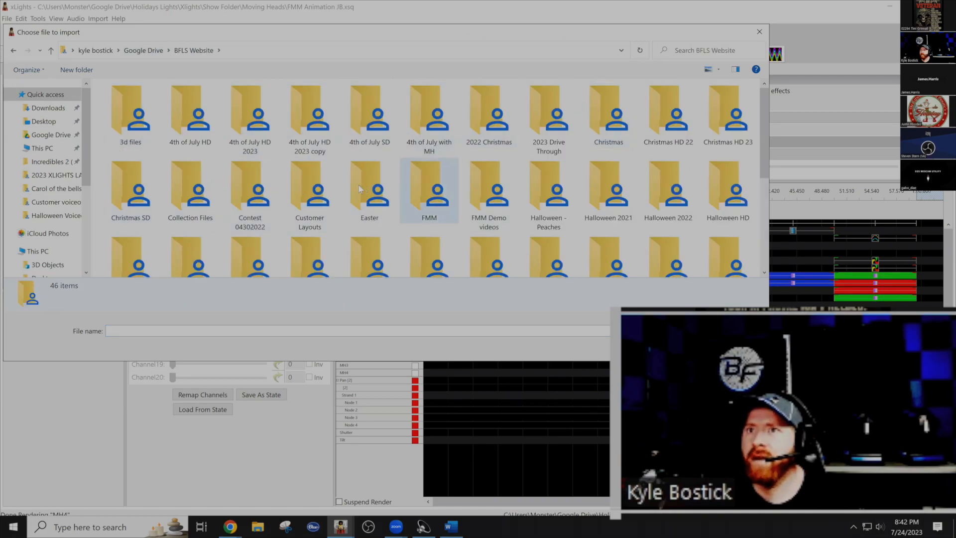
pyautogui.scroll(-2, 668, 129)
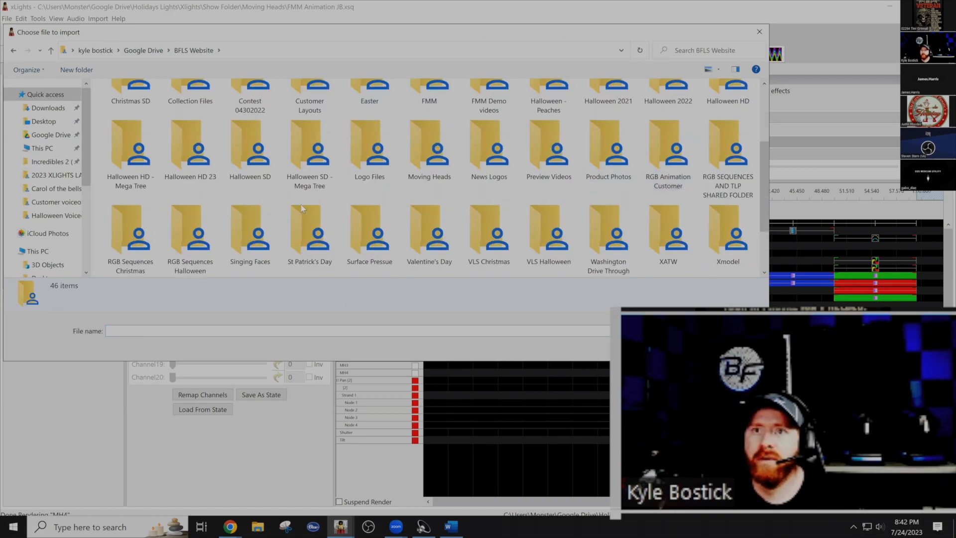
pyautogui.doubleClick(198, 151)
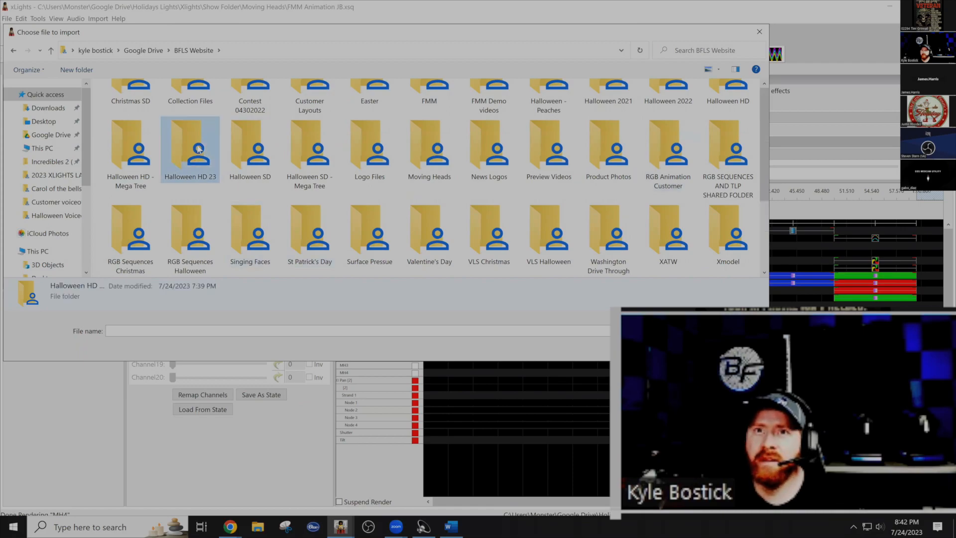
pyautogui.doubleClick(199, 139)
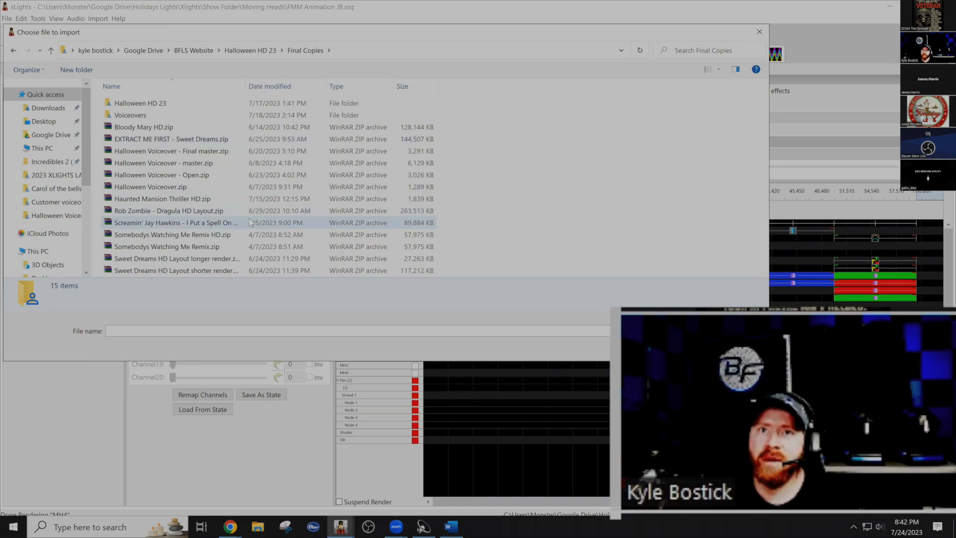
pyautogui.click(194, 211)
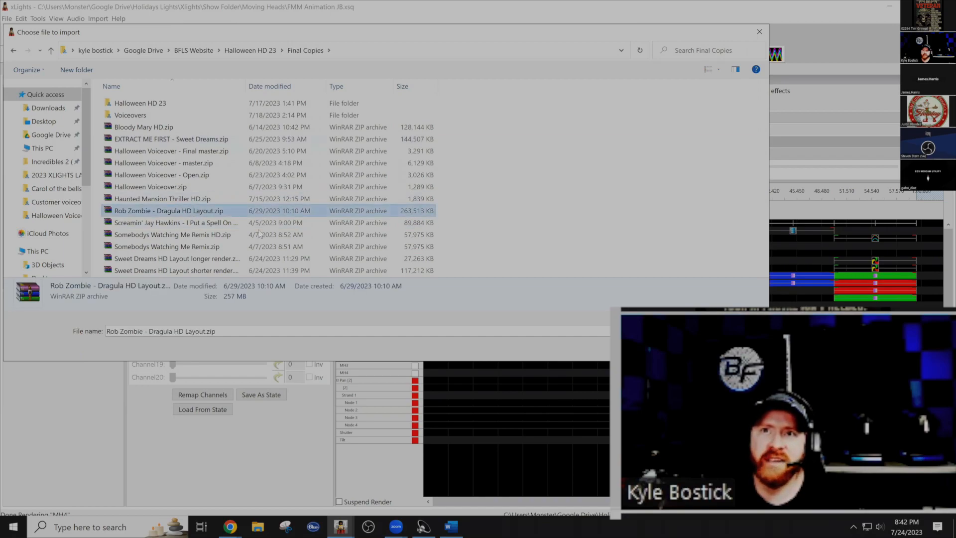
pyautogui.press('Return')
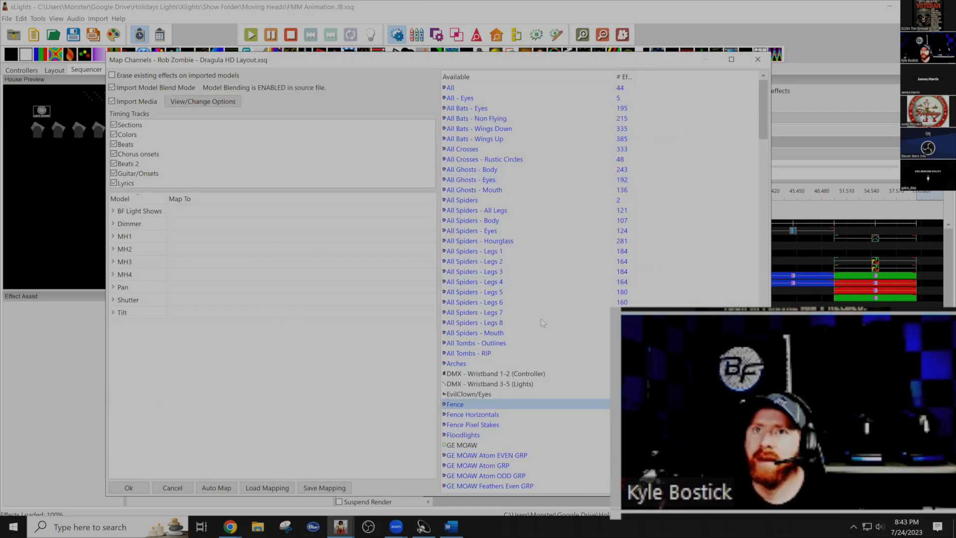
# Map Dimmer to MH Dimmers, its Strand 1 to MH Dimmers/Strand 1, and its Nodes 1 to 4 to source Nodes 2, 4, 5 and 7.
pyautogui.scroll(-6, 550, 315)
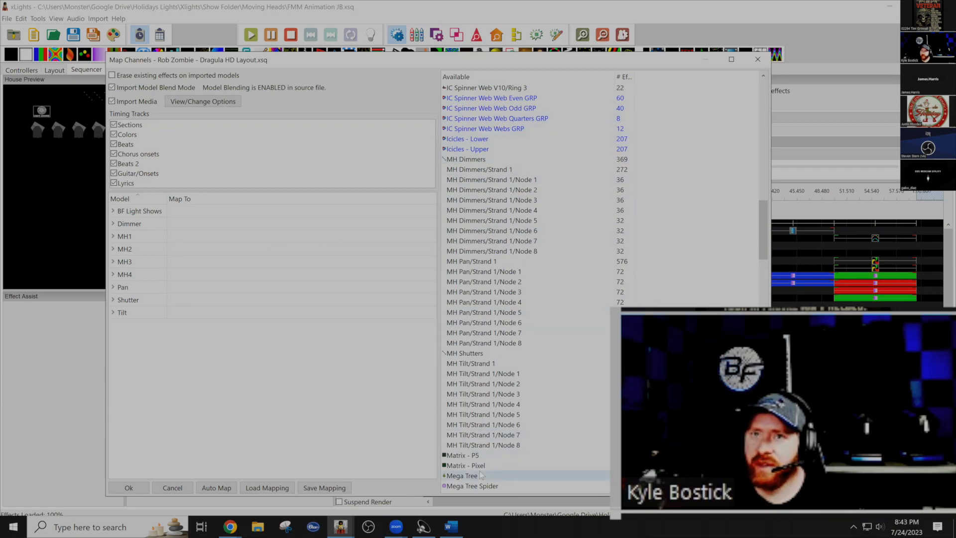
pyautogui.click(113, 224)
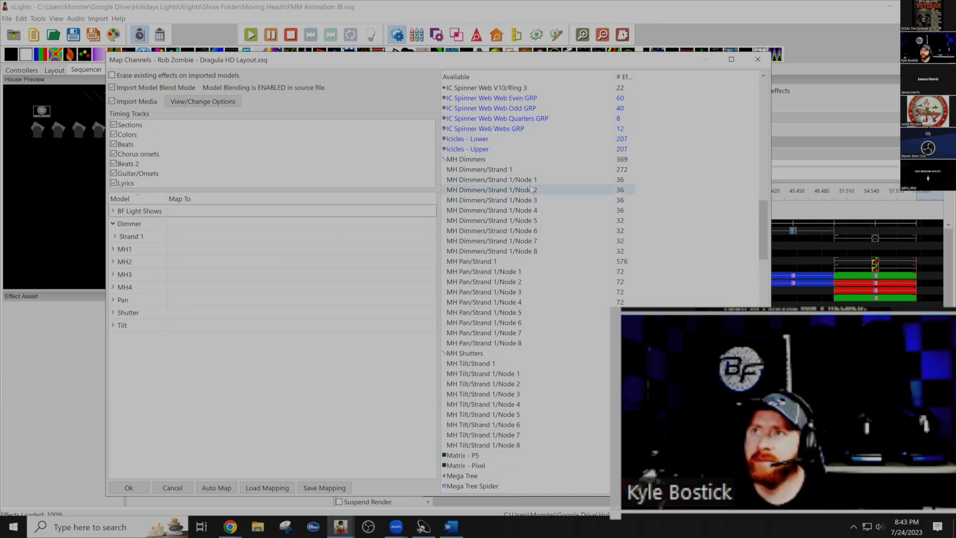
pyautogui.moveTo(463, 159); pyautogui.dragTo(244, 226)
pyautogui.moveTo(492, 169); pyautogui.dragTo(212, 238)
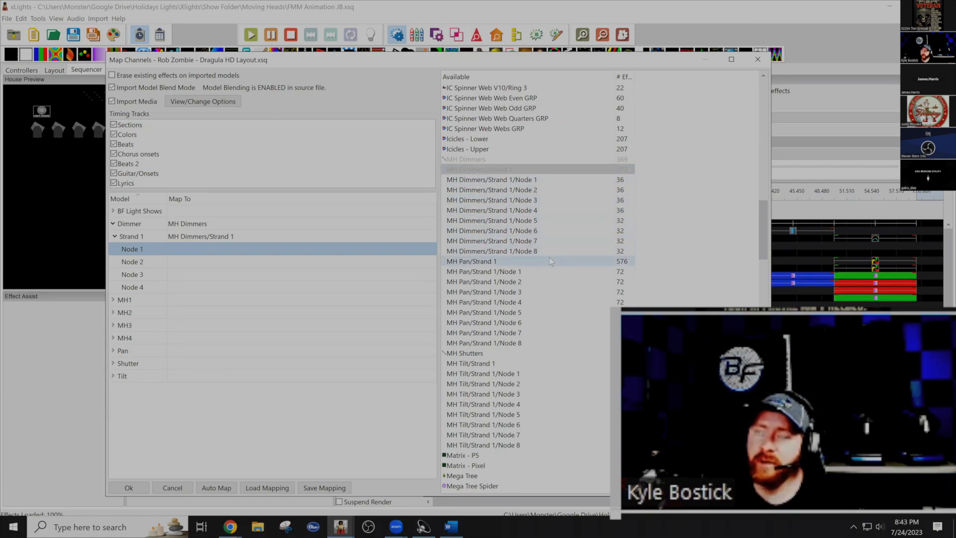
pyautogui.moveTo(518, 215); pyautogui.dragTo(185, 265)
pyautogui.moveTo(528, 223); pyautogui.dragTo(273, 275)
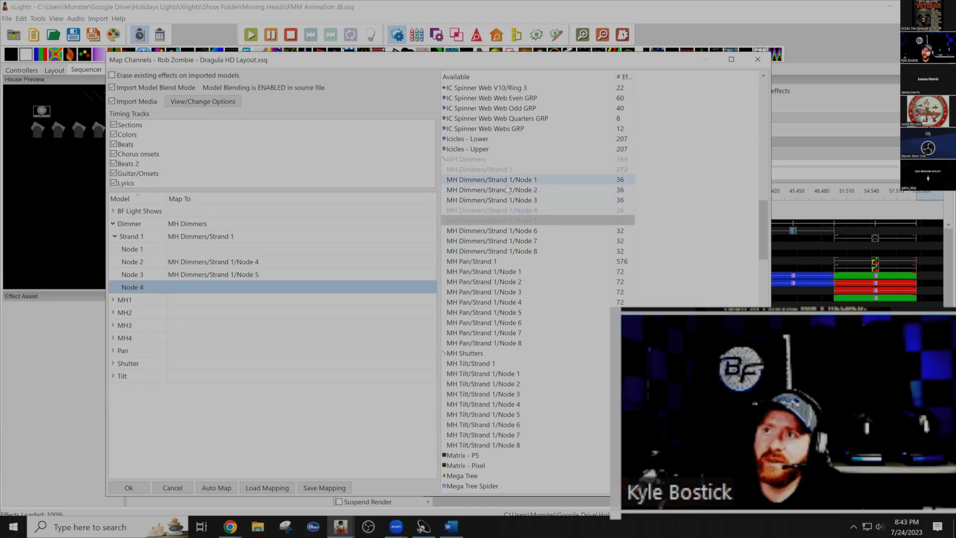
pyautogui.moveTo(505, 189); pyautogui.dragTo(224, 249)
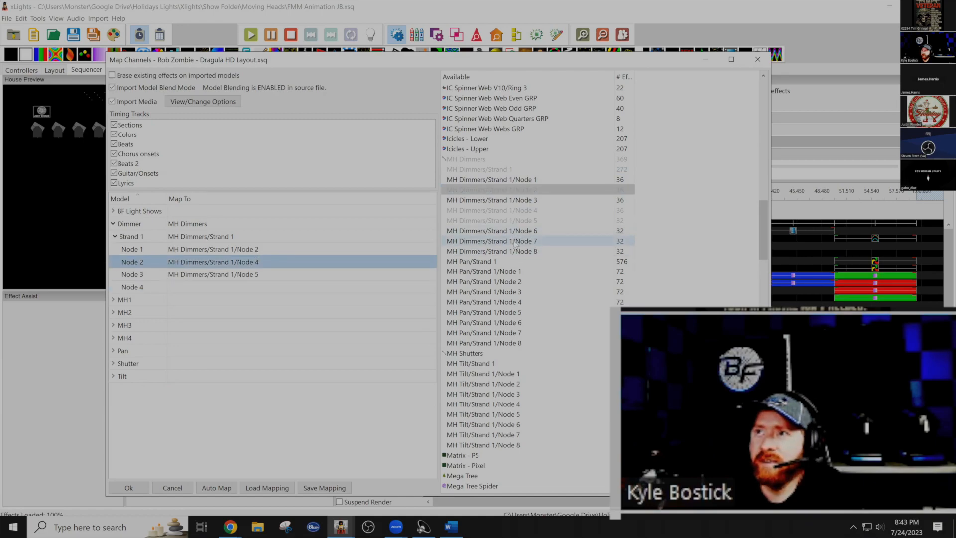
pyautogui.moveTo(516, 243); pyautogui.dragTo(252, 286)
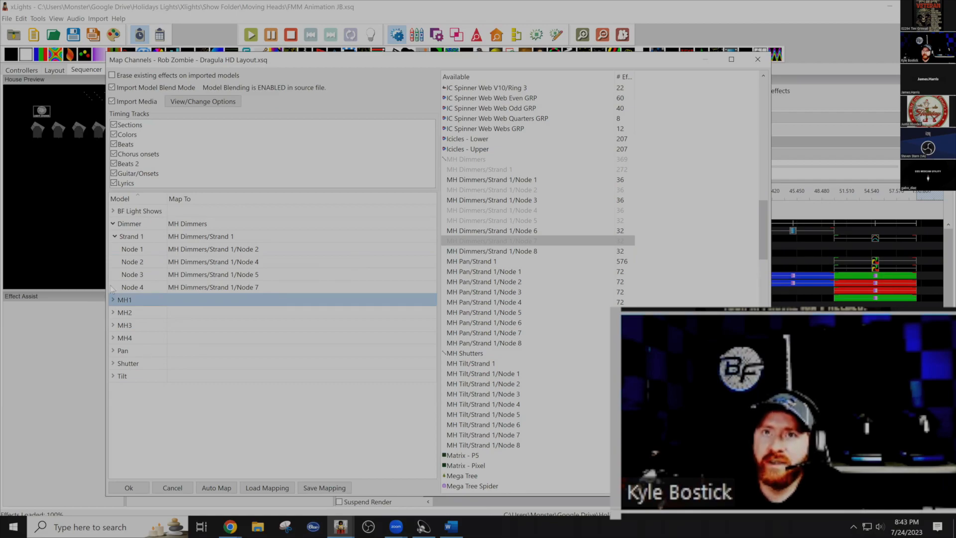
# Map Pan's Strand 1 to MH Pan/Strand 1, and its Nodes 1 to 4 to source Nodes 2, 3, 4 and 7.
pyautogui.click(113, 351)
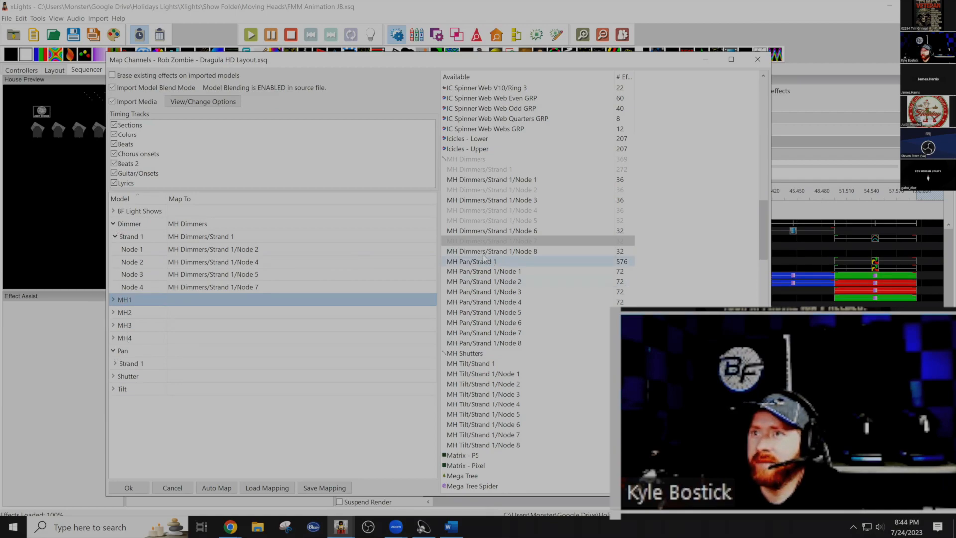
pyautogui.moveTo(479, 264); pyautogui.dragTo(183, 366)
pyautogui.click(115, 363)
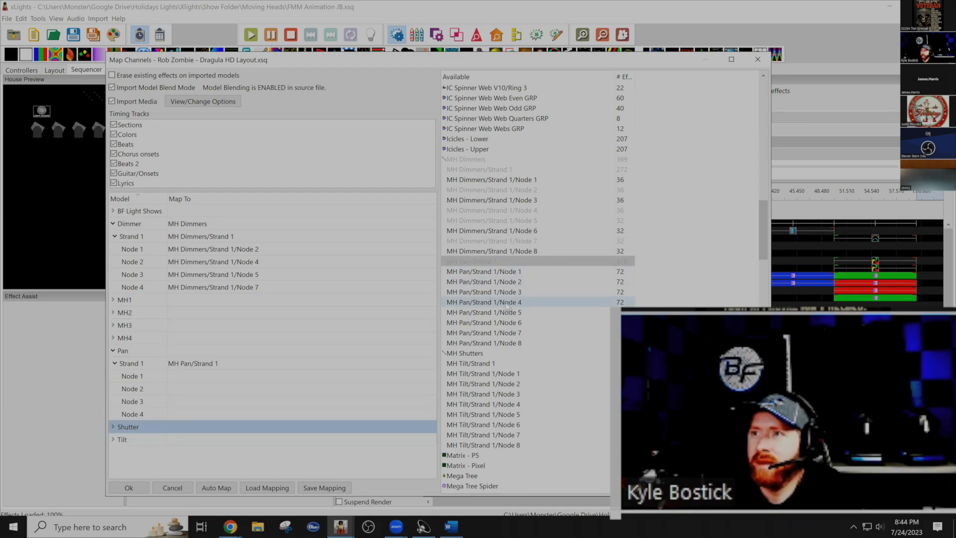
pyautogui.moveTo(256, 393); pyautogui.dragTo(243, 392)
pyautogui.moveTo(510, 305); pyautogui.dragTo(313, 401)
pyautogui.click(503, 284)
pyautogui.moveTo(503, 284); pyautogui.dragTo(270, 377)
pyautogui.moveTo(418, 356); pyautogui.dragTo(280, 414)
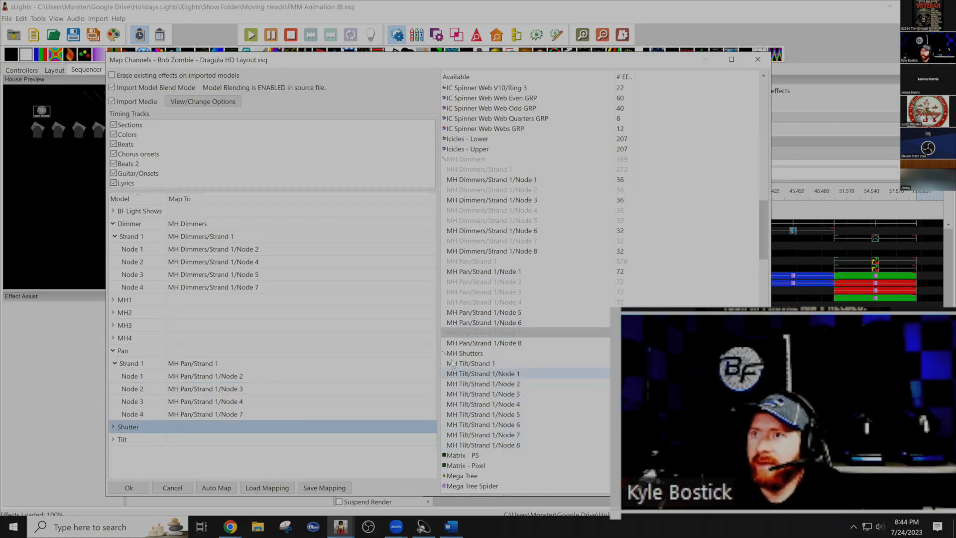
# Map Shutter to MH Shutters, and Tilt's Strand 1 to MH Tilt/Strand 1 with its Nodes 1 to 3 on source Nodes 2, 4 and 5.
pyautogui.moveTo(463, 353); pyautogui.dragTo(239, 427)
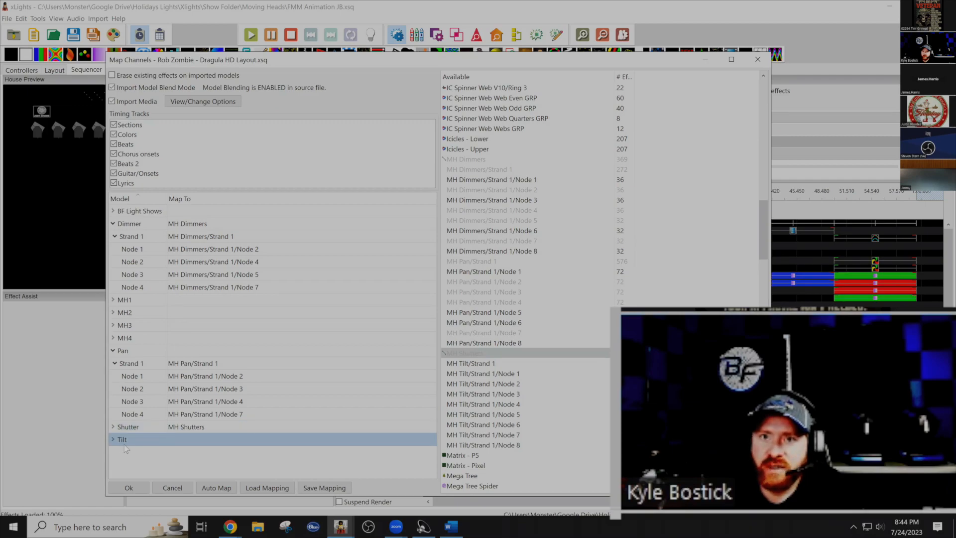
pyautogui.click(113, 439)
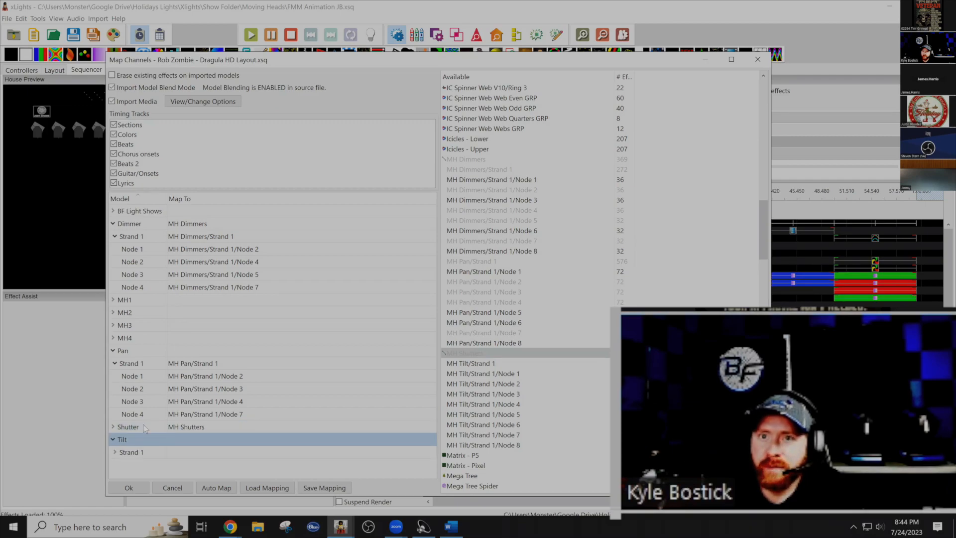
pyautogui.click(116, 452)
pyautogui.scroll(-2, 237, 413)
pyautogui.moveTo(489, 364); pyautogui.dragTo(253, 414)
pyautogui.moveTo(477, 390); pyautogui.dragTo(274, 443)
pyautogui.moveTo(503, 405); pyautogui.dragTo(258, 453)
pyautogui.moveTo(499, 386); pyautogui.dragTo(273, 429)
pyautogui.moveTo(510, 415); pyautogui.dragTo(330, 441)
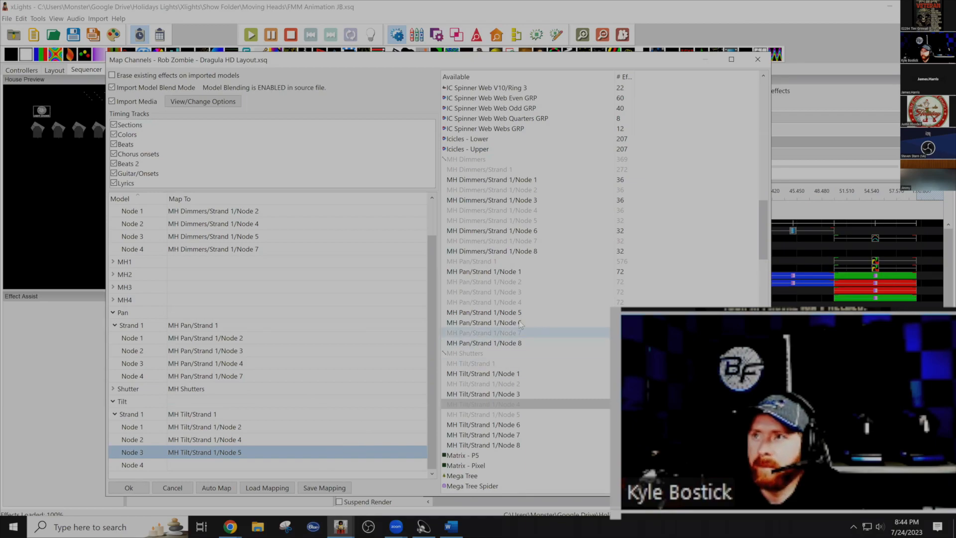
# Map Pan Nodes 2 and 3 to source Nodes 4 and 5 and Tilt Node 4 to source Node 7, and import without saving the mapping.
pyautogui.moveTo(498, 312); pyautogui.dragTo(312, 355)
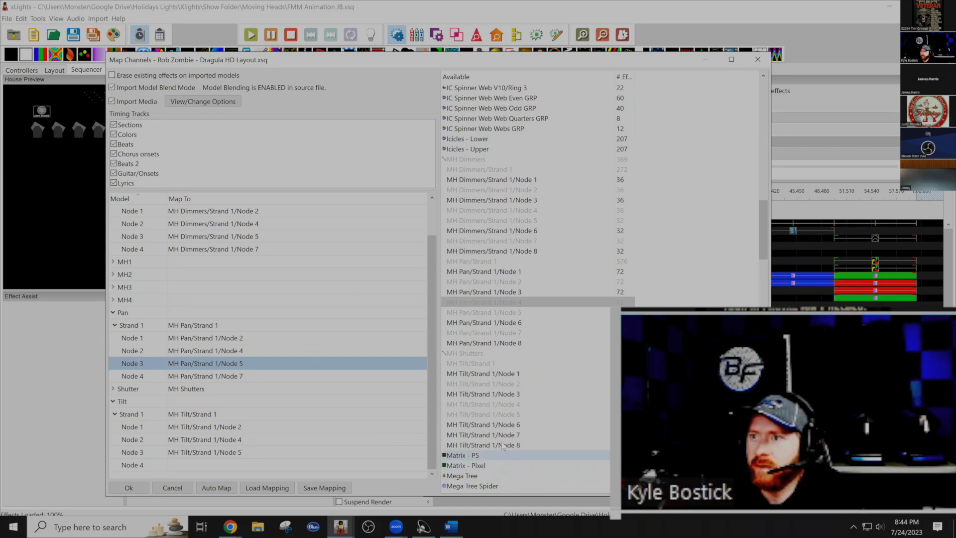
pyautogui.moveTo(500, 434); pyautogui.dragTo(275, 465)
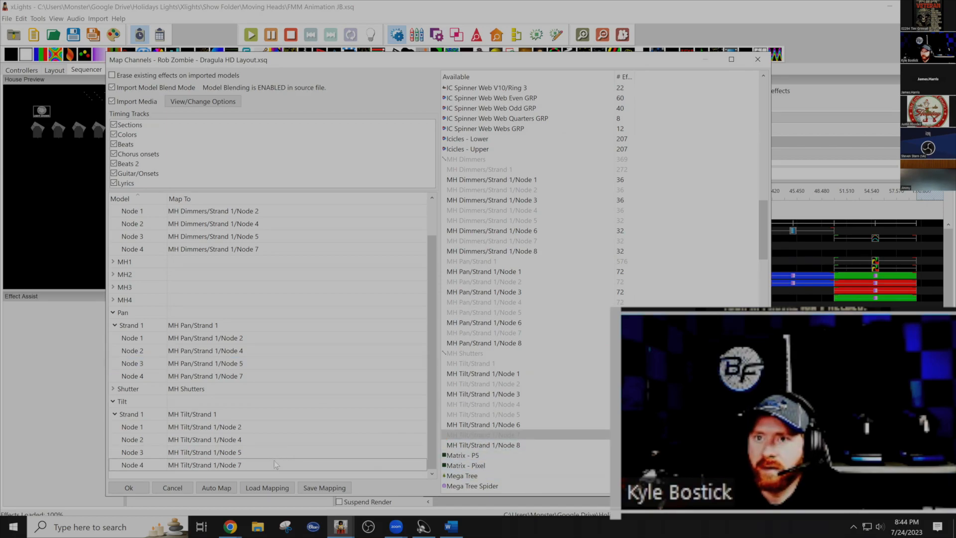
pyautogui.click(129, 487)
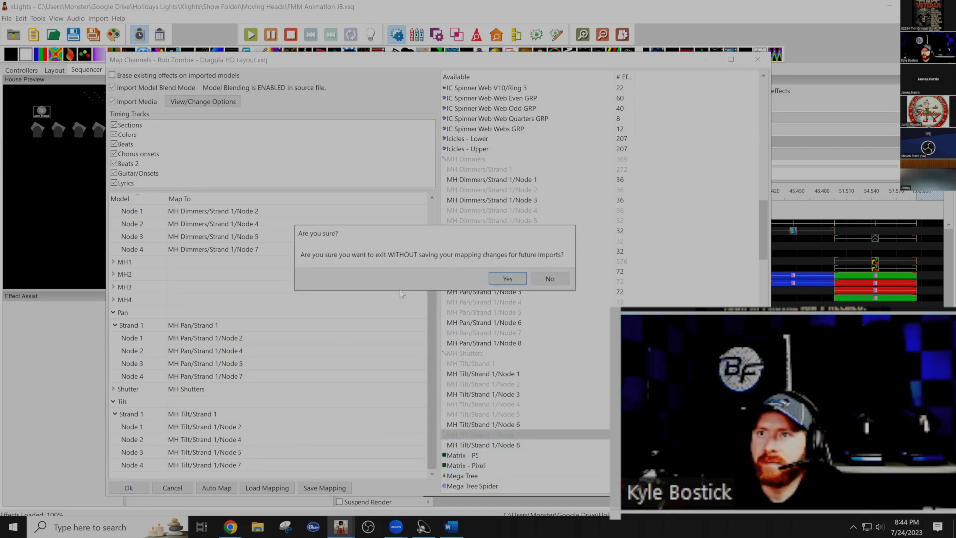
pyautogui.click(507, 279)
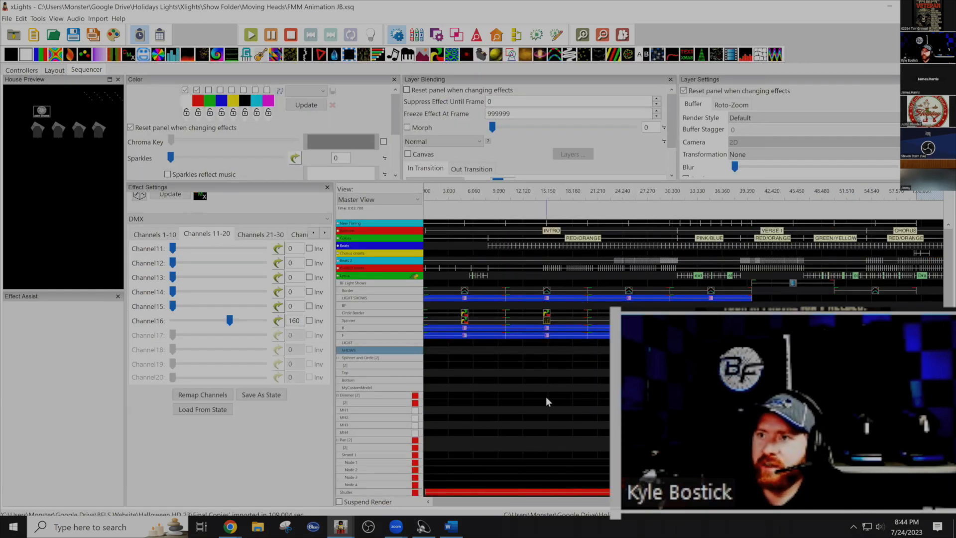
# Expand the Dimmer model's layers and Strand 1 nodes in the sequencer to examine the imported moving head effects.
pyautogui.scroll(-1, 546, 398)
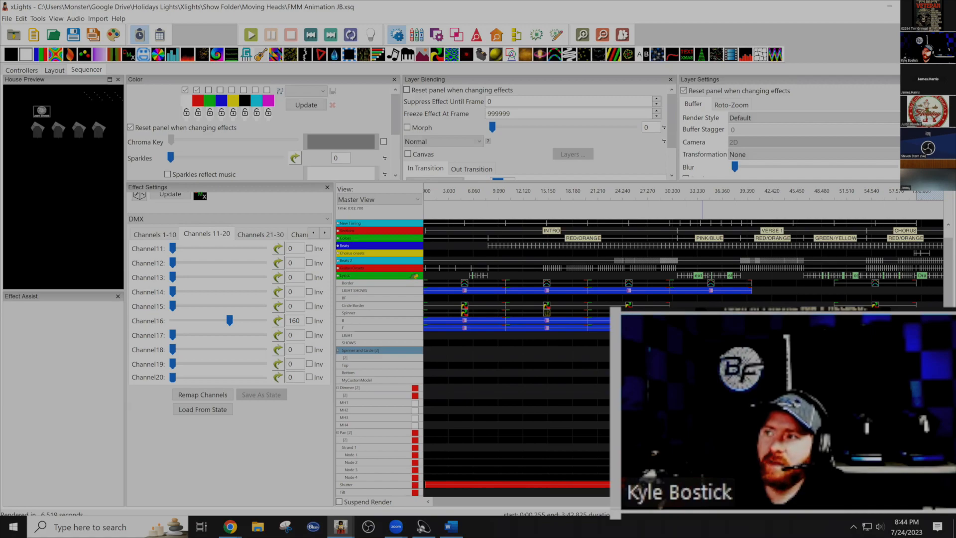
pyautogui.click(366, 389)
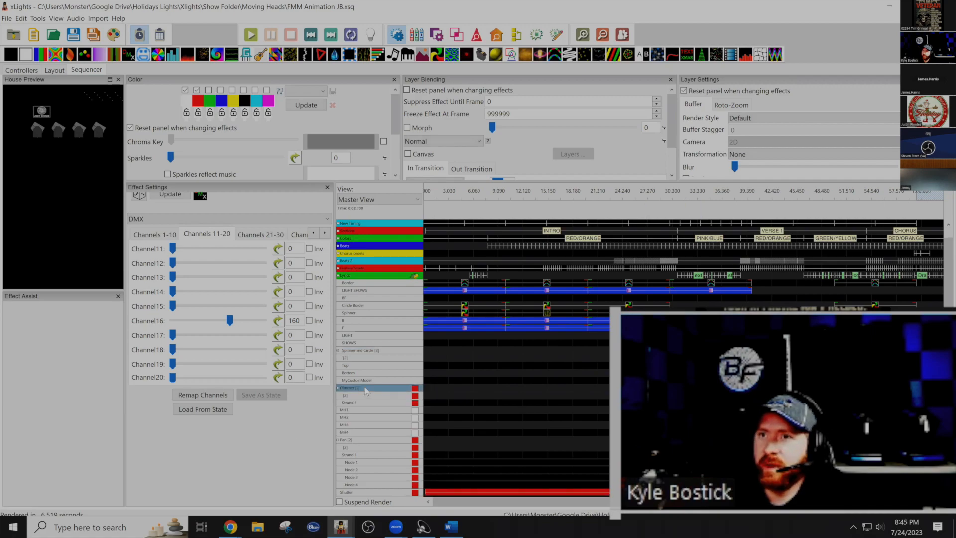
pyautogui.click(368, 396)
pyautogui.doubleClick(368, 397)
pyautogui.doubleClick(368, 404)
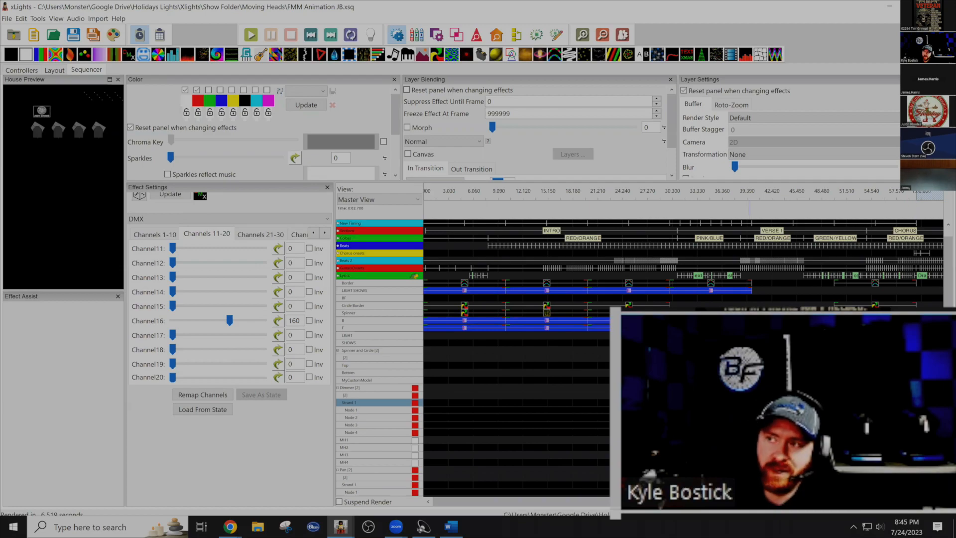
pyautogui.scroll(-2, 379, 402)
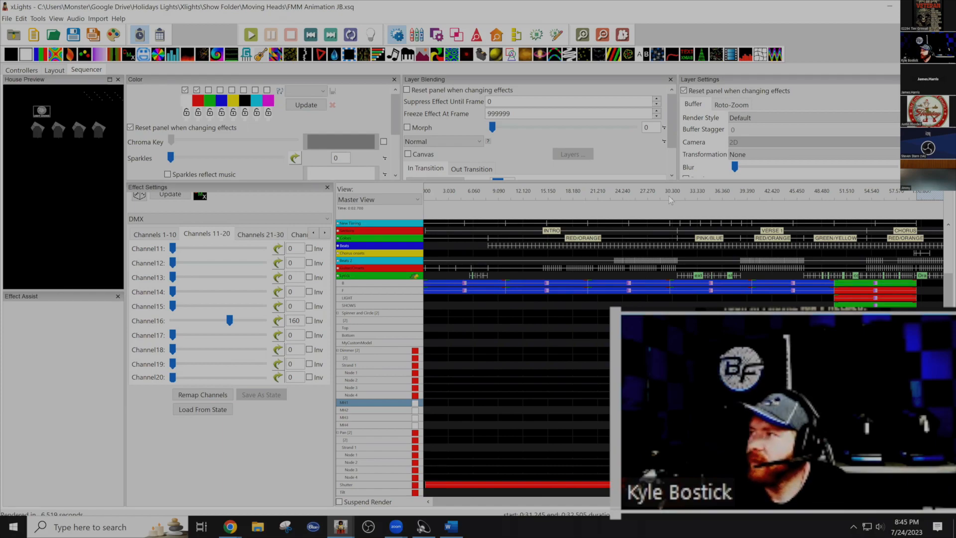
# Play the sequence from around 37 seconds, watch the moving heads in an enlarged House Preview, and restore the preview's size.
pyautogui.press('space')
pyautogui.click(728, 191)
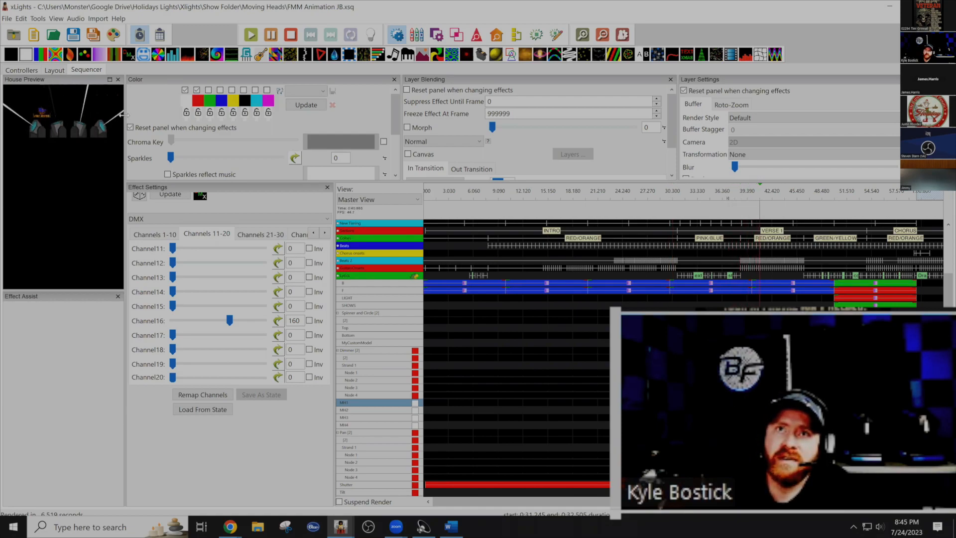
pyautogui.click(110, 80)
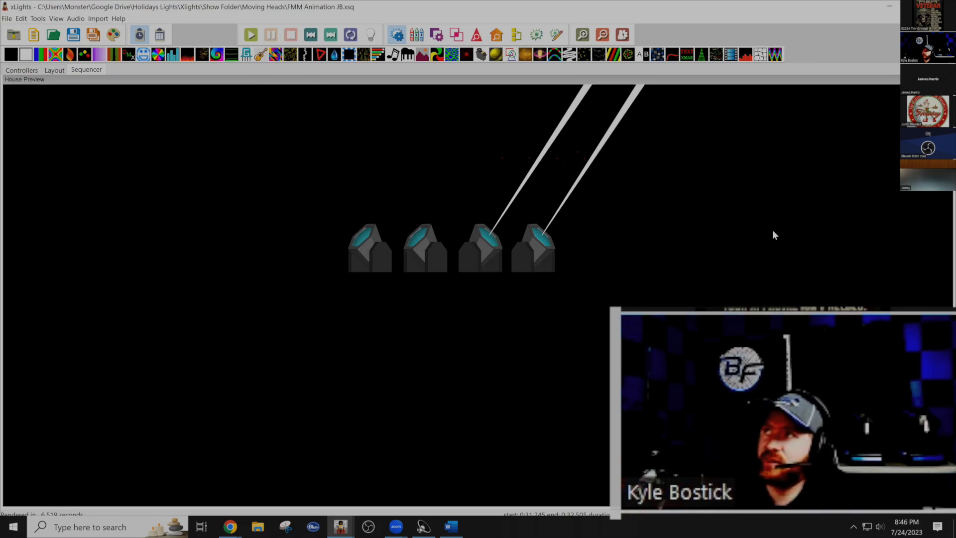
pyautogui.click(940, 79)
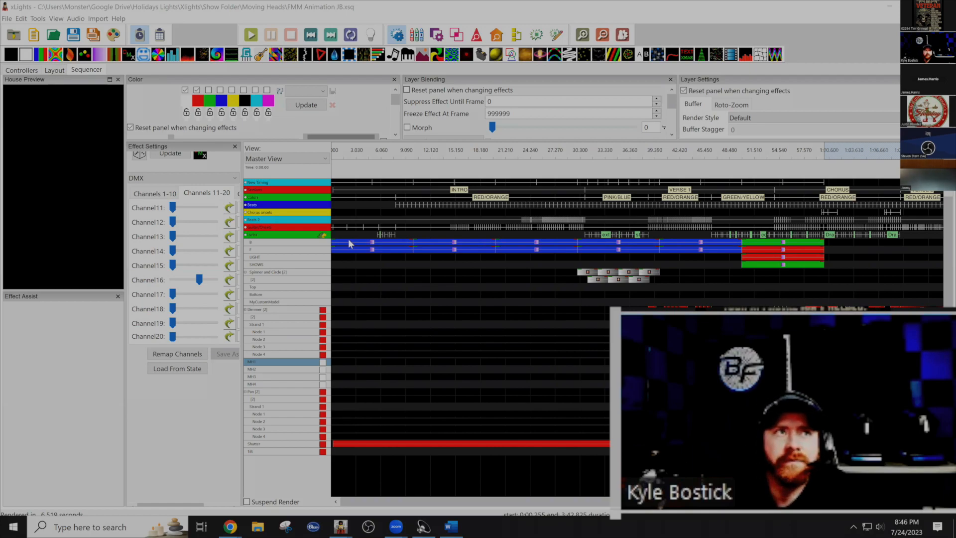
# Switch to the other xLights window, maximize it, and start opening an existing sequence.
pyautogui.hotkey('alt', 'Tab')
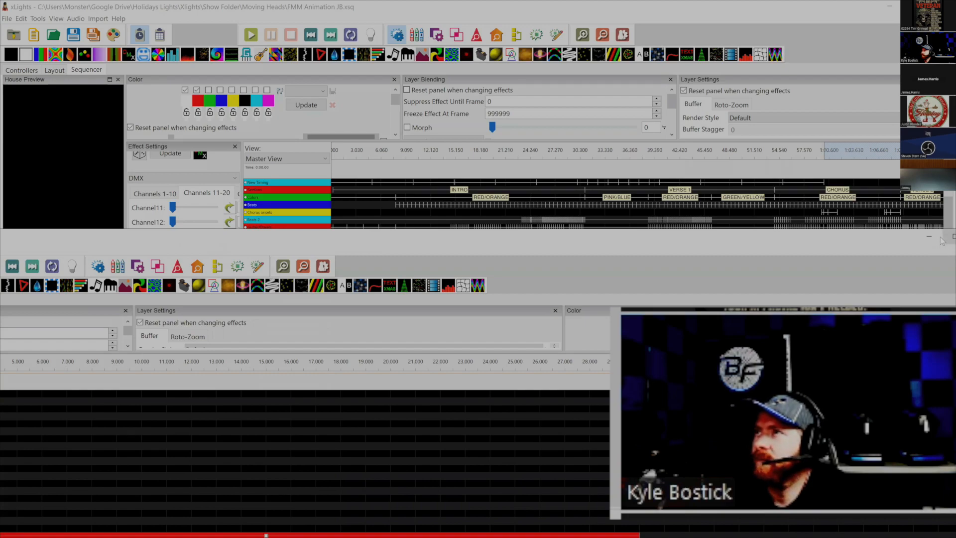
pyautogui.click(942, 239)
pyautogui.click(7, 18)
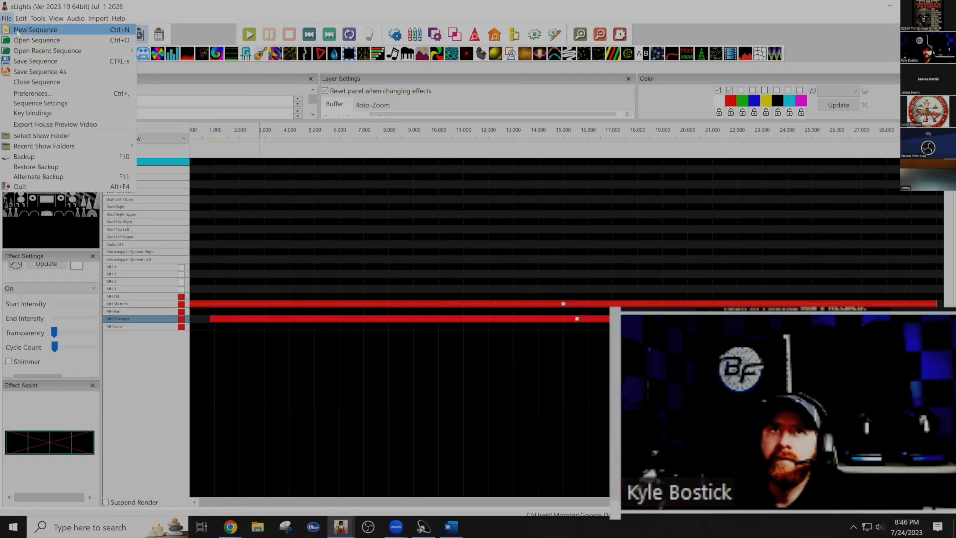
pyautogui.click(29, 39)
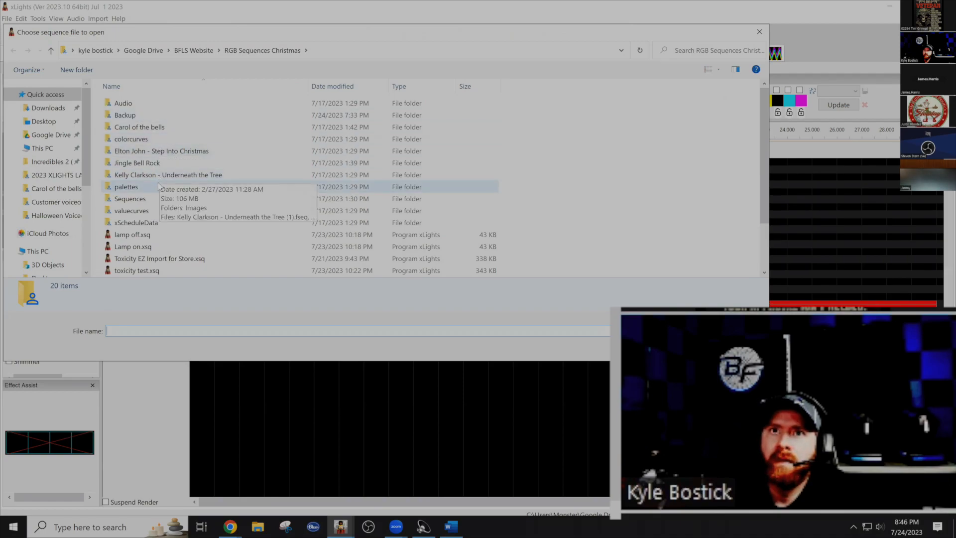
# Browse to the RGB Sequences HD folder inside Google Drive's RGB Sequences folder and look through its song folders.
pyautogui.scroll(-2, 187, 255)
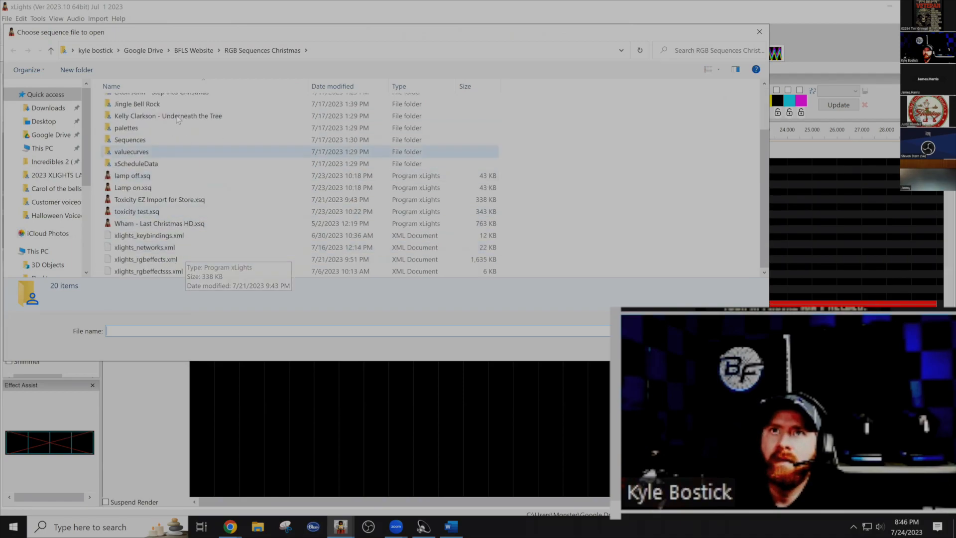
pyautogui.click(194, 51)
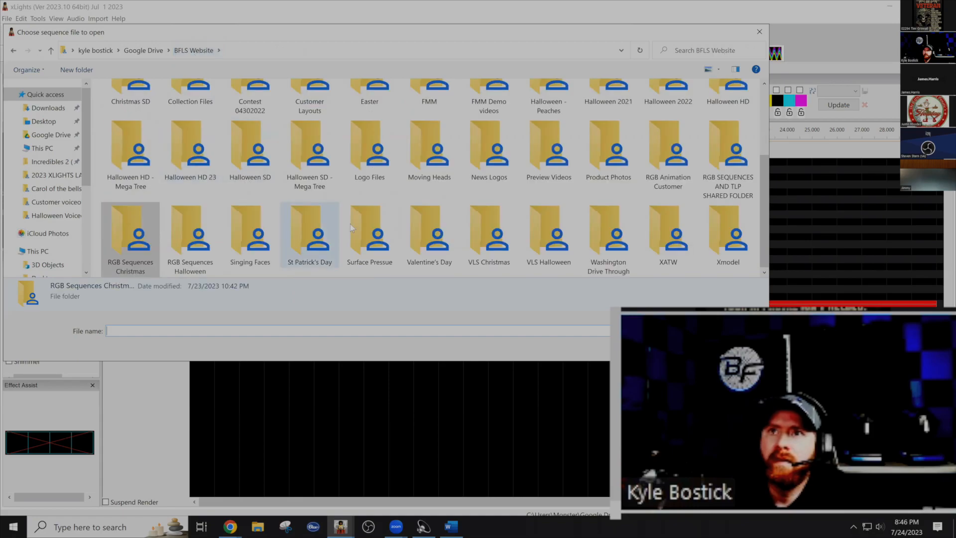
pyautogui.click(153, 50)
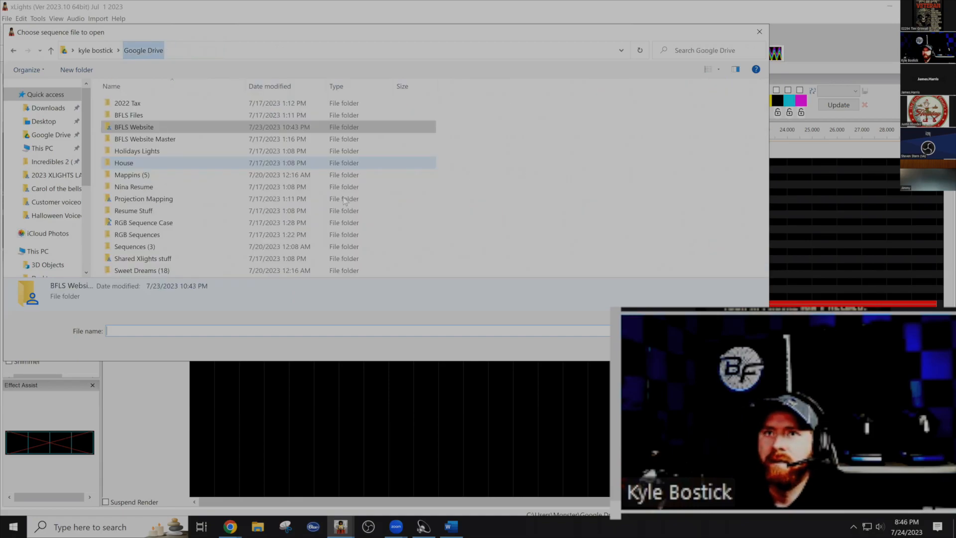
pyautogui.click(200, 233)
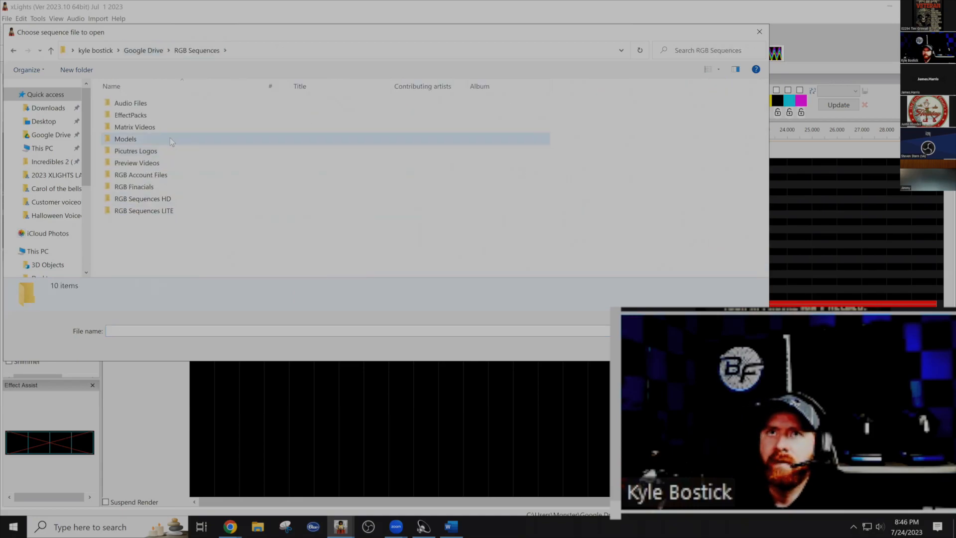
pyautogui.doubleClick(185, 199)
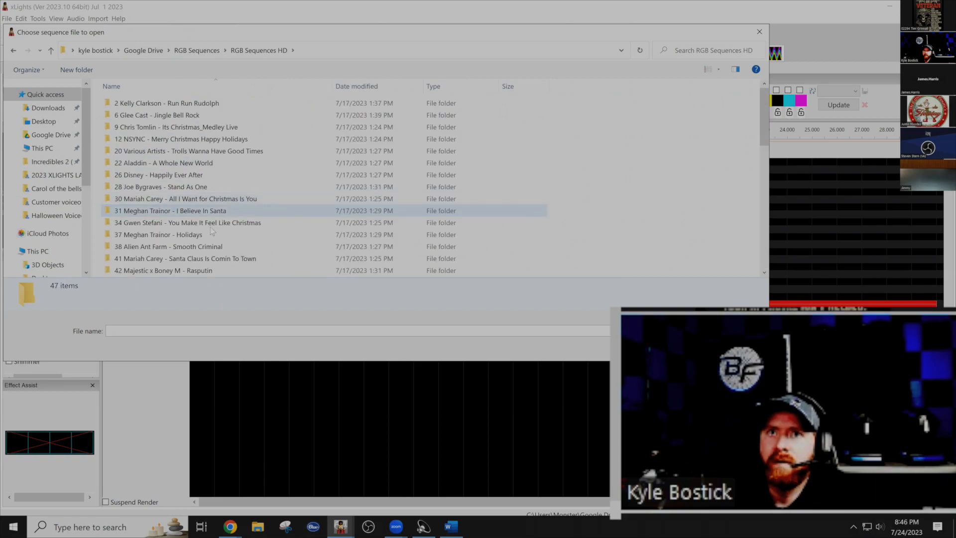
pyautogui.scroll(-6, 236, 217)
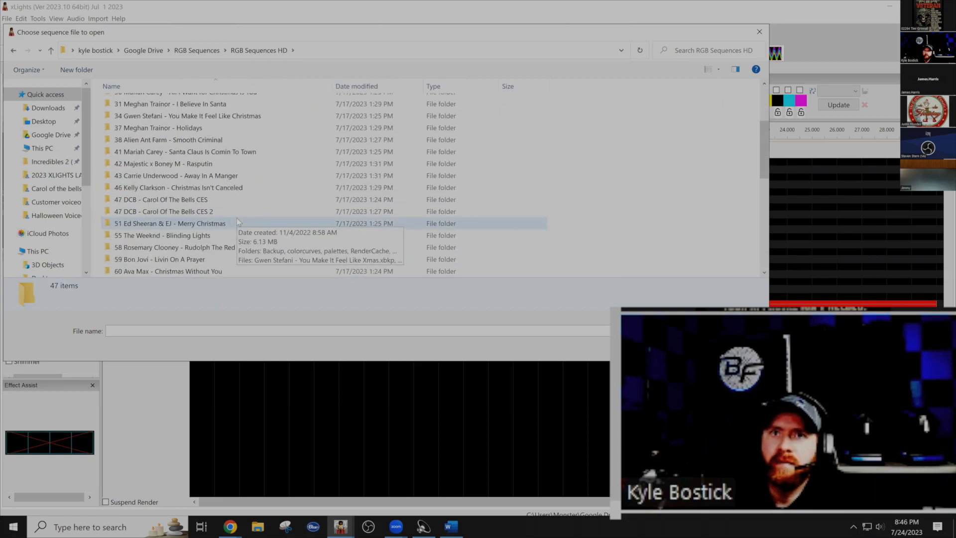
# Open "Aqua - Barbie Girl Christmas HD - with MH.xsq" from the Aqua - Barbie Girl - Christmas HD folder, discarding the current sequence's changes.
pyautogui.doubleClick(209, 177)
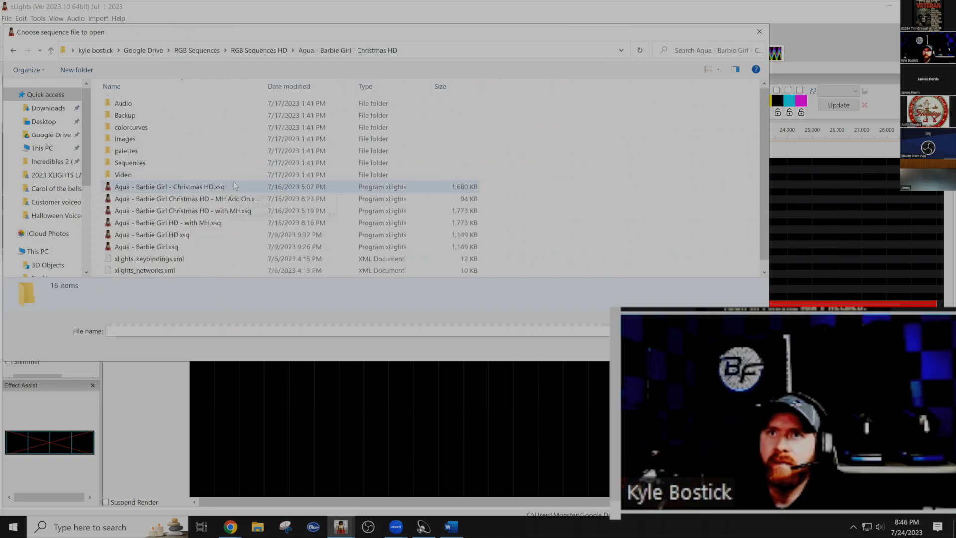
pyautogui.click(187, 212)
pyautogui.press('Return')
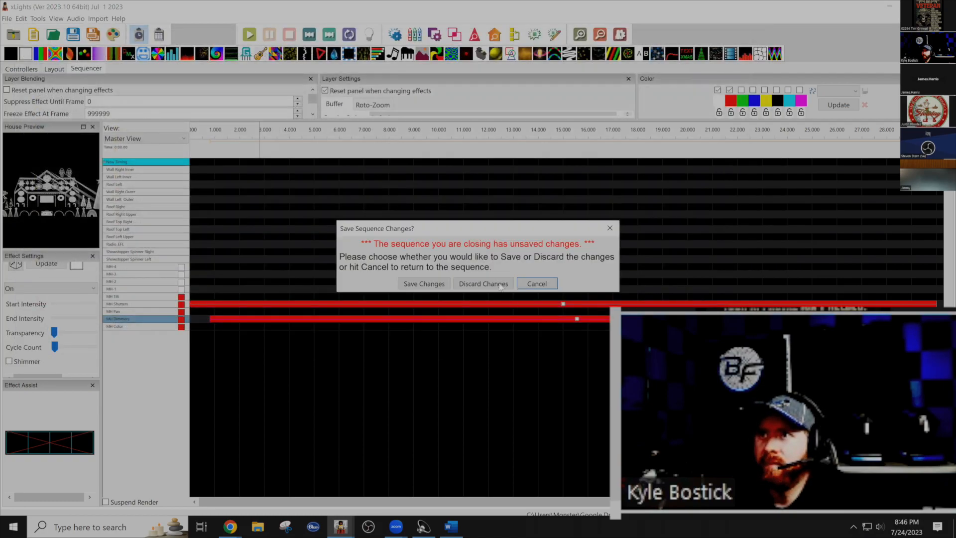
pyautogui.click(498, 282)
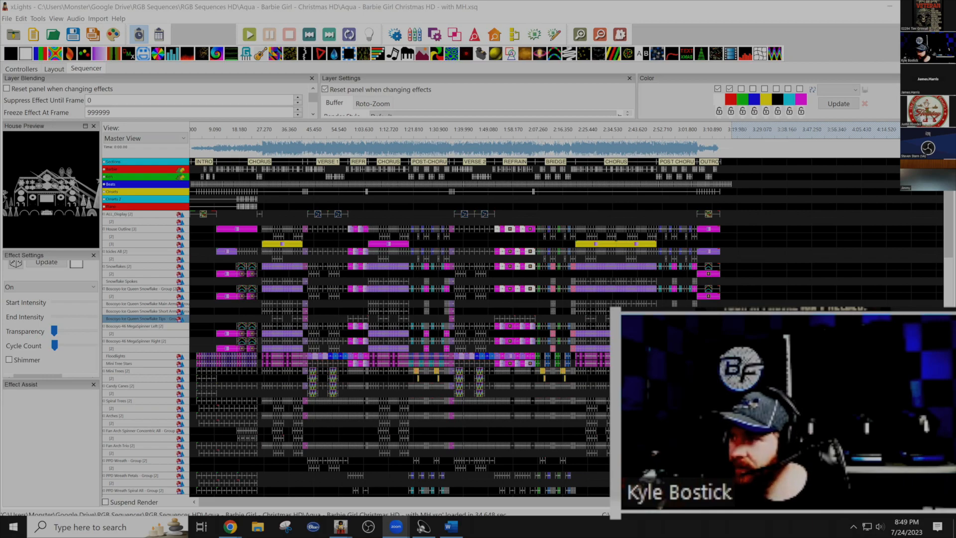
# Play the purple MH-1 effect at the first chorus and widen the House Preview to watch the moving heads.
pyautogui.scroll(-20, 357, 313)
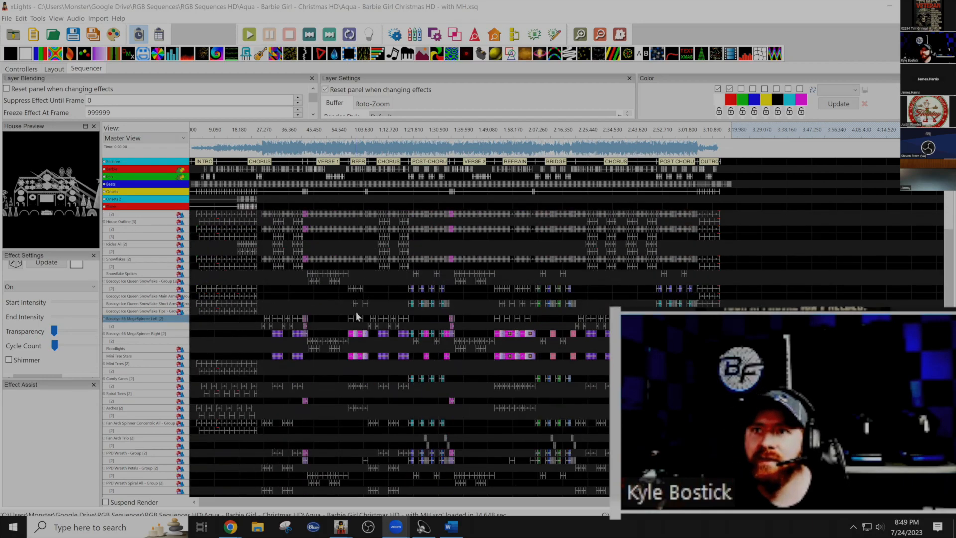
pyautogui.scroll(-5, 356, 311)
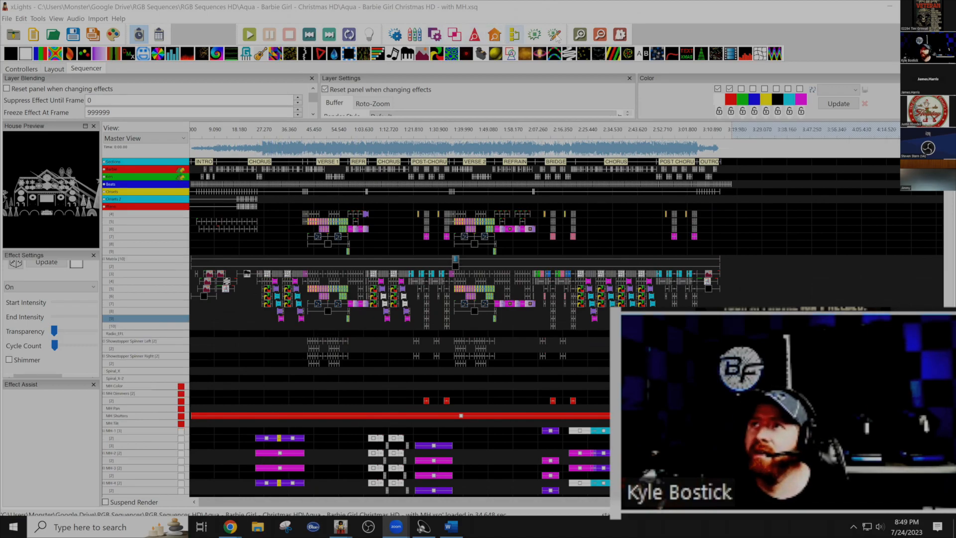
pyautogui.click(580, 35)
pyautogui.click(580, 34)
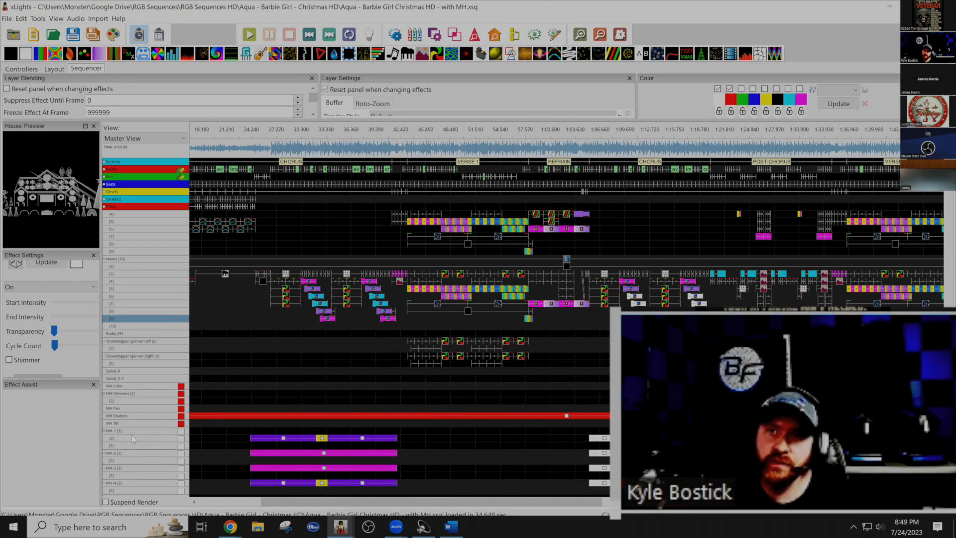
pyautogui.click(293, 438)
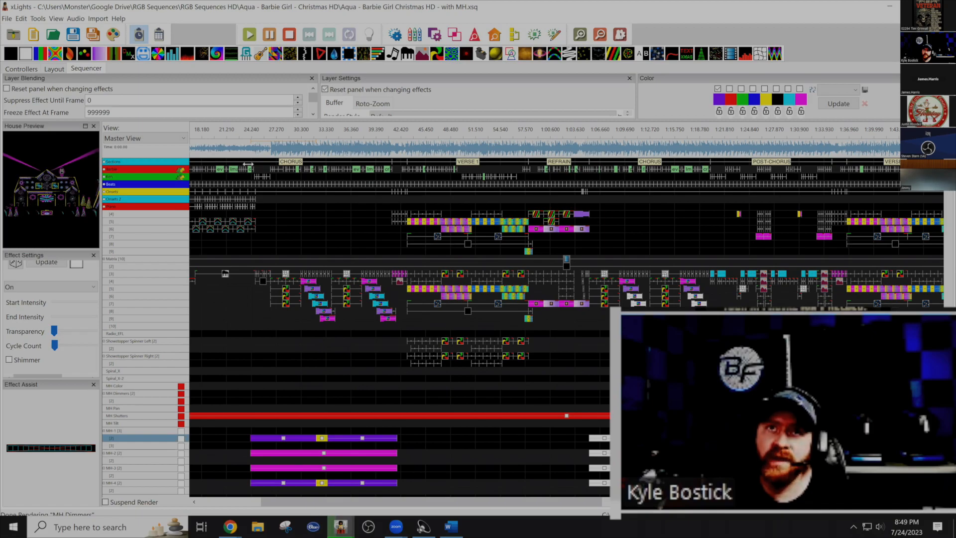
pyautogui.moveTo(280, 166); pyautogui.dragTo(282, 177)
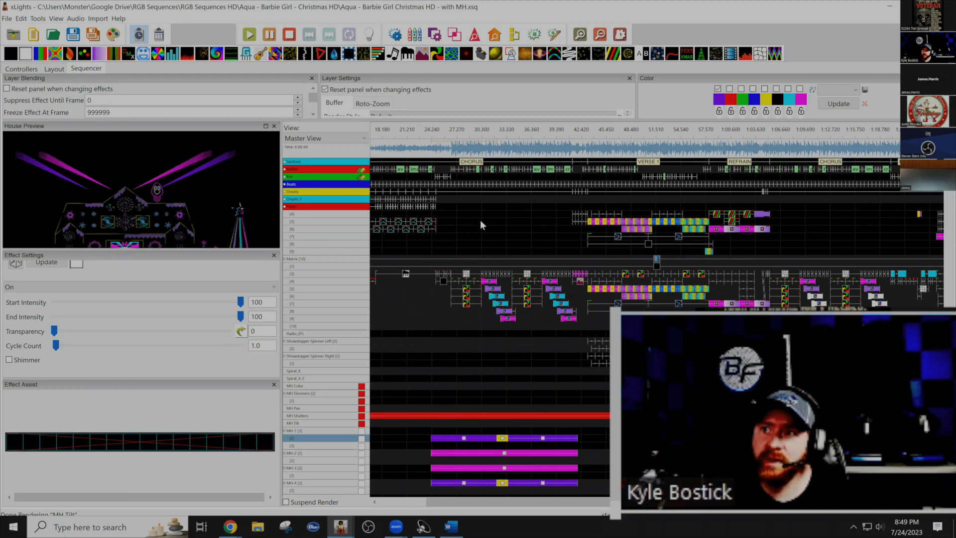
# Change the short yellow On effect on MH-1's second layer to green by switching its active palette color.
pyautogui.click(503, 439)
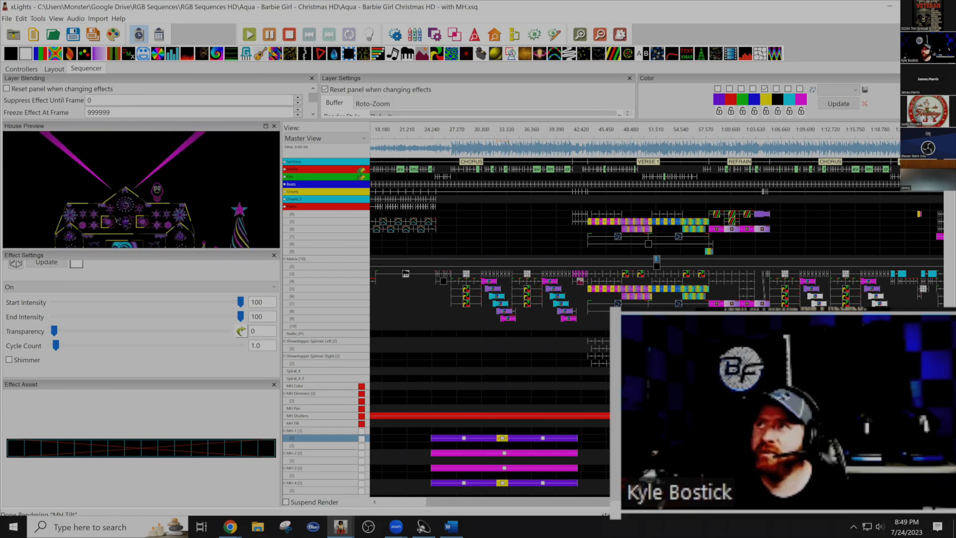
pyautogui.click(741, 88)
pyautogui.click(764, 89)
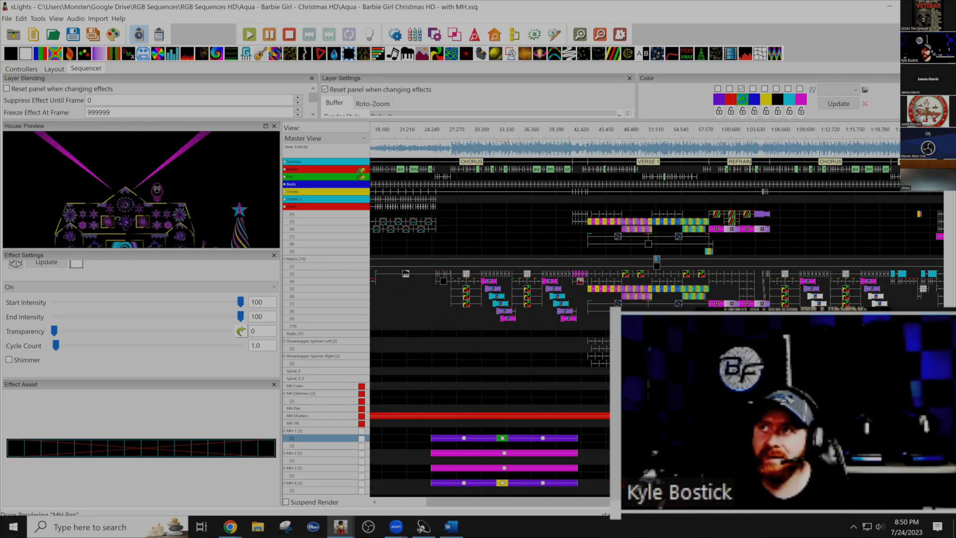
# Darken the MH-1 effect's green in two stages, choosing a darker green from the basic colors each time.
pyautogui.click(743, 101)
pyautogui.click(46, 97)
pyautogui.click(30, 199)
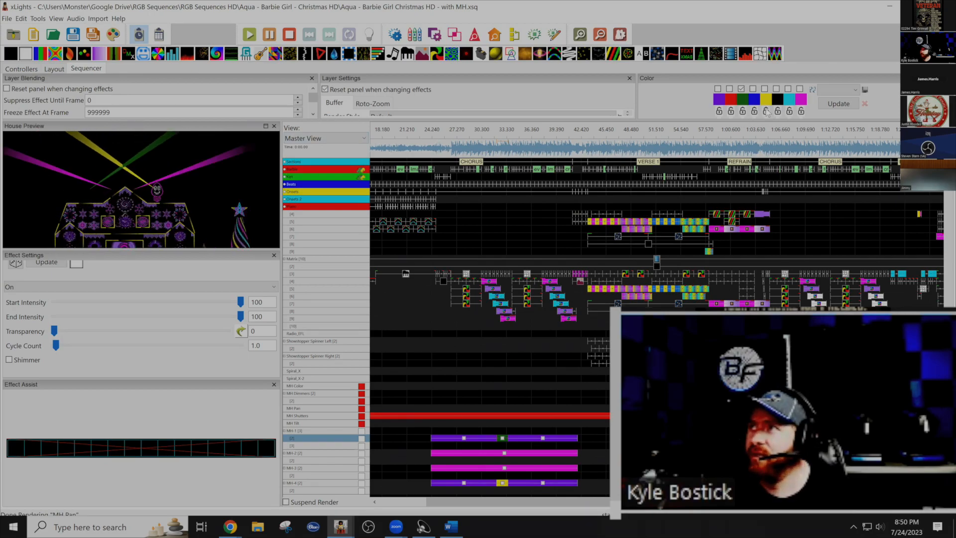
pyautogui.click(742, 100)
pyautogui.click(46, 109)
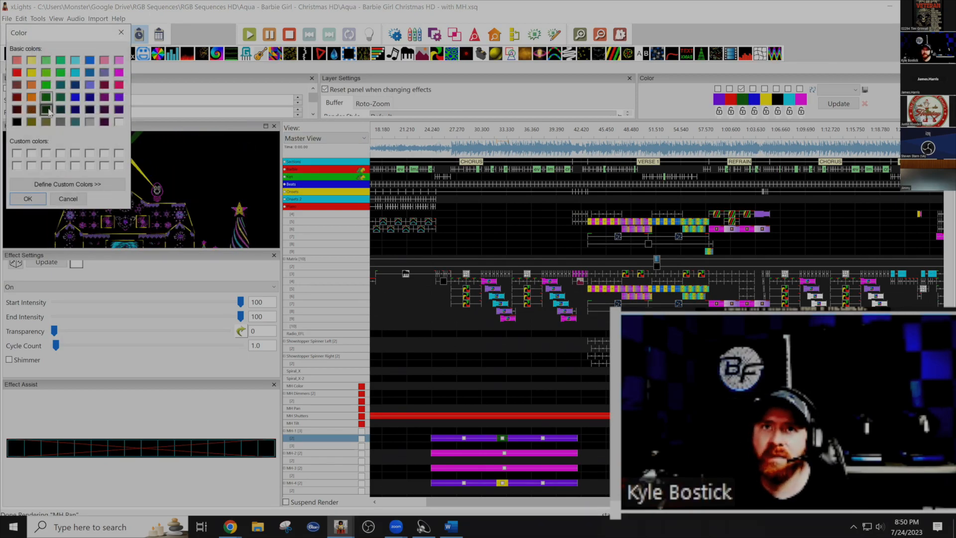
pyautogui.click(28, 198)
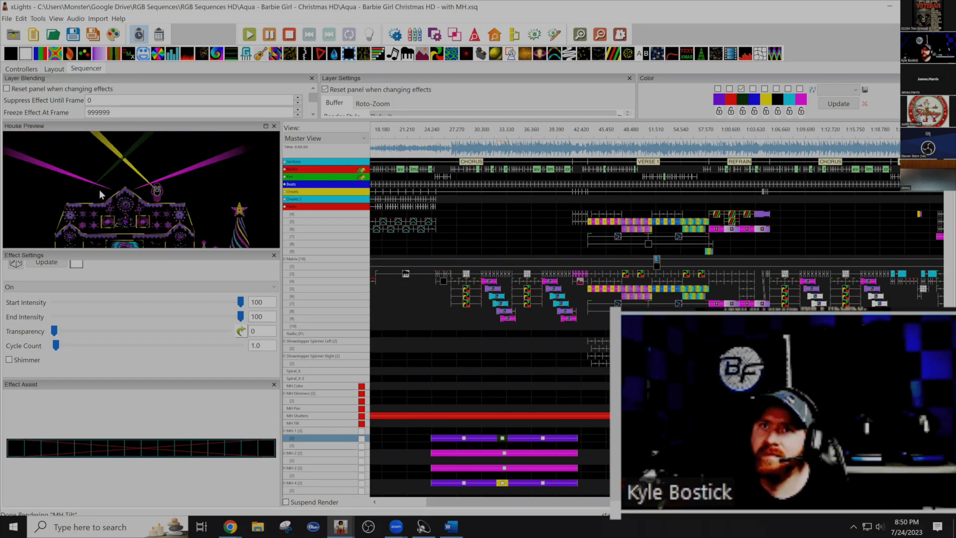
# Examine MH-1's color wheel colors and their DMX values in the layout and compare them with the sequence preview.
pyautogui.click(52, 69)
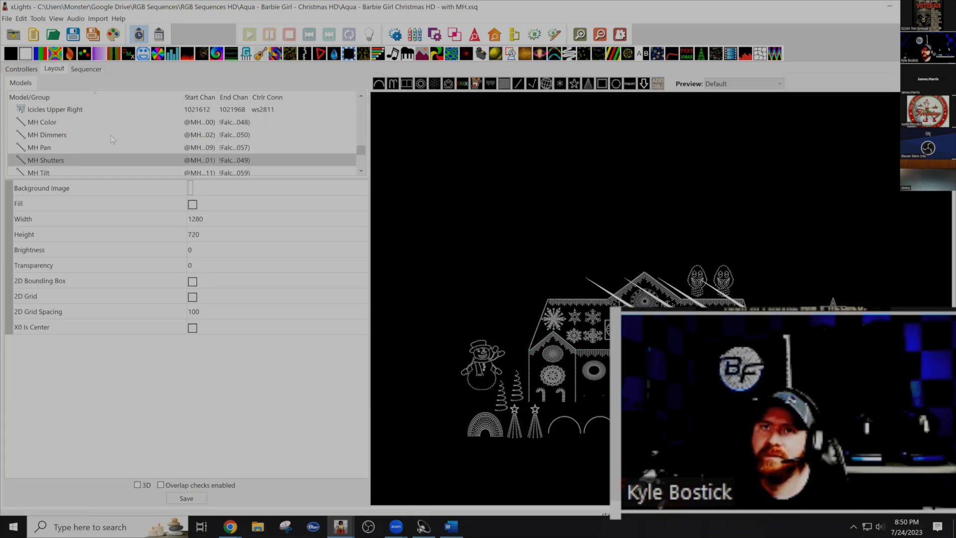
pyautogui.scroll(-3, 139, 163)
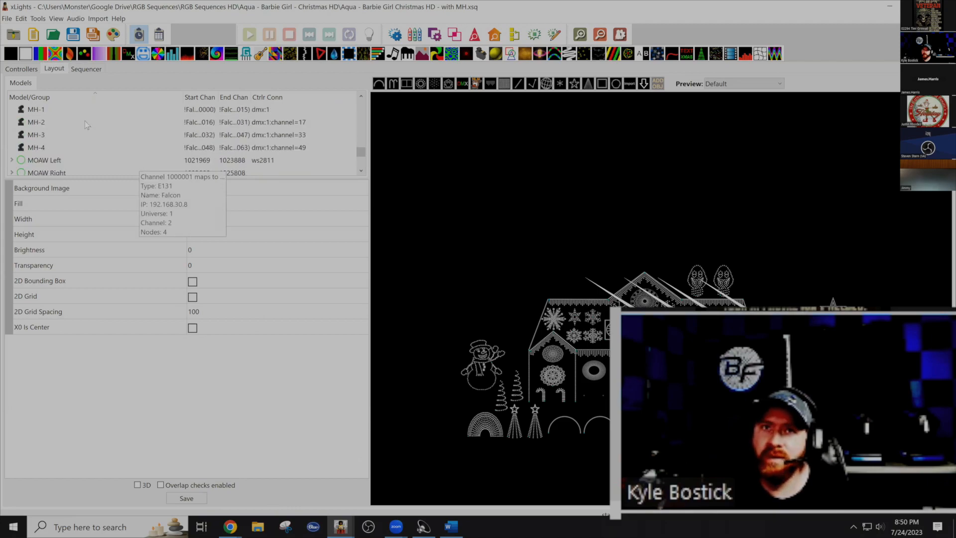
pyautogui.click(70, 110)
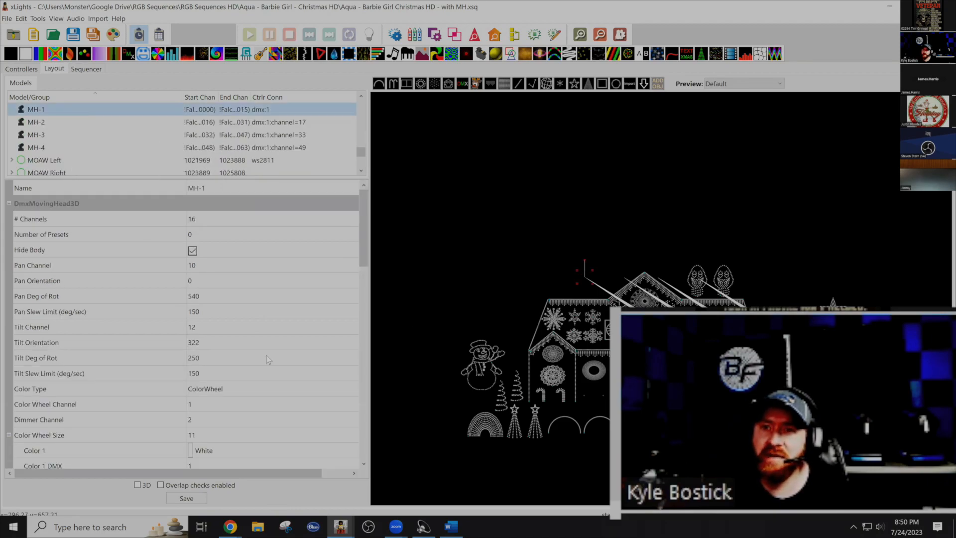
pyautogui.scroll(-6, 258, 393)
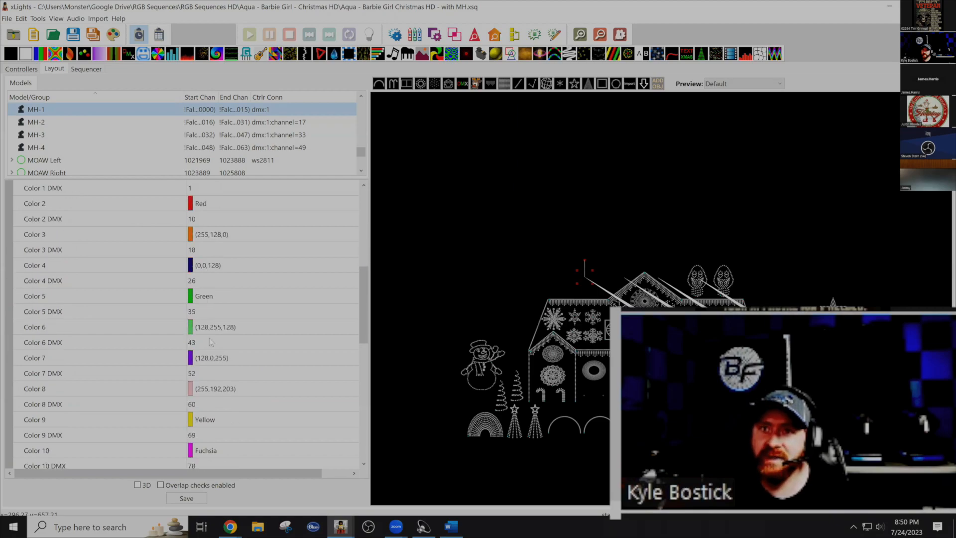
pyautogui.scroll(-2, 219, 372)
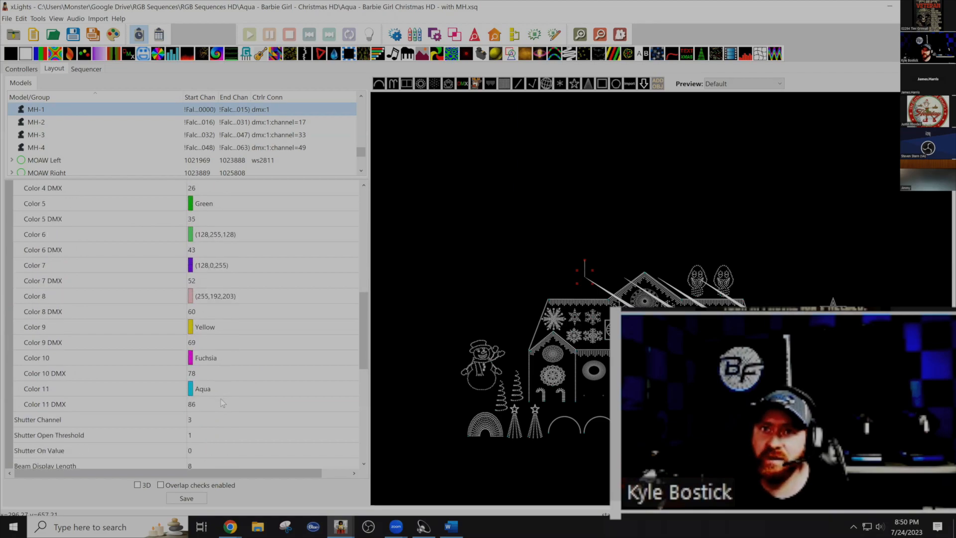
pyautogui.scroll(2, 220, 398)
pyautogui.scroll(1, 220, 398)
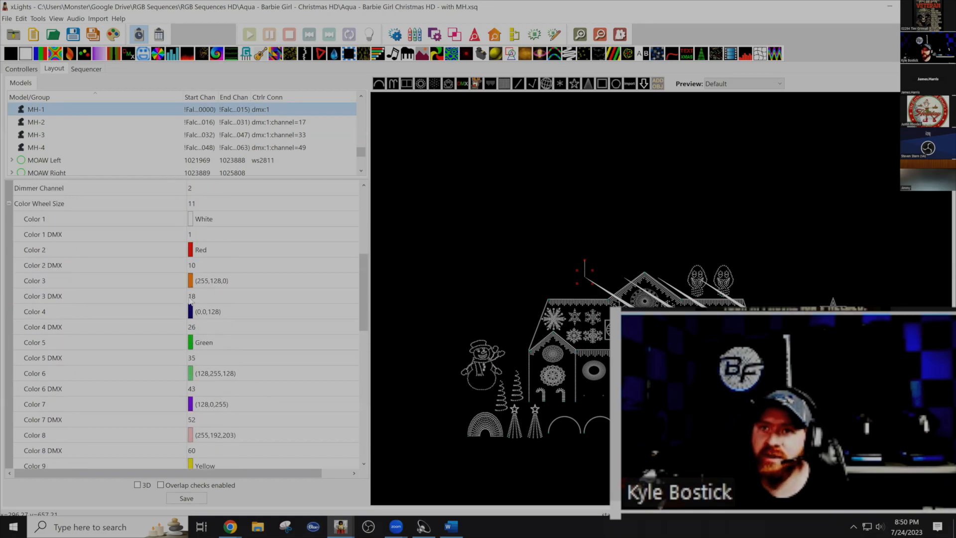
pyautogui.click(87, 69)
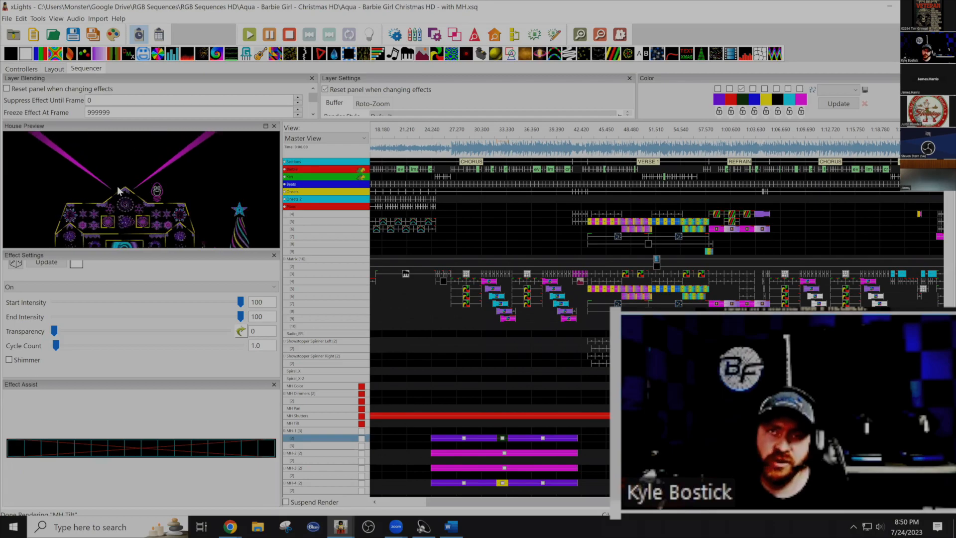
pyautogui.click(54, 68)
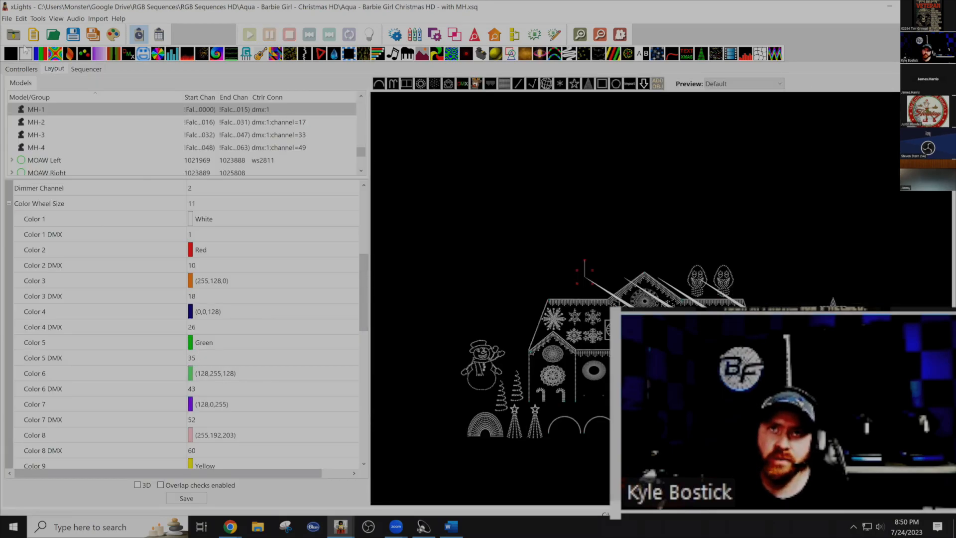
pyautogui.click(89, 70)
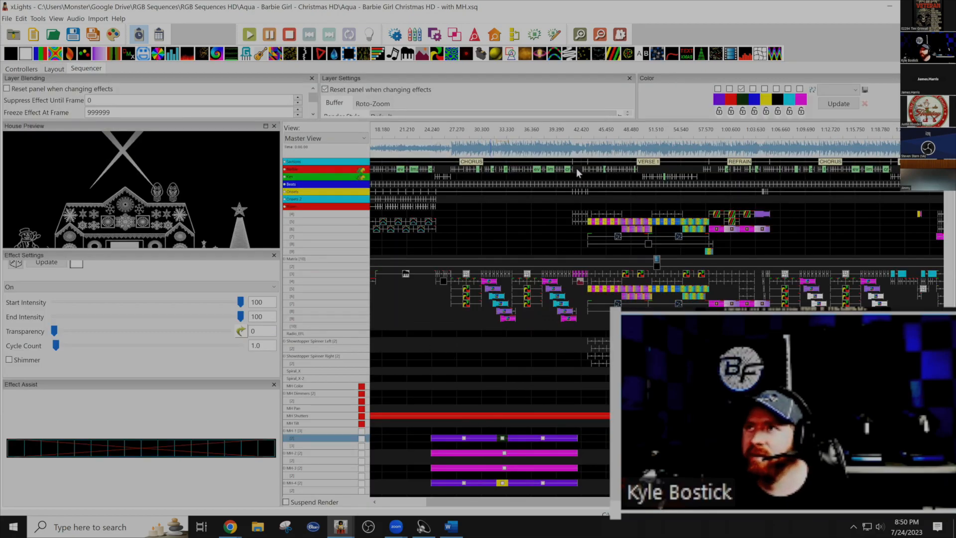
# Restore yellow as the only active color of the MH-1 effect, and finish in the sequencer.
pyautogui.click(764, 89)
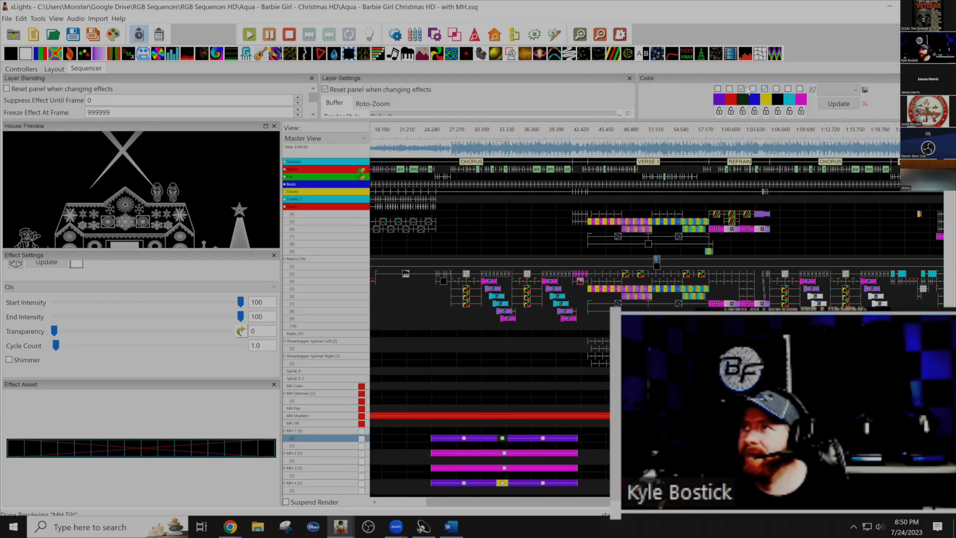
pyautogui.click(741, 88)
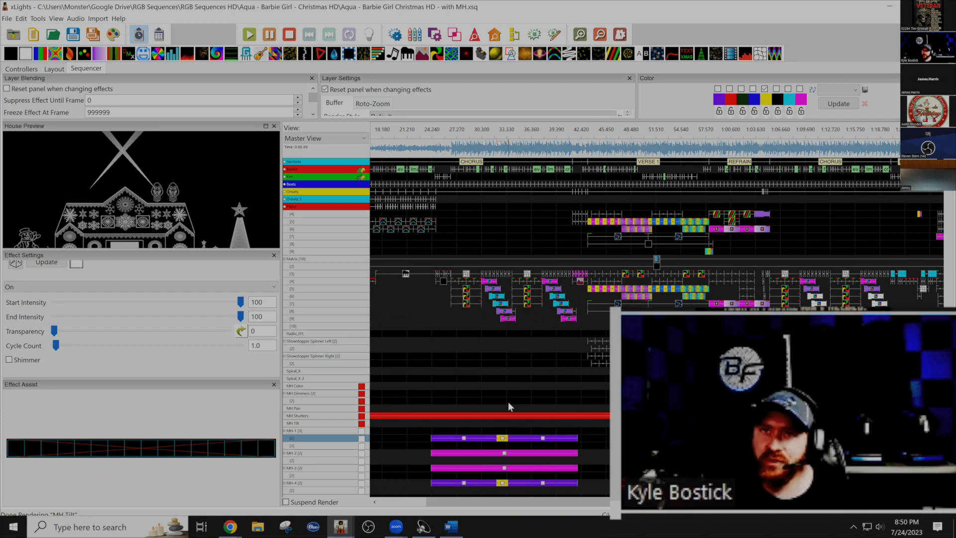
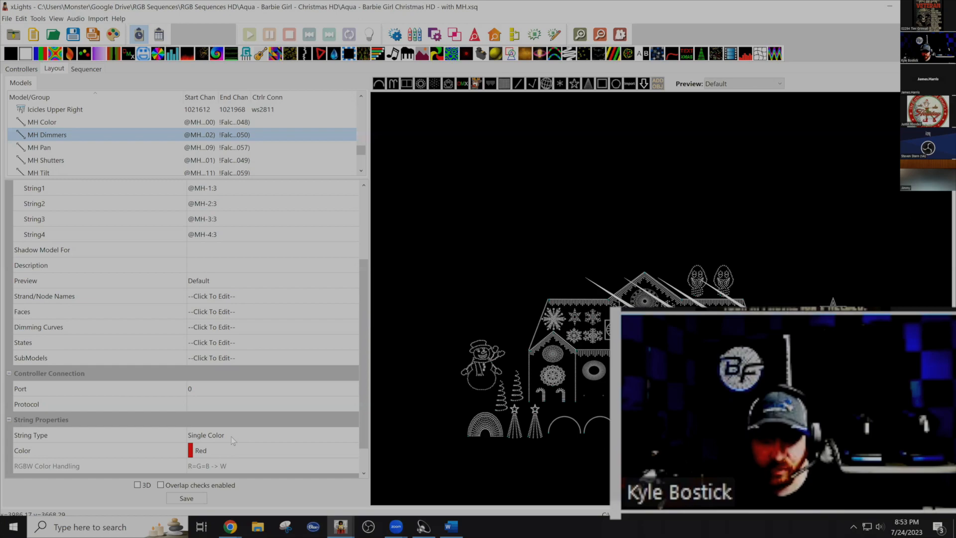
pyautogui.click(86, 69)
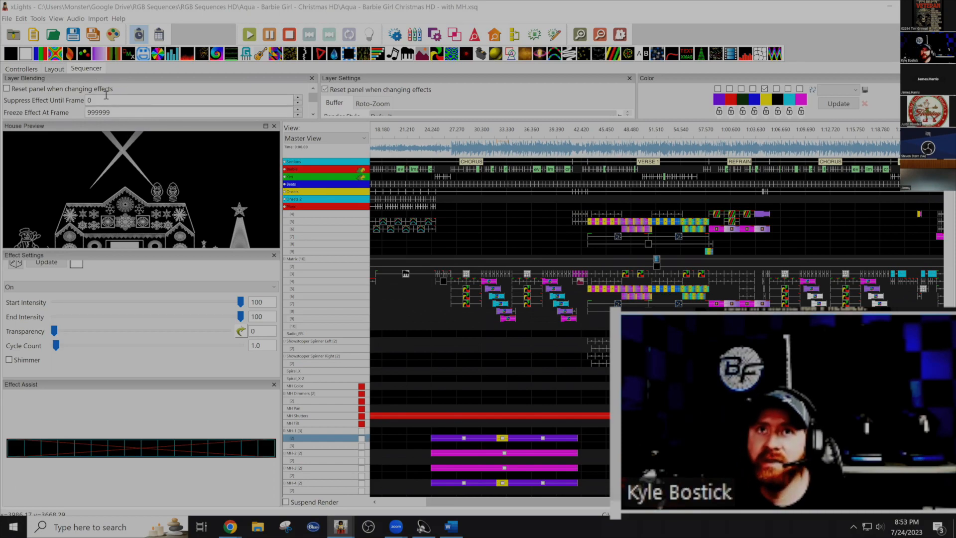
# Examine the MH Pan model and MH-1's tilt and pan slew limit settings in the layout.
pyautogui.click(55, 69)
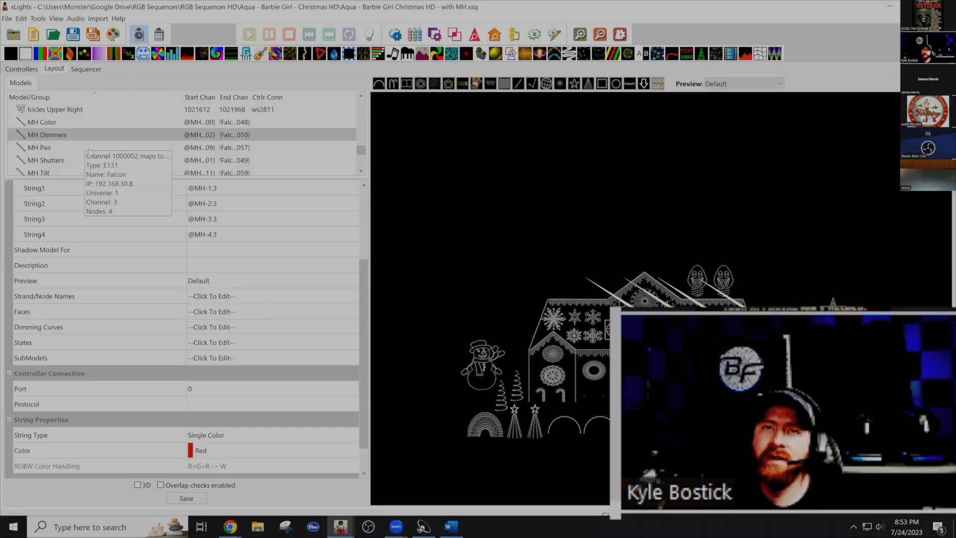
pyautogui.click(93, 149)
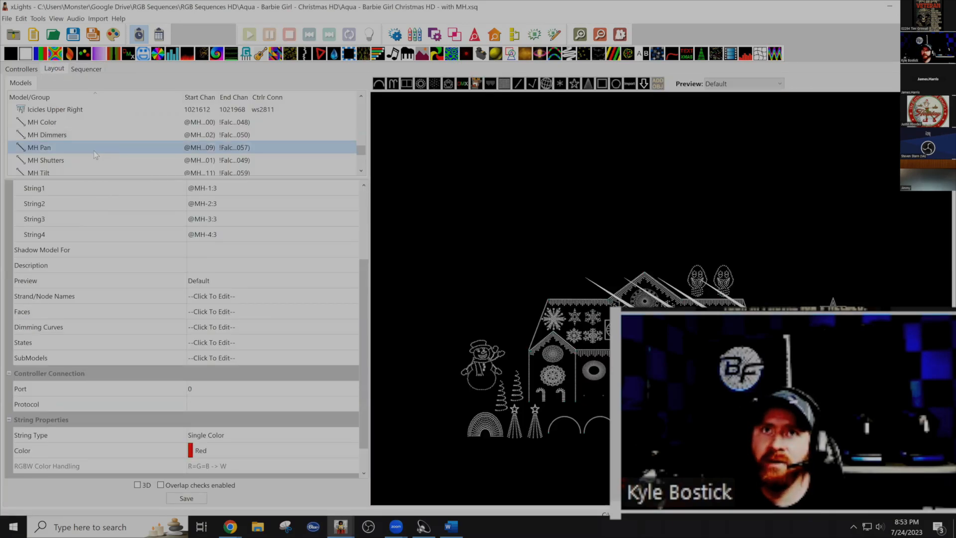
pyautogui.click(67, 147)
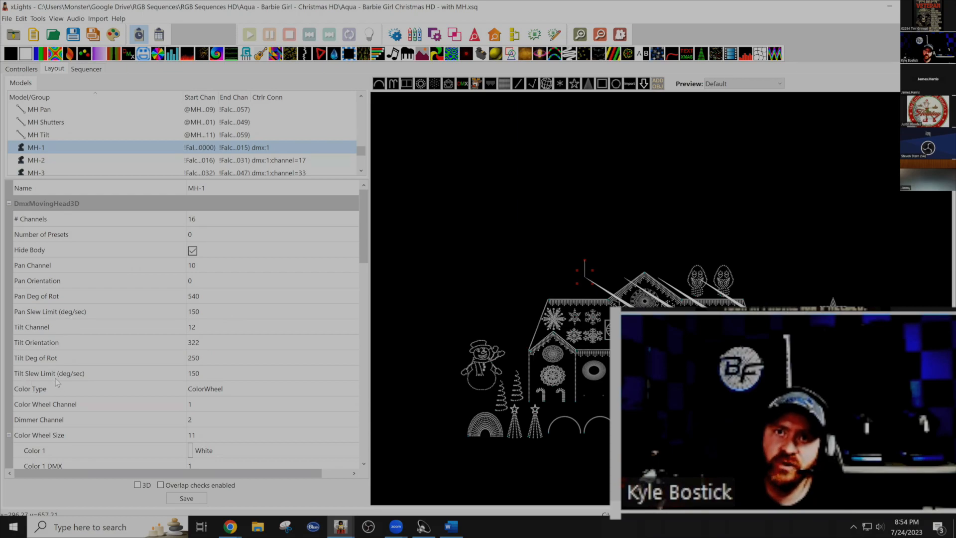
pyautogui.click(219, 370)
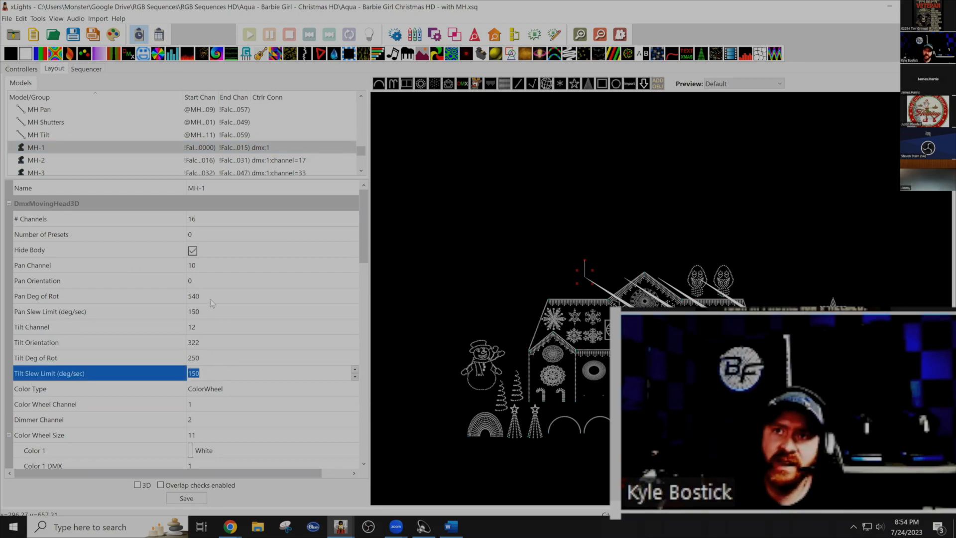
pyautogui.click(214, 310)
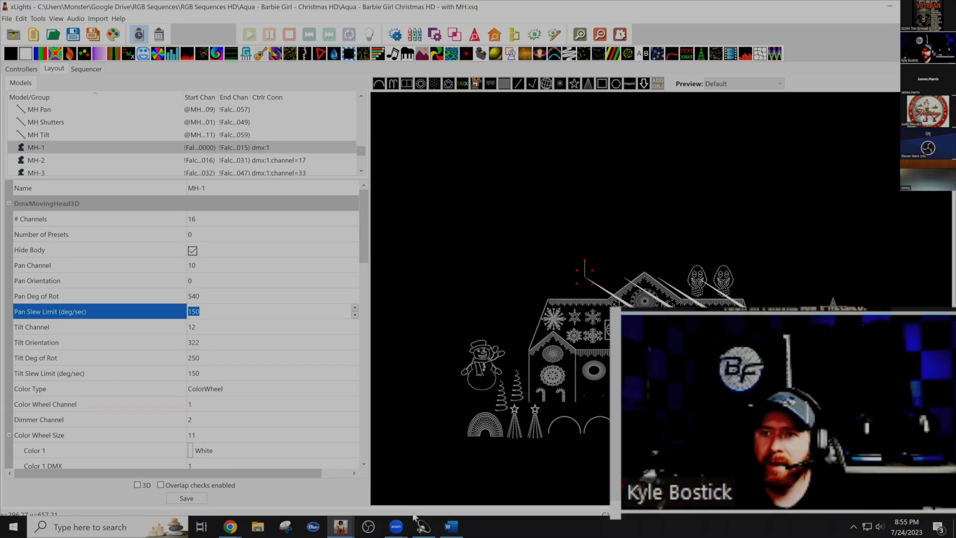
# Enlarge the layout's model list so that the MH Color through MH Tilt models show together with MH-1 and MH-2.
pyautogui.click(229, 527)
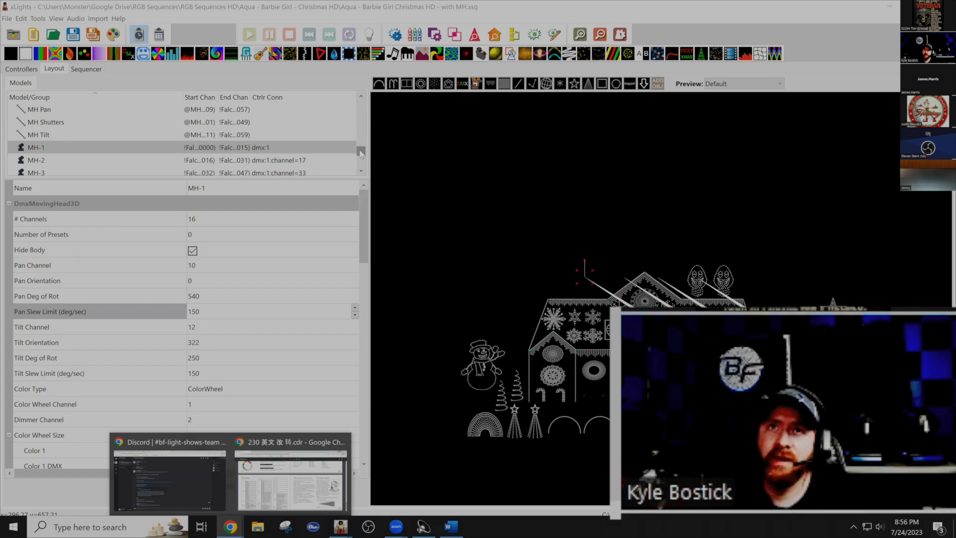
pyautogui.moveTo(360, 150); pyautogui.dragTo(359, 152)
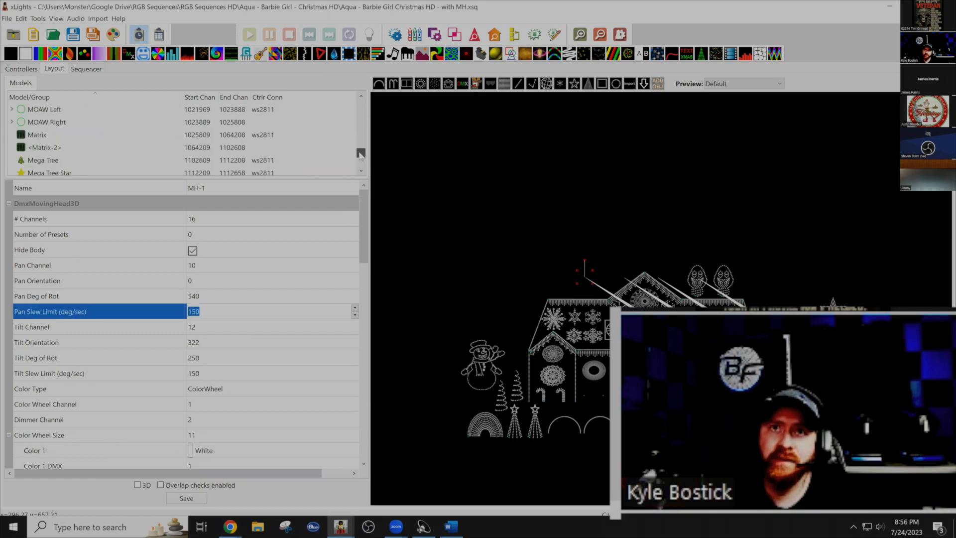
pyautogui.click(360, 98)
pyautogui.click(361, 98)
pyautogui.click(360, 98)
pyautogui.click(360, 98)
pyautogui.click(361, 97)
pyautogui.click(361, 98)
pyautogui.click(361, 97)
pyautogui.click(361, 97)
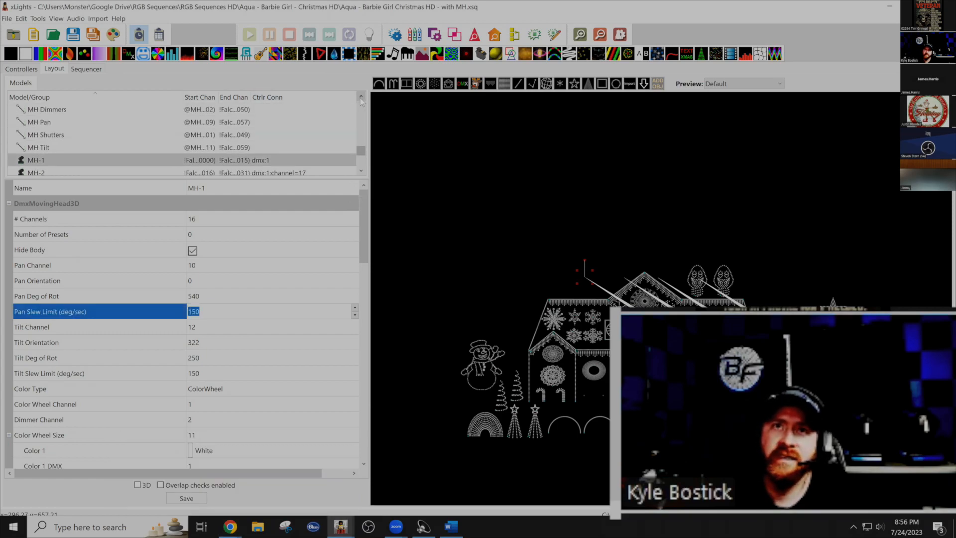
pyautogui.click(360, 98)
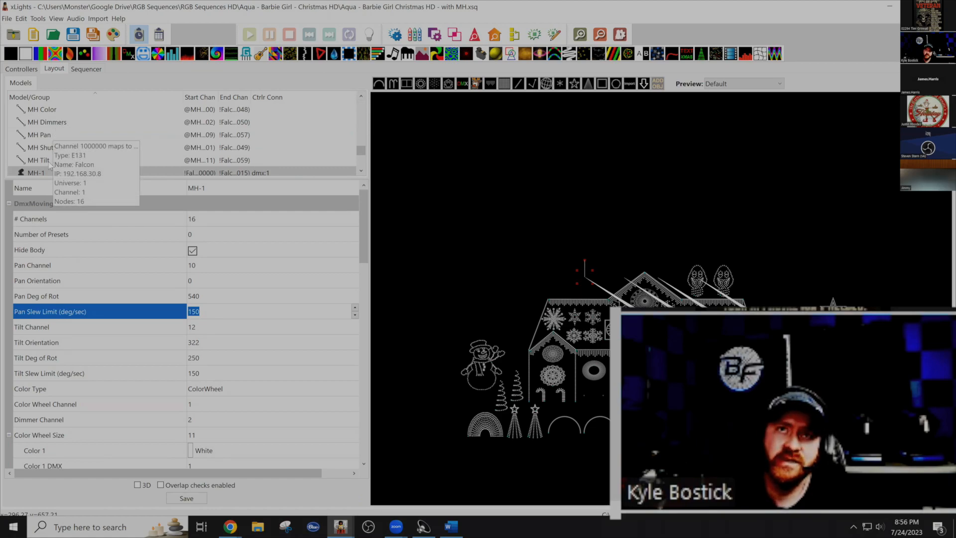
pyautogui.click(360, 96)
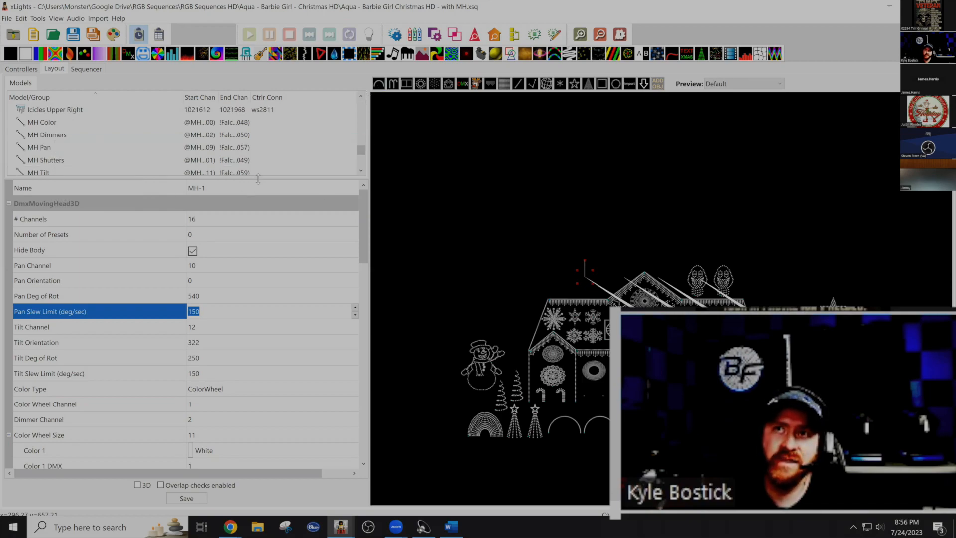
pyautogui.moveTo(258, 178); pyautogui.dragTo(259, 212)
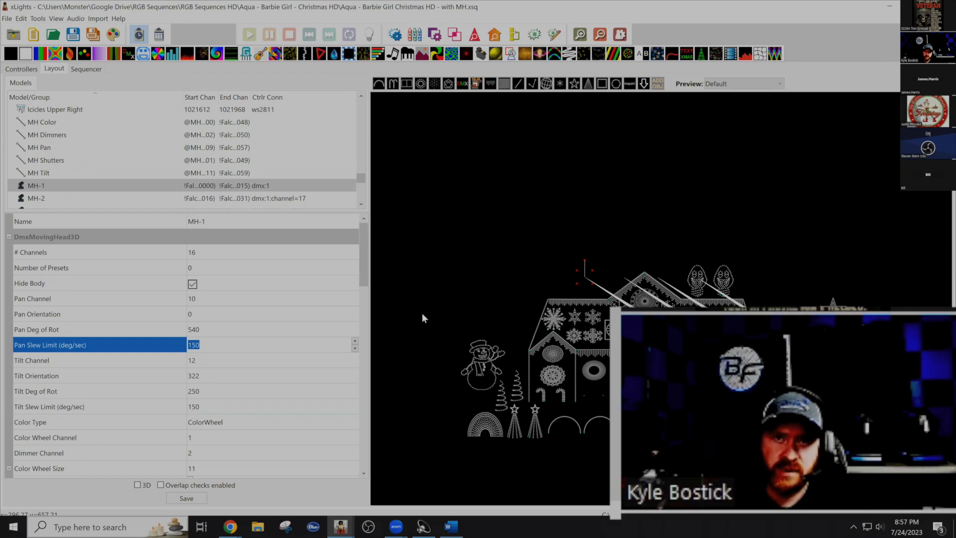
# Examine how MH-1 through MH-4 are assigned to Serial Port 1 of the Falcon controller, and close the port view.
pyautogui.click(21, 69)
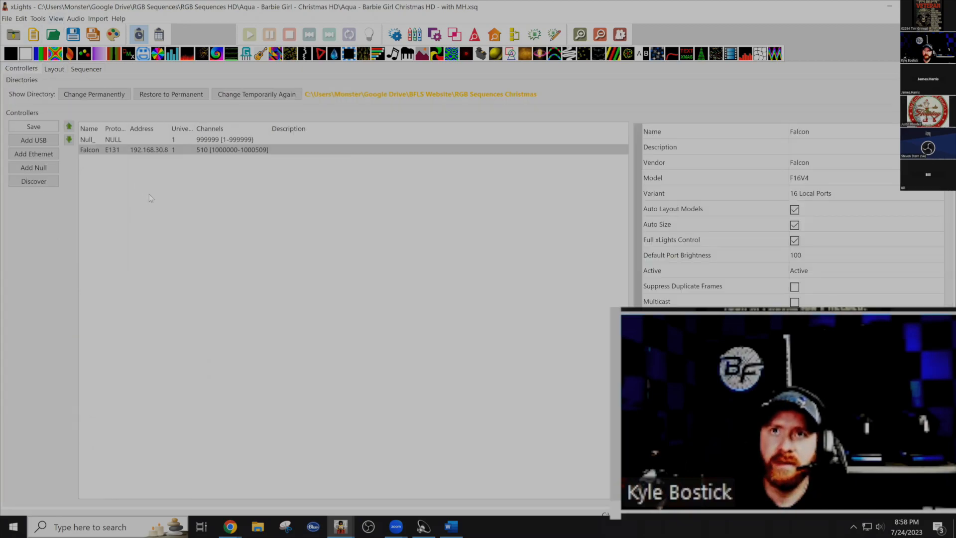
pyautogui.click(143, 151)
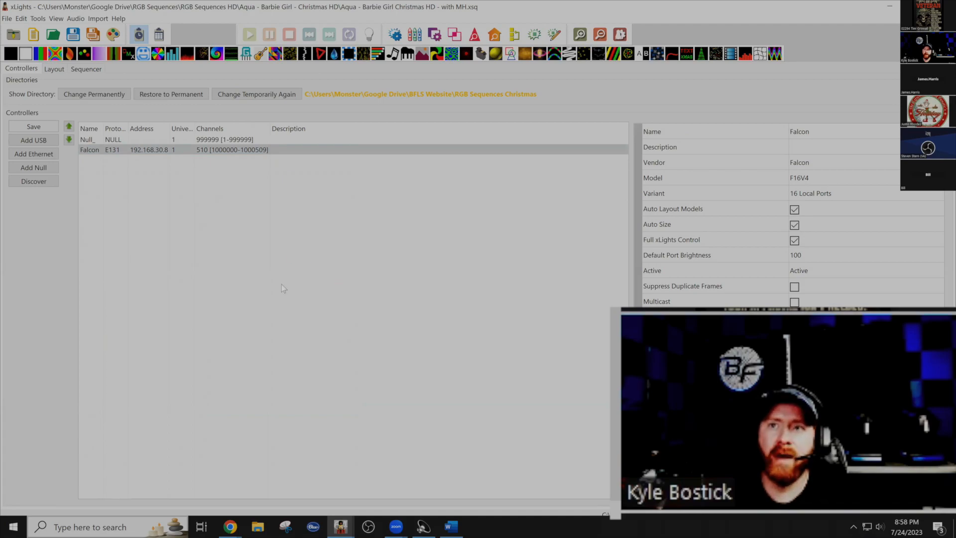
pyautogui.scroll(-10, 269, 304)
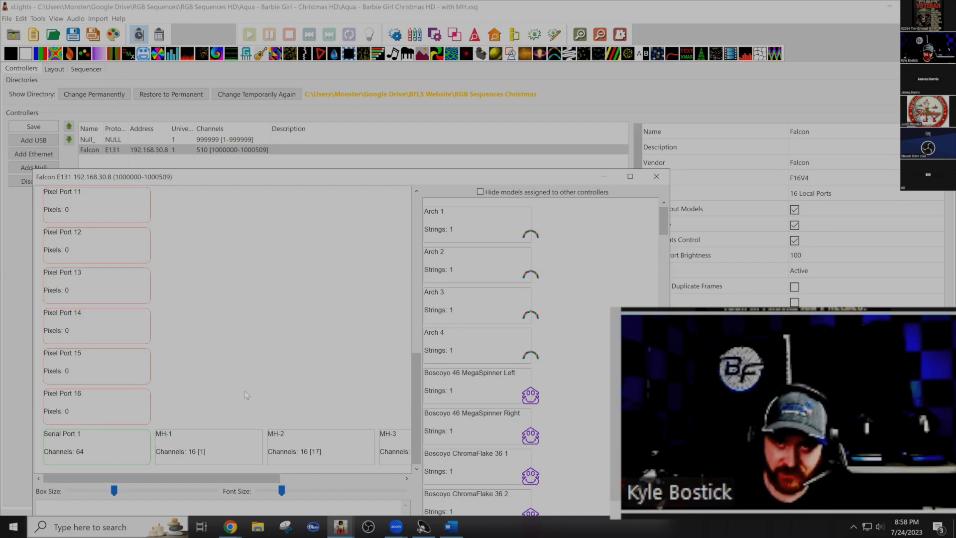
pyautogui.moveTo(205, 462)
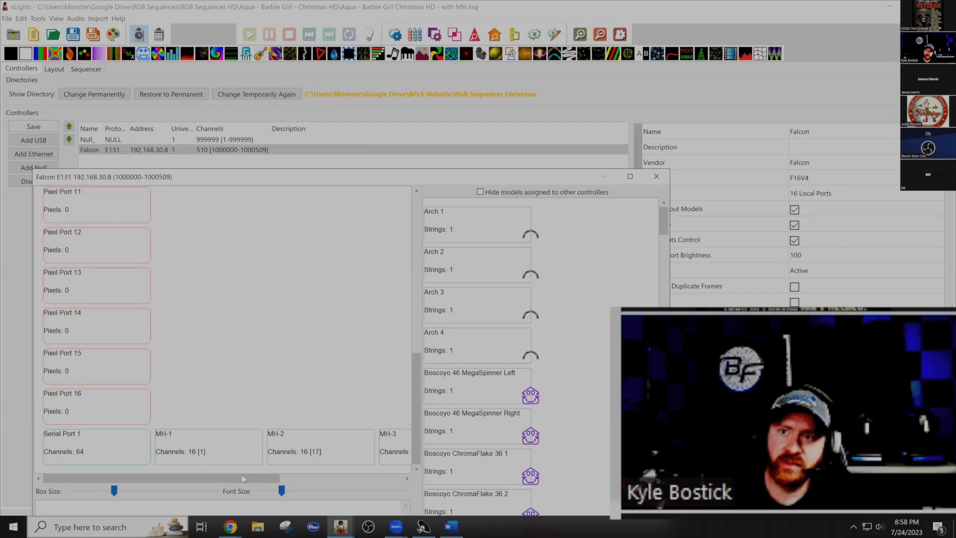
pyautogui.moveTo(241, 474); pyautogui.dragTo(340, 469)
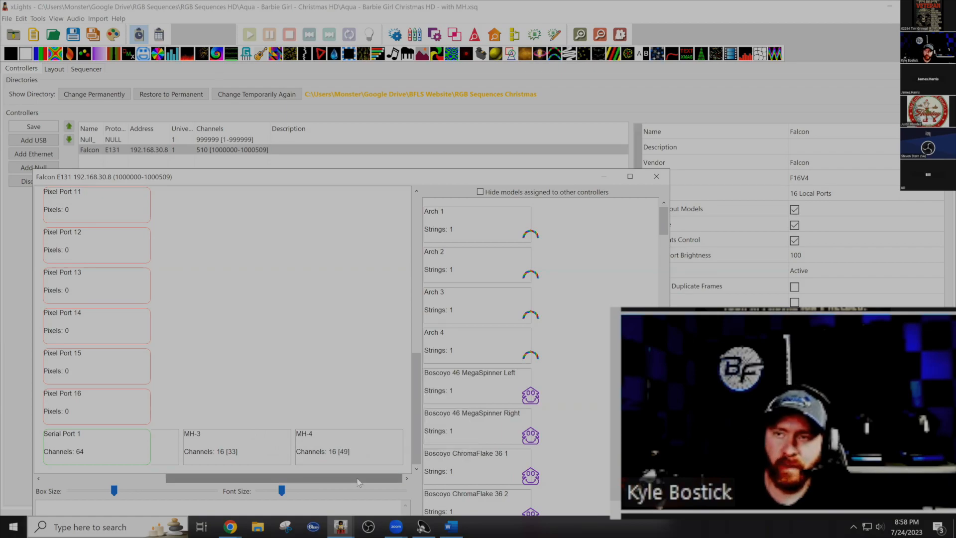
pyautogui.moveTo(347, 459)
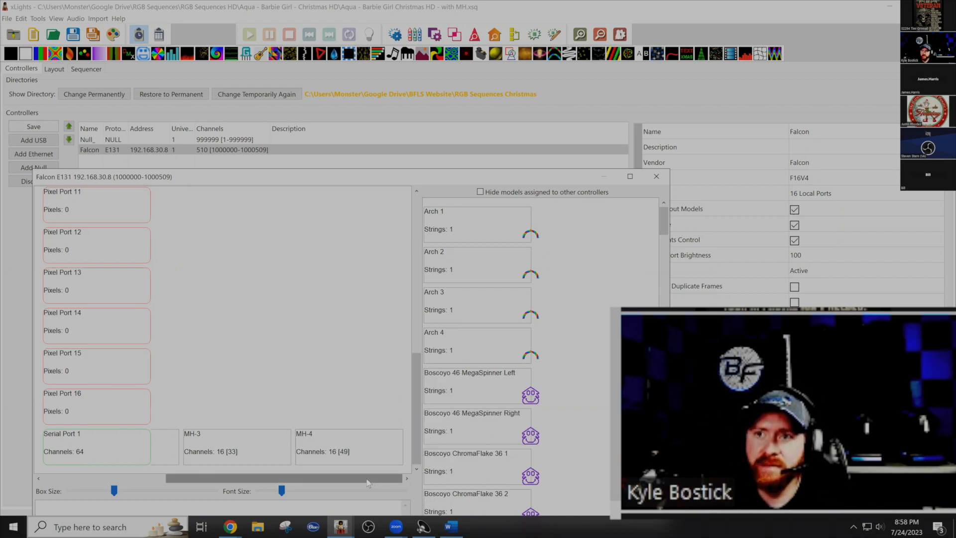
pyautogui.moveTo(373, 479); pyautogui.dragTo(296, 479)
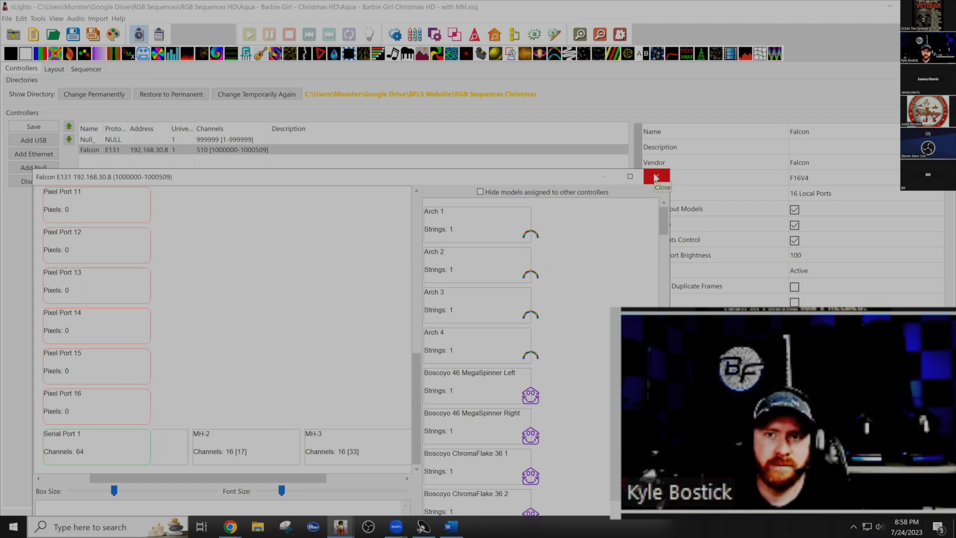
pyautogui.moveTo(278, 478); pyautogui.dragTo(355, 478)
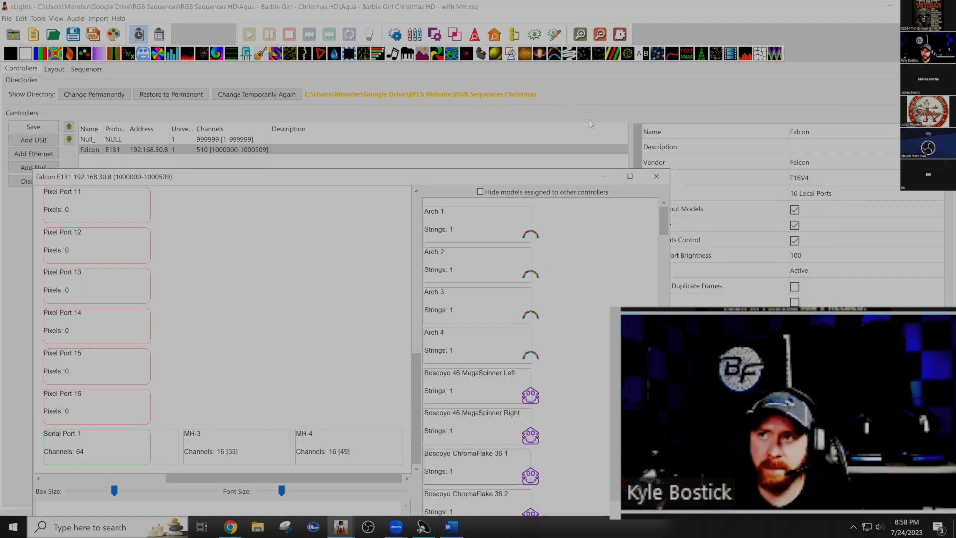
pyautogui.click(657, 176)
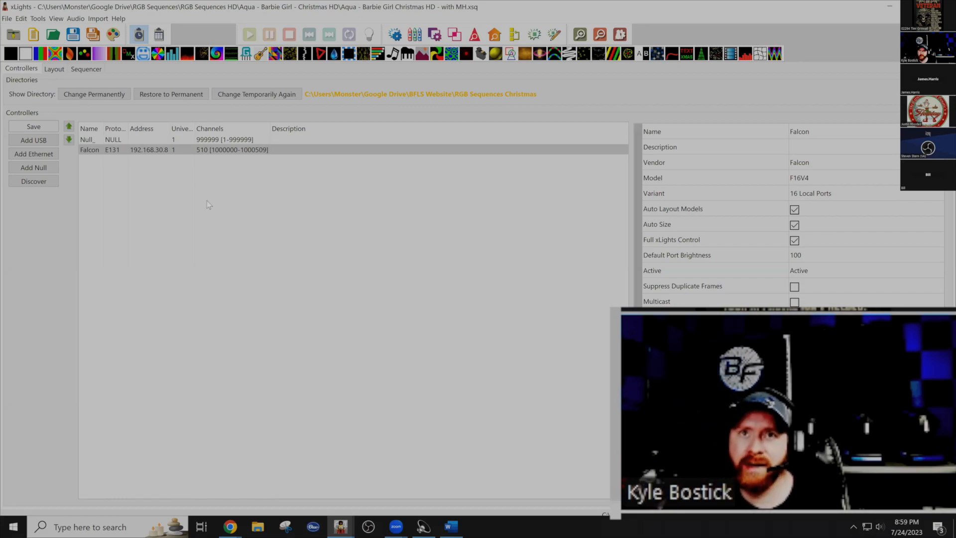
# Set the tilt orientation of the MH-1 model to 0 in the layout.
pyautogui.click(54, 69)
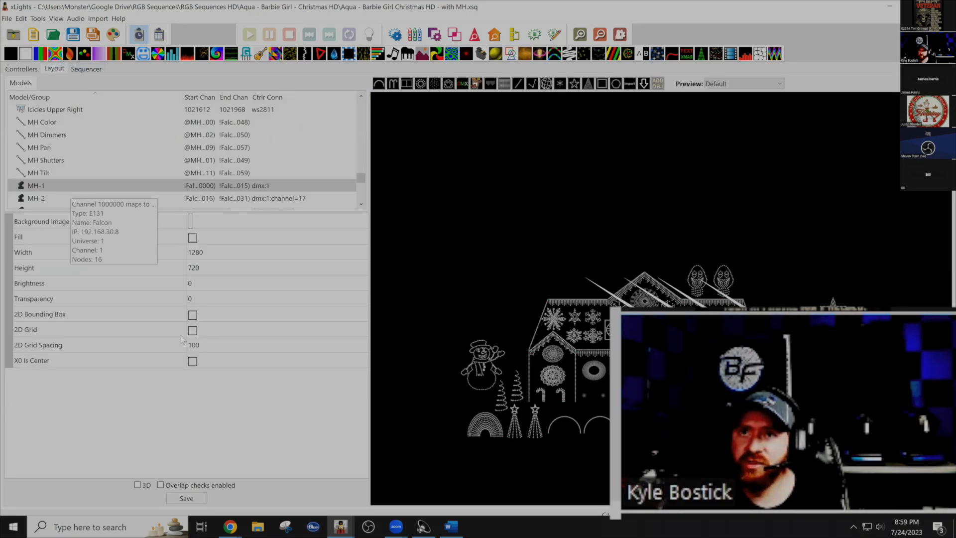
pyautogui.click(78, 186)
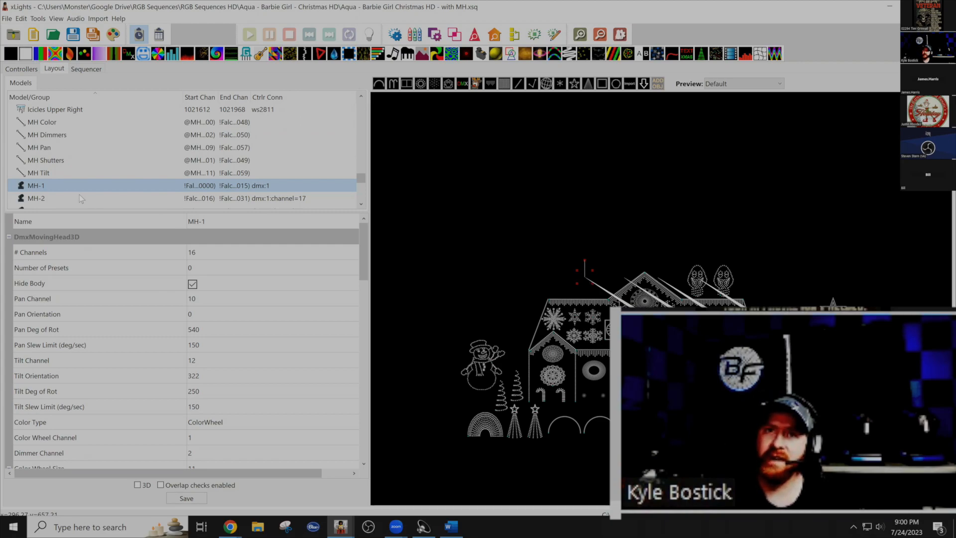
pyautogui.click(216, 375)
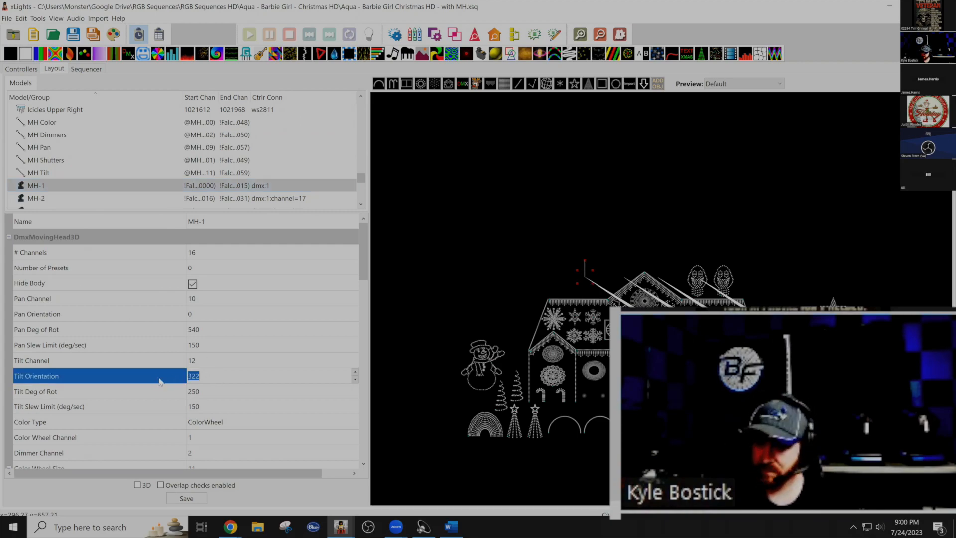
pyautogui.write('0')
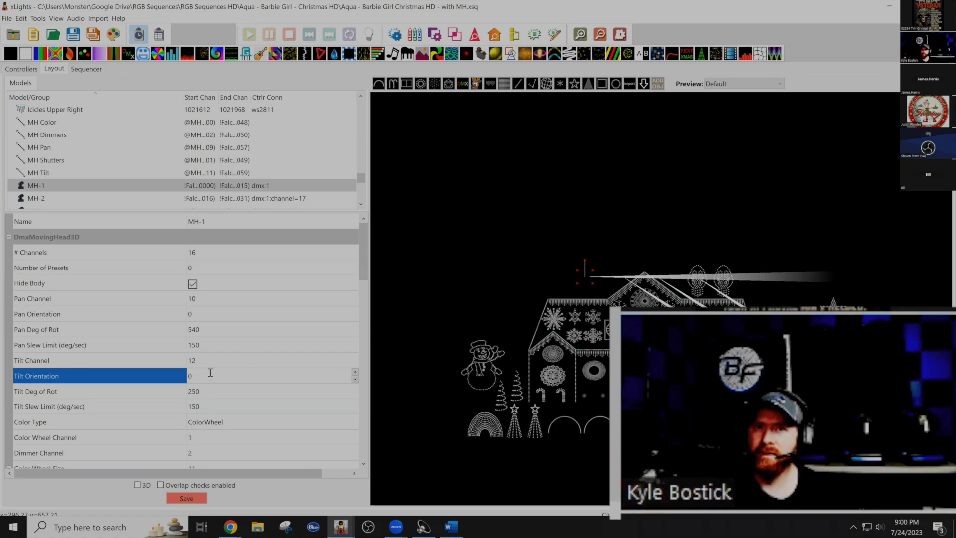
# Restore MH-1's tilt orientation to 322 and deselect the model.
pyautogui.write('322')
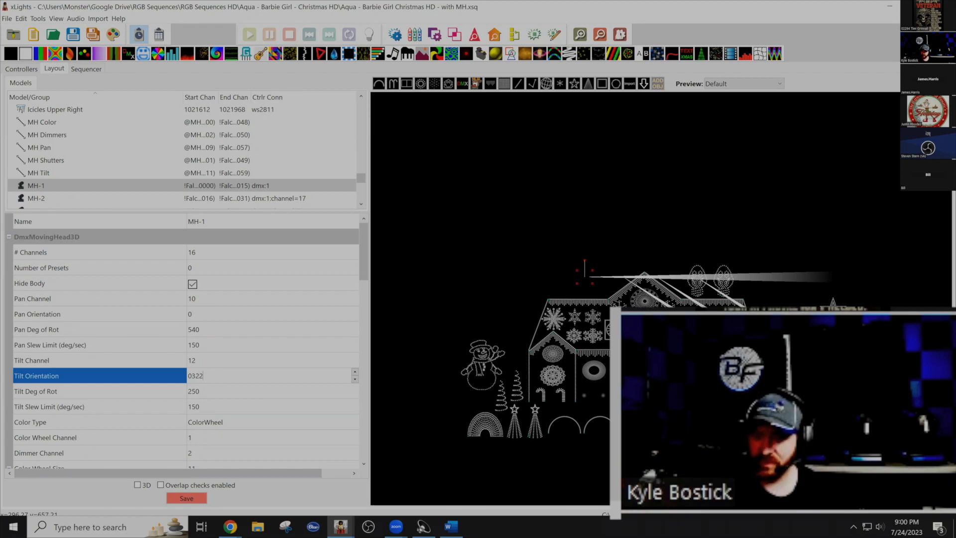
pyautogui.press('BackSpace')
pyautogui.press('BackSpace')
pyautogui.write('322')
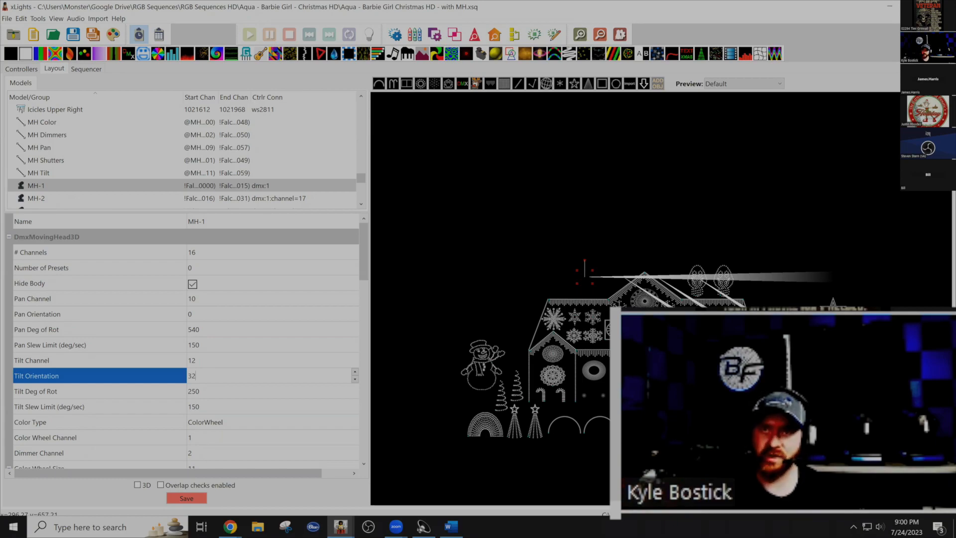
pyautogui.click(499, 255)
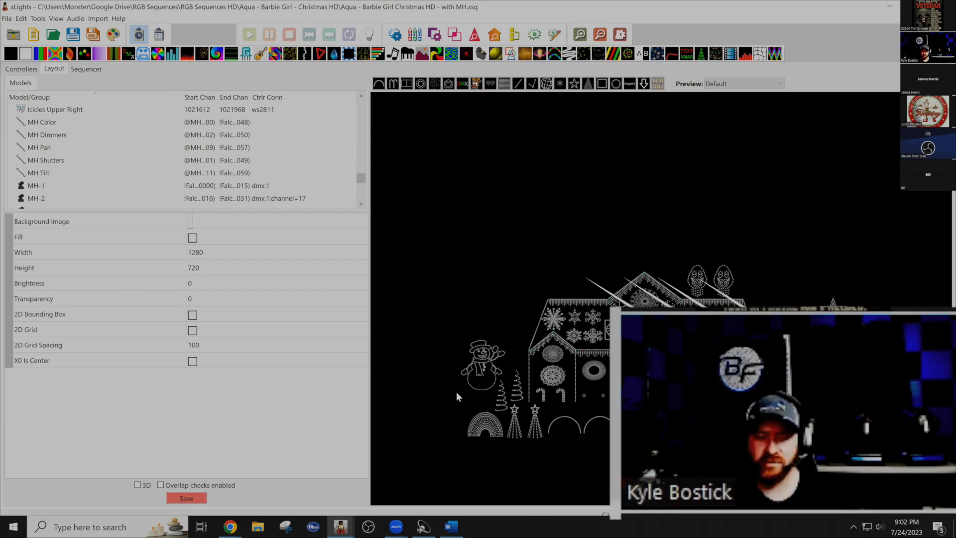
pyautogui.scroll(2, 183, 184)
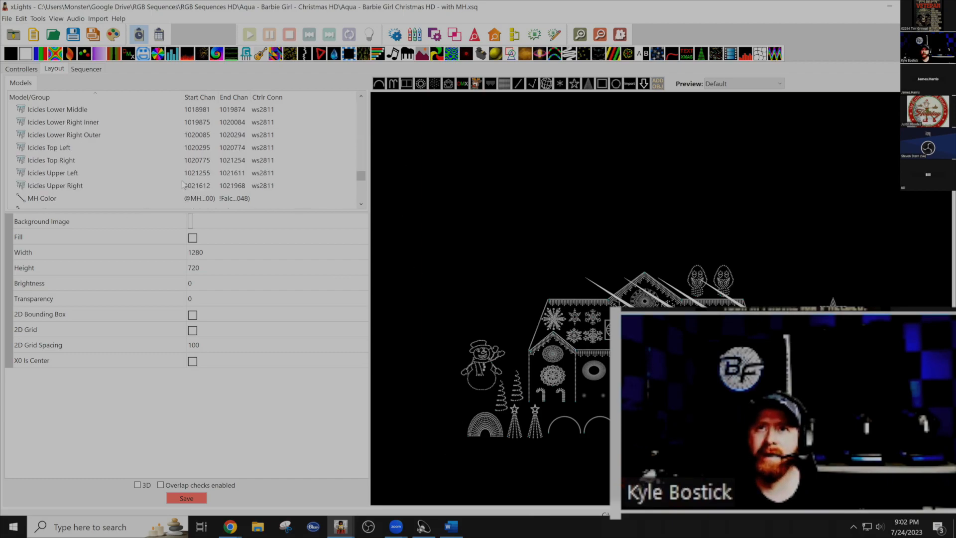
pyautogui.scroll(-1, 183, 185)
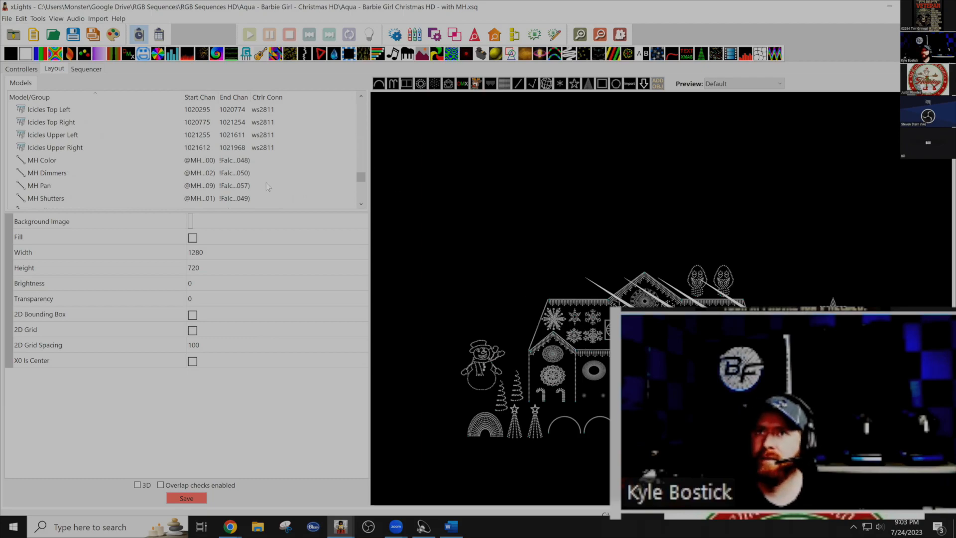
pyautogui.scroll(-3, 241, 169)
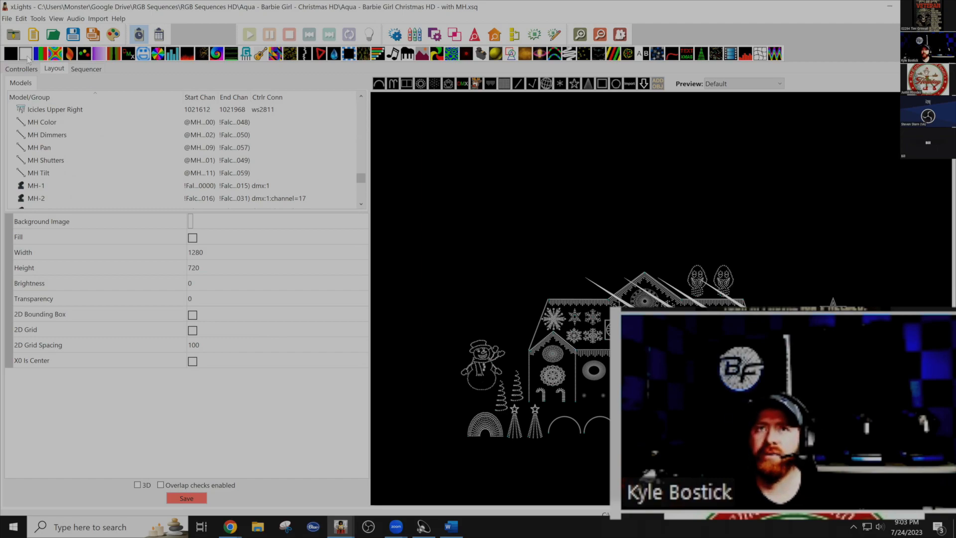
pyautogui.click(8, 19)
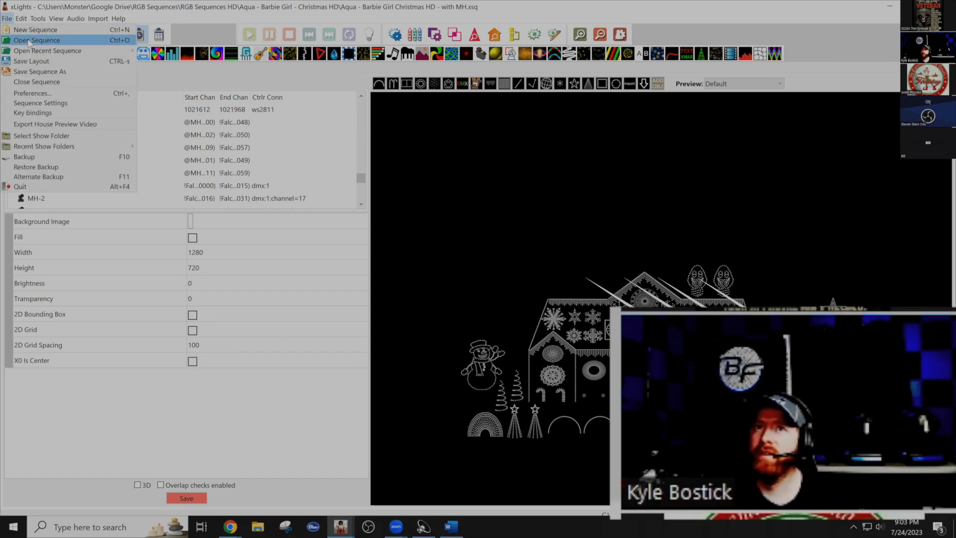
pyautogui.click(29, 42)
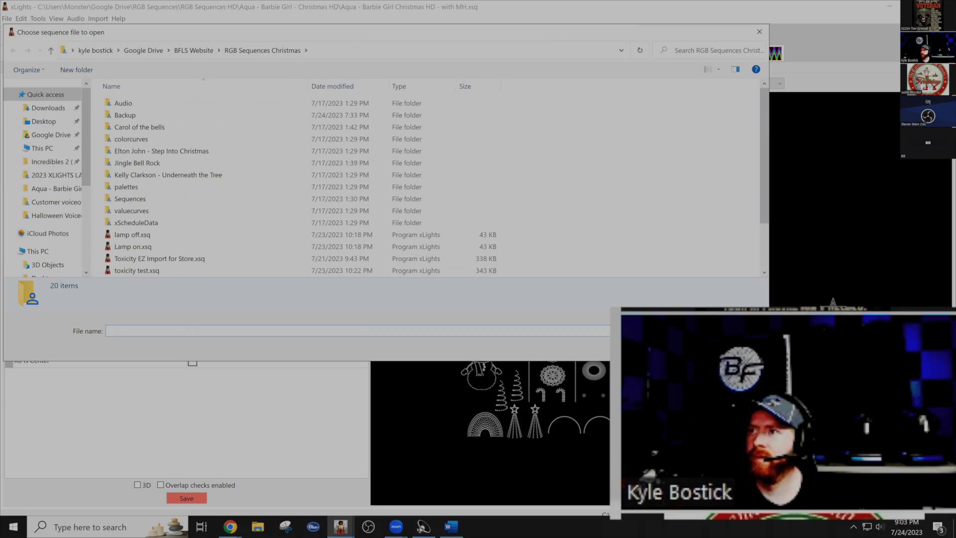
pyautogui.click(735, 347)
# Return to the sequencer and expand the MH Pan model to show its strand row.
pyautogui.click(89, 66)
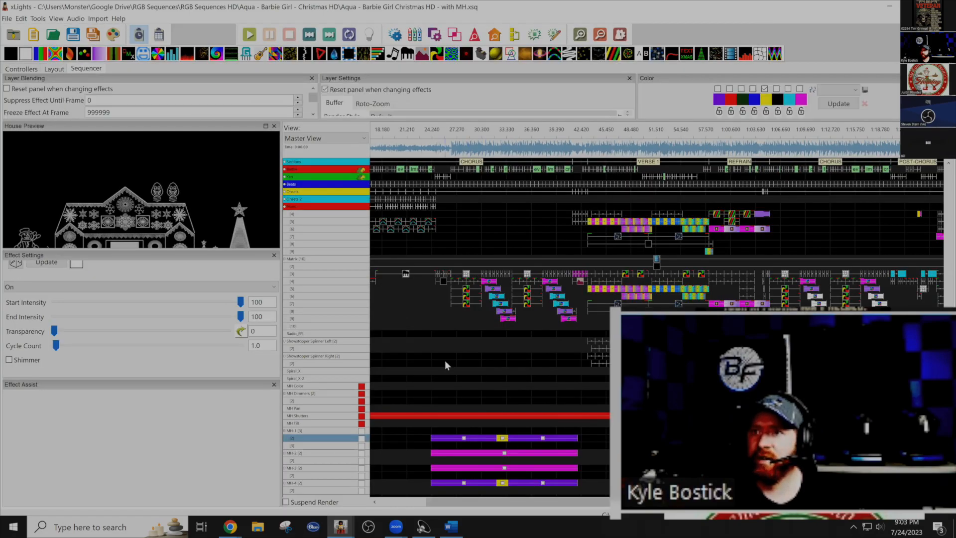
pyautogui.click(314, 409)
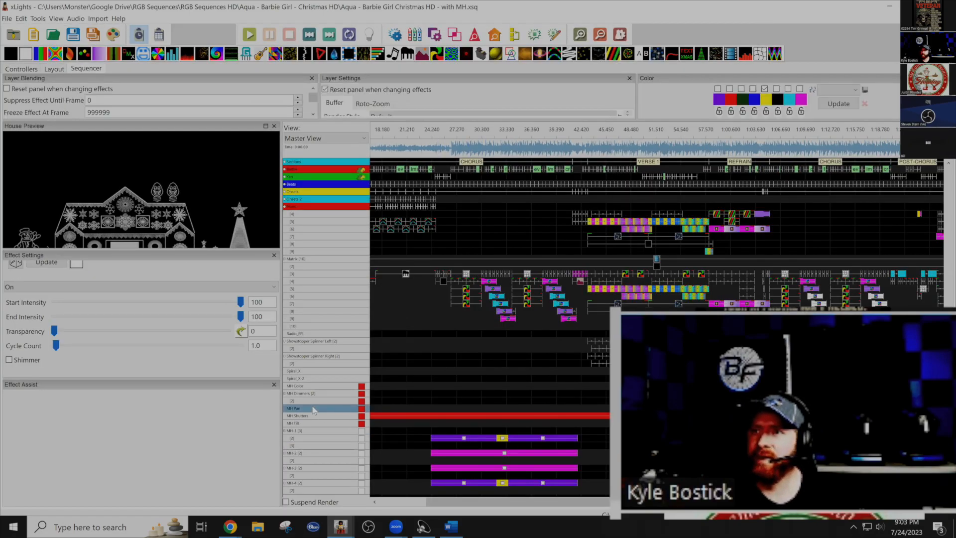
pyautogui.doubleClick(314, 409)
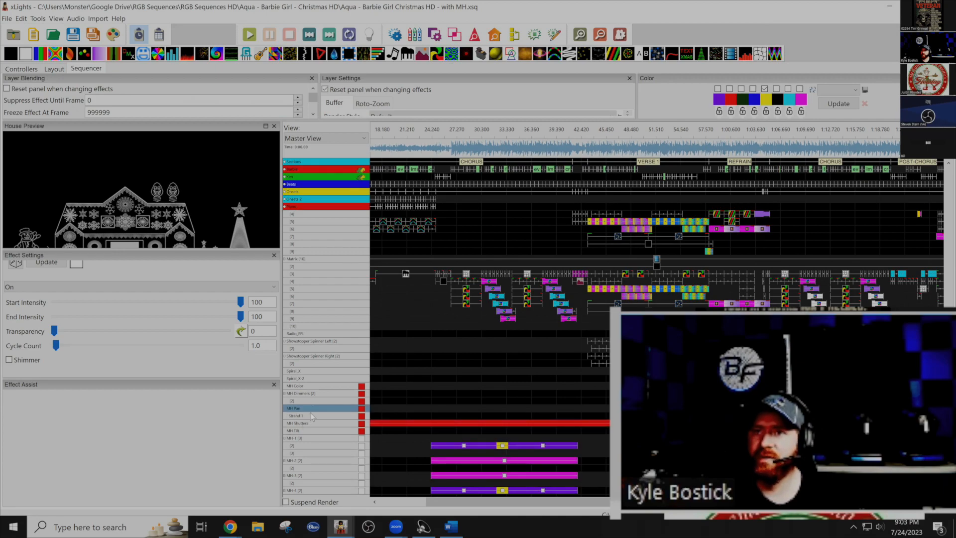
# Expand the MH Pan strand into its nodes and examine Node 1's first DMX effect with Effect Assist closed.
pyautogui.doubleClick(312, 416)
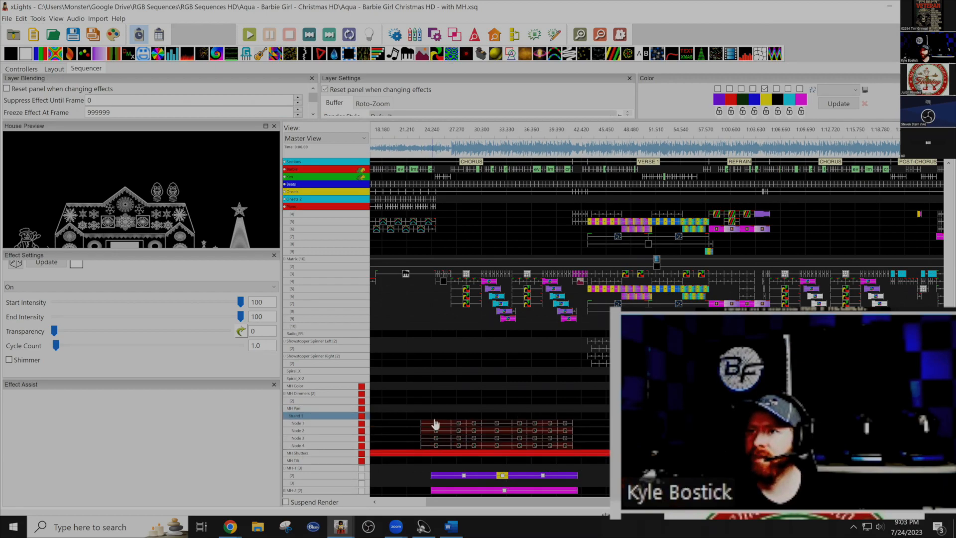
pyautogui.click(435, 426)
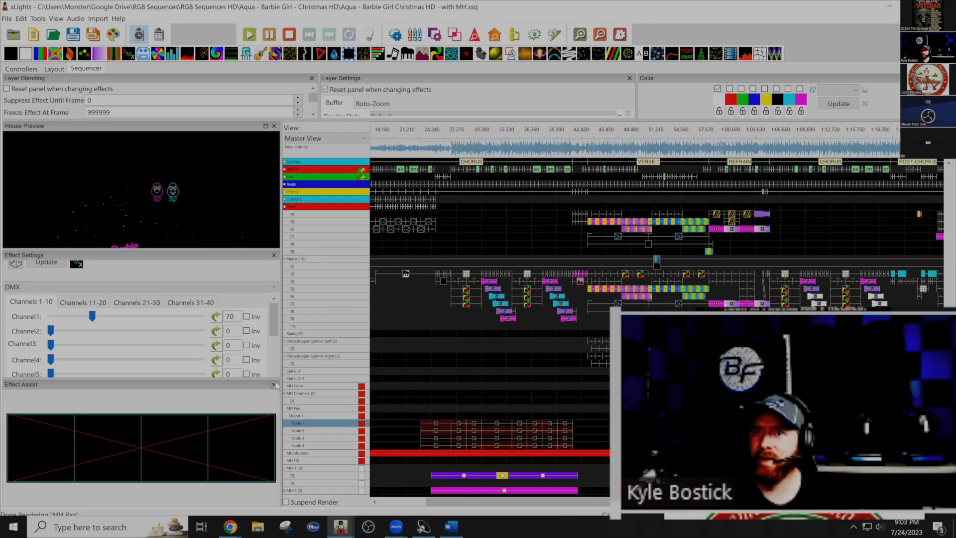
pyautogui.click(274, 385)
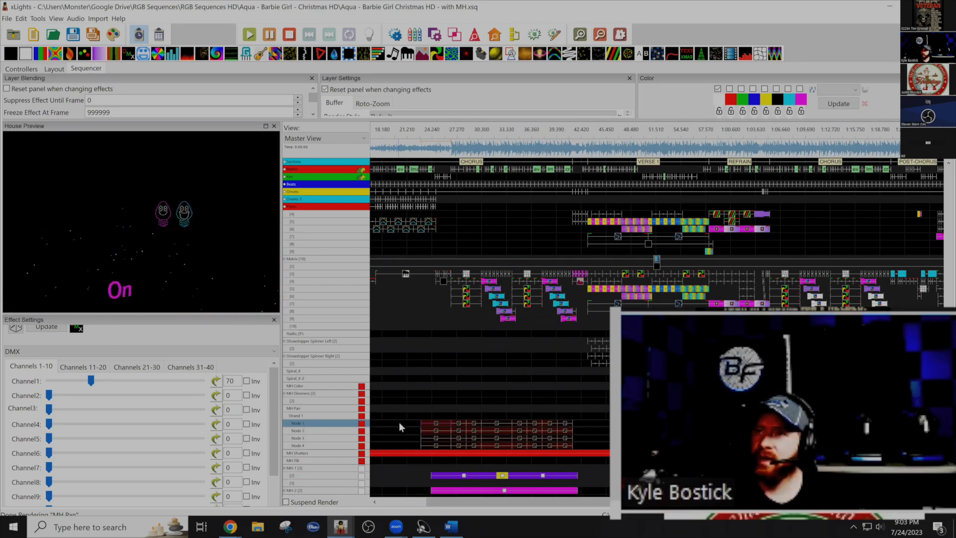
pyautogui.click(569, 503)
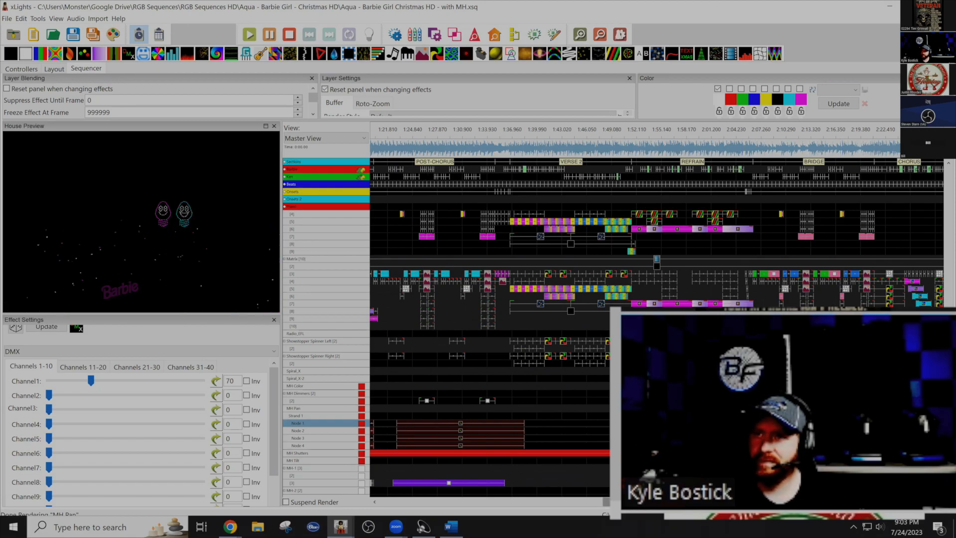
pyautogui.moveTo(686, 502); pyautogui.dragTo(509, 483)
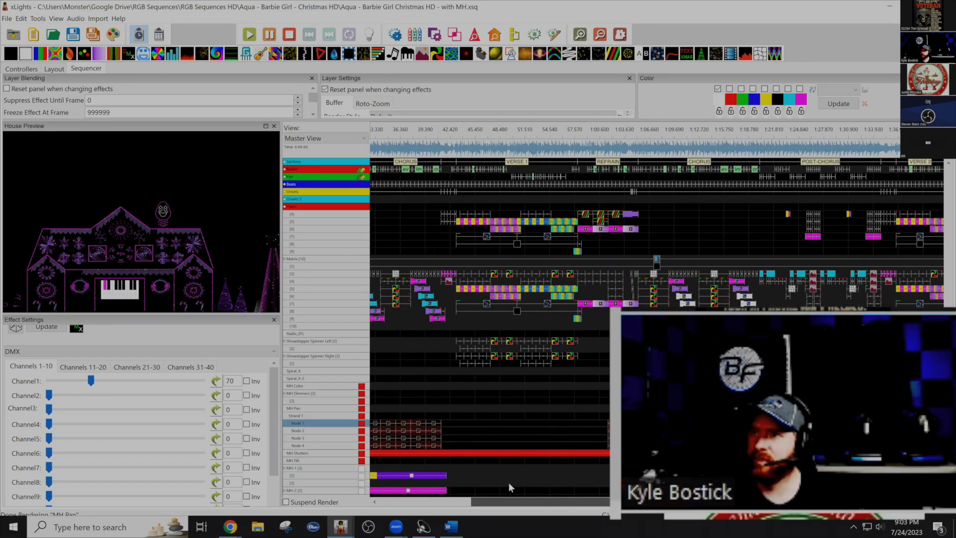
pyautogui.hscroll(-3, 509, 483)
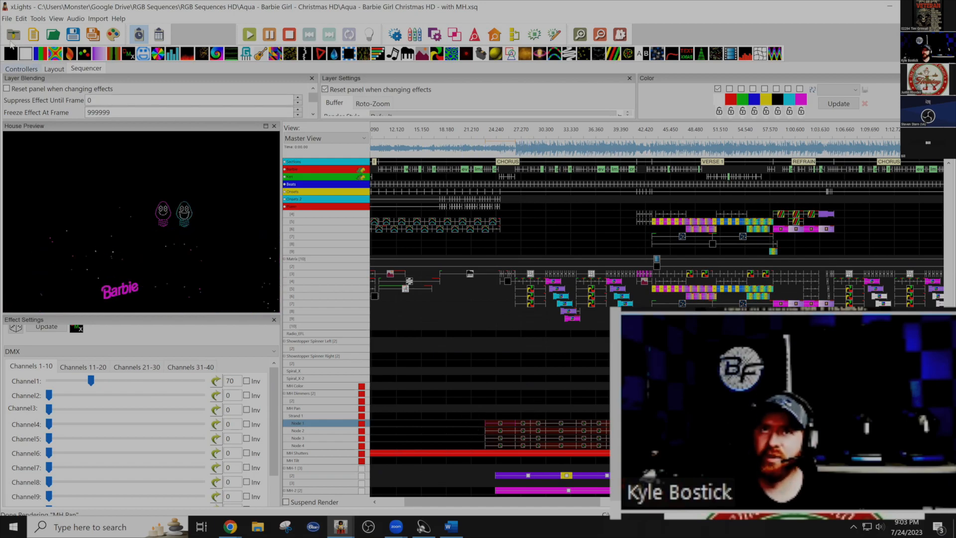
# Switch to the xLights window with the FMM Animation JB sequence and expand the Tilt model's strand to show its nodes.
pyautogui.click(6, 19)
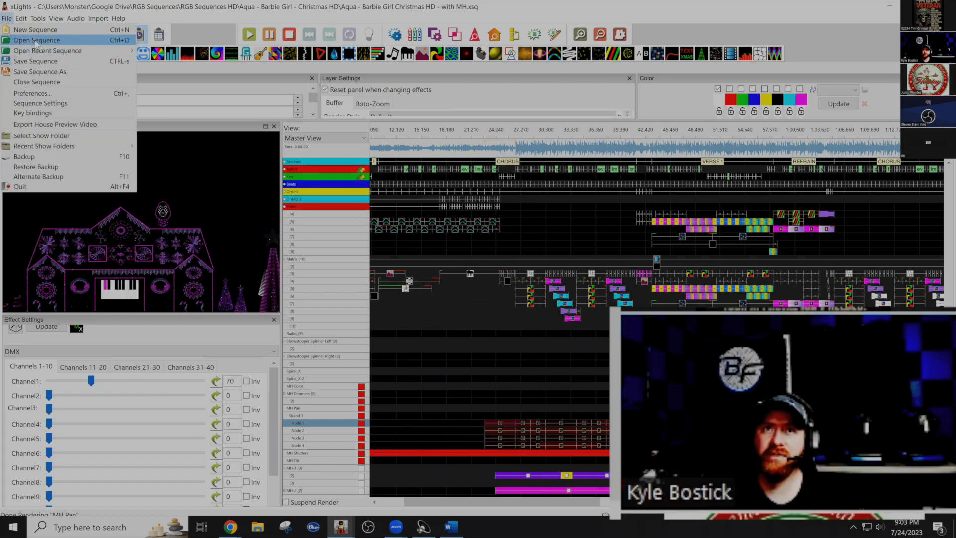
pyautogui.click(340, 527)
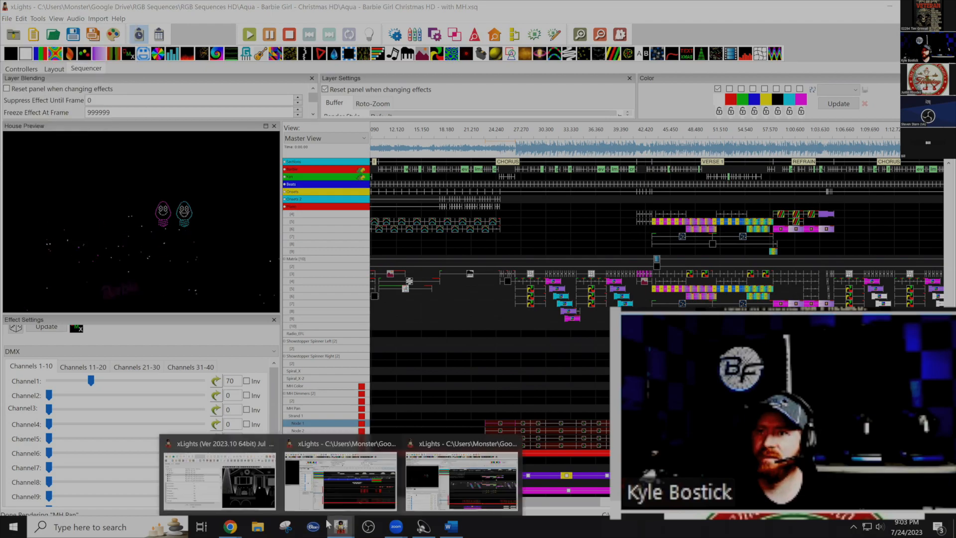
pyautogui.click(349, 490)
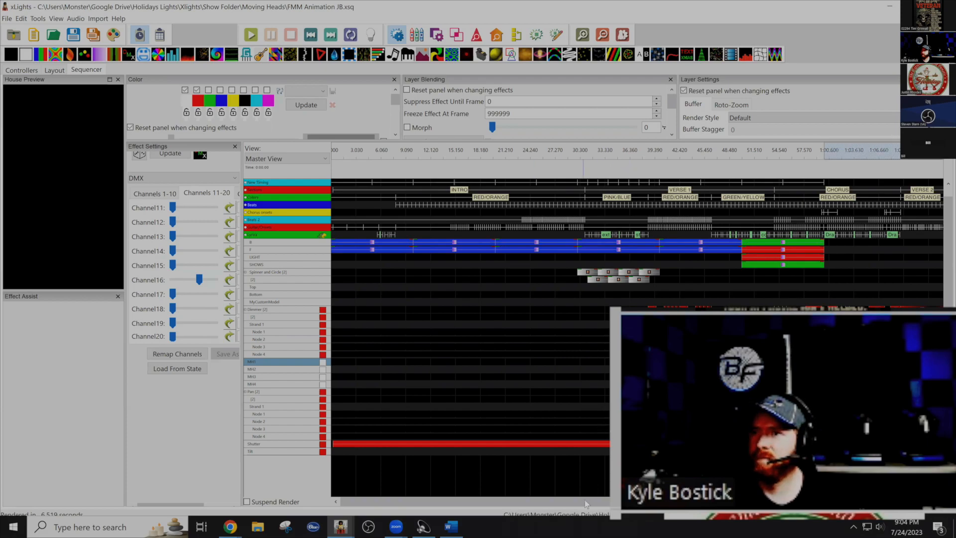
pyautogui.doubleClick(295, 451)
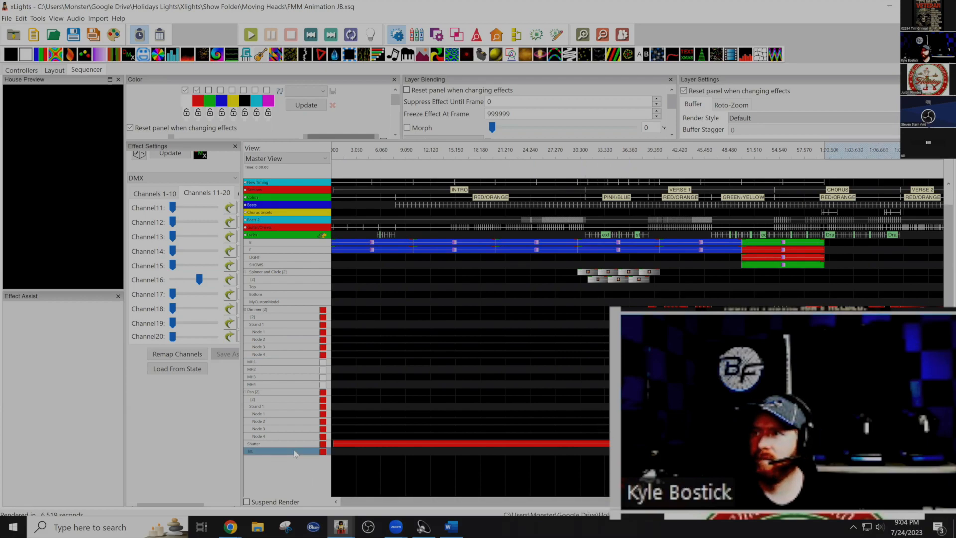
pyautogui.doubleClick(291, 459)
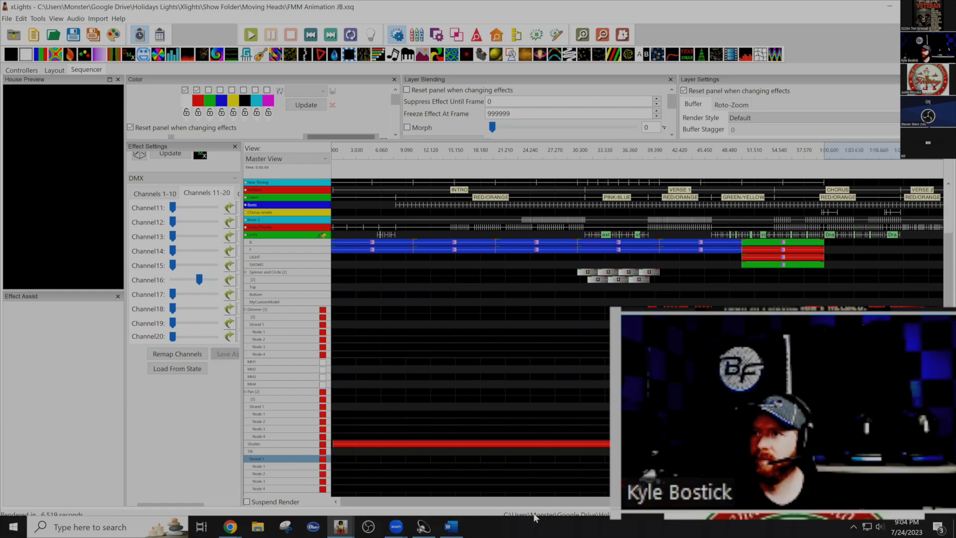
# Remap the channels of the DMX effect on the Tilt model's Node 1 with a Channel 1 offset of -30.
pyautogui.click(630, 466)
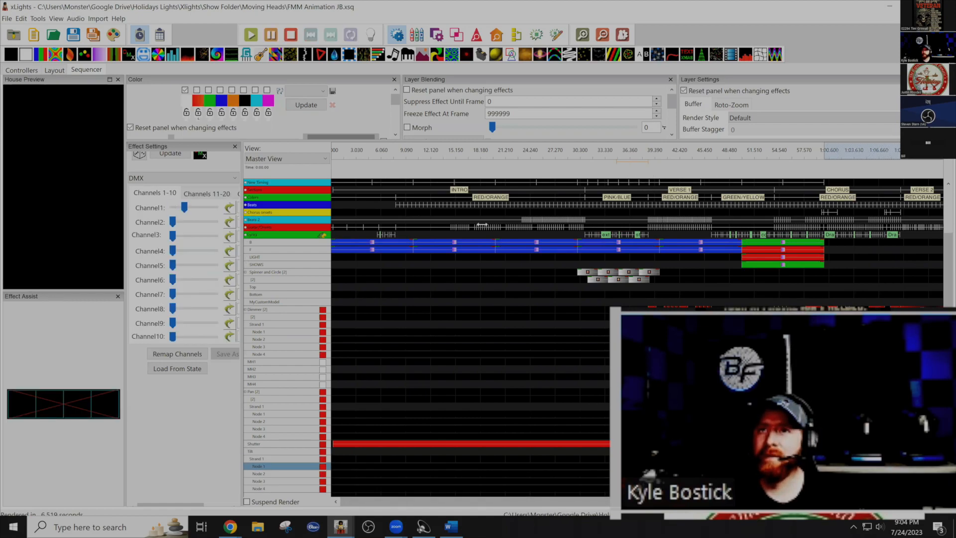
pyautogui.moveTo(243, 225); pyautogui.dragTo(487, 224)
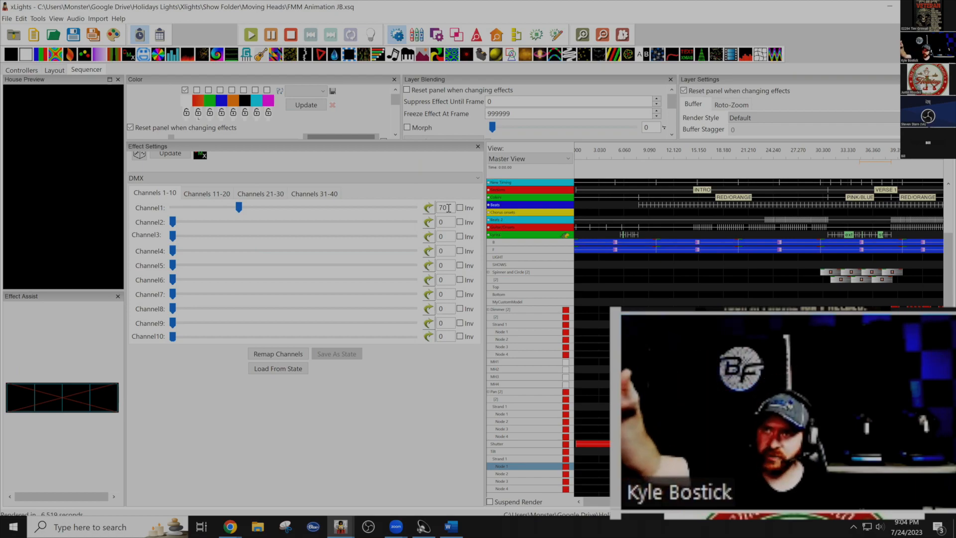
pyautogui.click(266, 357)
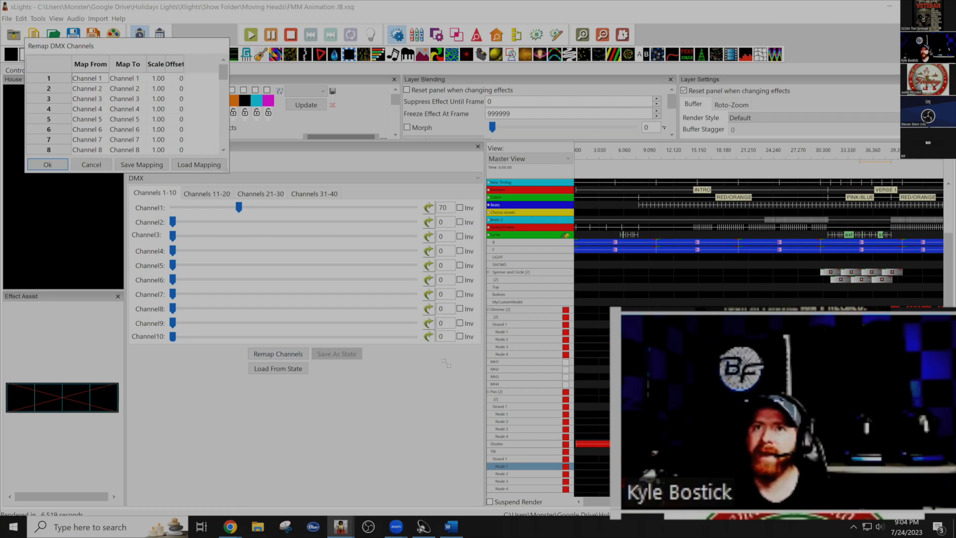
pyautogui.moveTo(446, 364); pyautogui.dragTo(454, 374)
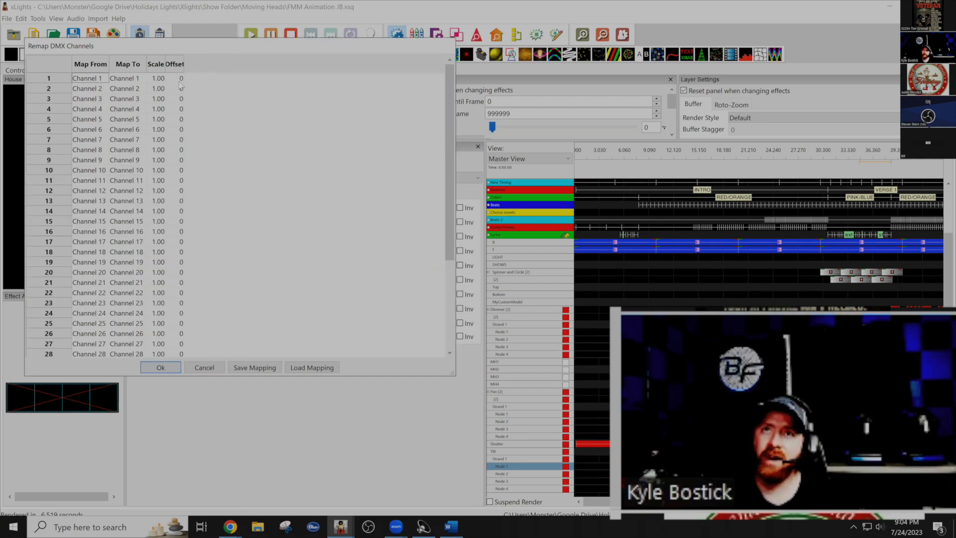
pyautogui.click(180, 79)
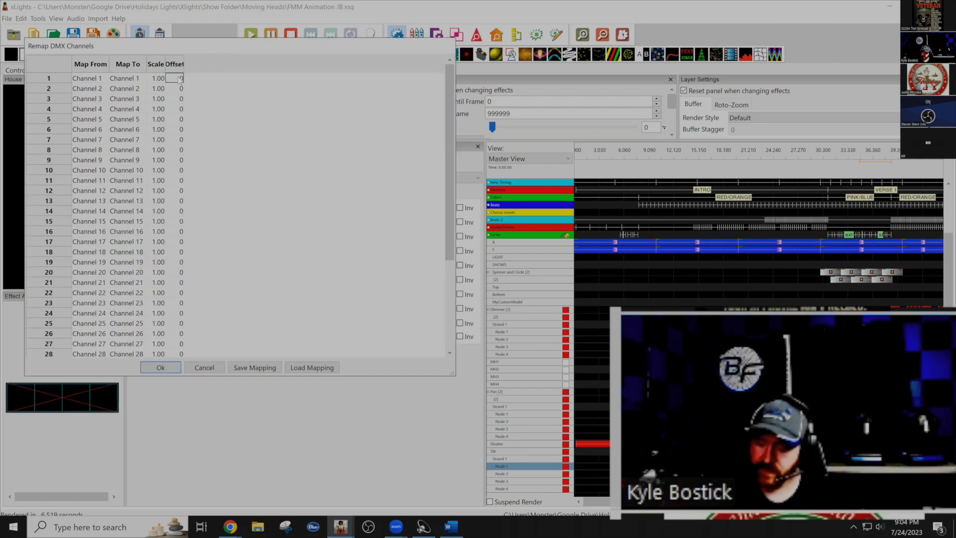
pyautogui.write('-3')
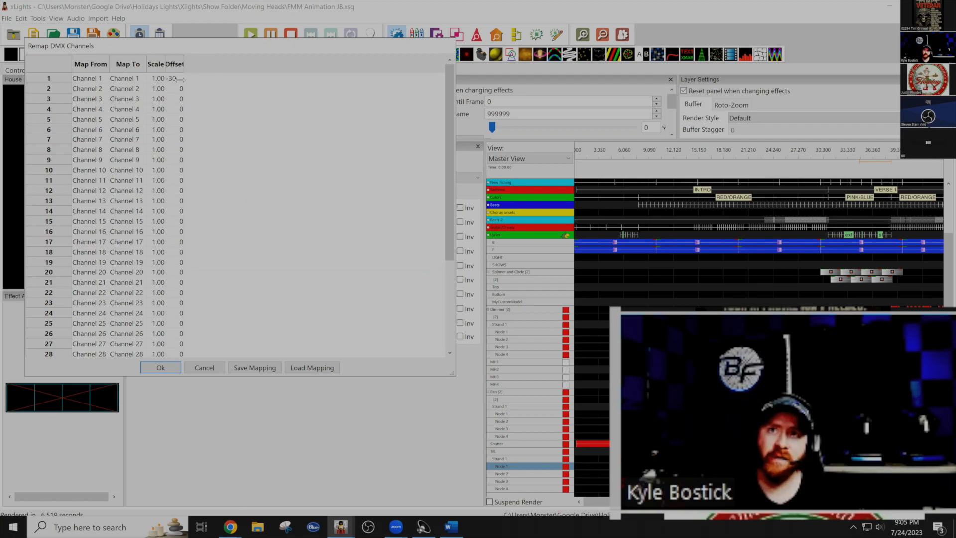
pyautogui.click(161, 368)
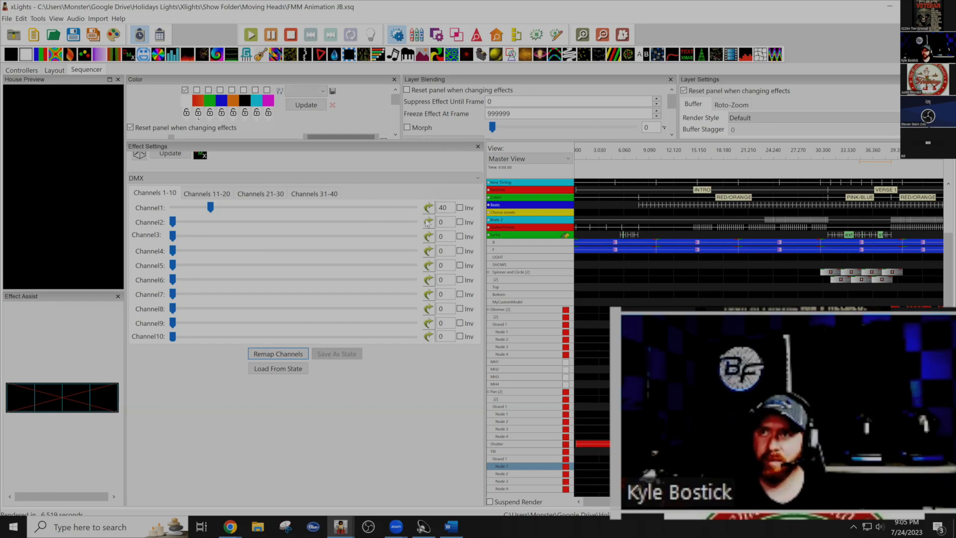
pyautogui.click(715, 465)
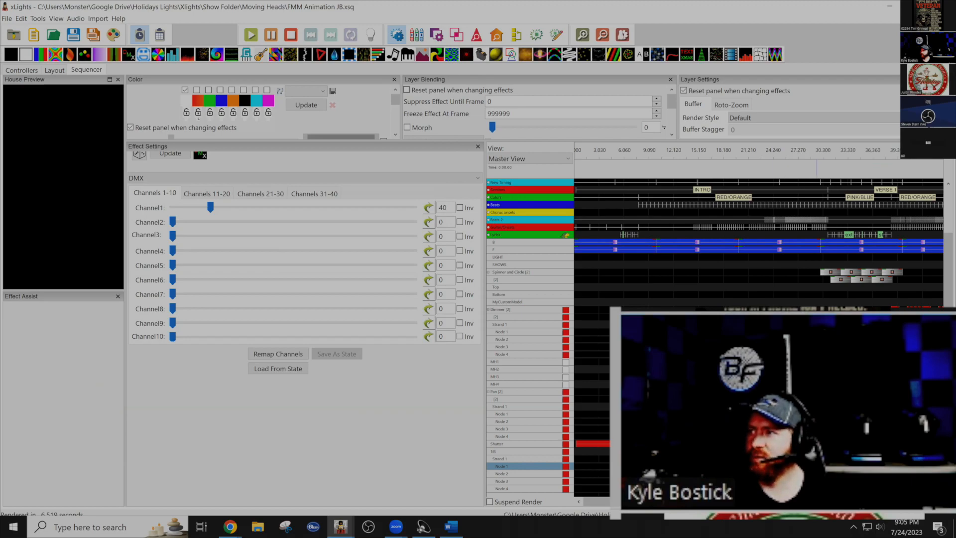
pyautogui.click(875, 466)
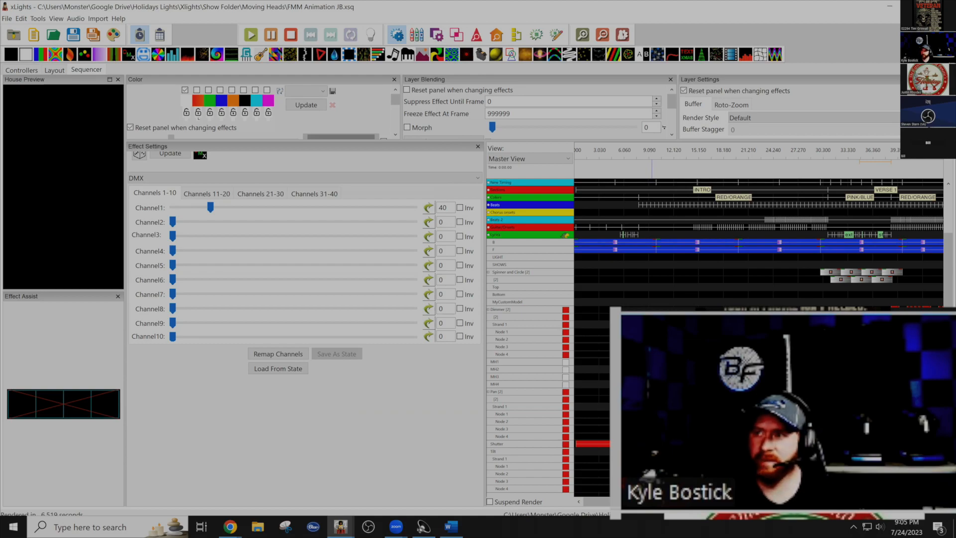
pyautogui.click(627, 462)
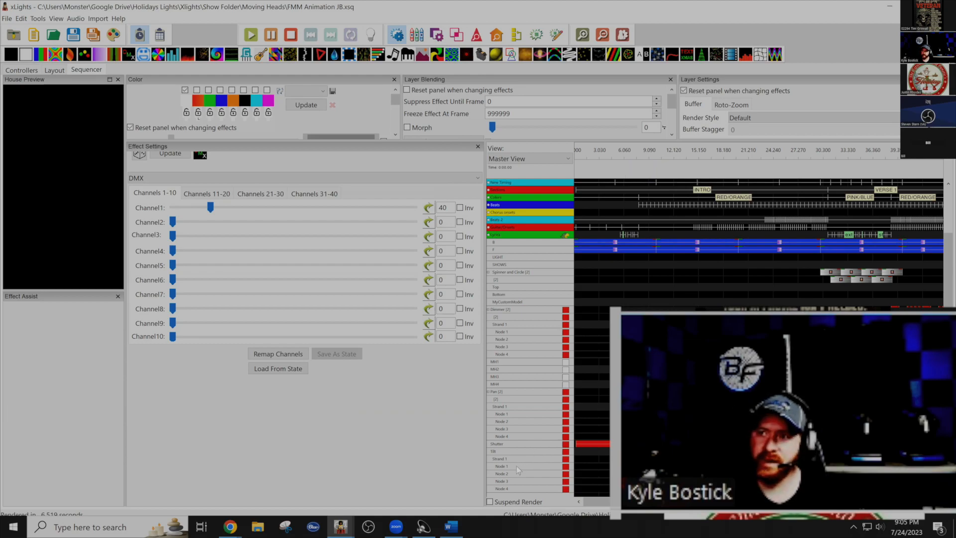
pyautogui.rightClick(498, 469)
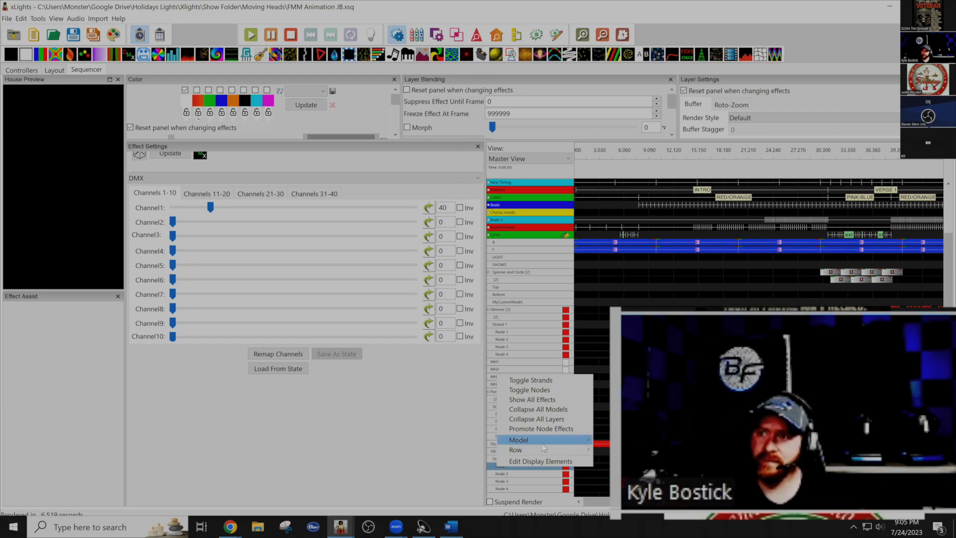
pyautogui.moveTo(544, 451)
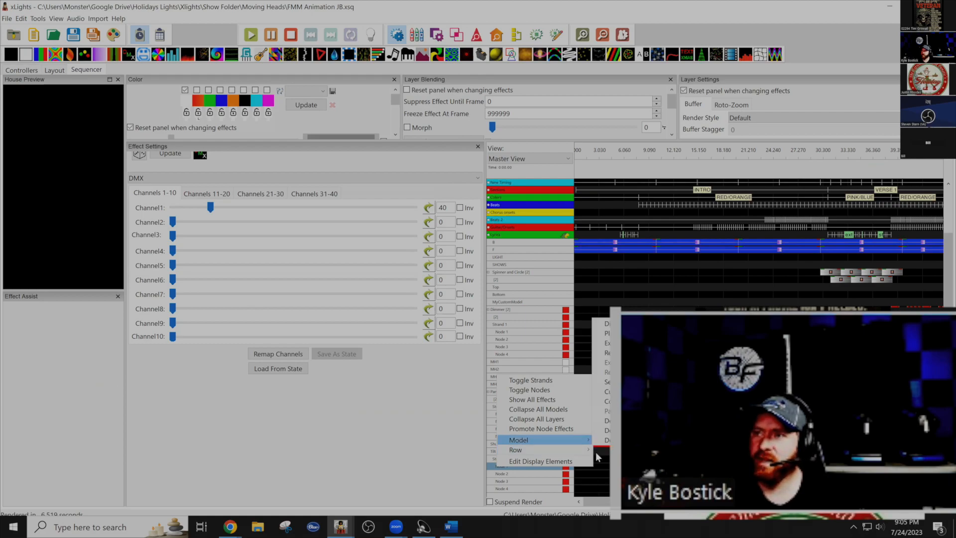
pyautogui.click(622, 450)
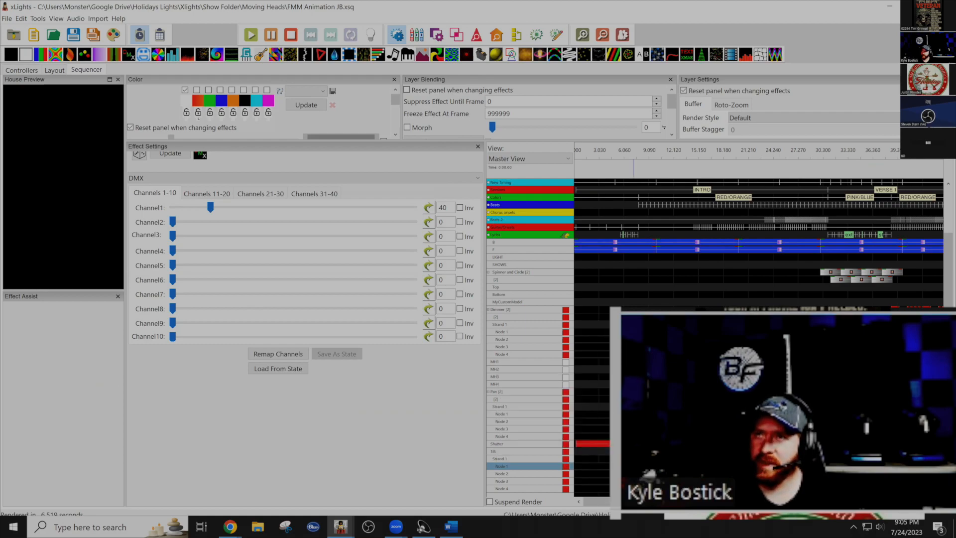
# Apply another channel remap to the Tilt Node 1 effect, offsetting Channel 1 by -30 again.
pyautogui.click(264, 355)
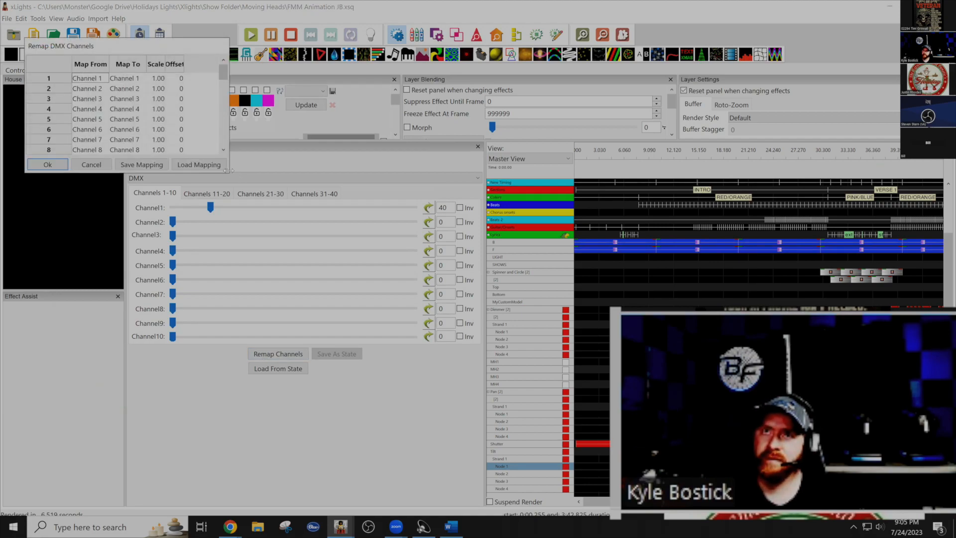
pyautogui.moveTo(228, 173); pyautogui.dragTo(401, 329)
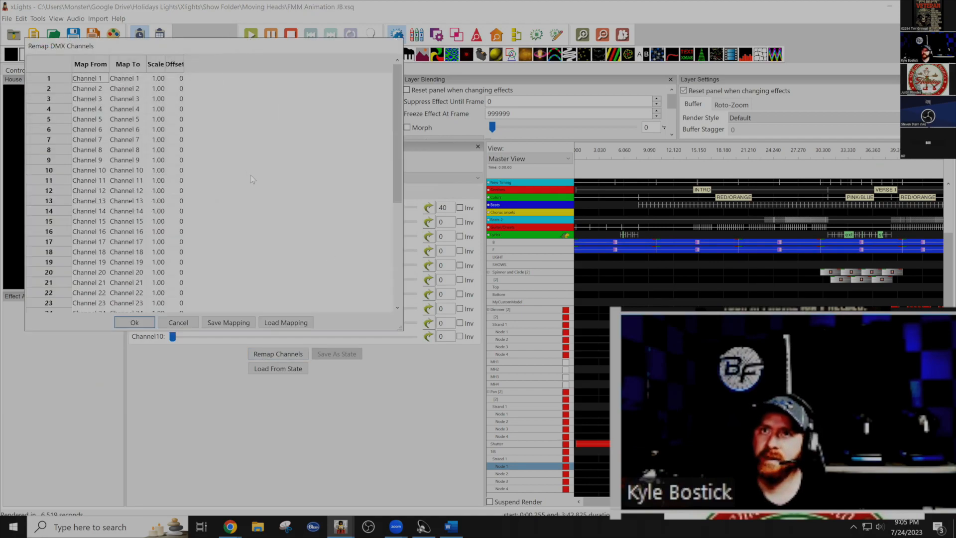
pyautogui.click(177, 80)
pyautogui.write('-30')
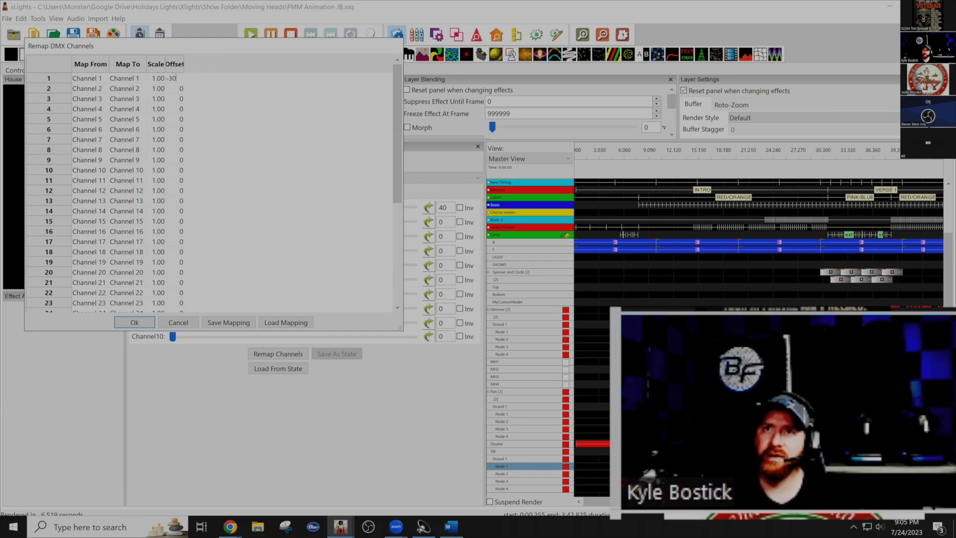
pyautogui.click(133, 323)
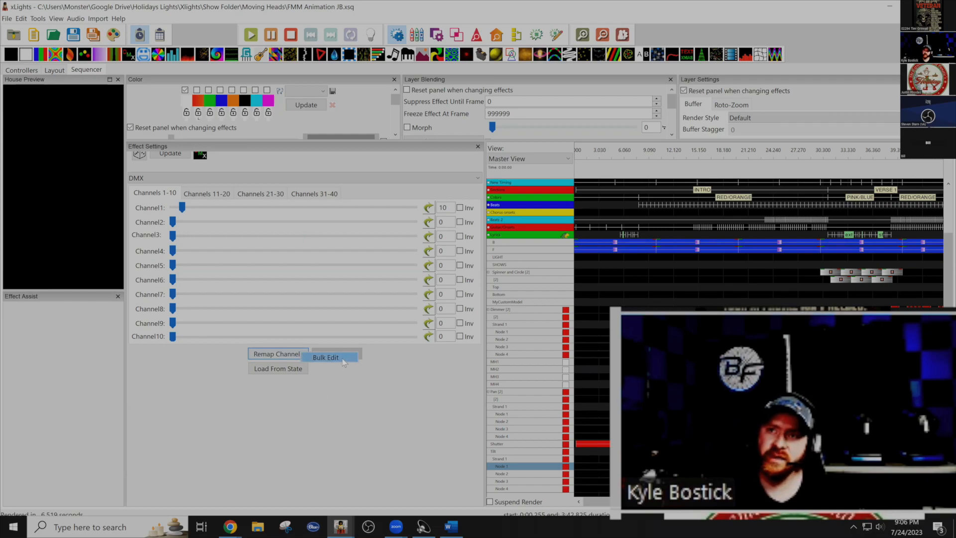
# Bulk edit the channel remap of the selected Tilt effects with a Channel 1 offset of -30.
pyautogui.click(301, 355)
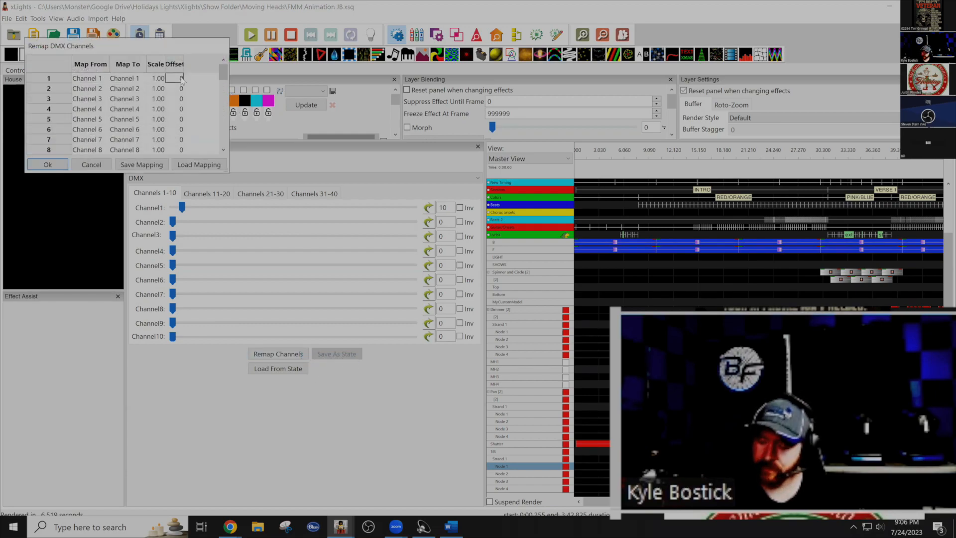
pyautogui.write('-30')
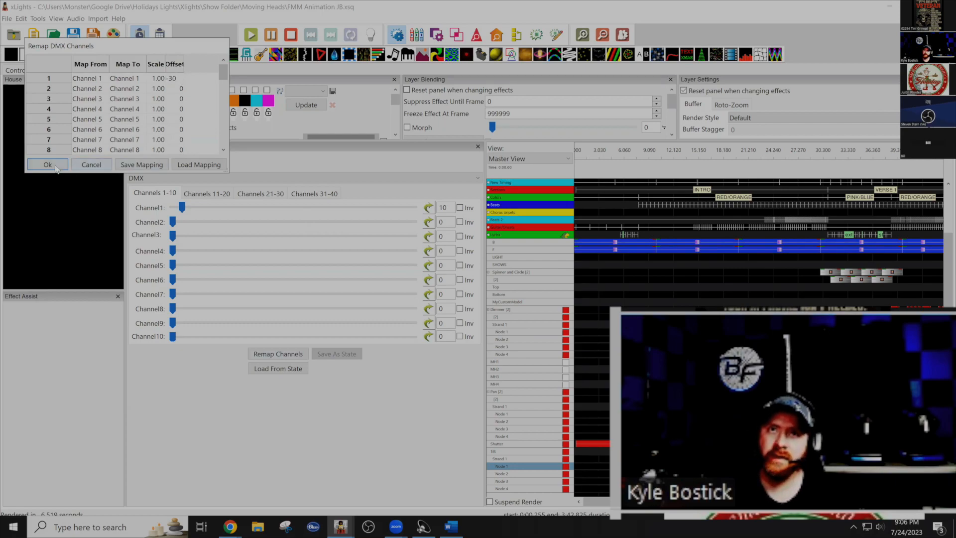
pyautogui.click(47, 165)
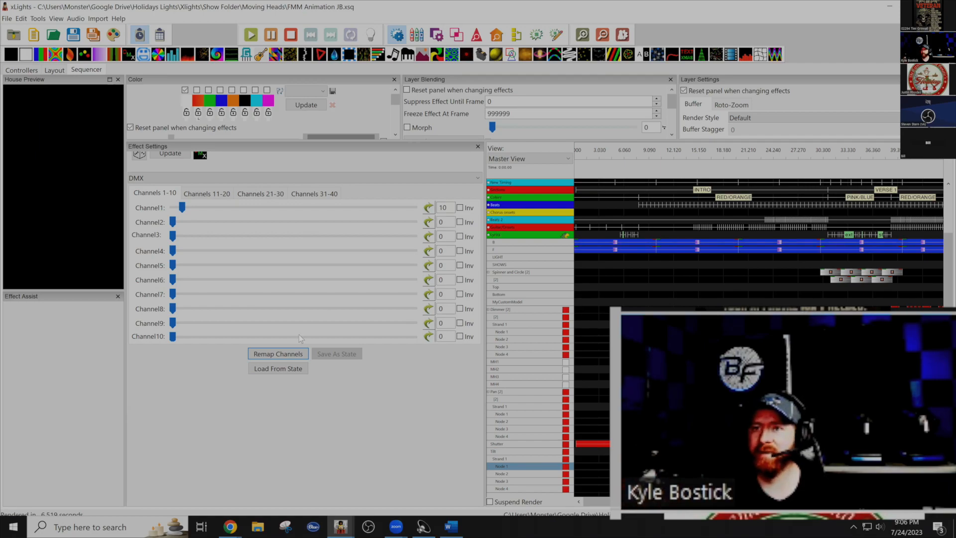
# Review the scale and offset columns of the Remap DMX Channels table and close it without changing any values.
pyautogui.click(281, 355)
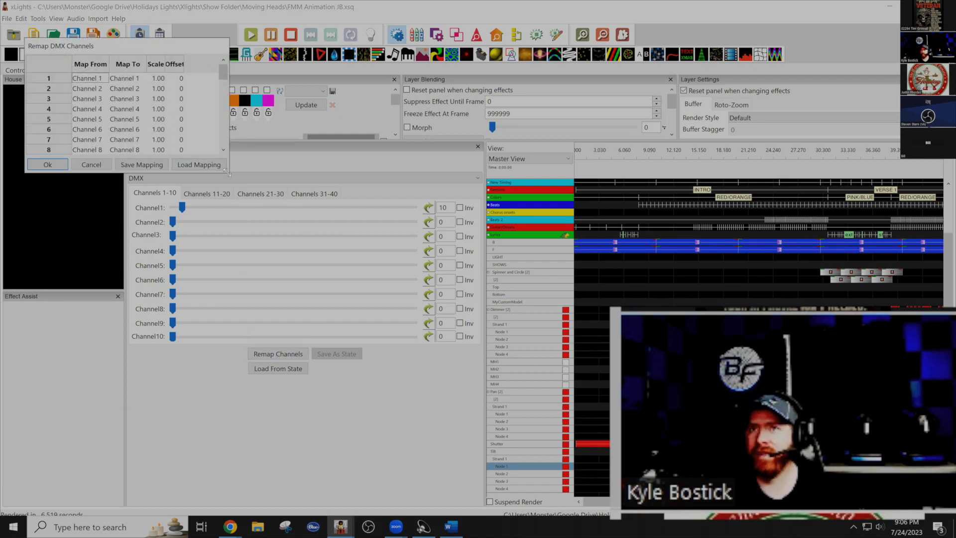
pyautogui.moveTo(229, 172); pyautogui.dragTo(523, 345)
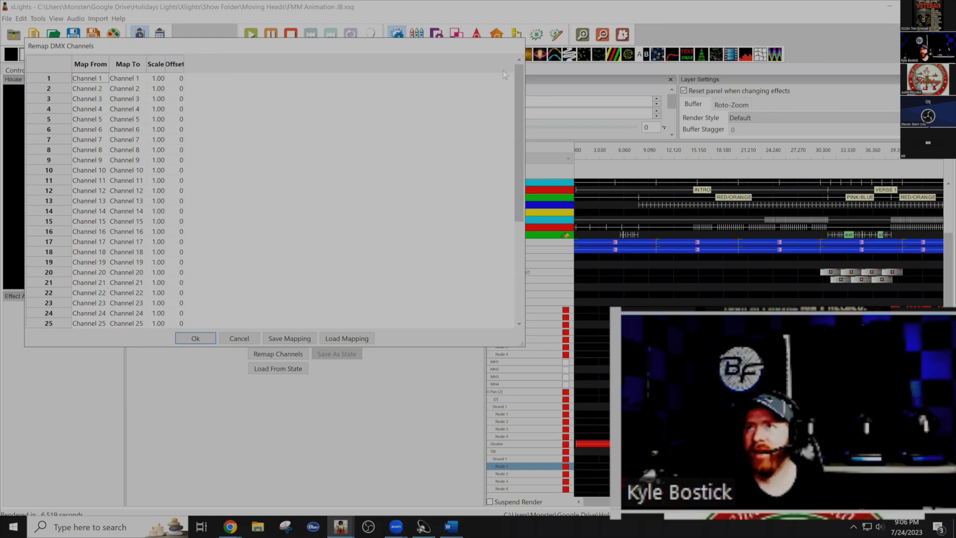
pyautogui.click(195, 338)
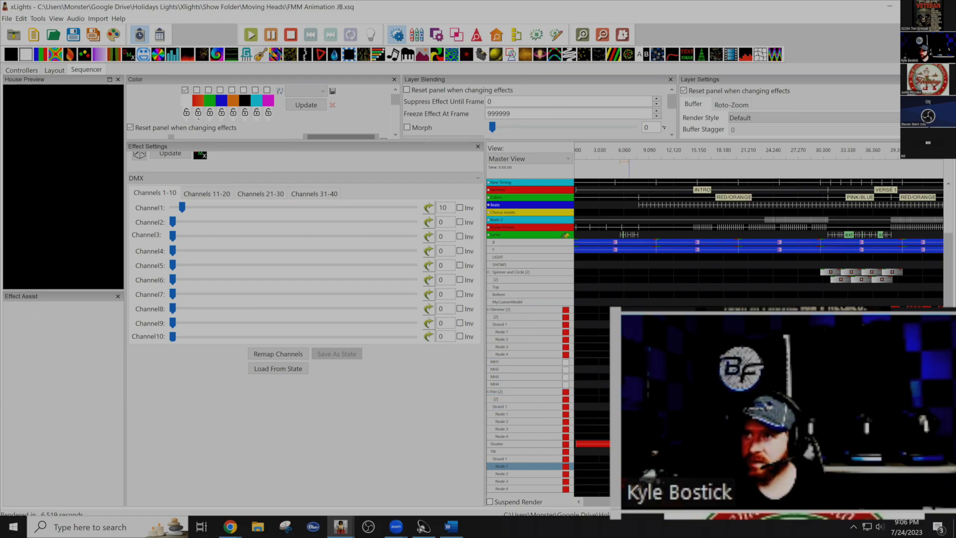
# Set Channel 2 to 128 and Channel 1 to 0 in the DMX effect on the MH1 model.
pyautogui.moveTo(629, 362); pyautogui.dragTo(579, 372)
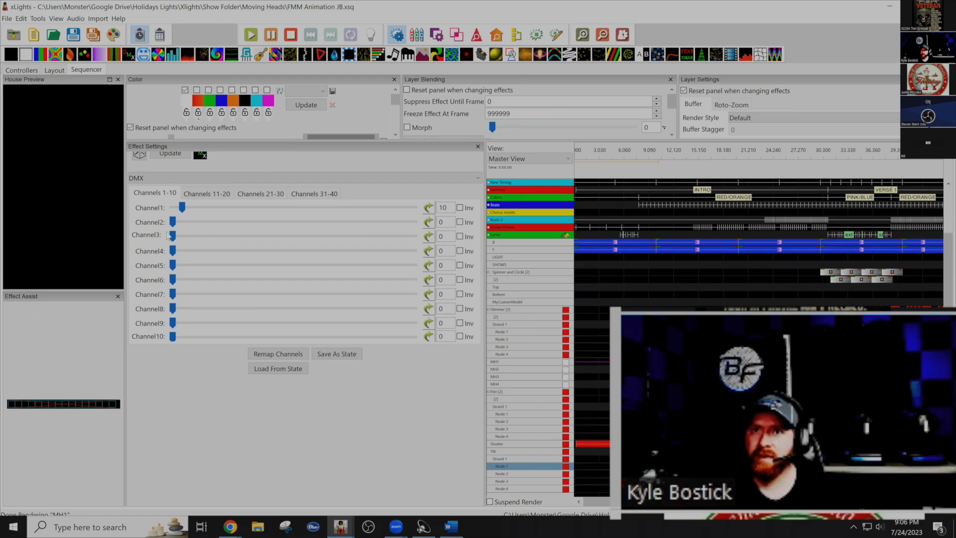
pyautogui.moveTo(173, 221); pyautogui.dragTo(335, 222)
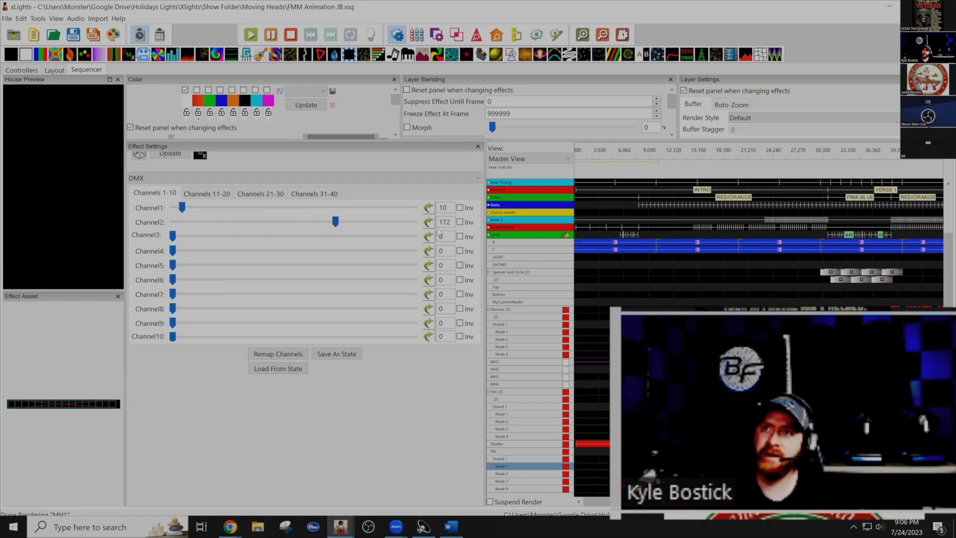
pyautogui.moveTo(451, 222); pyautogui.dragTo(348, 229)
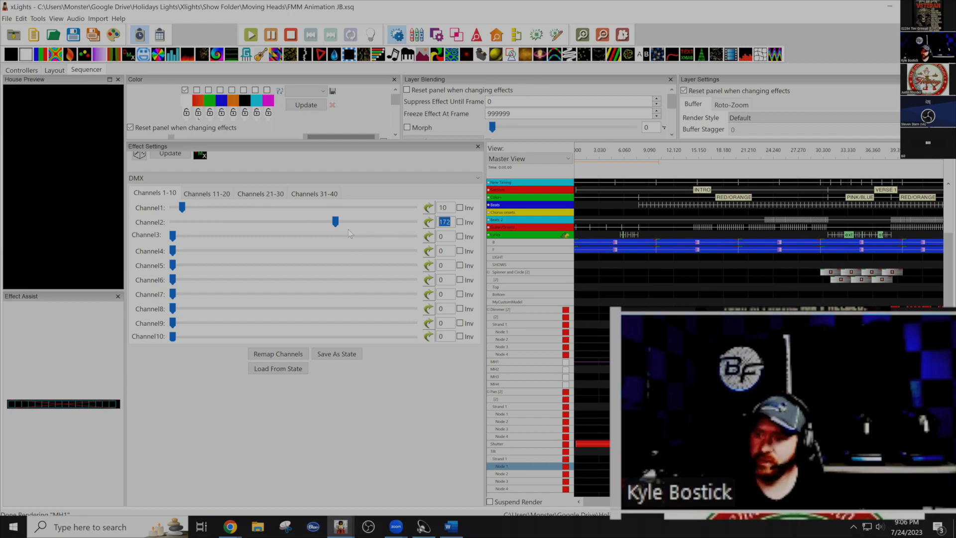
pyautogui.write('128')
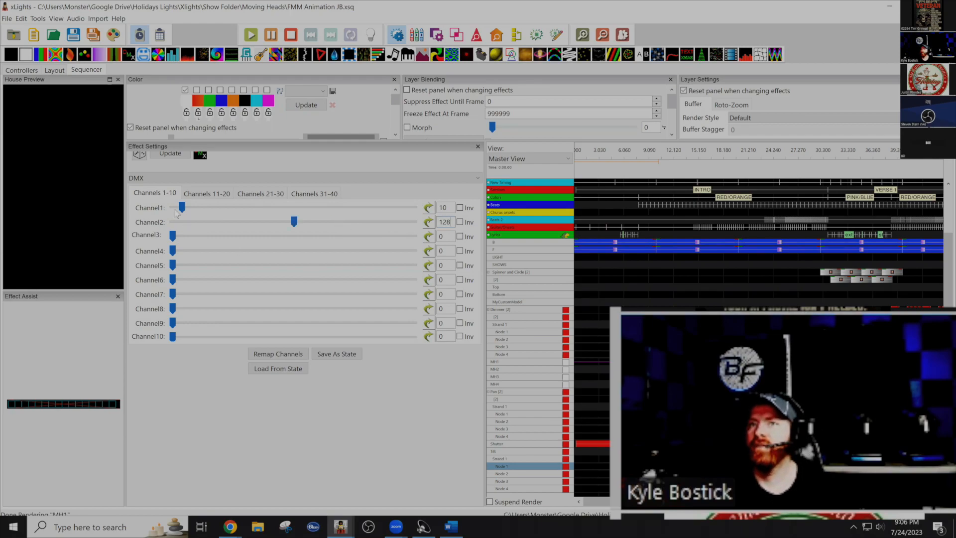
pyautogui.moveTo(182, 208); pyautogui.dragTo(173, 208)
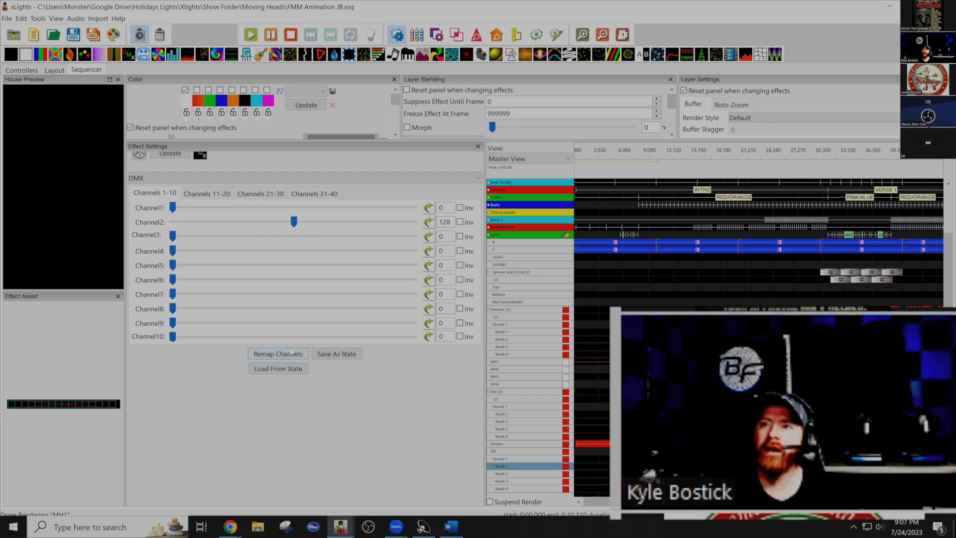
# Remap Channel 2 of the MH1 DMX effect to Channel 10 with an offset of -86.
pyautogui.click(288, 355)
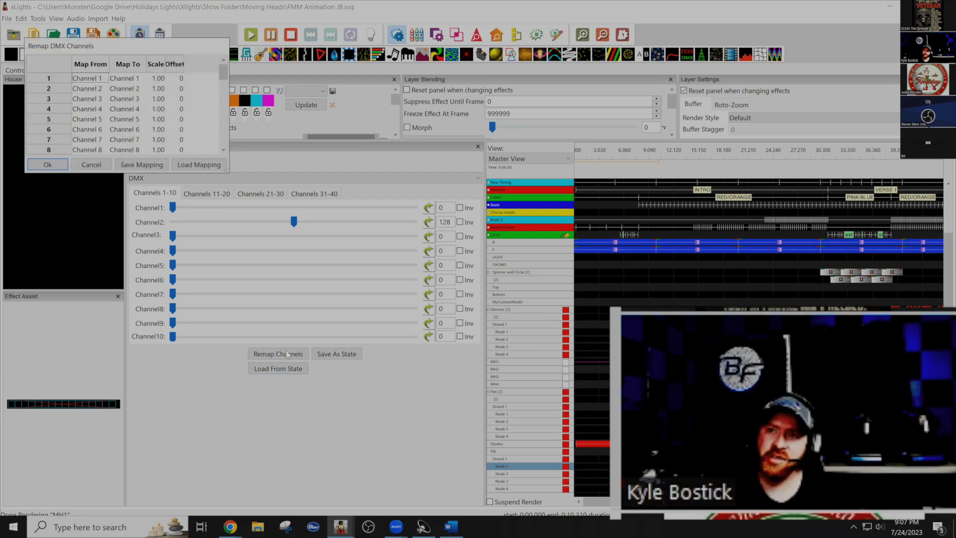
pyautogui.moveTo(230, 173); pyautogui.dragTo(539, 448)
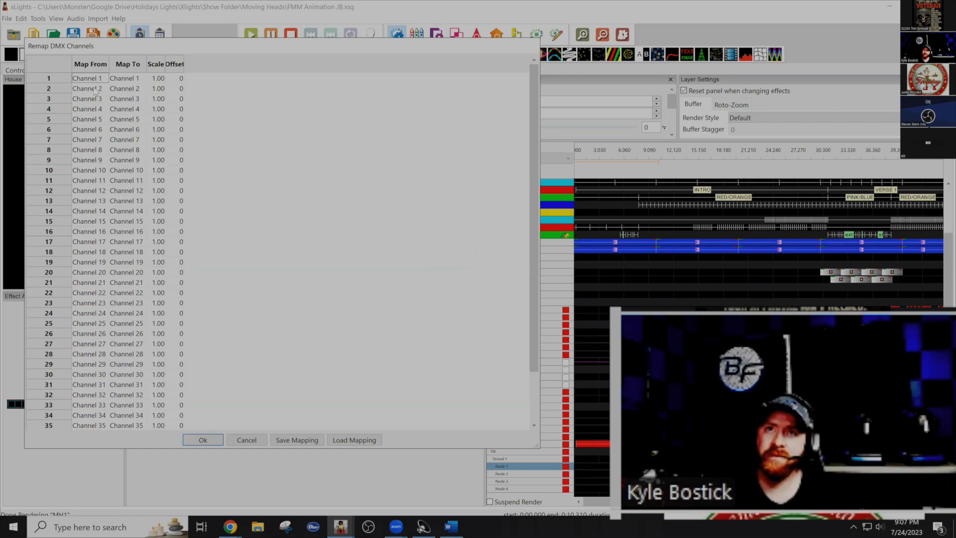
pyautogui.click(144, 91)
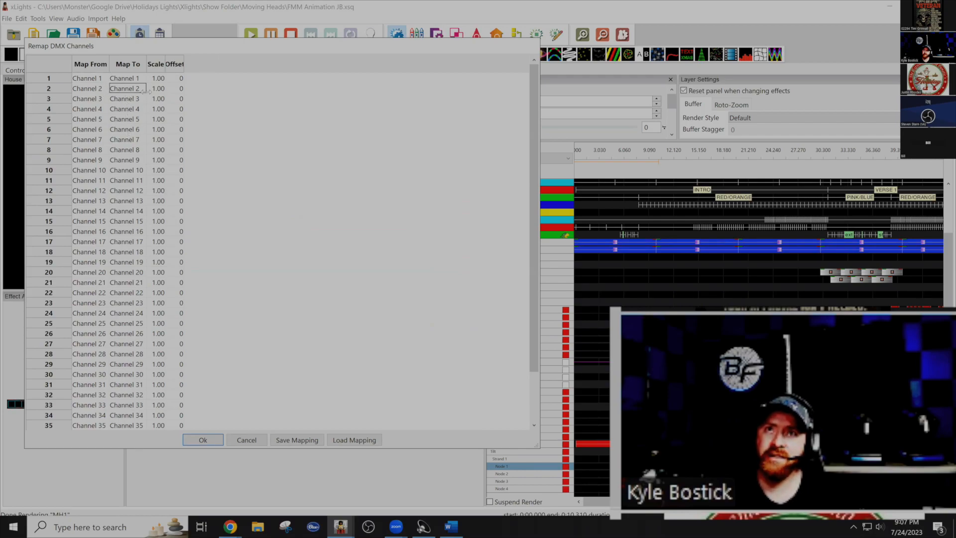
pyautogui.click(144, 90)
pyautogui.click(146, 88)
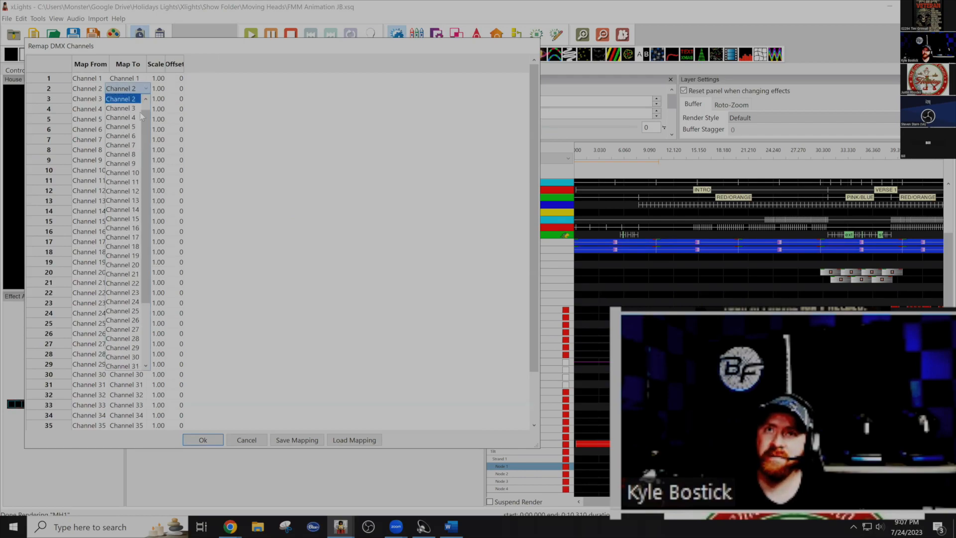
pyautogui.click(129, 172)
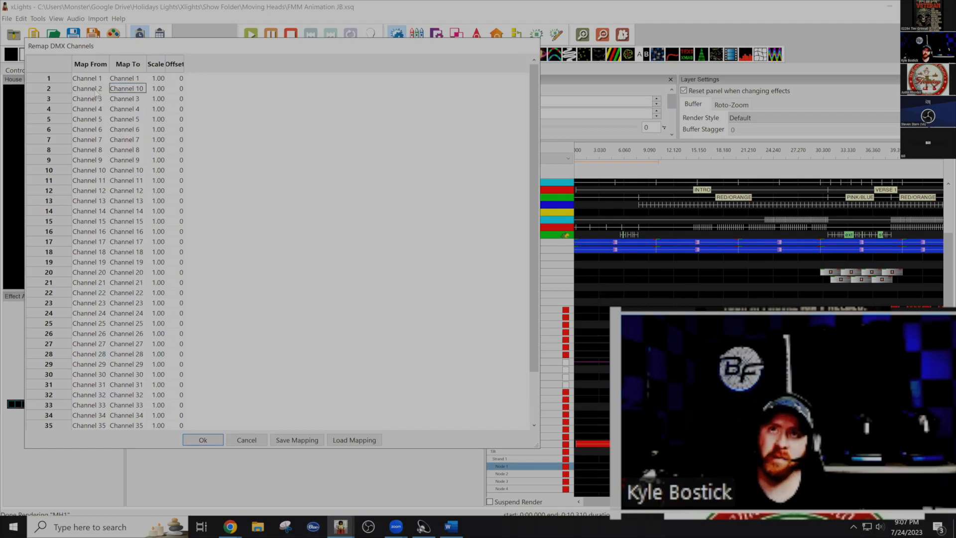
pyautogui.click(179, 92)
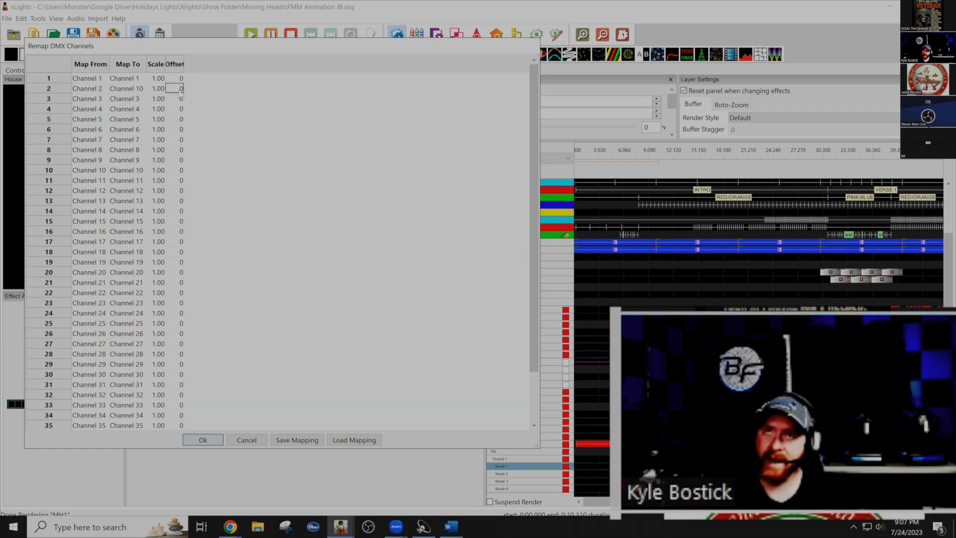
pyautogui.write('-86')
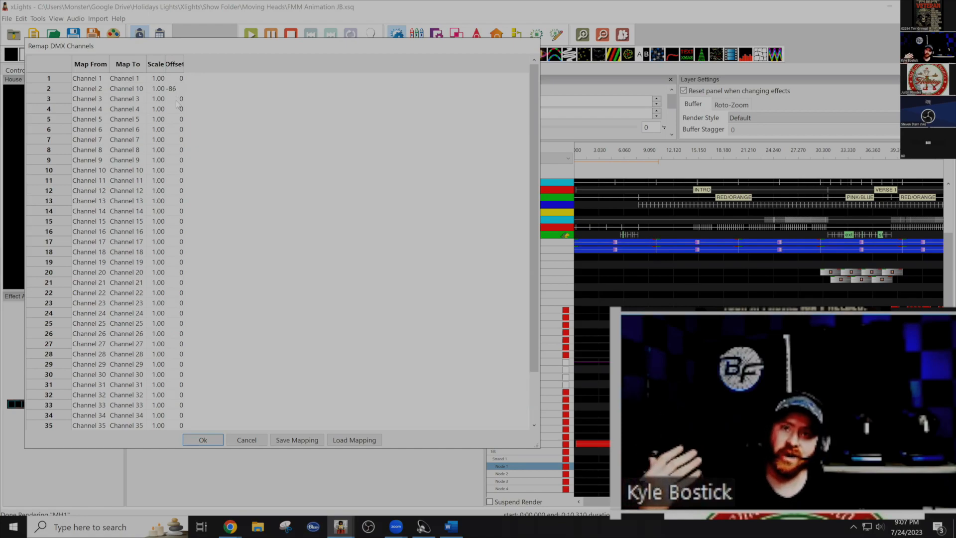
pyautogui.click(211, 440)
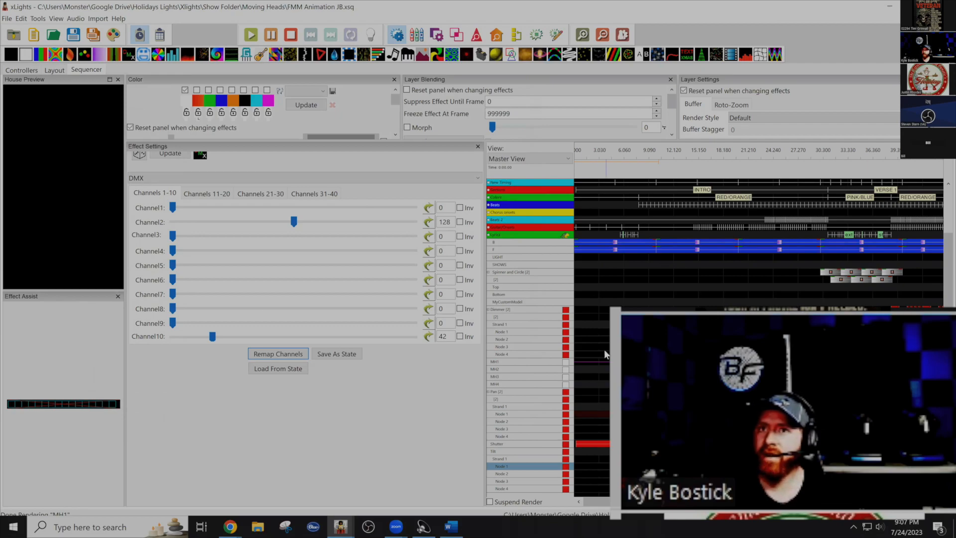
pyautogui.click(618, 362)
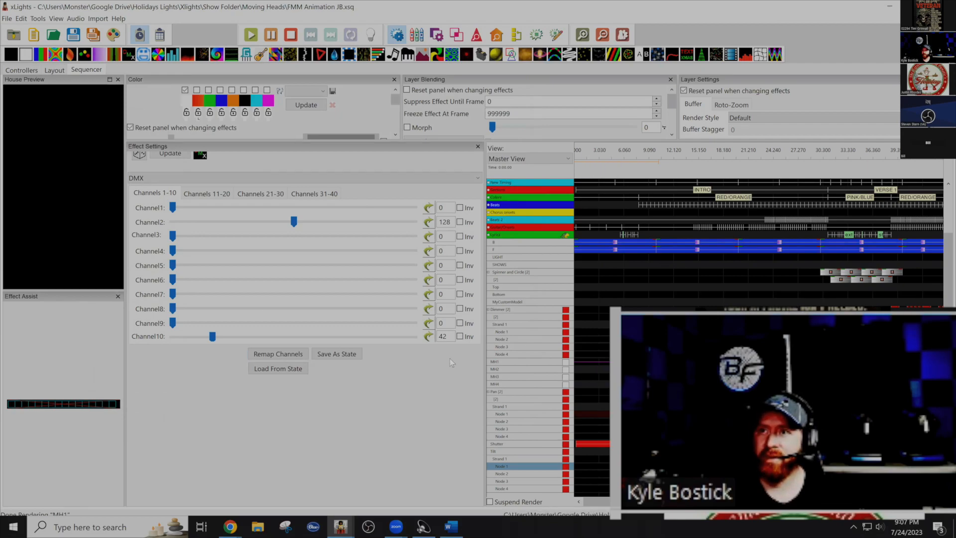